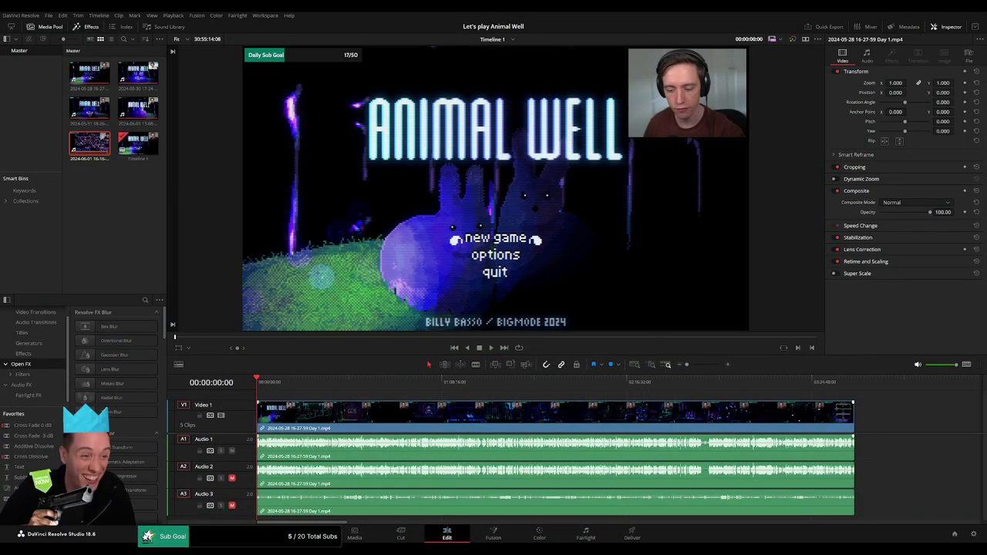
- Add fade-ins to Audio 3, Audio 2, Audio 1 and Video 1 at the clip start, then preview
{"action": "left_click_drag", "start_coordinate": [687, 365], "coordinate": [710, 367]}
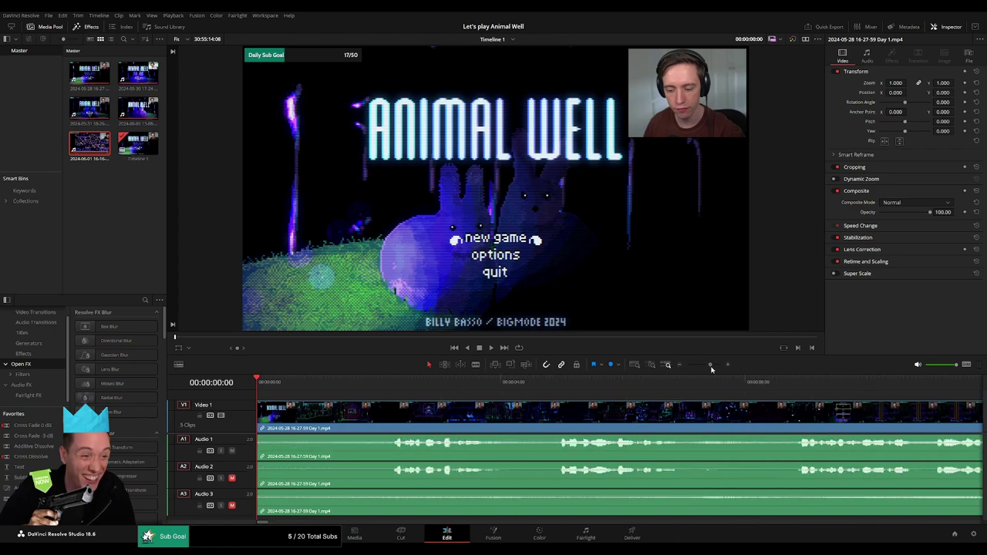
{"action": "left_click_drag", "start_coordinate": [257, 490], "coordinate": [310, 494]}
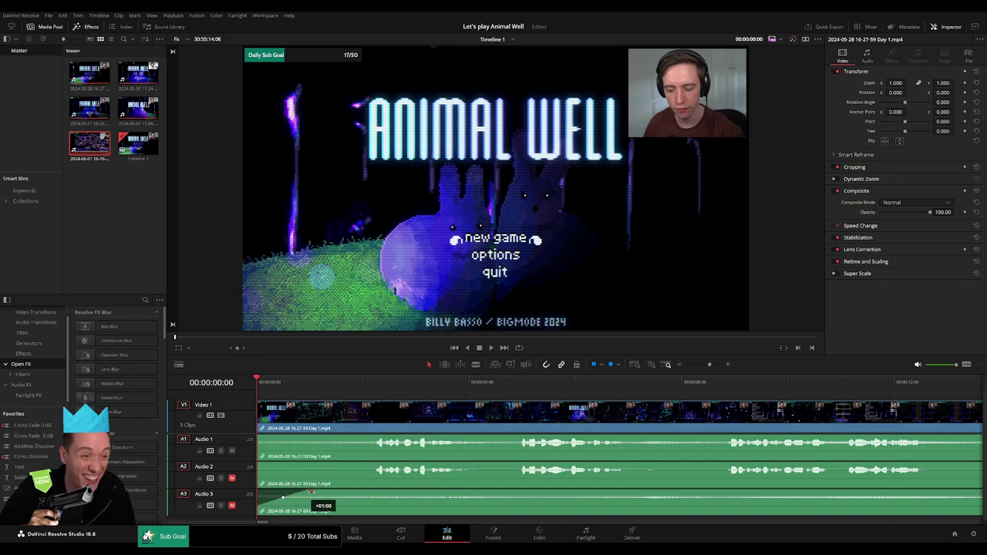
{"action": "left_click_drag", "start_coordinate": [259, 462], "coordinate": [316, 466]}
{"action": "mouse_move", "coordinate": [266, 436]}
{"action": "left_mouse_down"}
{"action": "mouse_move", "coordinate": [324, 437]}
{"action": "mouse_move", "coordinate": [312, 437]}
{"action": "left_mouse_up"}
{"action": "left_click_drag", "start_coordinate": [257, 402], "coordinate": [316, 402]}
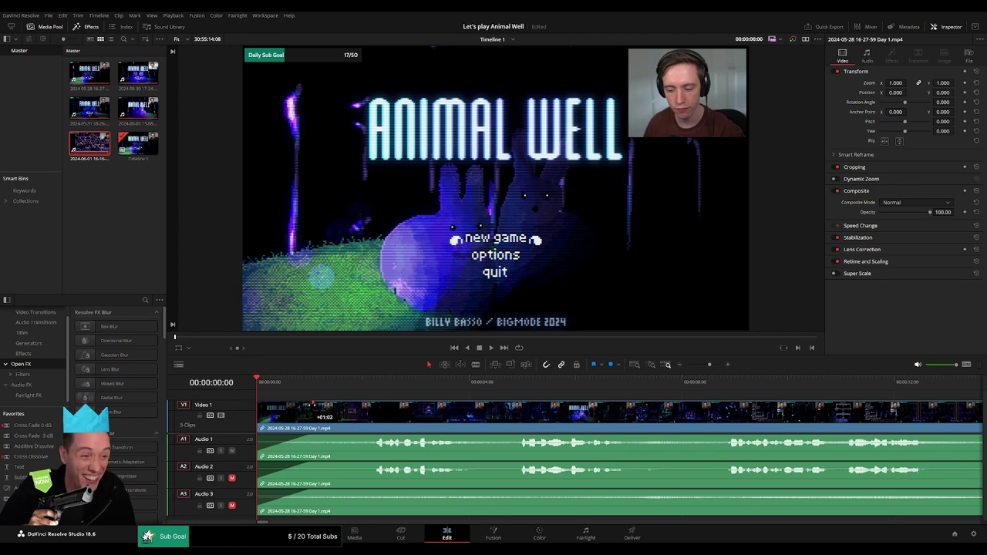
{"action": "key", "text": "space"}
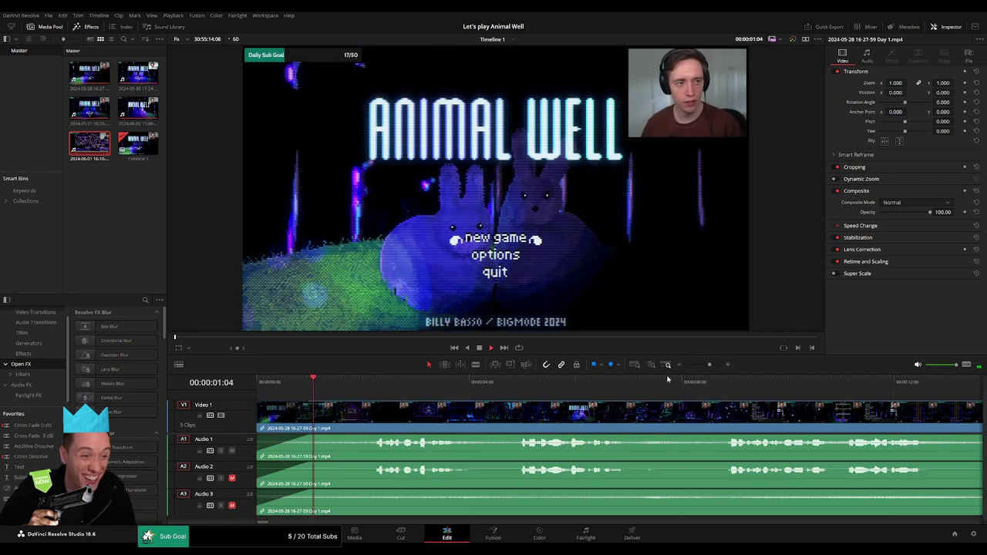
{"action": "left_click_drag", "start_coordinate": [709, 364], "coordinate": [686, 364]}
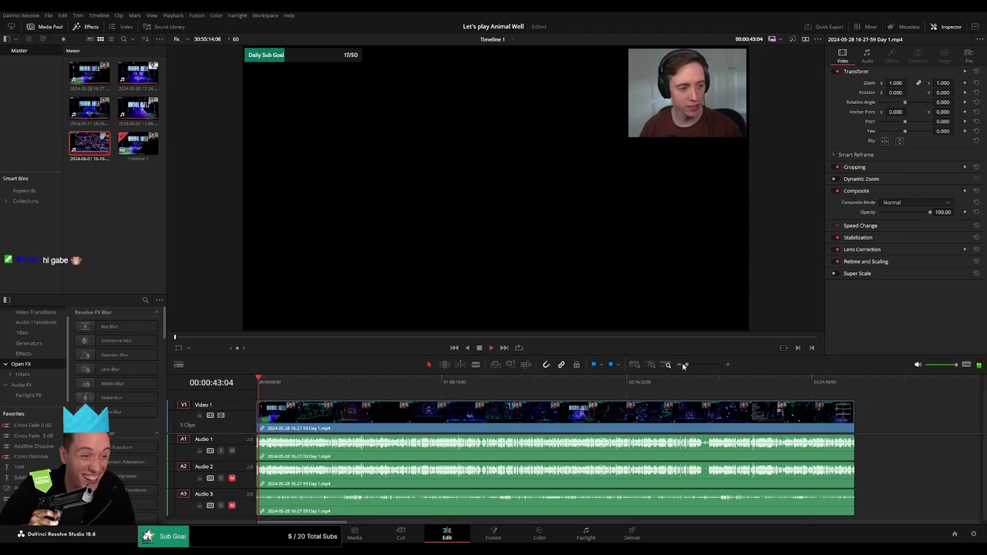
{"action": "left_click_drag", "start_coordinate": [685, 365], "coordinate": [699, 365]}
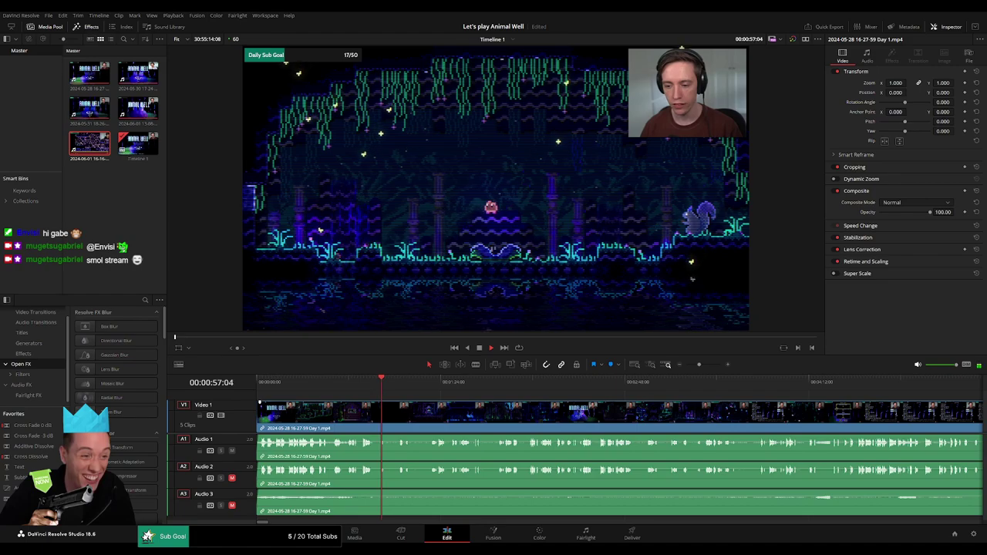
- Scrub through the early gameplay to roughly the 53-minute mark and start playback
{"action": "left_click", "coordinate": [401, 389]}
{"action": "left_click_drag", "start_coordinate": [402, 388], "coordinate": [429, 388]}
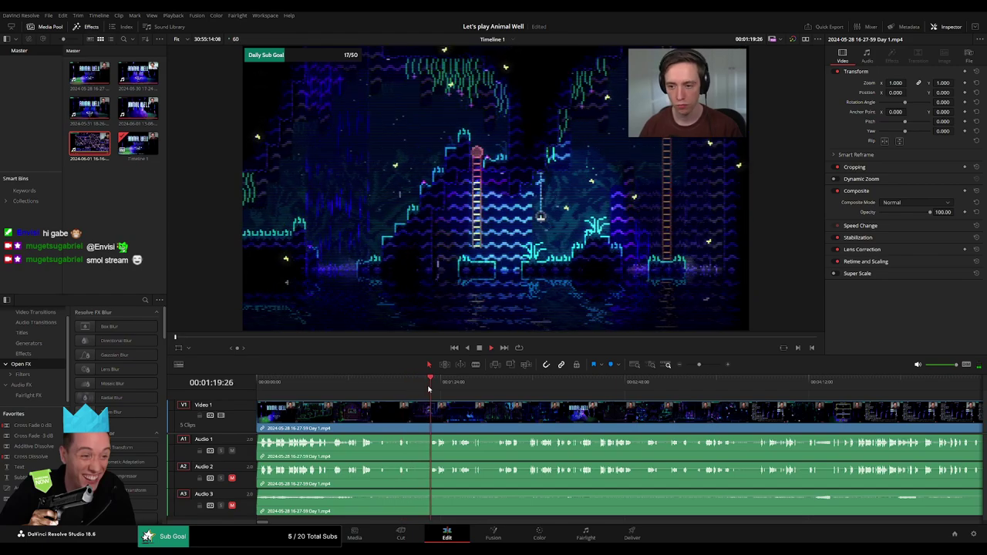
{"action": "left_click_drag", "start_coordinate": [700, 365], "coordinate": [686, 365]}
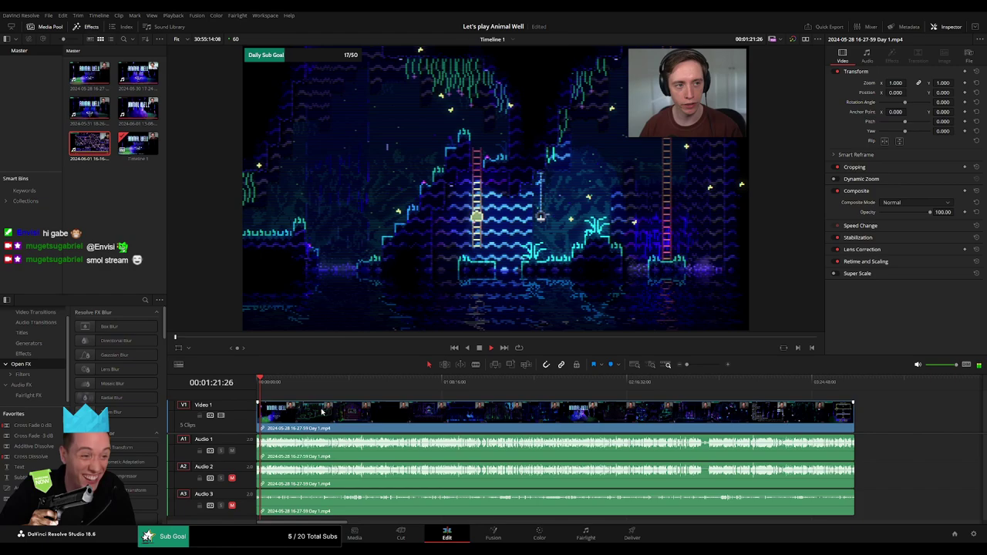
{"action": "left_click", "coordinate": [300, 389]}
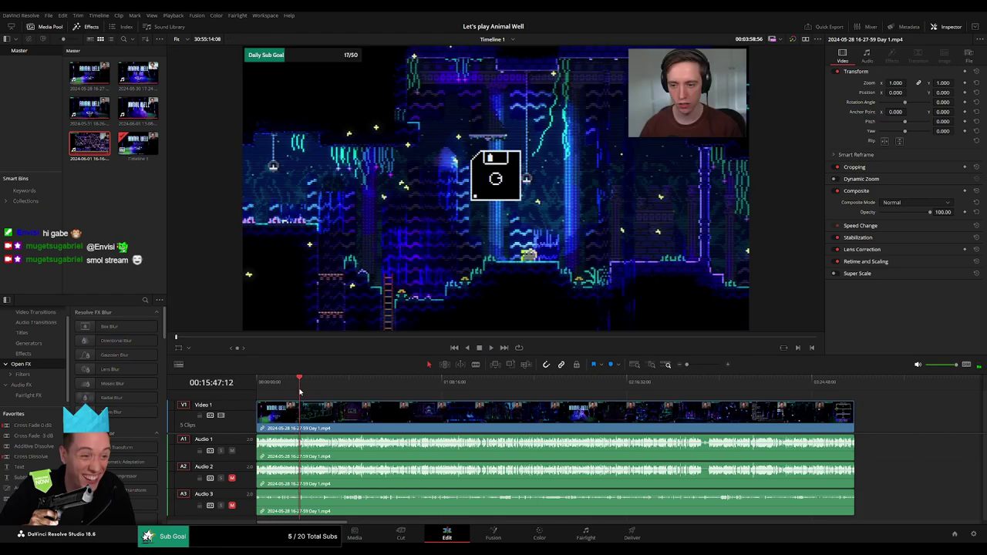
{"action": "mouse_move", "coordinate": [301, 392]}
{"action": "left_mouse_down"}
{"action": "mouse_move", "coordinate": [402, 401]}
{"action": "mouse_move", "coordinate": [390, 401]}
{"action": "left_mouse_up"}
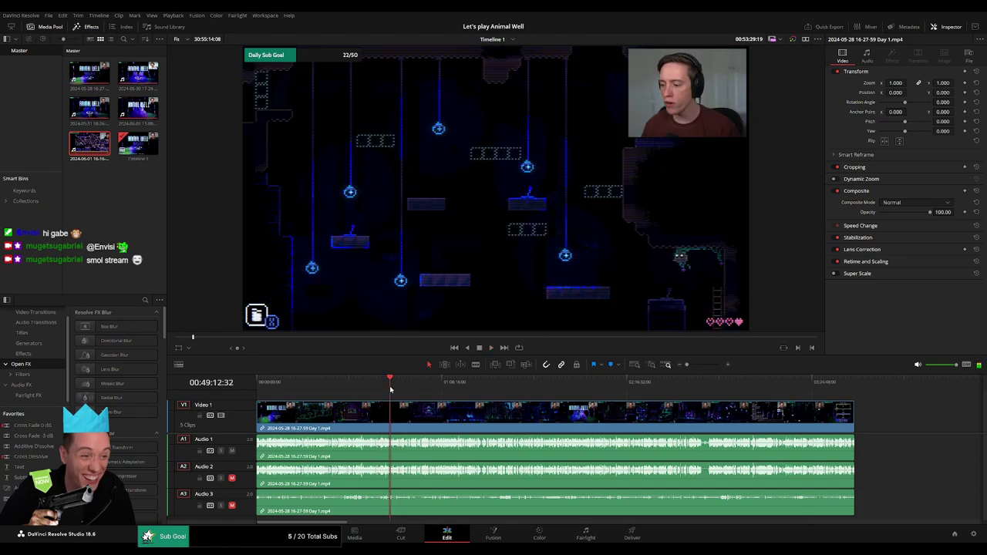
{"action": "key", "text": "space"}
- Zoom in and play through the footage from 00:49:29 toward 00:52:01
{"action": "left_click_drag", "start_coordinate": [687, 366], "coordinate": [704, 367]}
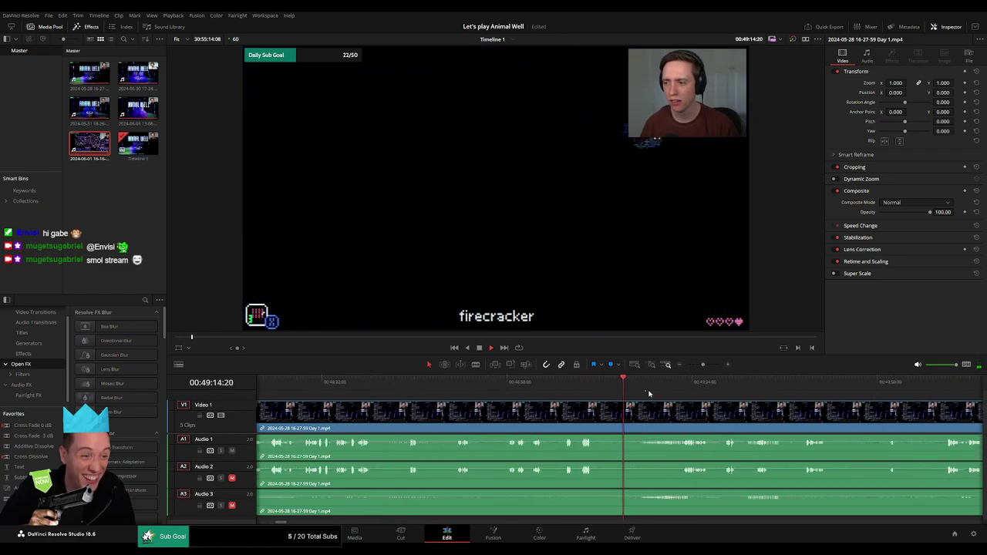
{"action": "scroll", "coordinate": [686, 407], "scroll_direction": "right", "scroll_amount": 5}
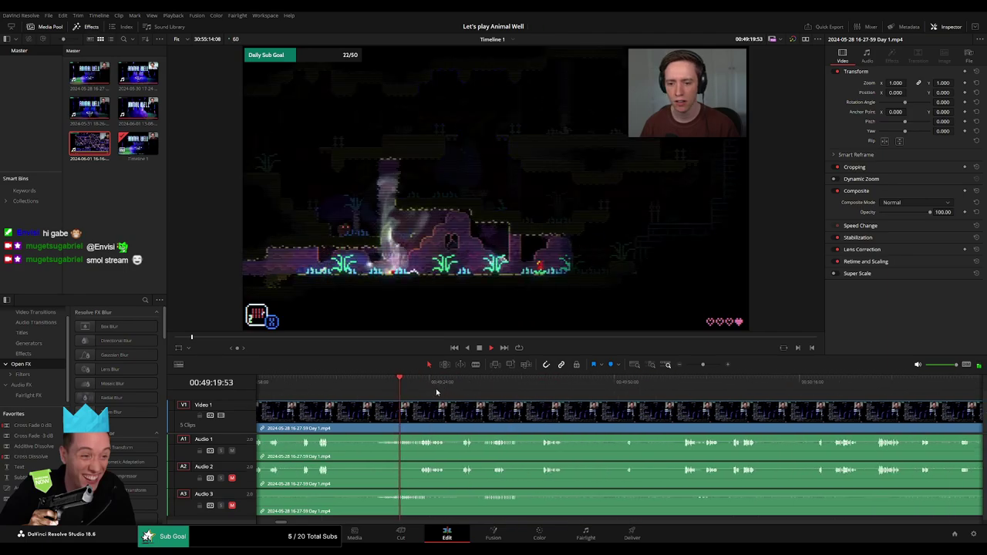
{"action": "left_click", "coordinate": [466, 385]}
{"action": "key", "text": "l"}
{"action": "key", "text": "l"}
{"action": "key", "text": "l"}
{"action": "key", "text": "l"}
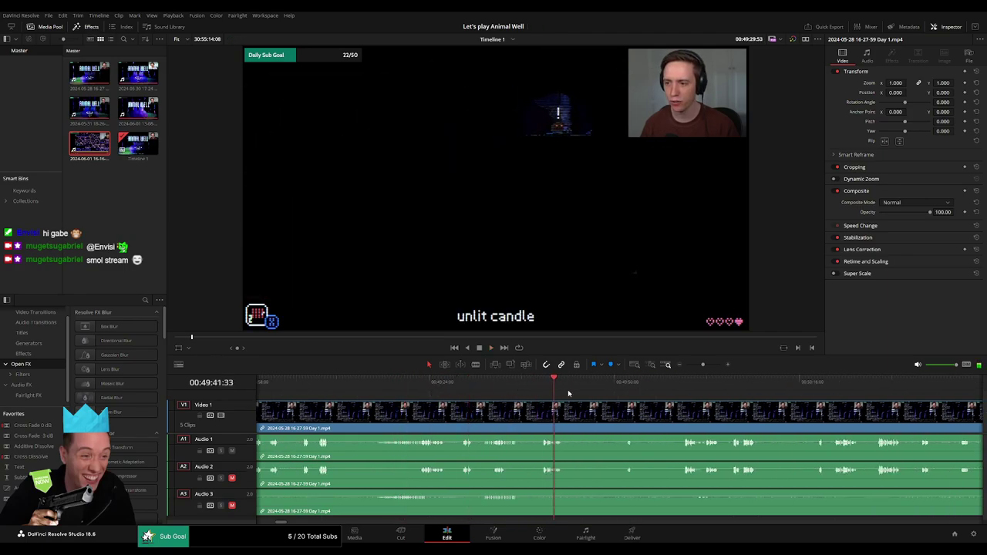
{"action": "left_click", "coordinate": [525, 392]}
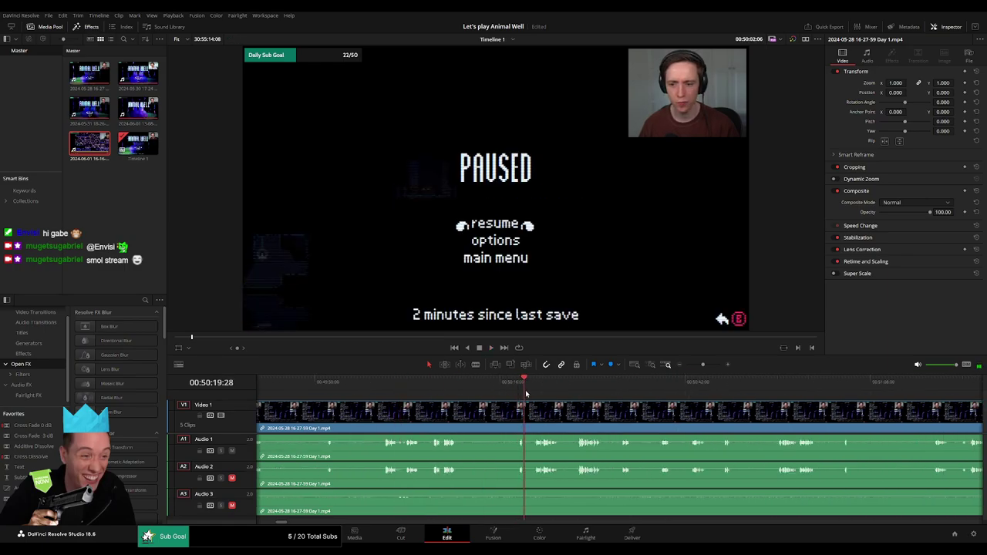
{"action": "key", "text": "l"}
{"action": "key", "text": "l"}
{"action": "key", "text": "l"}
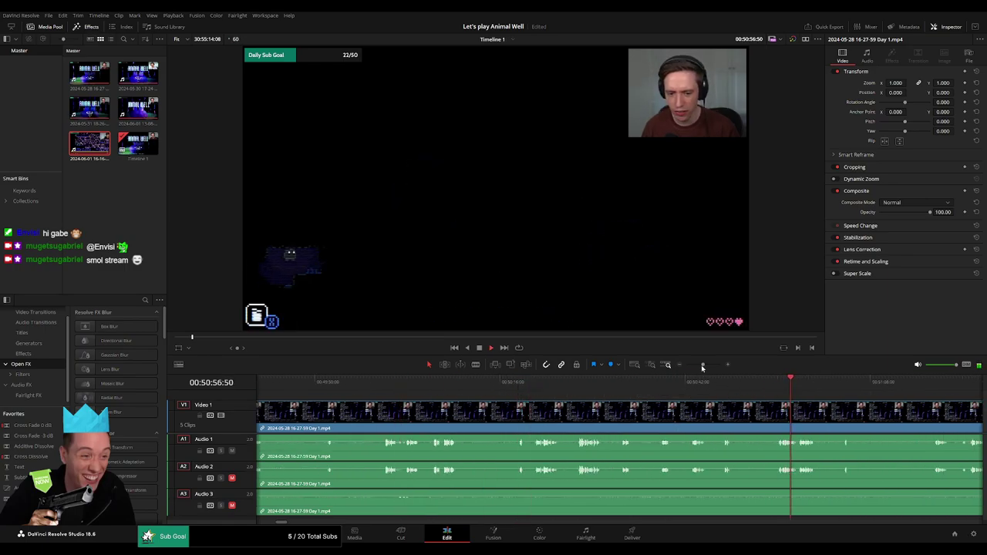
{"action": "left_click", "coordinate": [704, 401]}
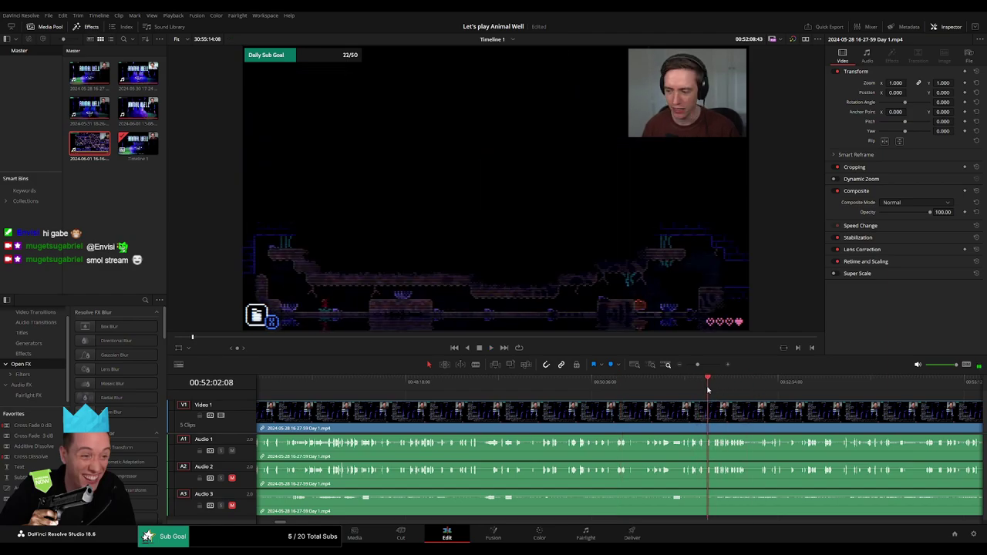
{"action": "scroll", "coordinate": [585, 391], "scroll_direction": "up", "scroll_amount": 5}
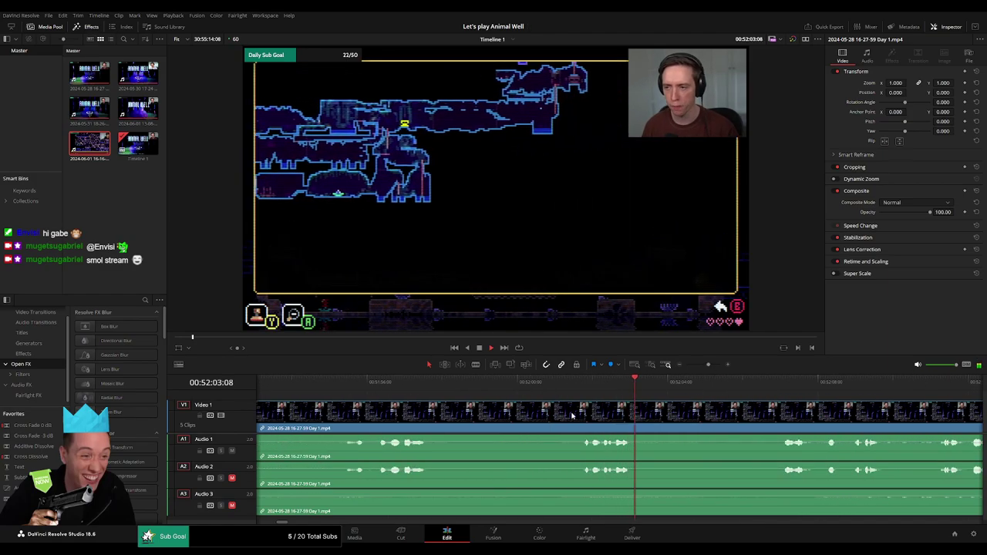
- Rewatch the lead-up and park the playhead just before the map opens near 00:52:01
{"action": "left_click", "coordinate": [595, 393]}
{"action": "left_click", "coordinate": [384, 399]}
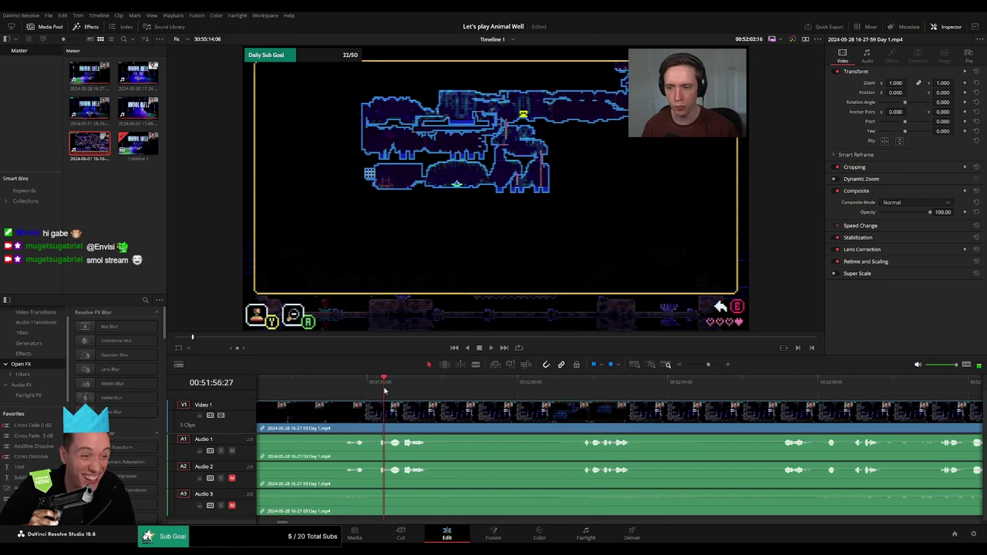
{"action": "left_click", "coordinate": [584, 389]}
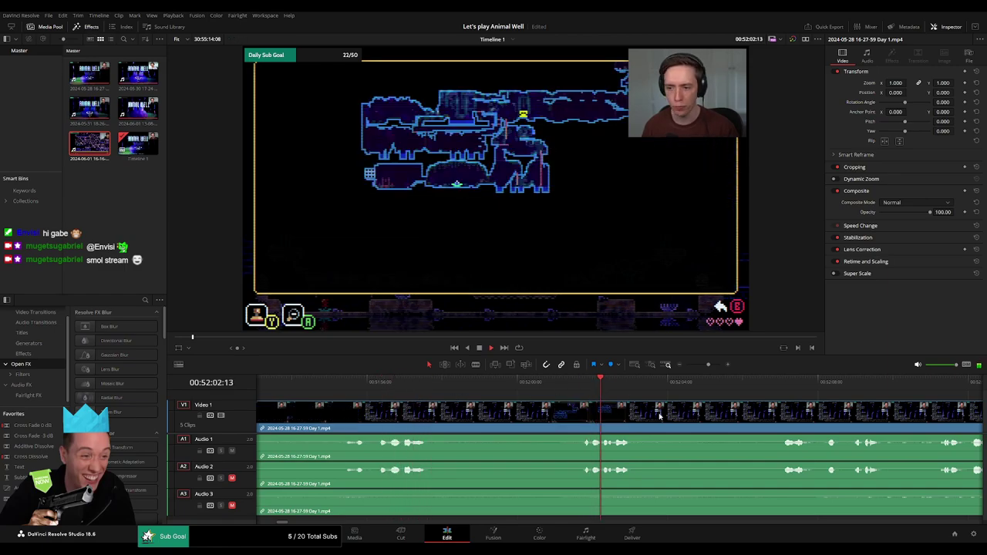
{"action": "left_click", "coordinate": [563, 389]}
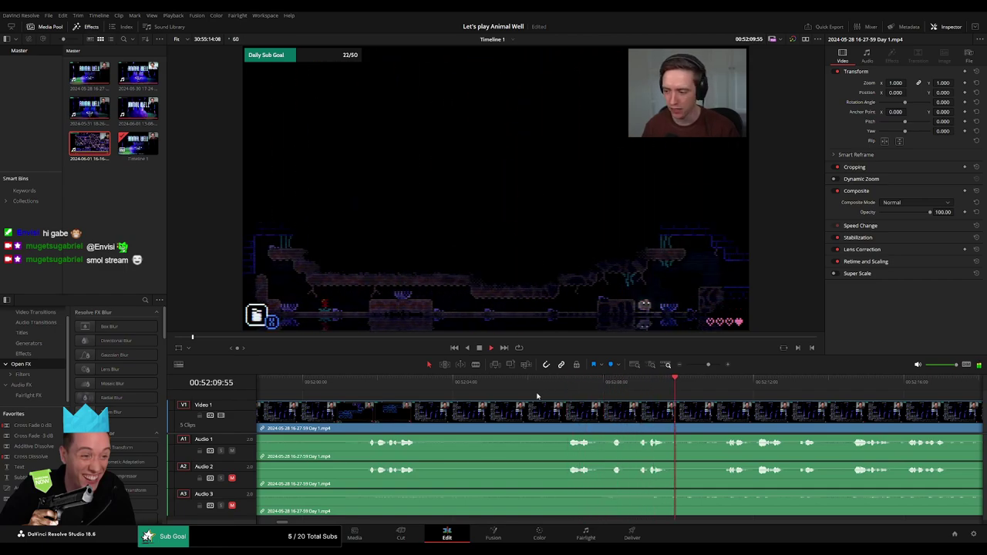
{"action": "left_click", "coordinate": [375, 391]}
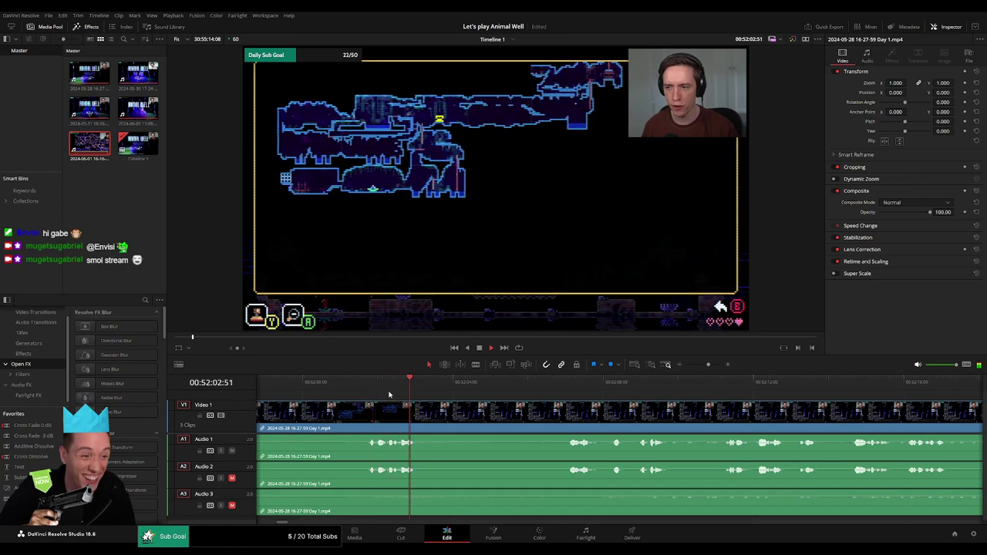
{"action": "scroll", "coordinate": [384, 403], "scroll_direction": "left", "scroll_amount": 2}
{"action": "left_click", "coordinate": [308, 387]}
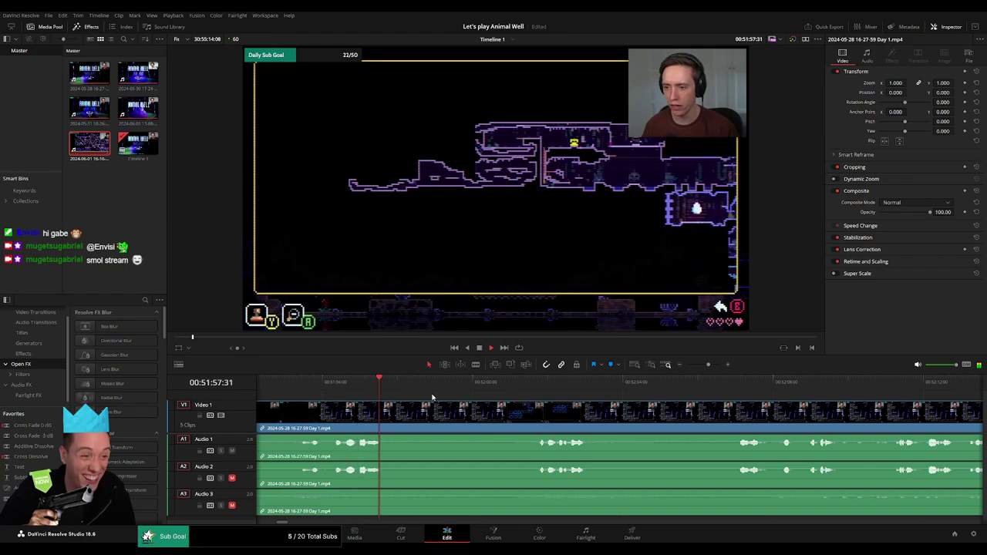
{"action": "left_click_drag", "start_coordinate": [504, 392], "coordinate": [537, 392]}
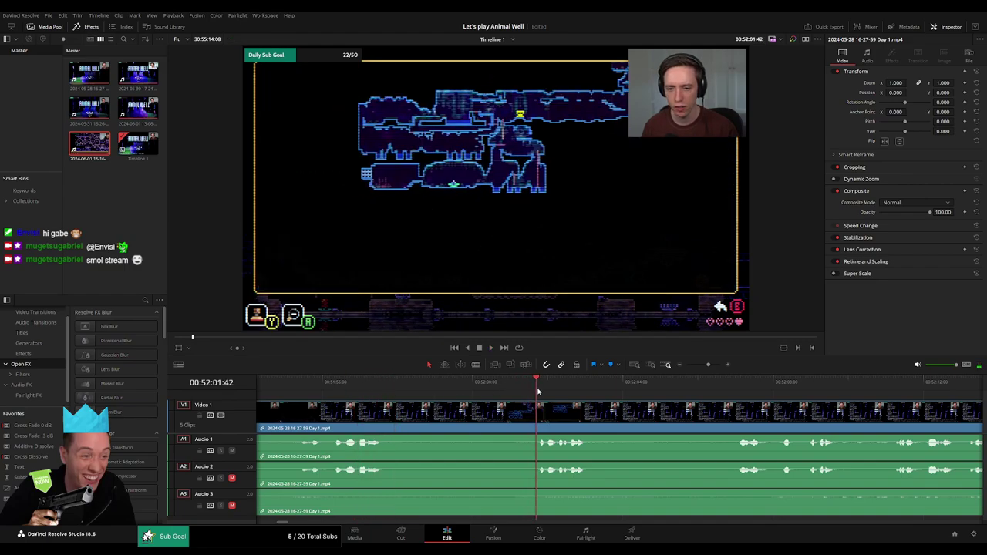
{"action": "mouse_move", "coordinate": [535, 393]}
{"action": "left_mouse_down"}
{"action": "mouse_move", "coordinate": [508, 399]}
{"action": "mouse_move", "coordinate": [550, 406]}
{"action": "mouse_move", "coordinate": [472, 404]}
{"action": "left_mouse_up"}
- Blade all tracks at 00:52:01, crossfade the audio across the cut, and play it back
{"action": "key", "text": "ctrl+b"}
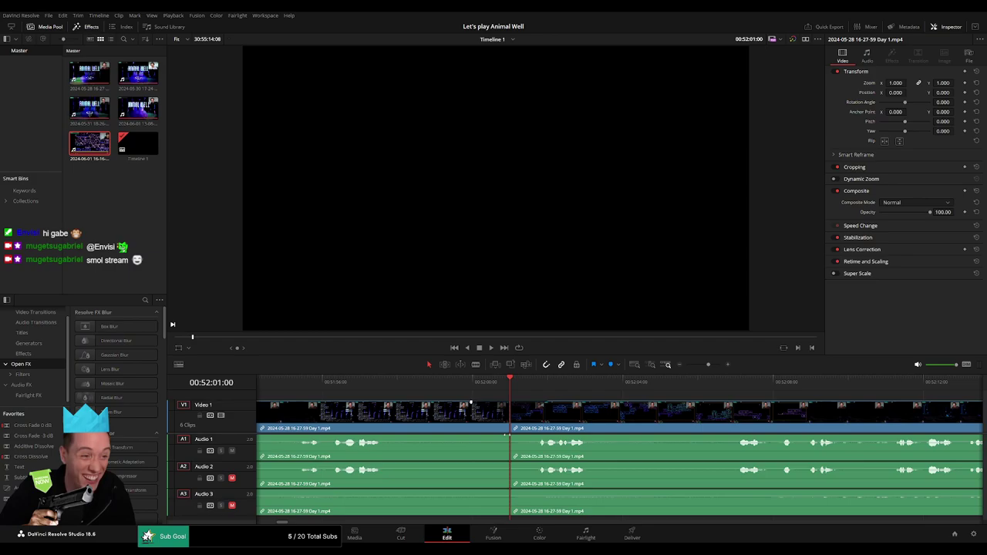
{"action": "left_click_drag", "start_coordinate": [510, 437], "coordinate": [540, 438]}
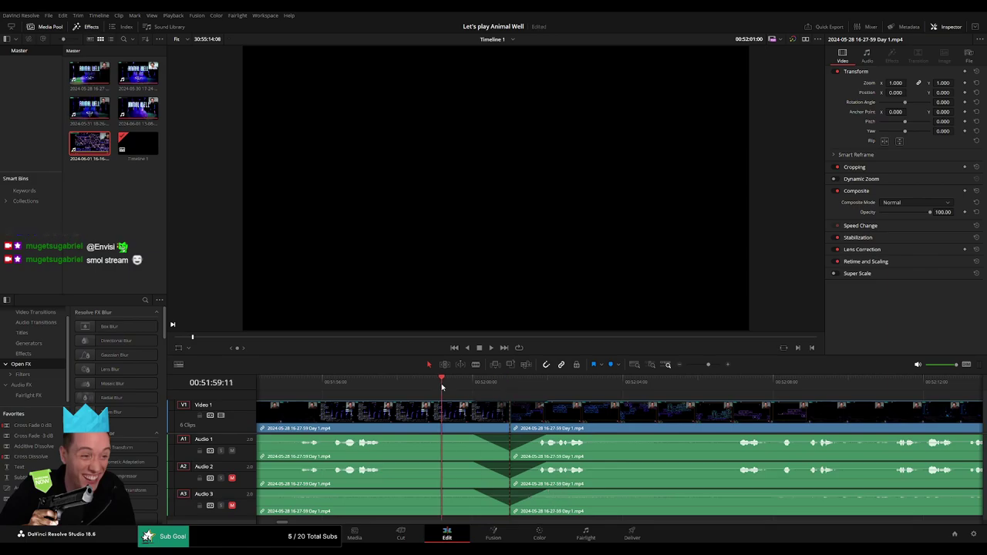
{"action": "key", "text": "space"}
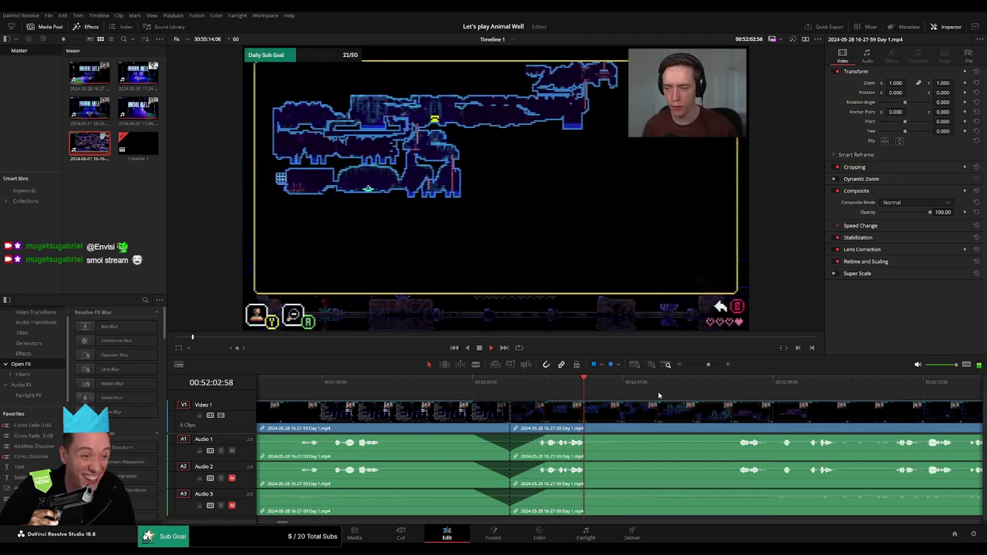
{"action": "key", "text": "space"}
{"action": "scroll", "coordinate": [600, 381], "scroll_direction": "down", "scroll_amount": 5}
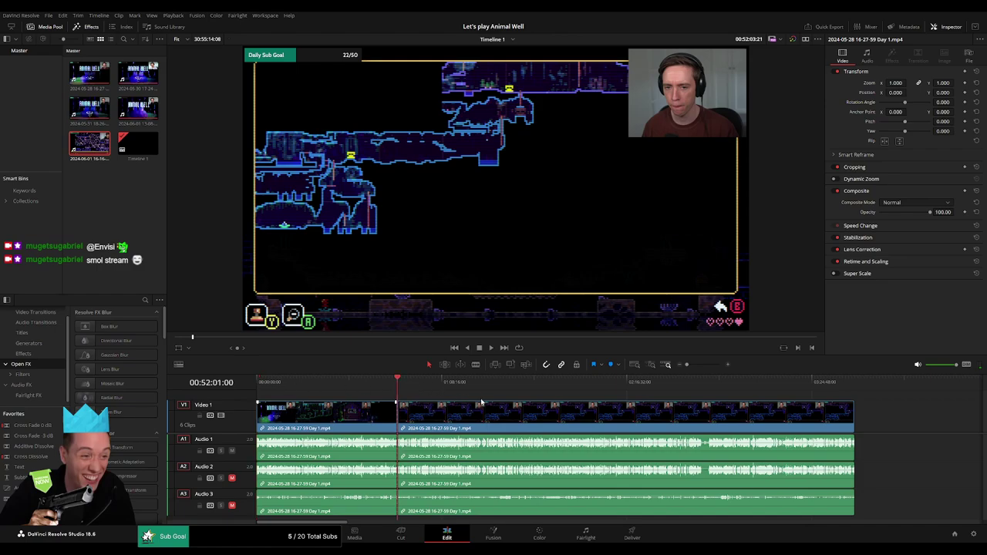
- Push the later clips further along the timeline and scrub through the resulting gap
{"action": "left_click_drag", "start_coordinate": [424, 405], "coordinate": [639, 430]}
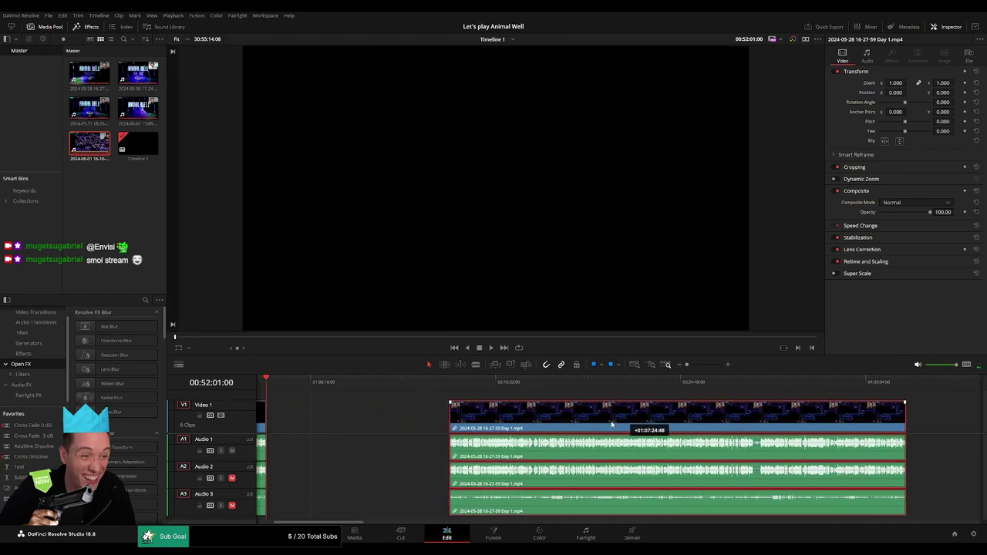
{"action": "scroll", "coordinate": [378, 421], "scroll_direction": "left", "scroll_amount": 2}
{"action": "left_click_drag", "start_coordinate": [494, 419], "coordinate": [525, 419]}
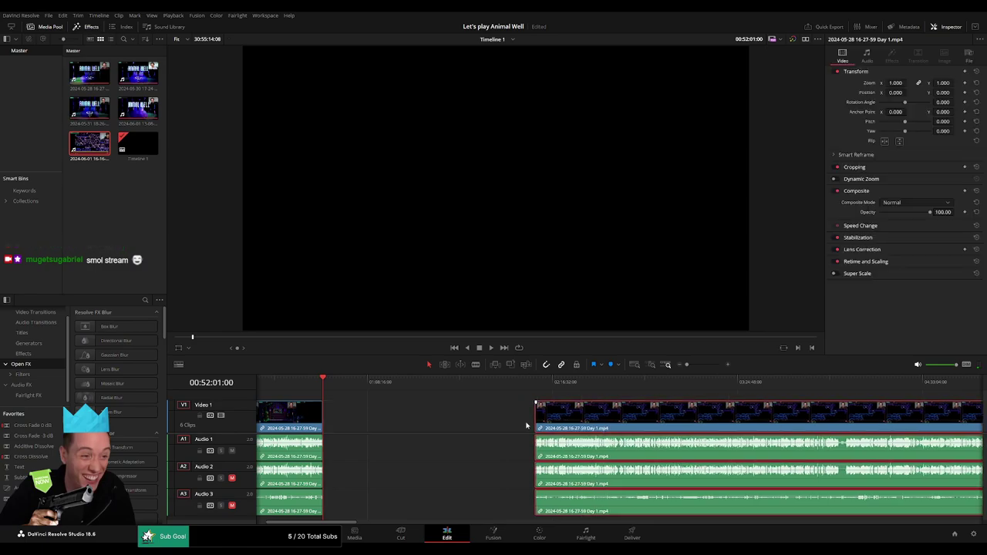
{"action": "left_click", "coordinate": [327, 385]}
{"action": "left_click_drag", "start_coordinate": [327, 385], "coordinate": [435, 398]}
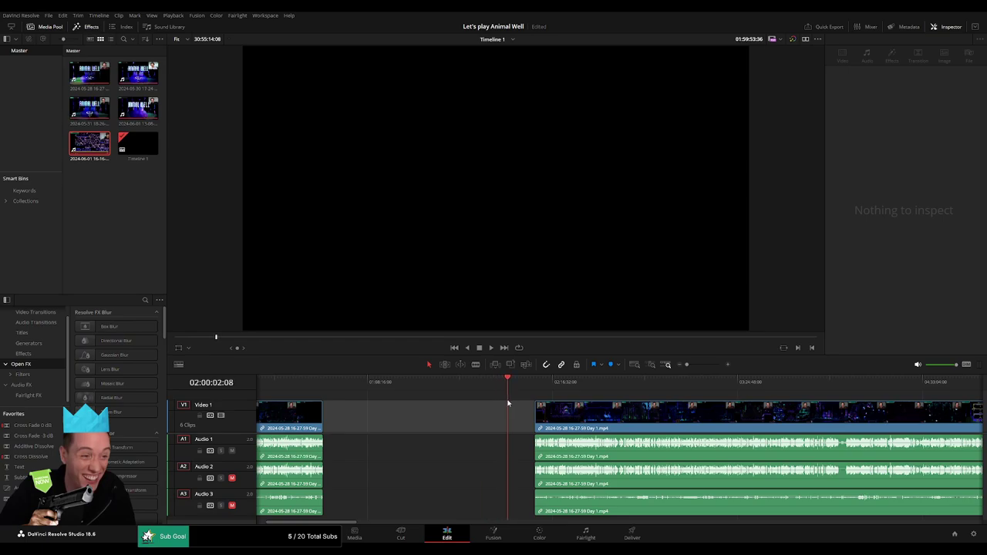
- Slide the later stream clip back to start at 02:00:00 and play from there
{"action": "left_click", "coordinate": [699, 368]}
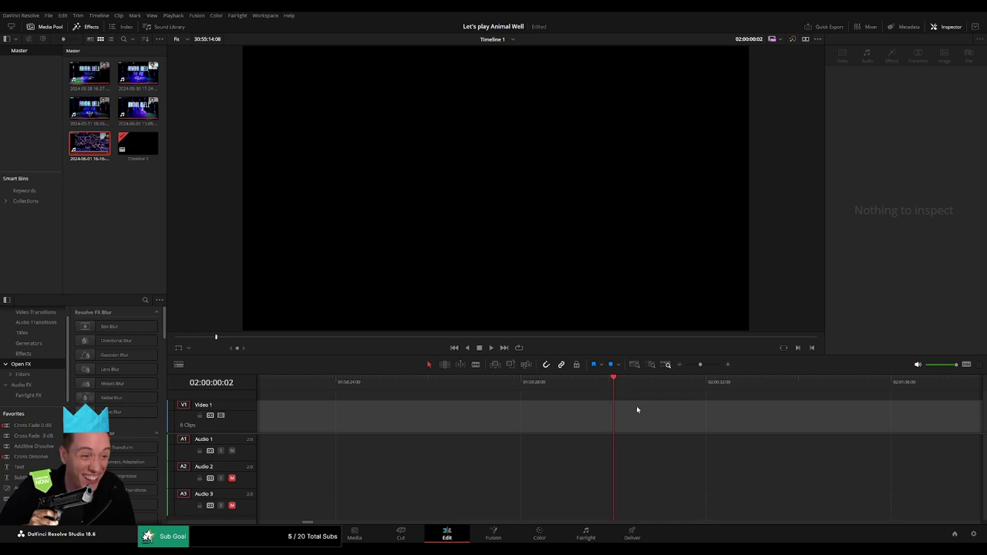
{"action": "left_click_drag", "start_coordinate": [700, 364], "coordinate": [686, 365]}
{"action": "left_click", "coordinate": [657, 417]}
{"action": "left_click_drag", "start_coordinate": [657, 416], "coordinate": [629, 417]}
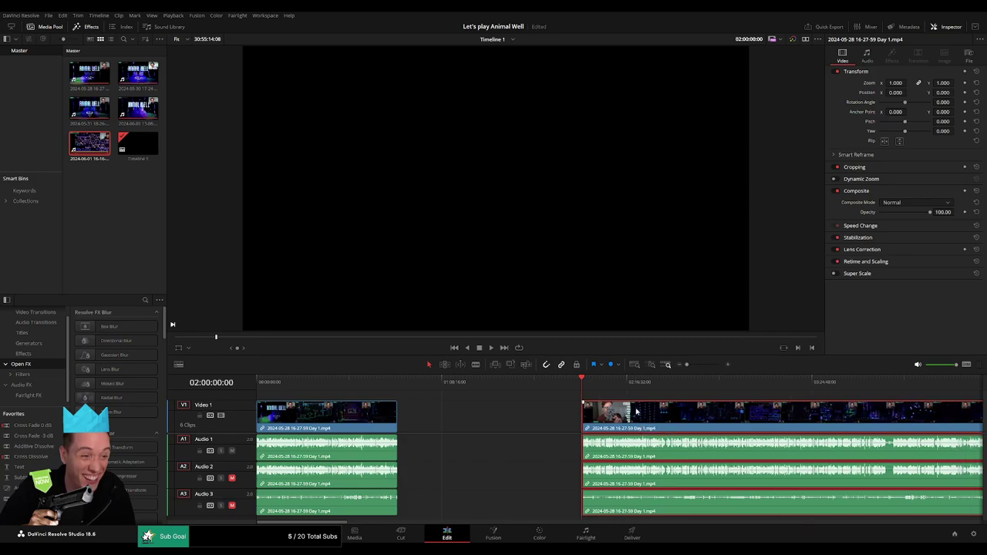
{"action": "key", "text": "space"}
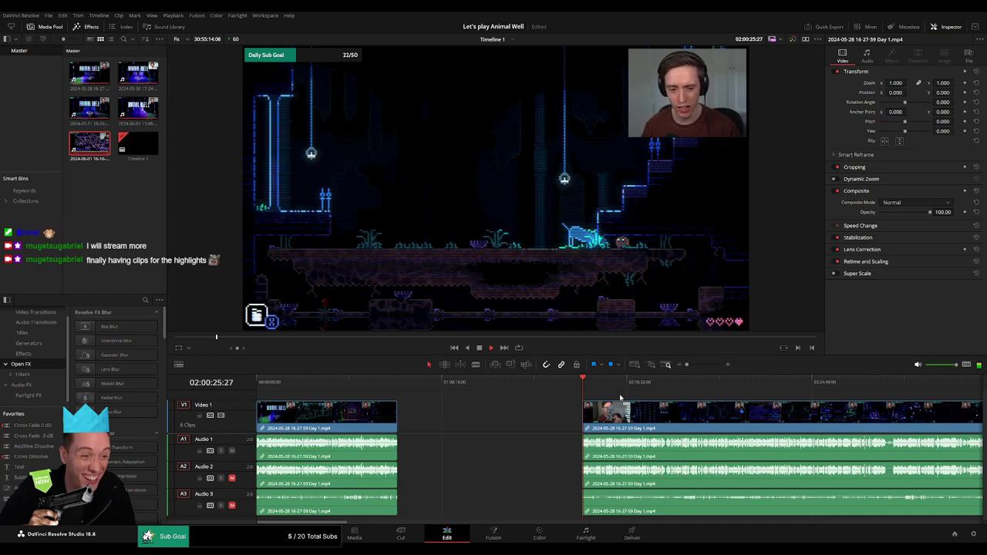
- Scrub through the later footage and resume playback to look for the next highlight
{"action": "scroll", "coordinate": [525, 401], "scroll_direction": "right", "scroll_amount": 5}
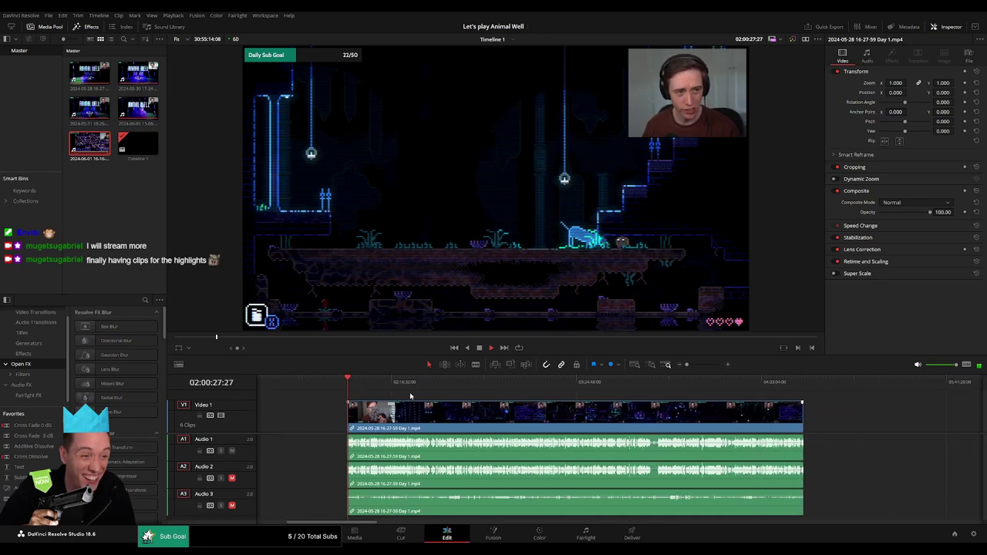
{"action": "scroll", "coordinate": [694, 393], "scroll_direction": "left", "scroll_amount": 5}
{"action": "scroll", "coordinate": [540, 405], "scroll_direction": "right", "scroll_amount": 7}
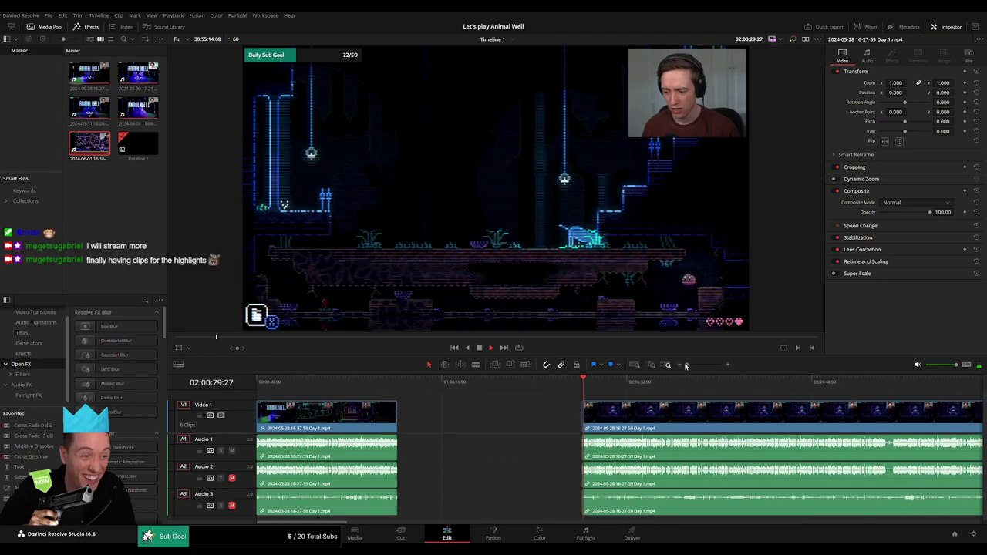
{"action": "scroll", "coordinate": [457, 410], "scroll_direction": "left", "scroll_amount": 2}
{"action": "scroll", "coordinate": [457, 411], "scroll_direction": "left", "scroll_amount": 5}
{"action": "scroll", "coordinate": [386, 403], "scroll_direction": "right", "scroll_amount": 4}
{"action": "scroll", "coordinate": [324, 397], "scroll_direction": "right", "scroll_amount": 2}
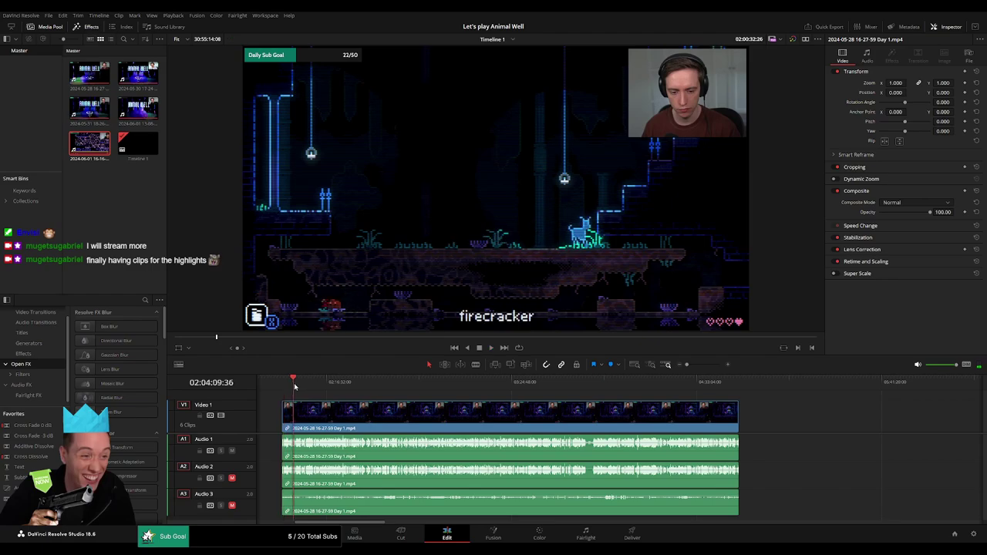
{"action": "left_click_drag", "start_coordinate": [314, 396], "coordinate": [422, 394]}
{"action": "key", "text": "space"}
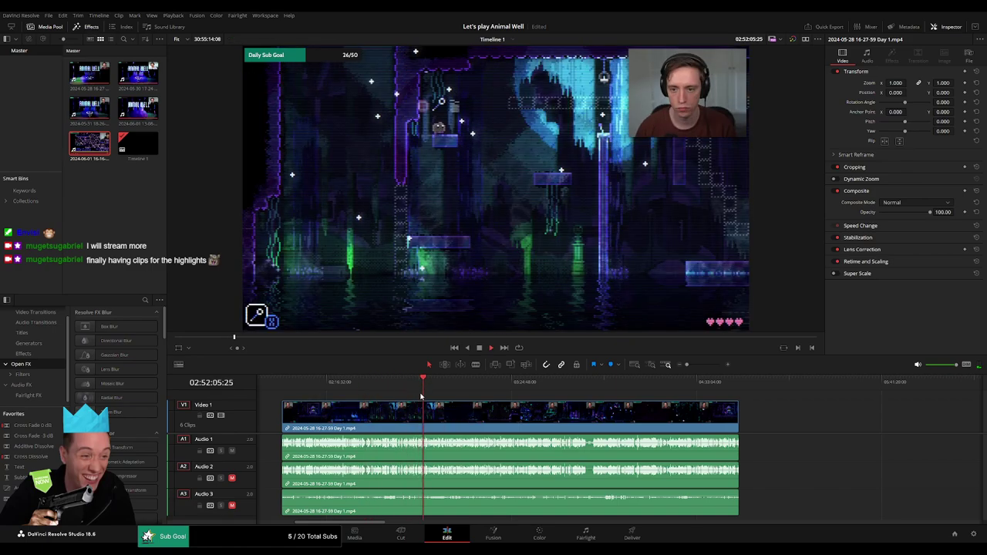
- Zoom in and replay around 02:52:05–02:52:12 to pinpoint the cut moment
{"action": "left_click_drag", "start_coordinate": [687, 365], "coordinate": [706, 365]}
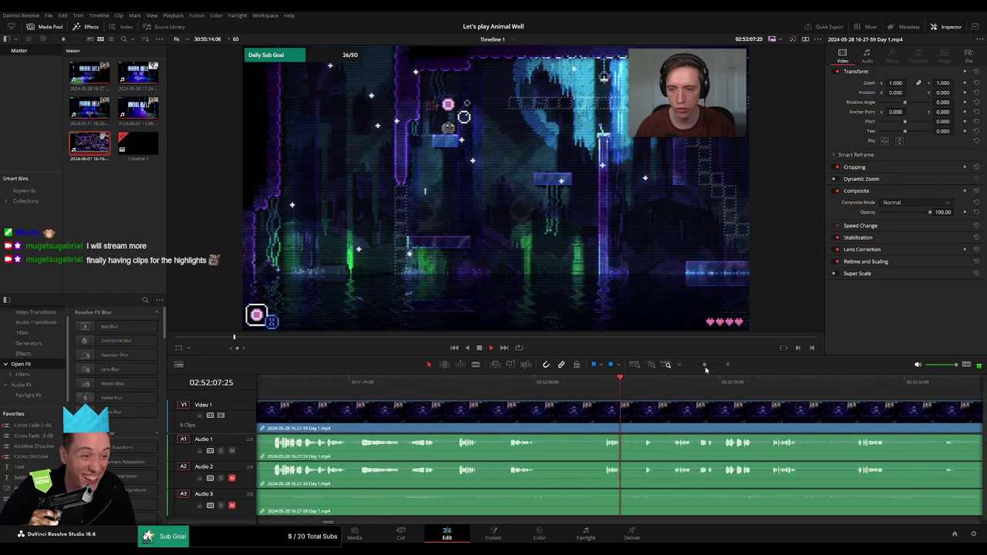
{"action": "left_click", "coordinate": [437, 382]}
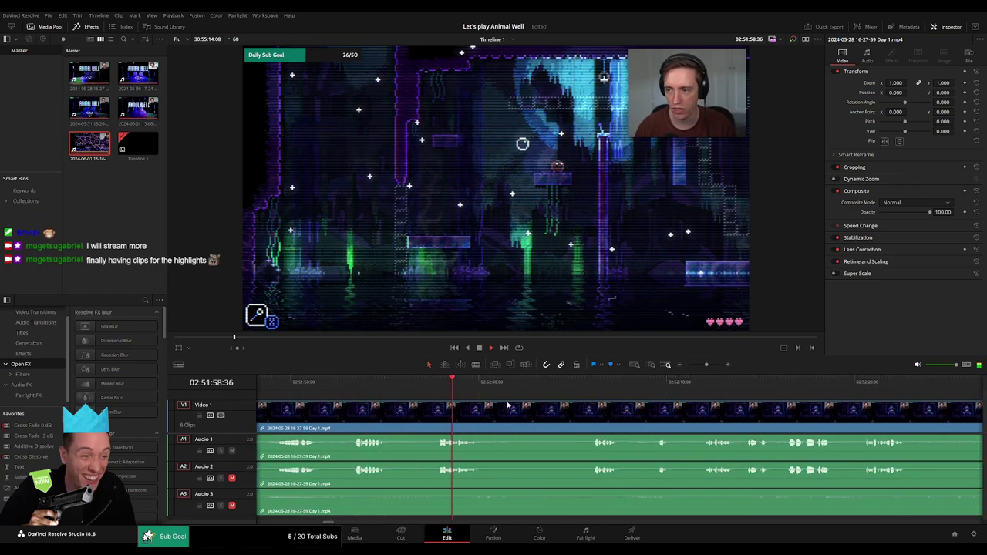
{"action": "left_click", "coordinate": [591, 392]}
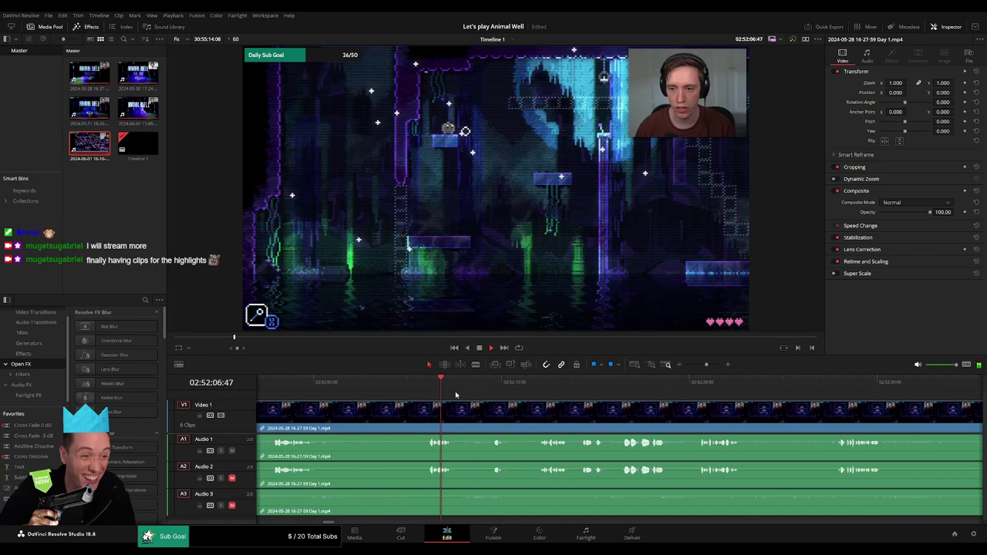
{"action": "left_click", "coordinate": [481, 390]}
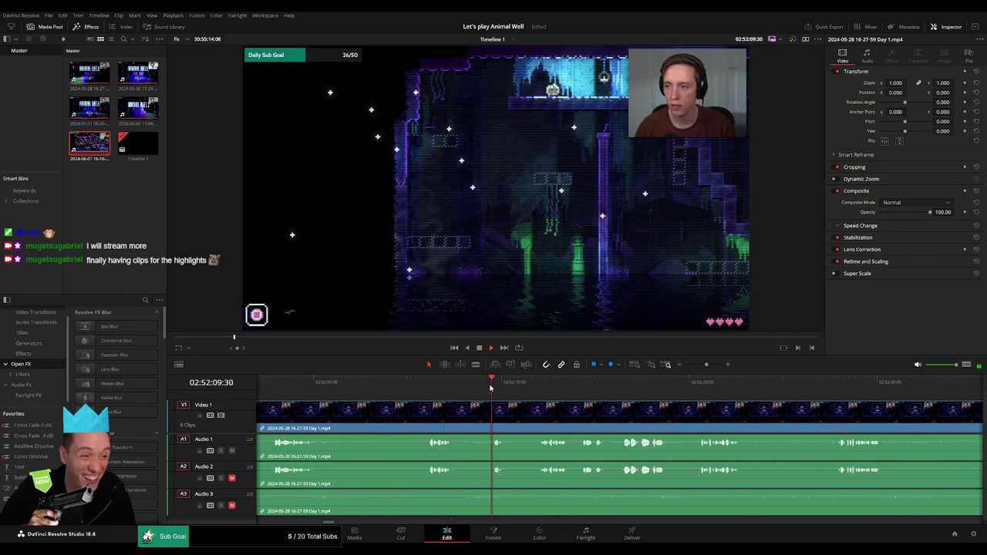
{"action": "left_click", "coordinate": [540, 392]}
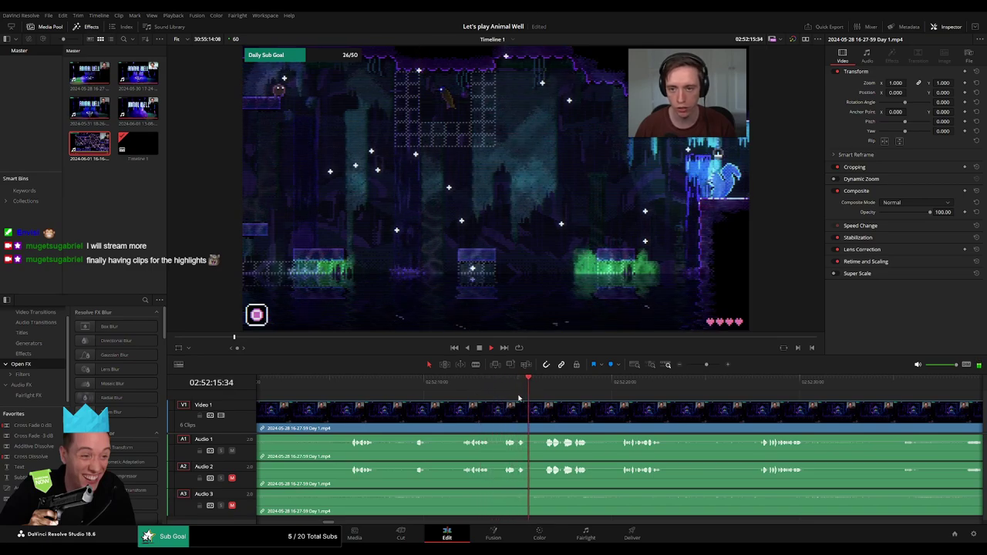
{"action": "left_click", "coordinate": [408, 389]}
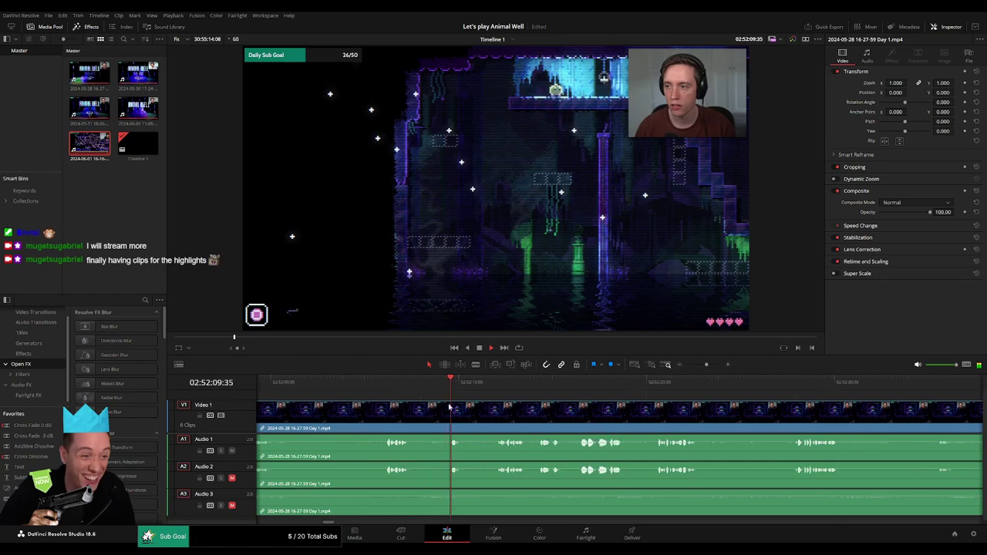
{"action": "left_click", "coordinate": [463, 393]}
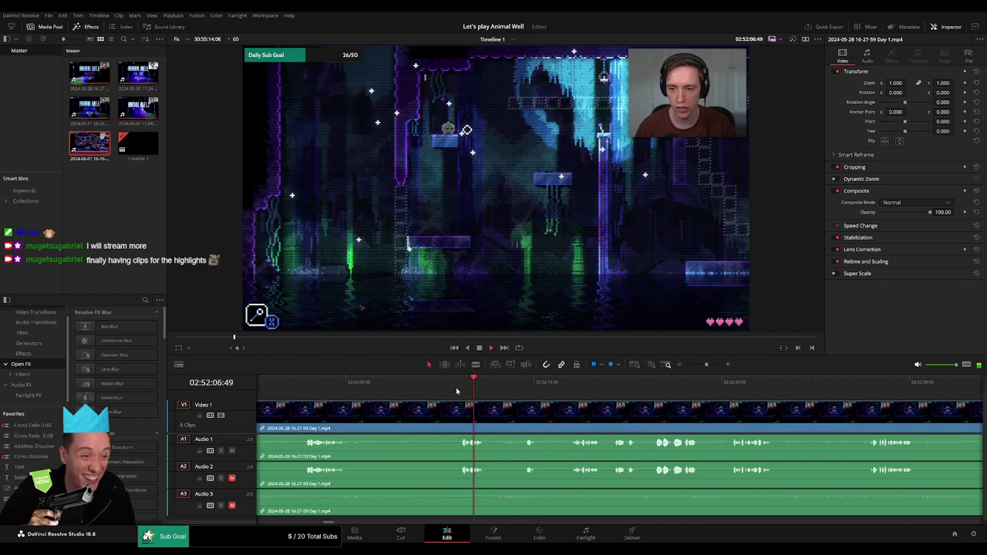
{"action": "left_click", "coordinate": [461, 390]}
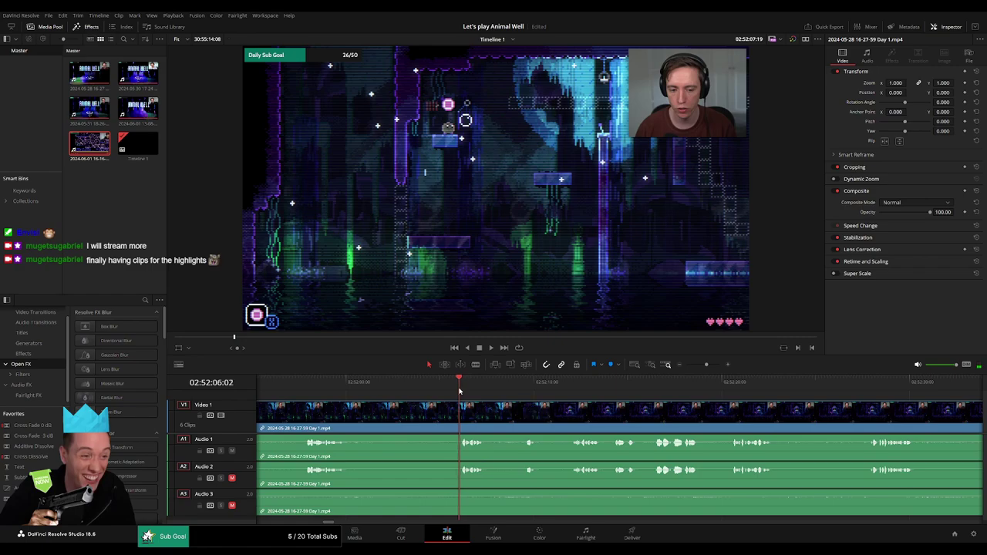
{"action": "left_click_drag", "start_coordinate": [459, 392], "coordinate": [451, 393]}
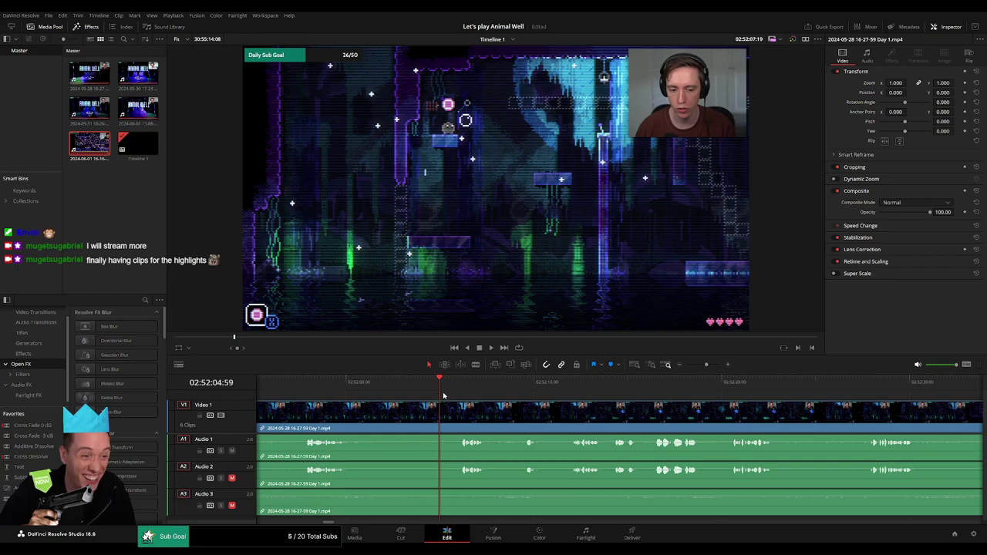
{"action": "left_click_drag", "start_coordinate": [443, 396], "coordinate": [447, 395]}
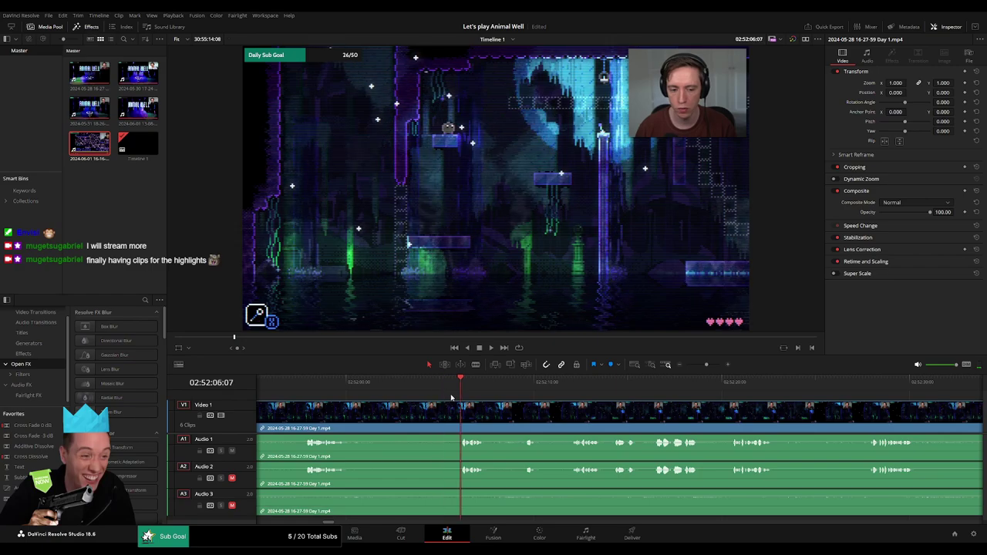
- Blade the clip at 02:52:05 and return to the Selection tool
{"action": "key", "text": "b"}
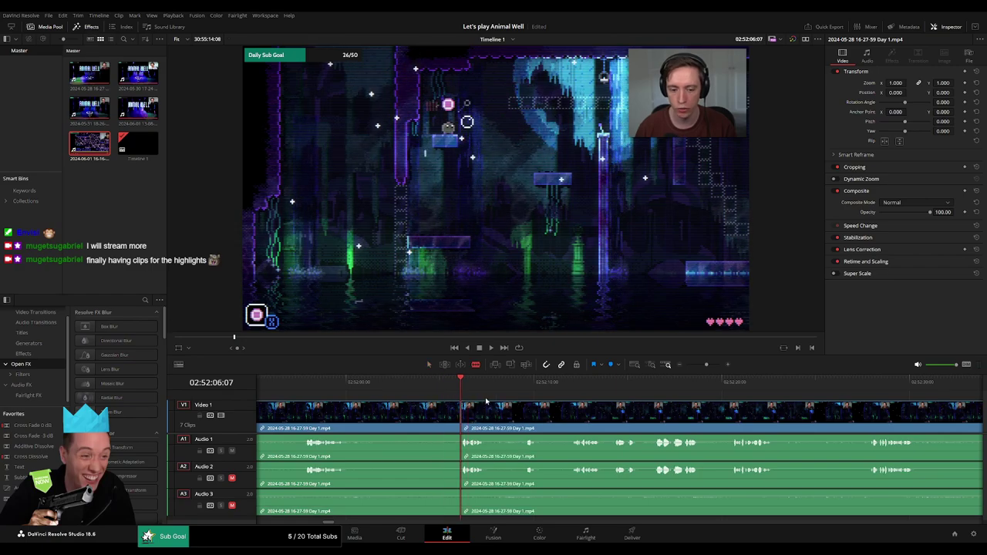
{"action": "left_click_drag", "start_coordinate": [707, 365], "coordinate": [711, 367]}
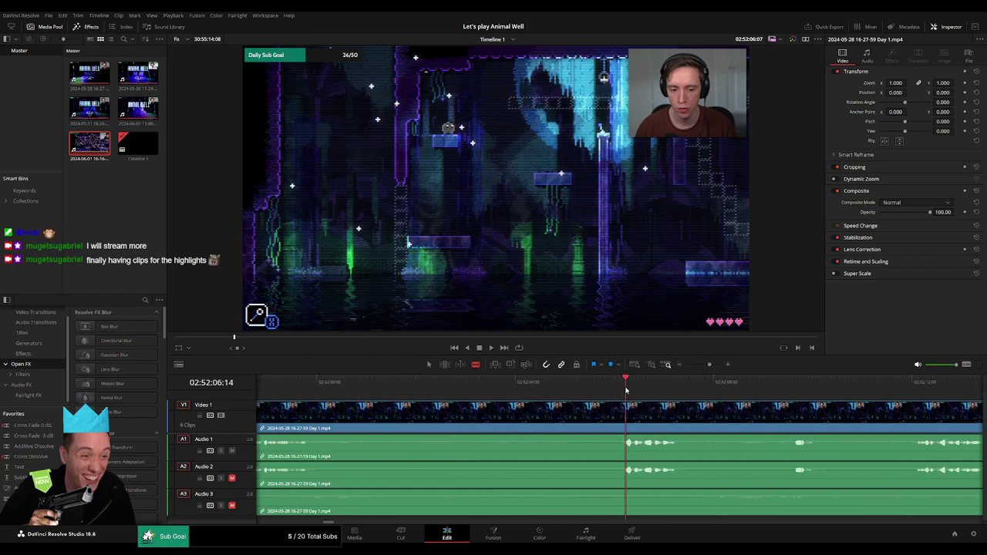
{"action": "mouse_move", "coordinate": [623, 391]}
{"action": "left_mouse_down"}
{"action": "mouse_move", "coordinate": [562, 397]}
{"action": "mouse_move", "coordinate": [617, 403]}
{"action": "left_mouse_up"}
{"action": "left_click", "coordinate": [568, 421]}
{"action": "key", "text": "a"}
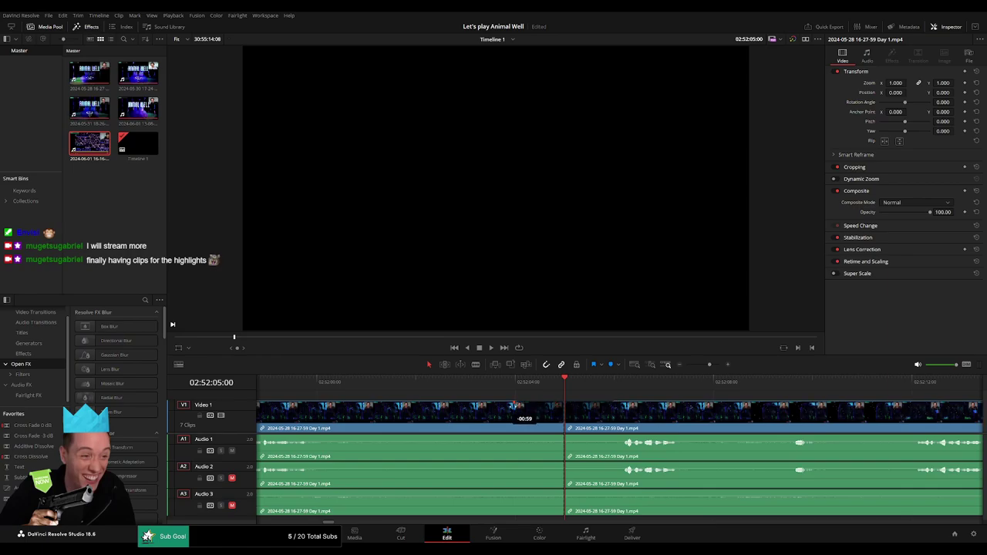
- Add audio fade-outs before and a one-second fade-in after the 02:52:05 cut
{"action": "left_click_drag", "start_coordinate": [562, 434], "coordinate": [512, 437]}
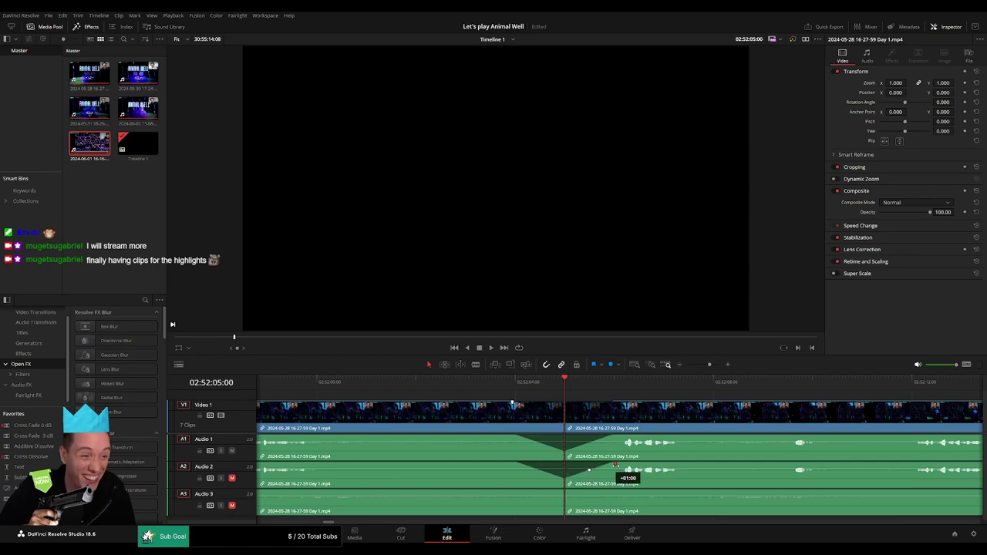
{"action": "left_click_drag", "start_coordinate": [552, 491], "coordinate": [508, 492]}
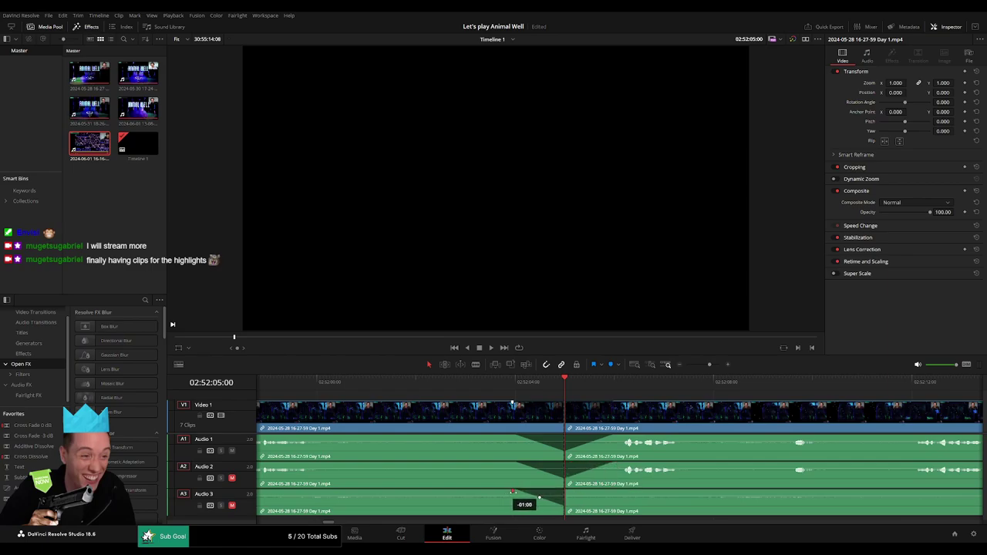
{"action": "left_click_drag", "start_coordinate": [569, 492], "coordinate": [615, 492]}
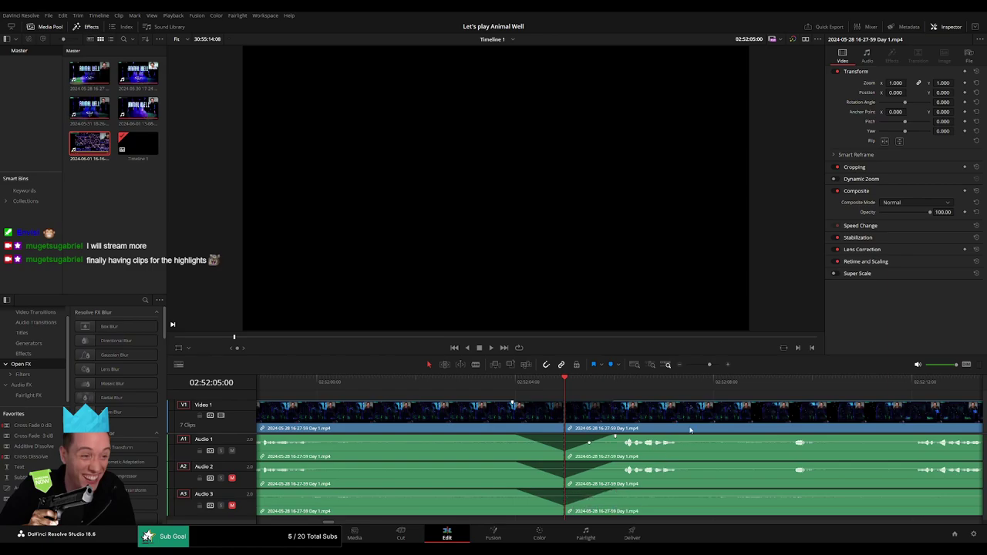
{"action": "scroll", "coordinate": [518, 411], "scroll_direction": "down", "scroll_amount": 6}
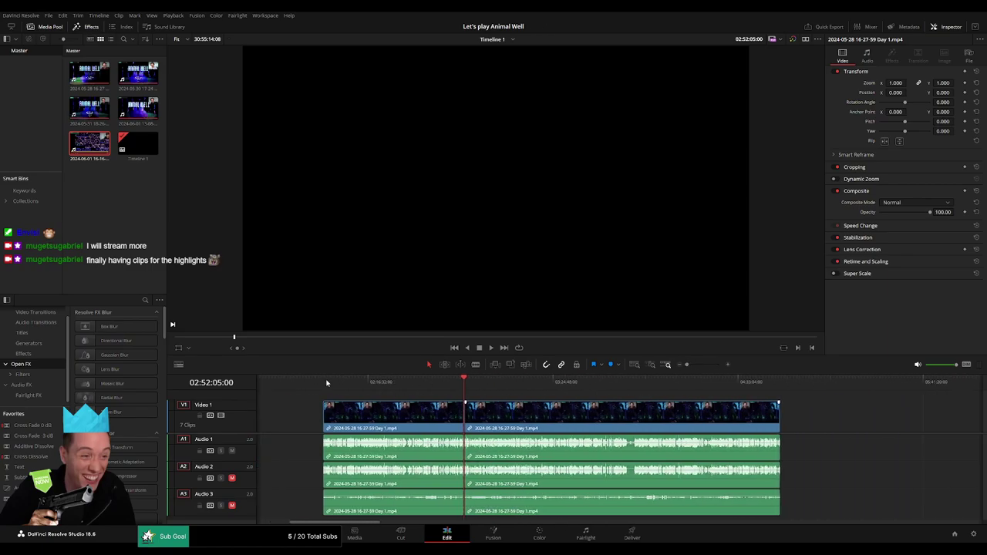
- Move the clip after the cut so it starts at 04:00:00
{"action": "left_click_drag", "start_coordinate": [575, 415], "coordinate": [772, 415]}
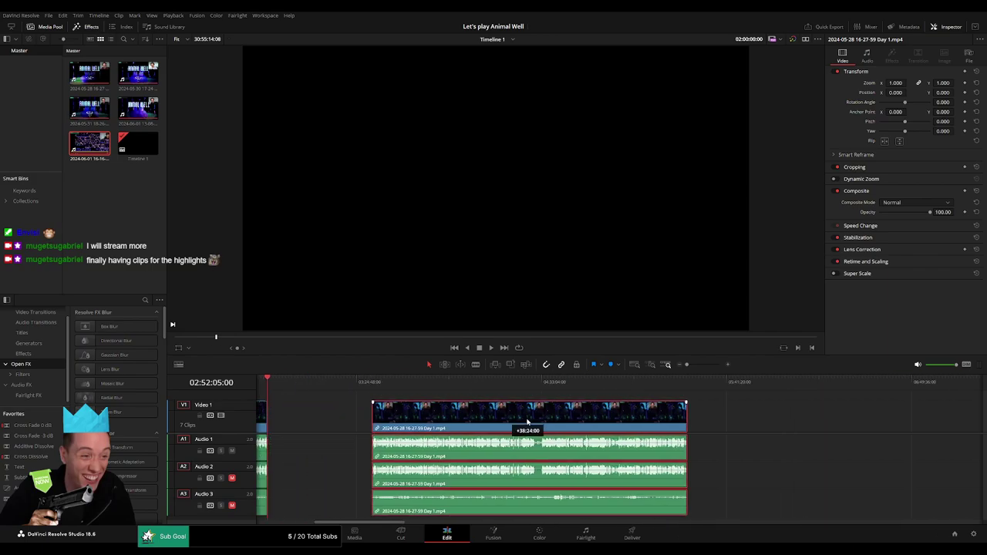
{"action": "scroll", "coordinate": [301, 398], "scroll_direction": "right", "scroll_amount": 3}
{"action": "left_click", "coordinate": [280, 385]}
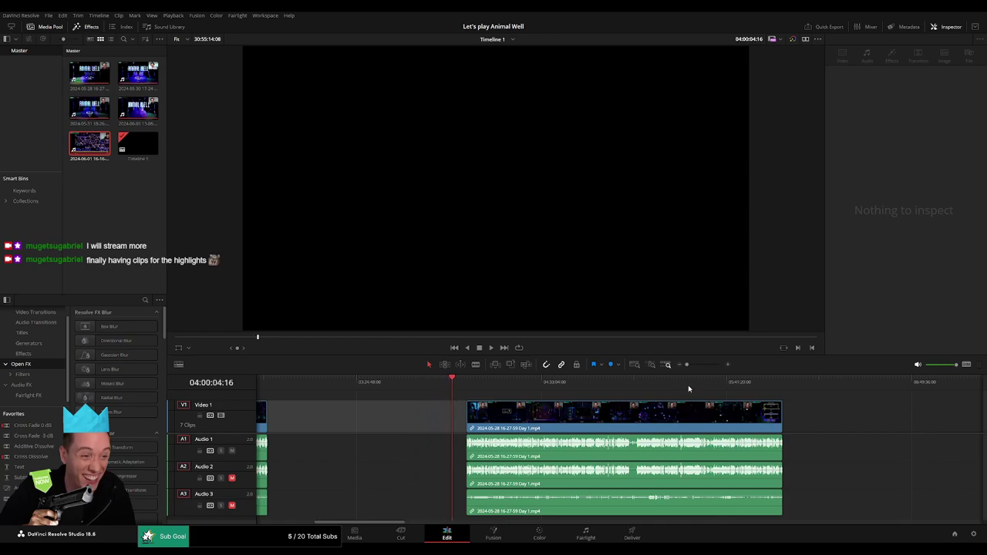
{"action": "left_click_drag", "start_coordinate": [686, 365], "coordinate": [701, 367]}
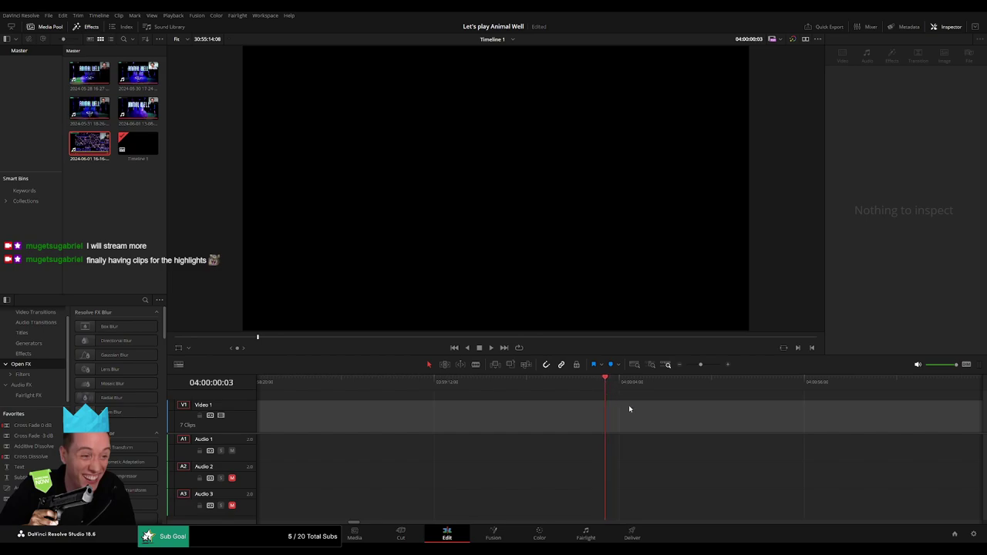
{"action": "left_click_drag", "start_coordinate": [700, 365], "coordinate": [686, 365]}
{"action": "left_click_drag", "start_coordinate": [670, 401], "coordinate": [655, 402]}
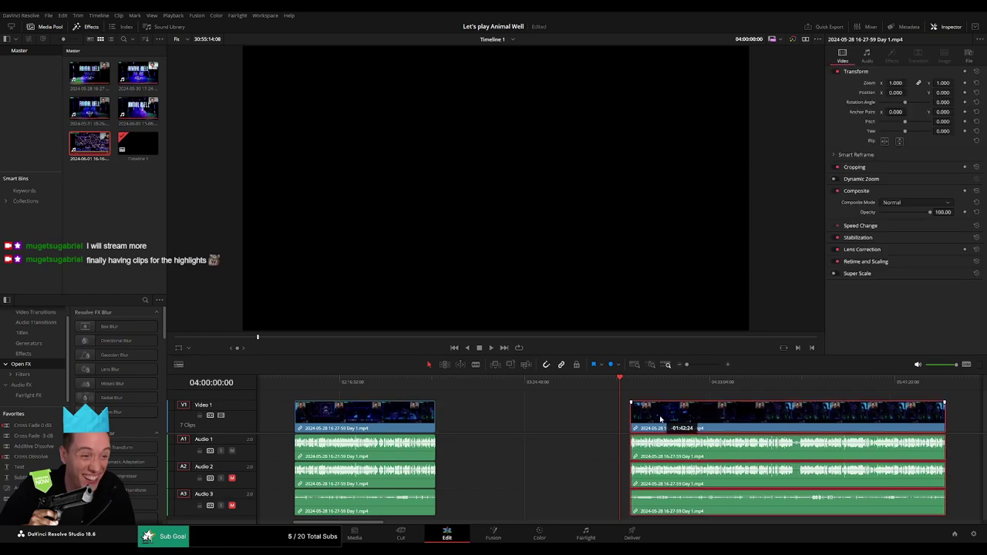
{"action": "scroll", "coordinate": [661, 401], "scroll_direction": "right", "scroll_amount": 5}
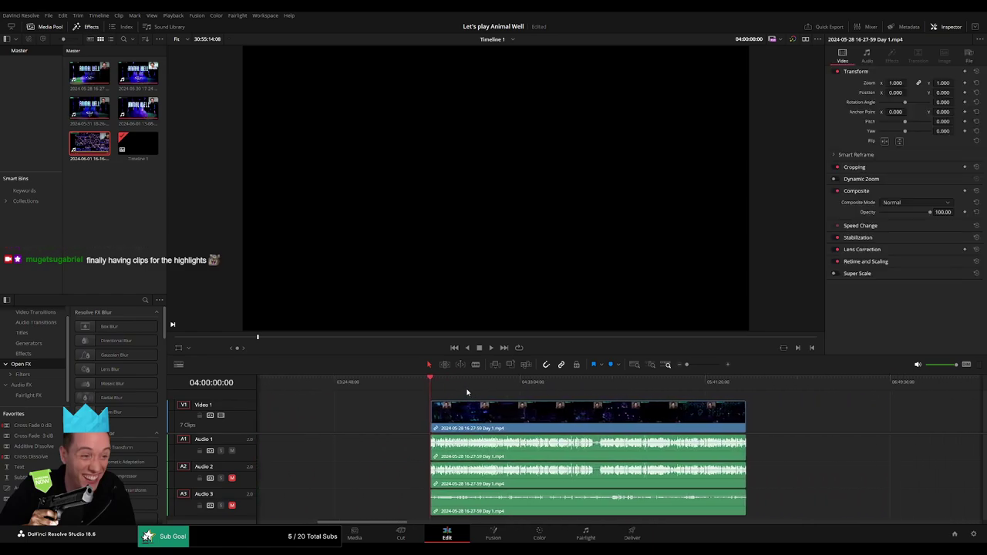
{"action": "key", "text": "space"}
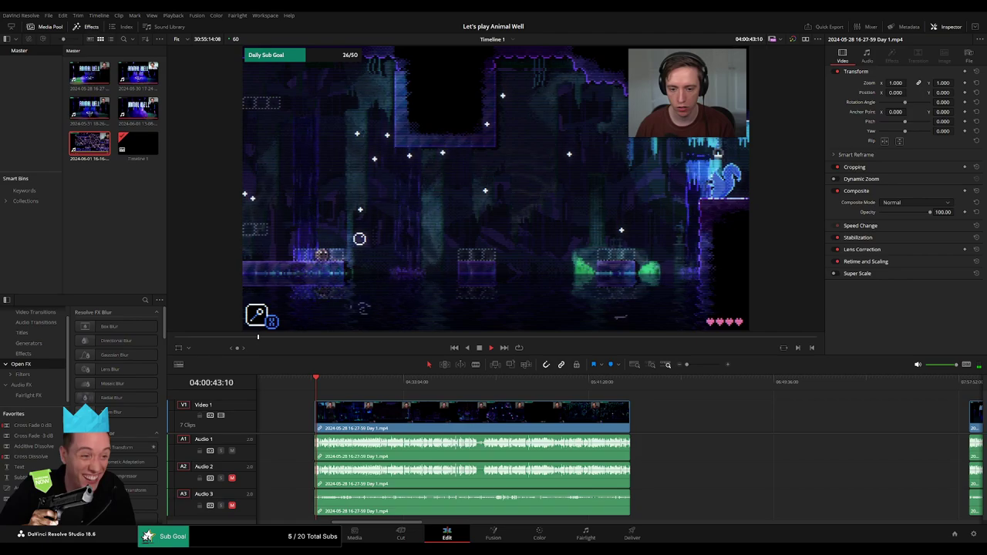
- Fast-forward and scrub the Day 1 footage to park the playhead at 04:52:01
{"action": "left_click_drag", "start_coordinate": [339, 397], "coordinate": [451, 399]}
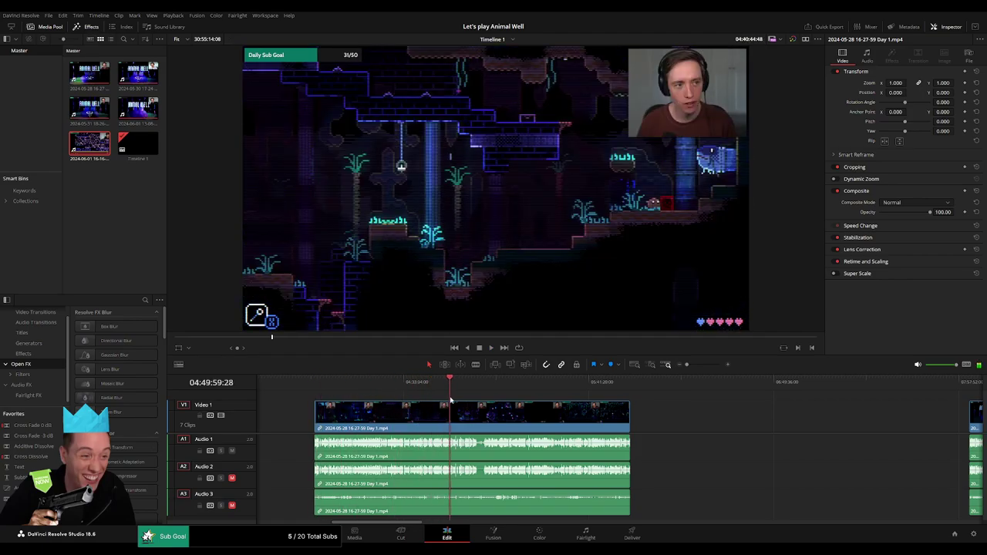
{"action": "key", "text": "l"}
{"action": "key", "text": "l"}
{"action": "key", "text": "l"}
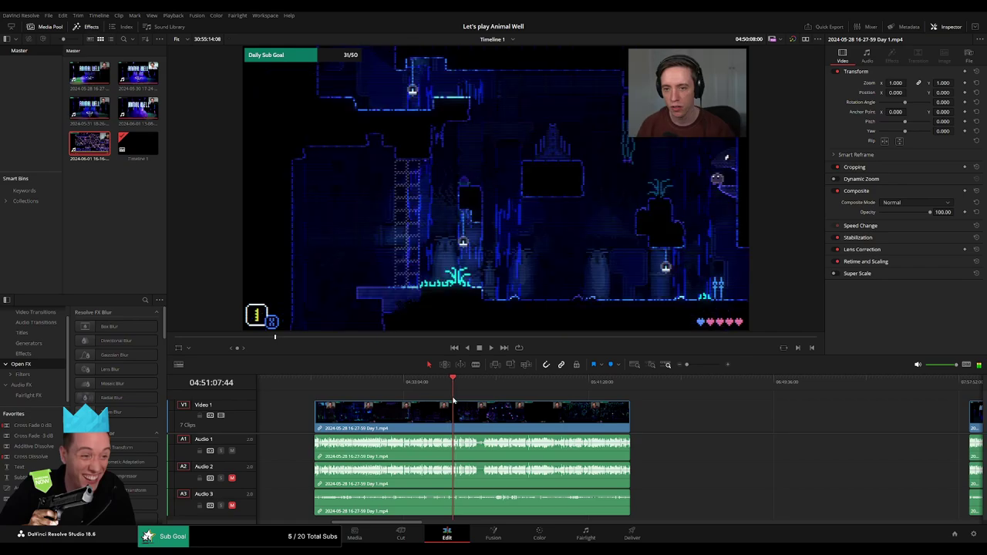
{"action": "scroll", "coordinate": [676, 384], "scroll_direction": "up", "scroll_amount": 5}
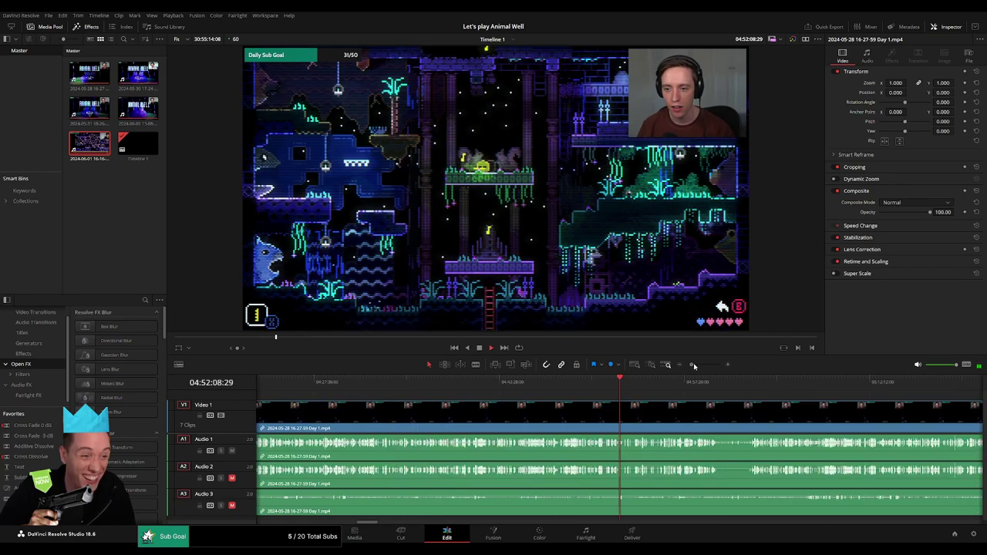
{"action": "left_click", "coordinate": [586, 384]}
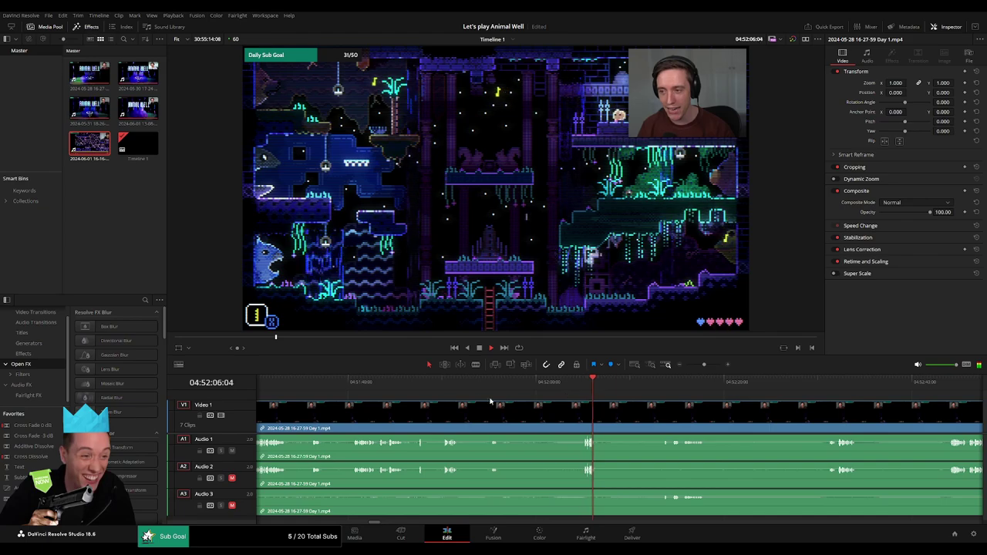
{"action": "left_click", "coordinate": [442, 384]}
{"action": "left_click", "coordinate": [489, 390]}
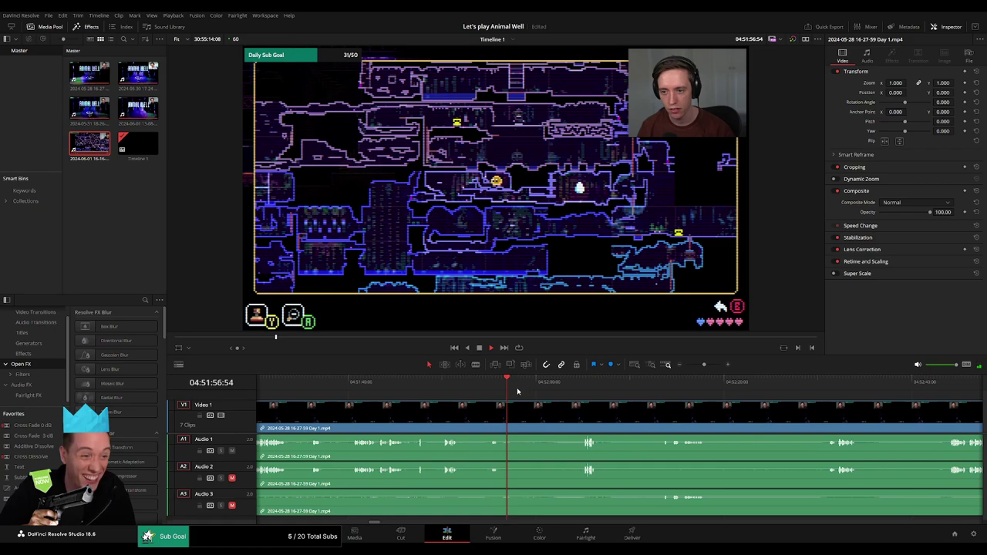
{"action": "left_click", "coordinate": [528, 390]}
{"action": "left_click", "coordinate": [538, 391]}
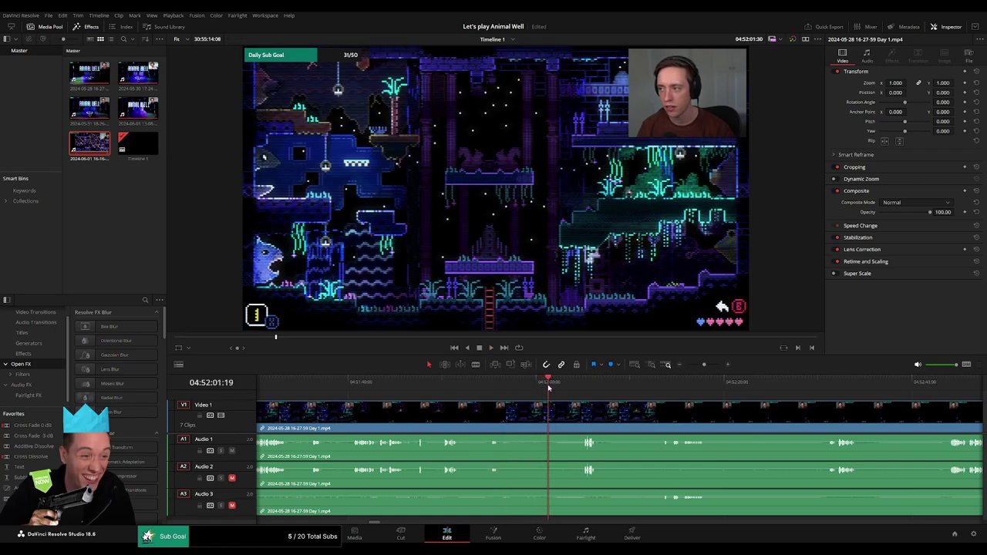
{"action": "left_click", "coordinate": [545, 388]}
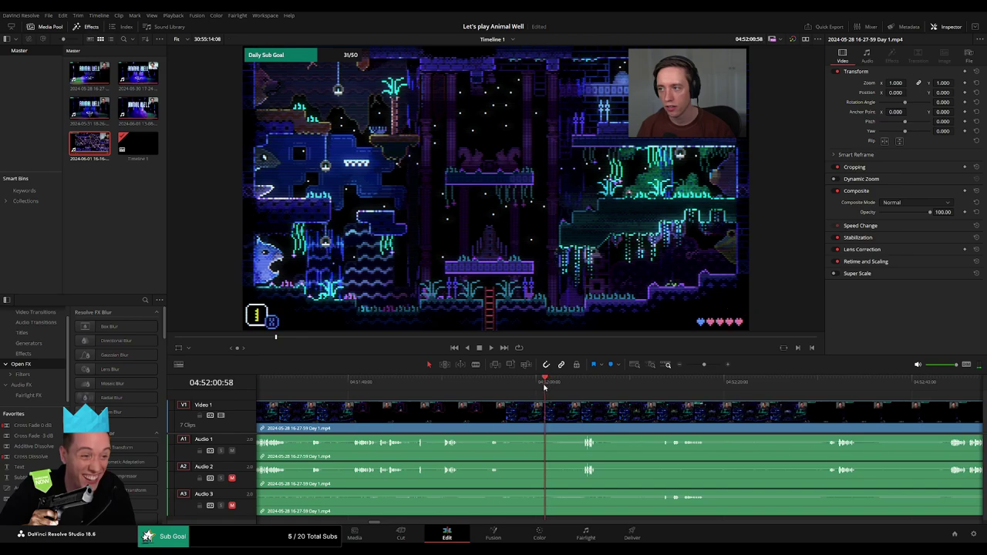
- Blade the Day 1 clip at 04:52:01 on all tracks and return to Selection
{"action": "left_click", "coordinate": [550, 404]}
{"action": "key", "text": "a"}
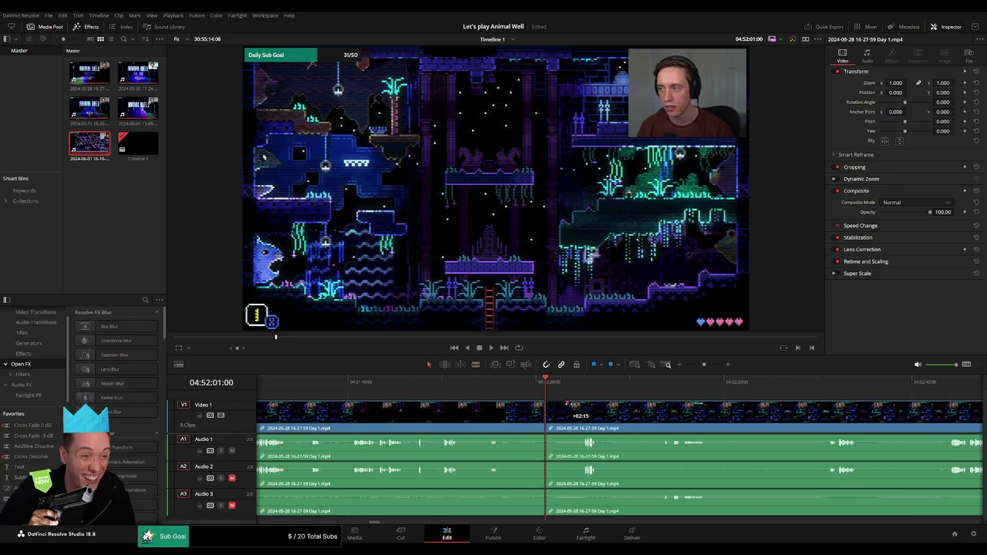
{"action": "left_click_drag", "start_coordinate": [703, 365], "coordinate": [713, 365]}
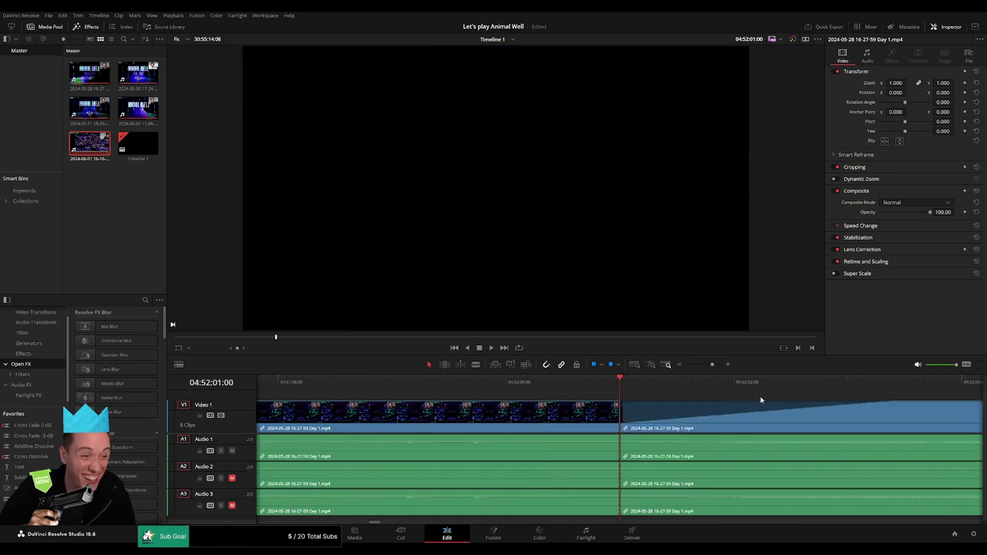
- Add short fades on Audio 1–3 across the 04:52:01 cut, then zoom back out
{"action": "scroll", "coordinate": [760, 401], "scroll_direction": "down", "scroll_amount": 2}
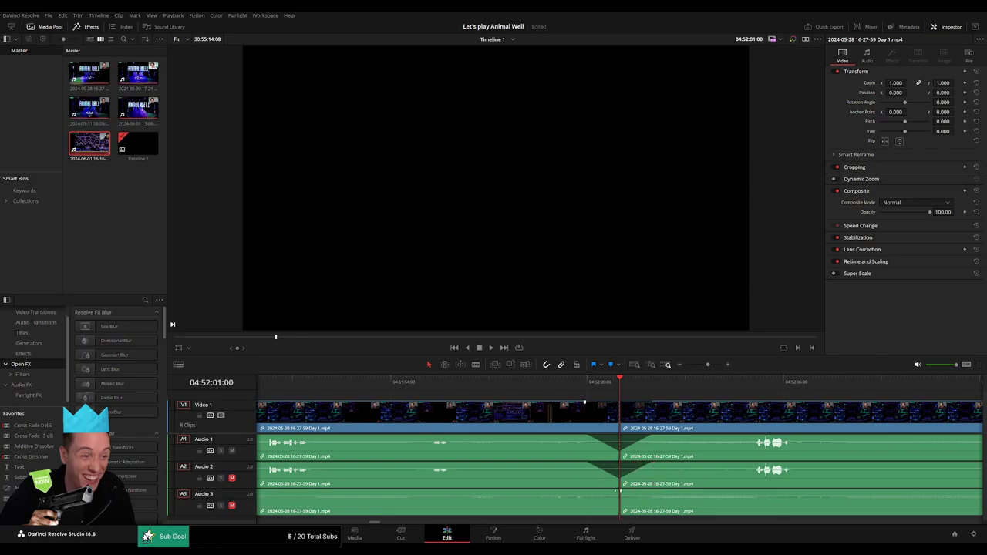
{"action": "mouse_move", "coordinate": [618, 491]}
{"action": "left_mouse_down"}
{"action": "mouse_move", "coordinate": [591, 492]}
{"action": "mouse_move", "coordinate": [624, 492]}
{"action": "left_mouse_up"}
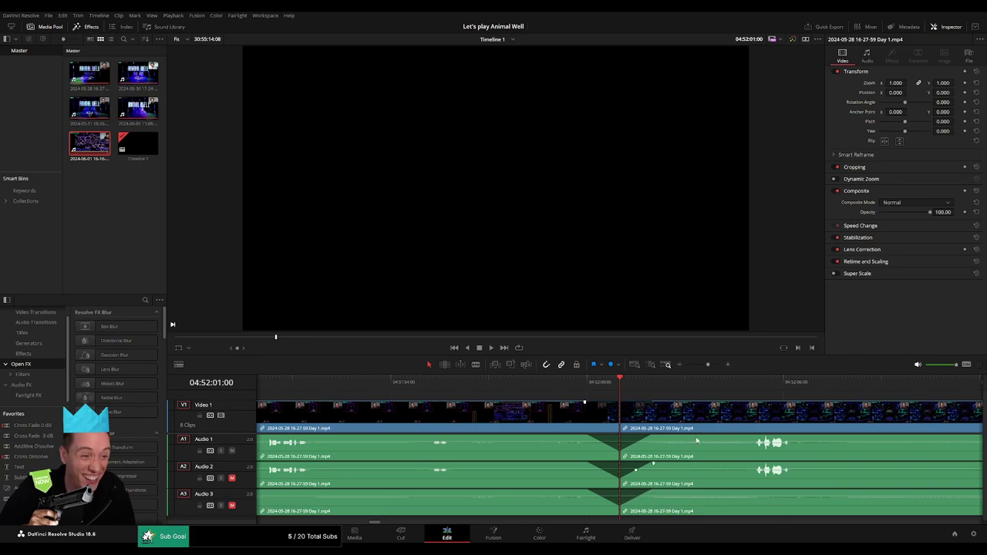
{"action": "left_click_drag", "start_coordinate": [707, 367], "coordinate": [687, 367]}
{"action": "scroll", "coordinate": [538, 407], "scroll_direction": "right", "scroll_amount": 5}
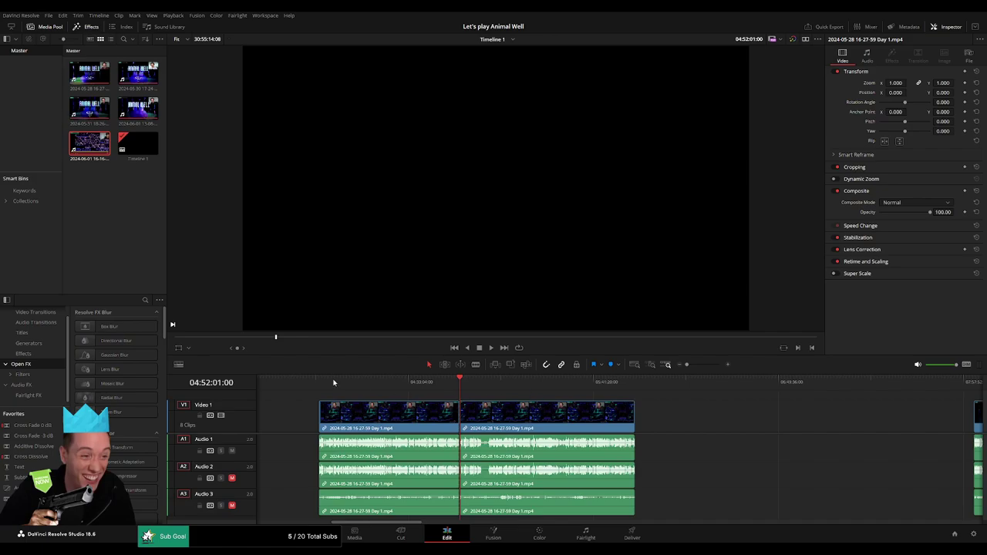
- Slide the second Day 1 clip to start at 06:00:00, leaving a gap, and play it
{"action": "scroll", "coordinate": [535, 418], "scroll_direction": "right", "scroll_amount": 3}
{"action": "left_click_drag", "start_coordinate": [408, 416], "coordinate": [594, 417]}
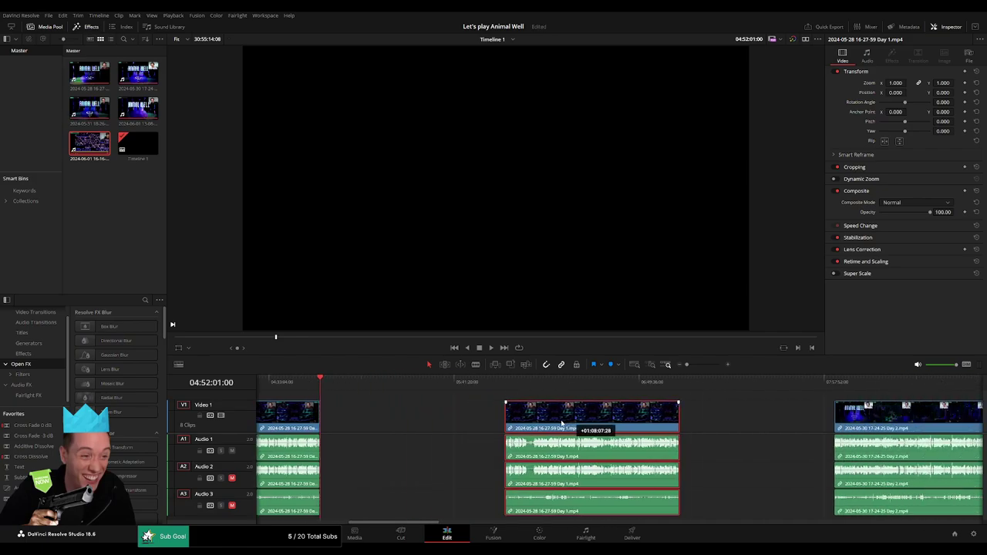
{"action": "left_click_drag", "start_coordinate": [397, 419], "coordinate": [446, 408]}
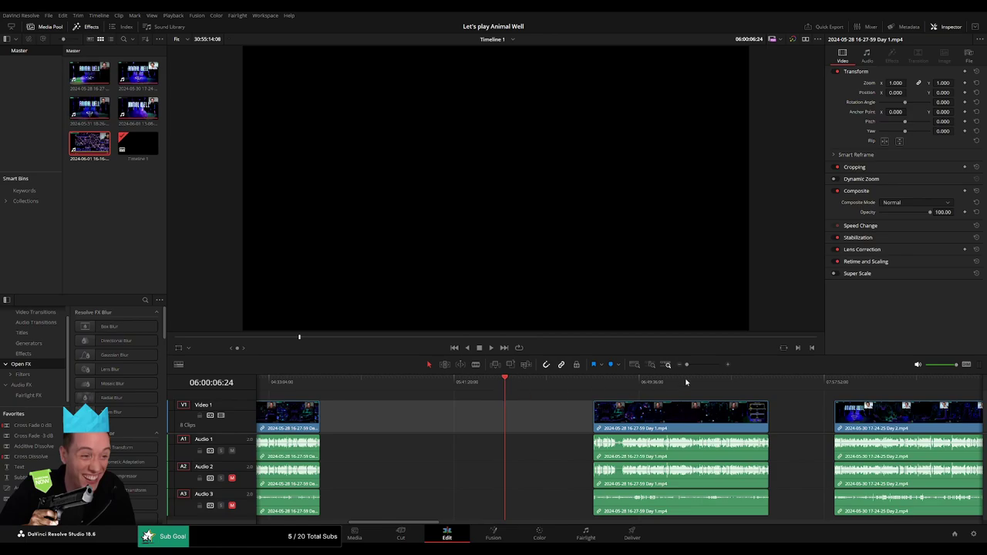
{"action": "scroll", "coordinate": [687, 382], "scroll_direction": "up", "scroll_amount": 3}
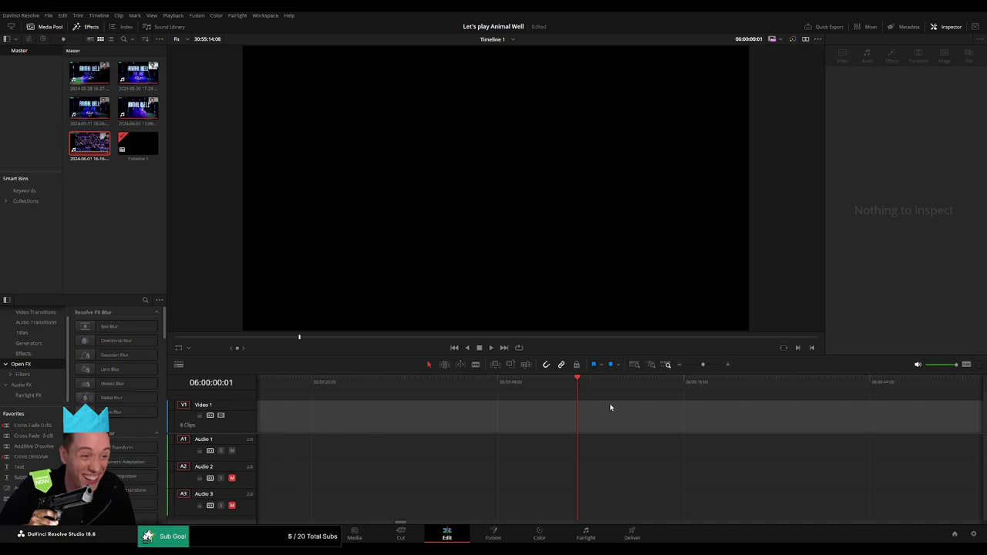
{"action": "scroll", "coordinate": [699, 376], "scroll_direction": "down", "scroll_amount": 3}
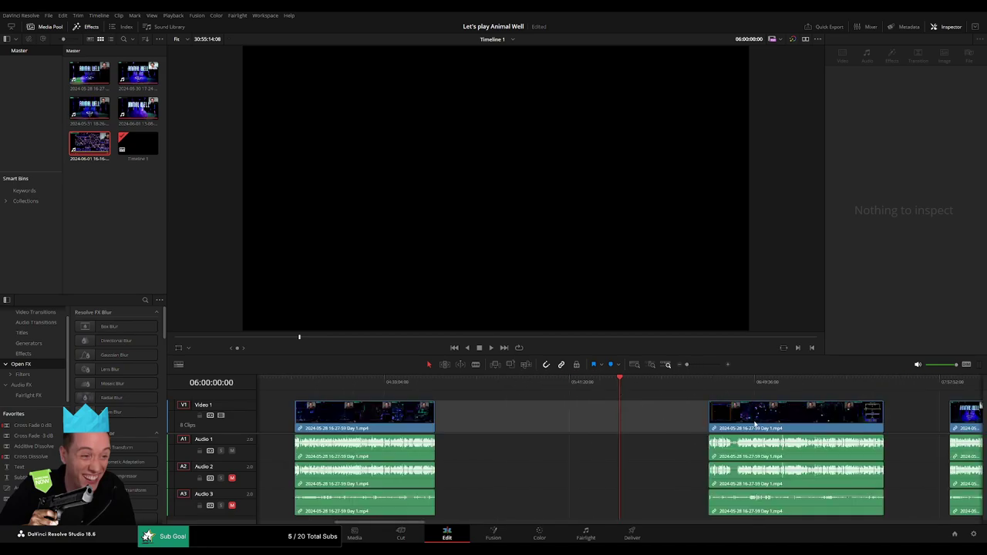
{"action": "left_click_drag", "start_coordinate": [740, 401], "coordinate": [651, 399]}
{"action": "key", "text": "space"}
- Review the Day 1 footage and park the playhead at about 06:07:48
{"action": "left_click_drag", "start_coordinate": [686, 365], "coordinate": [701, 367]}
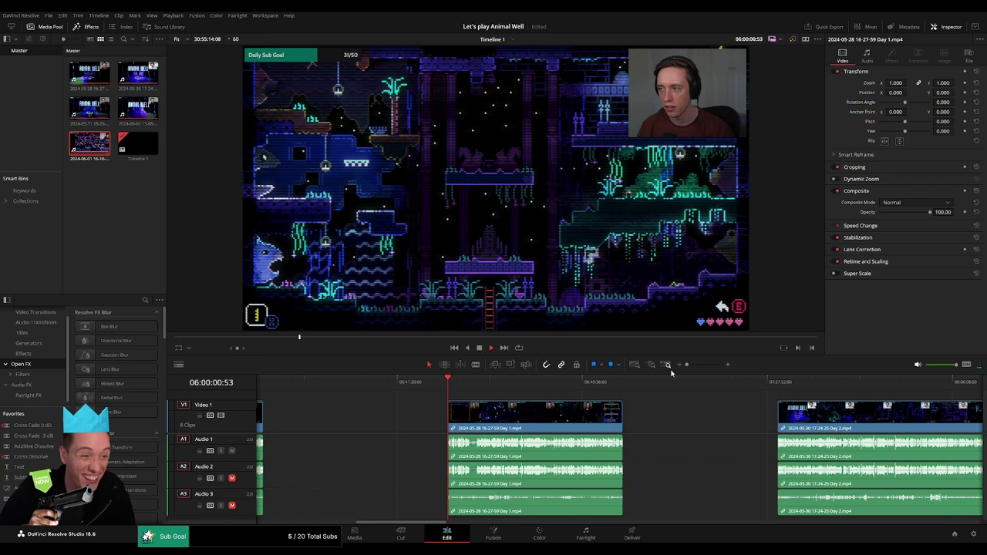
{"action": "scroll", "coordinate": [540, 381], "scroll_direction": "right", "scroll_amount": 3}
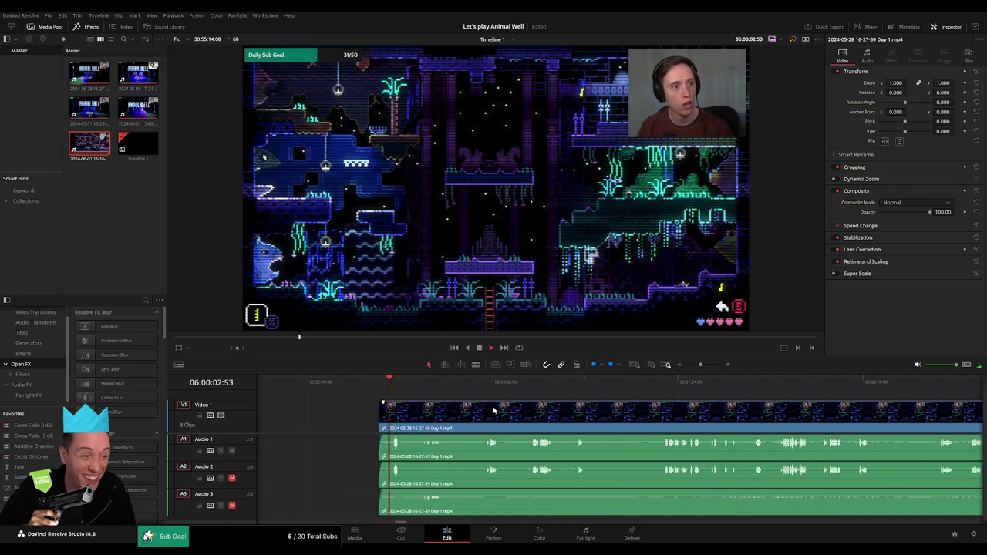
{"action": "left_click", "coordinate": [378, 387]}
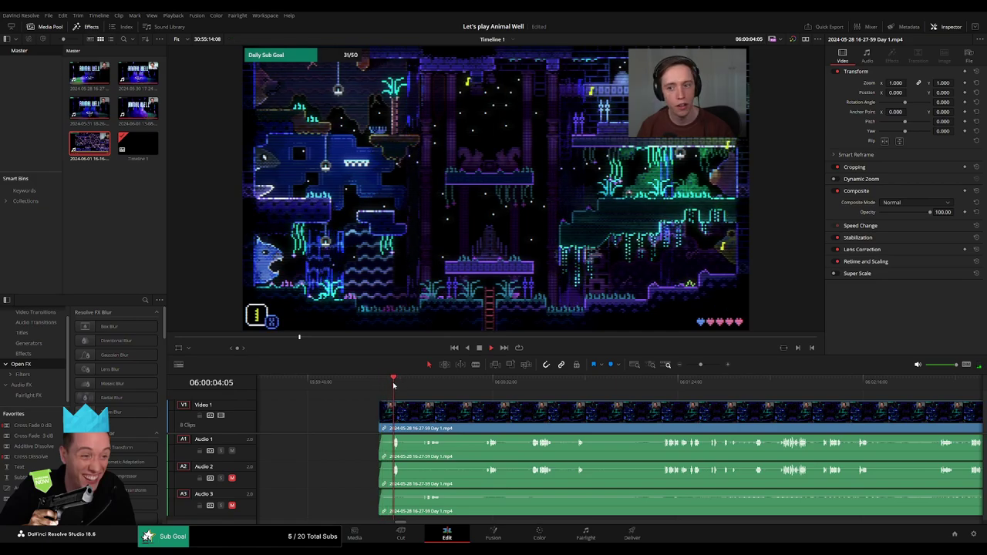
{"action": "left_click", "coordinate": [445, 383]}
{"action": "left_click", "coordinate": [652, 383]}
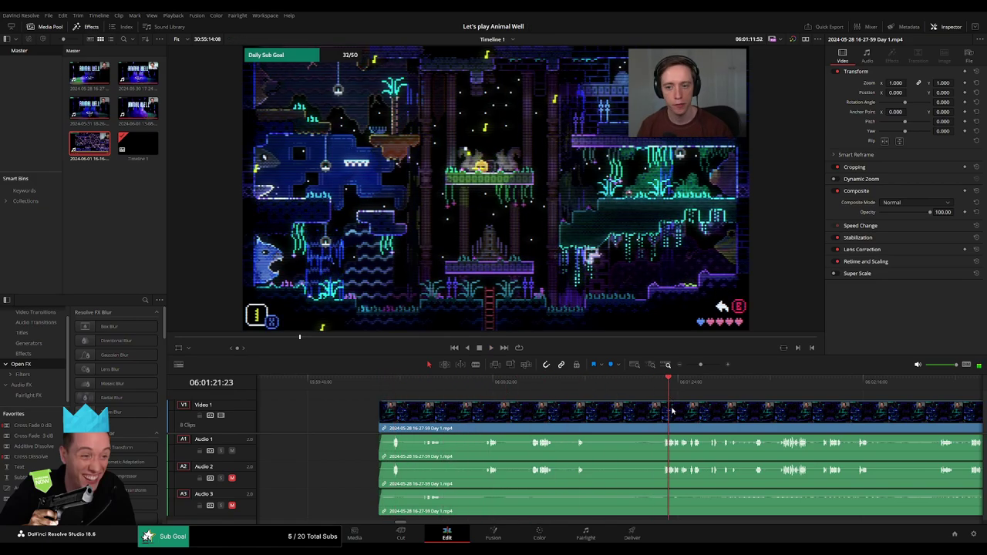
{"action": "key", "text": "space"}
{"action": "left_click_drag", "start_coordinate": [701, 364], "coordinate": [692, 367]}
{"action": "left_click", "coordinate": [689, 388]}
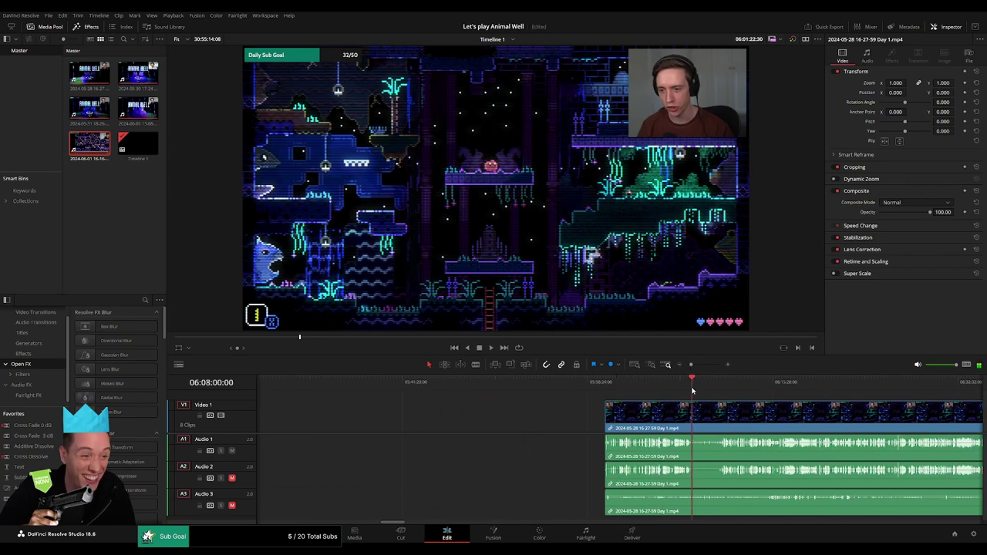
{"action": "left_click", "coordinate": [693, 390]}
{"action": "scroll", "coordinate": [623, 392], "scroll_direction": "right", "scroll_amount": 5}
{"action": "left_click_drag", "start_coordinate": [698, 369], "coordinate": [702, 366]}
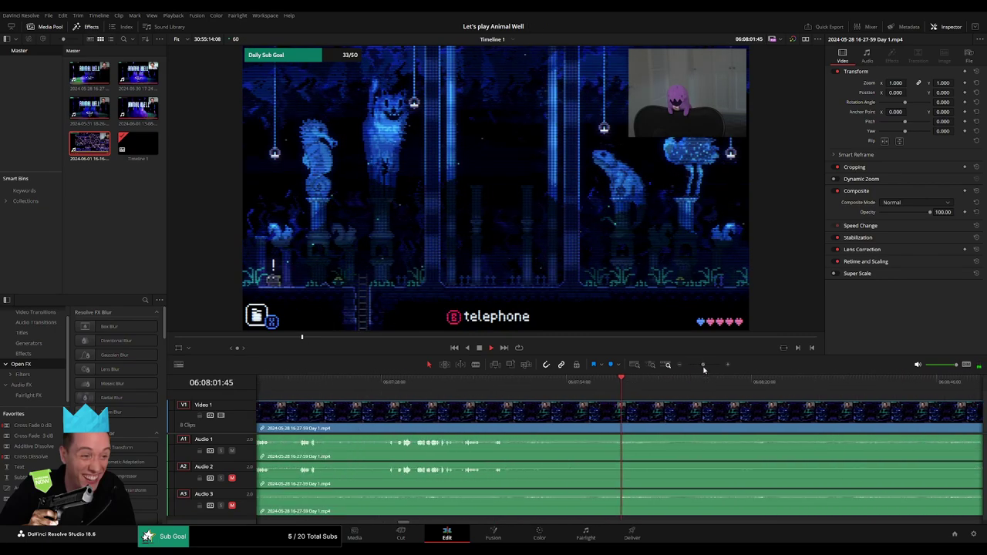
{"action": "left_click", "coordinate": [548, 386]}
{"action": "left_click_drag", "start_coordinate": [552, 388], "coordinate": [559, 390]}
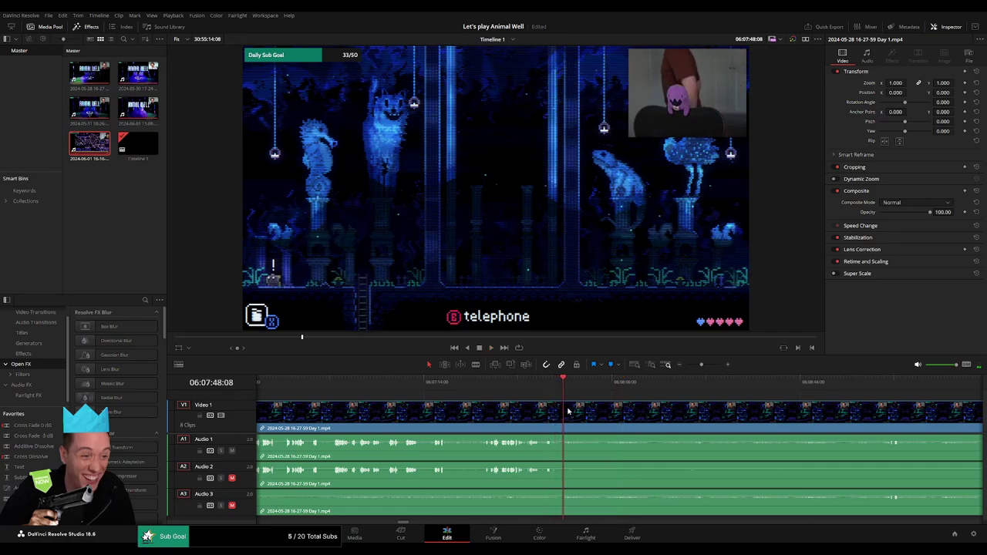
- Split at 06:07:48 and 06:10:28, delete the middle section, and play across the cut
{"action": "key", "text": "ctrl+b"}
{"action": "left_click_drag", "start_coordinate": [701, 366], "coordinate": [698, 367]}
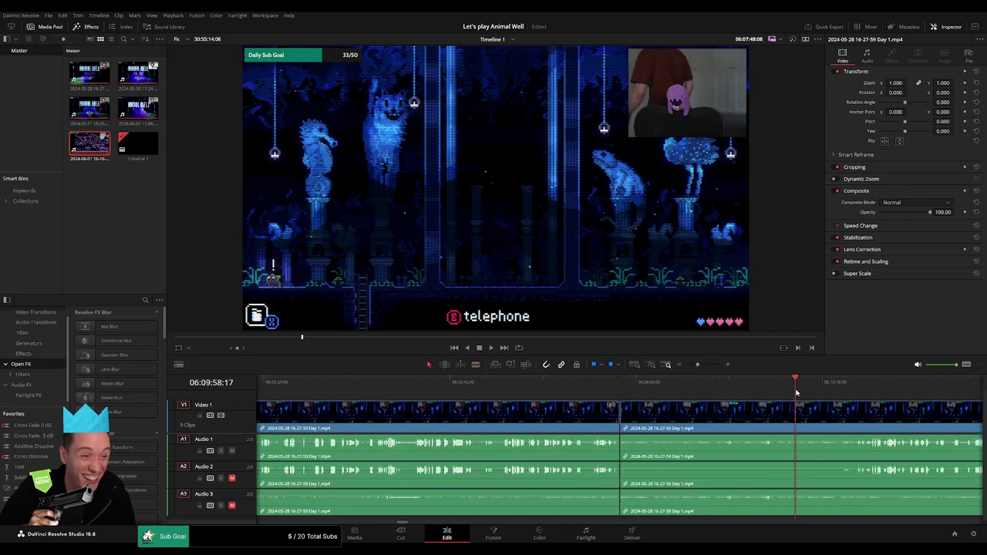
{"action": "left_click_drag", "start_coordinate": [797, 393], "coordinate": [764, 395]}
{"action": "key", "text": "l"}
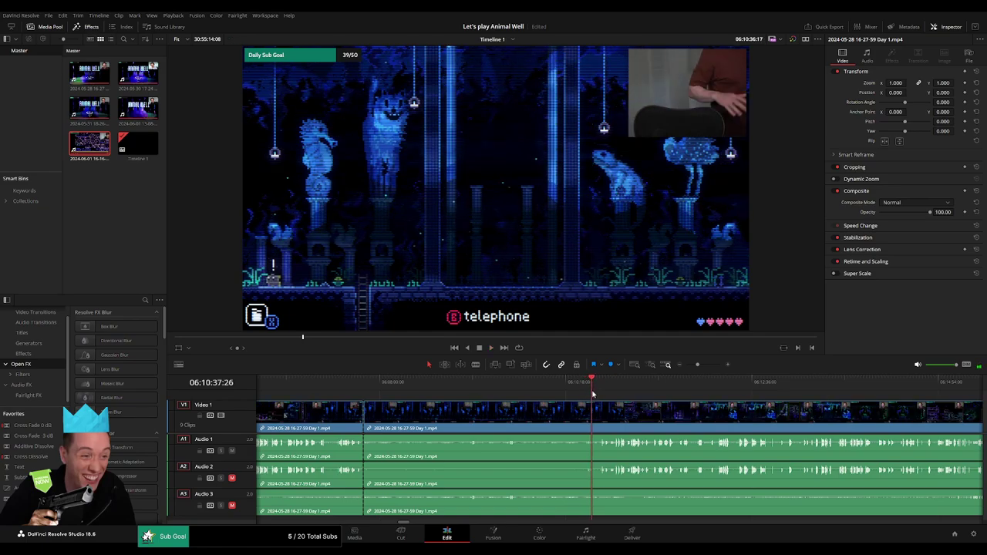
{"action": "mouse_move", "coordinate": [589, 395]}
{"action": "left_mouse_down"}
{"action": "mouse_move", "coordinate": [600, 395]}
{"action": "mouse_move", "coordinate": [369, 422]}
{"action": "left_mouse_up"}
{"action": "key", "text": "ctrl+b"}
{"action": "left_click", "coordinate": [594, 423]}
{"action": "key", "text": "Delete"}
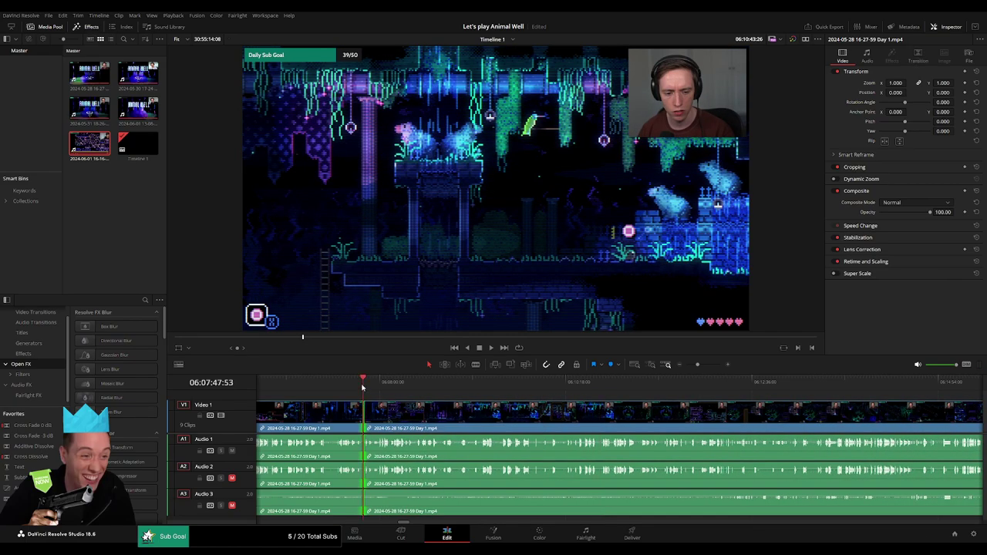
{"action": "key", "text": "space"}
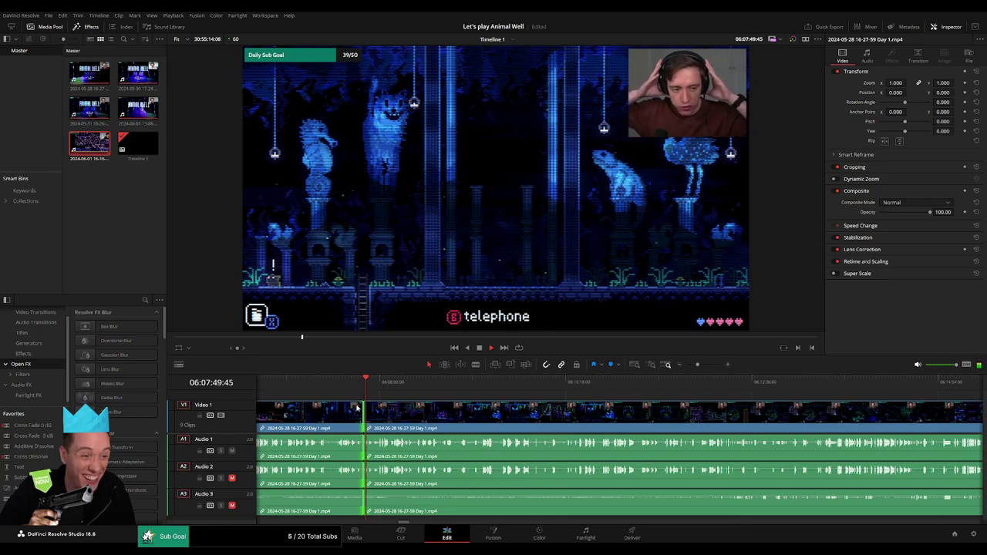
- Zoom the timeline in around 06:52 and review the Day 1 footage along the ruler
{"action": "scroll", "coordinate": [683, 380], "scroll_direction": "down", "scroll_amount": 5}
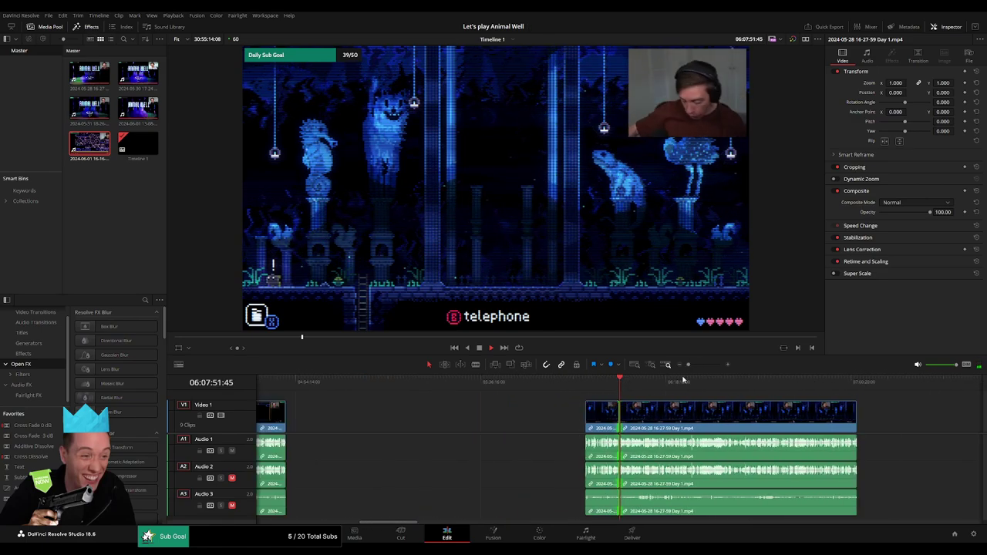
{"action": "mouse_move", "coordinate": [654, 399]}
{"action": "left_mouse_down"}
{"action": "mouse_move", "coordinate": [453, 398]}
{"action": "mouse_move", "coordinate": [615, 407]}
{"action": "left_mouse_up"}
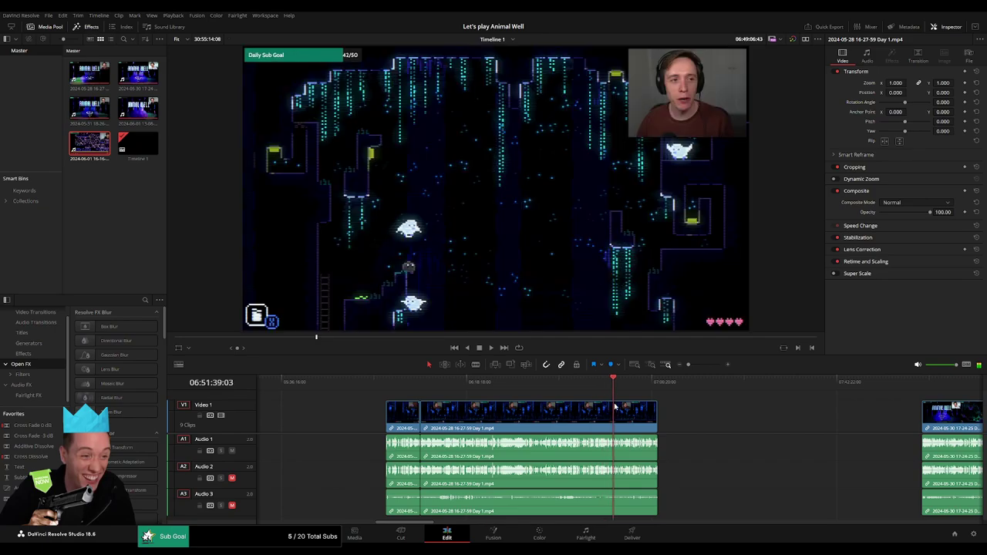
{"action": "left_click_drag", "start_coordinate": [689, 364], "coordinate": [704, 364]}
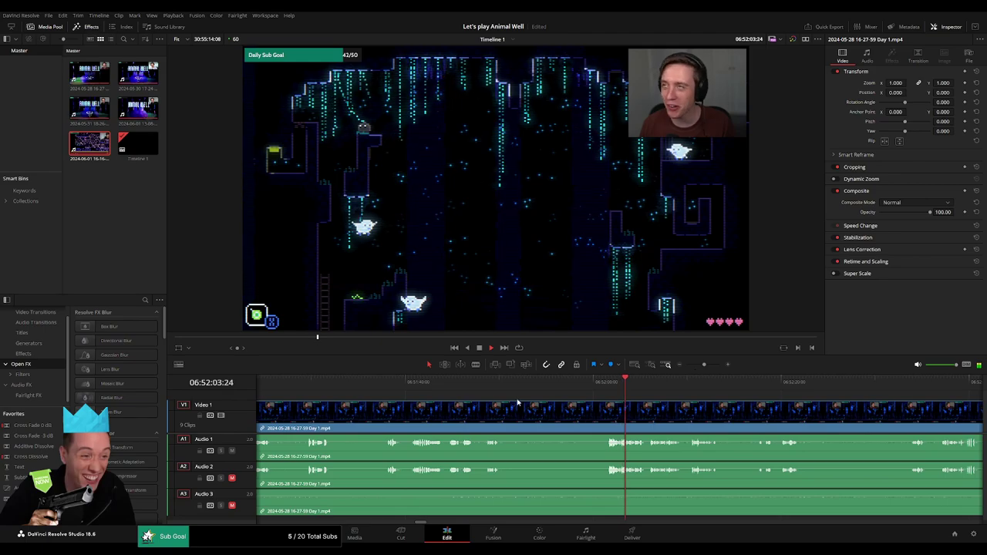
{"action": "left_click", "coordinate": [487, 386]}
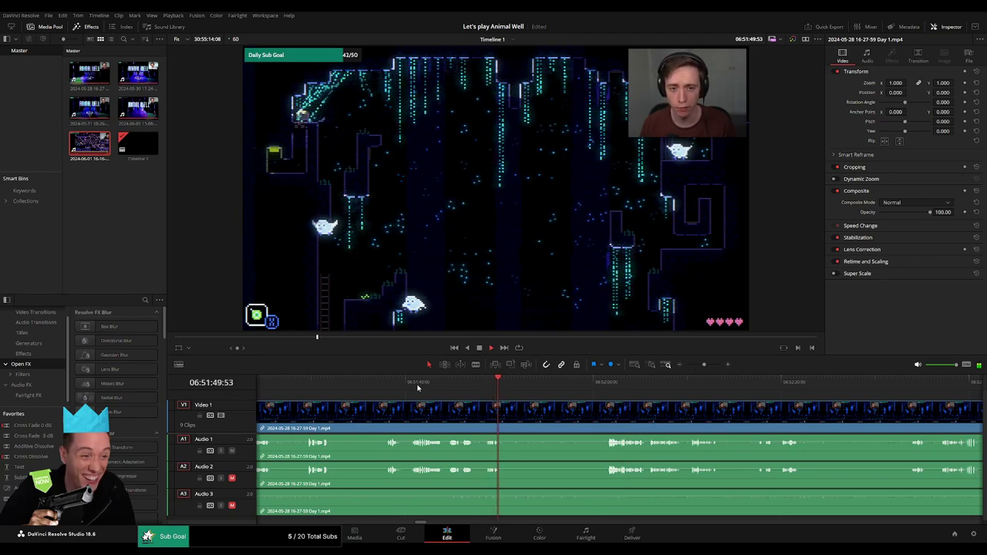
{"action": "left_click", "coordinate": [392, 386]}
{"action": "left_click", "coordinate": [536, 386]}
{"action": "left_click", "coordinate": [608, 385]}
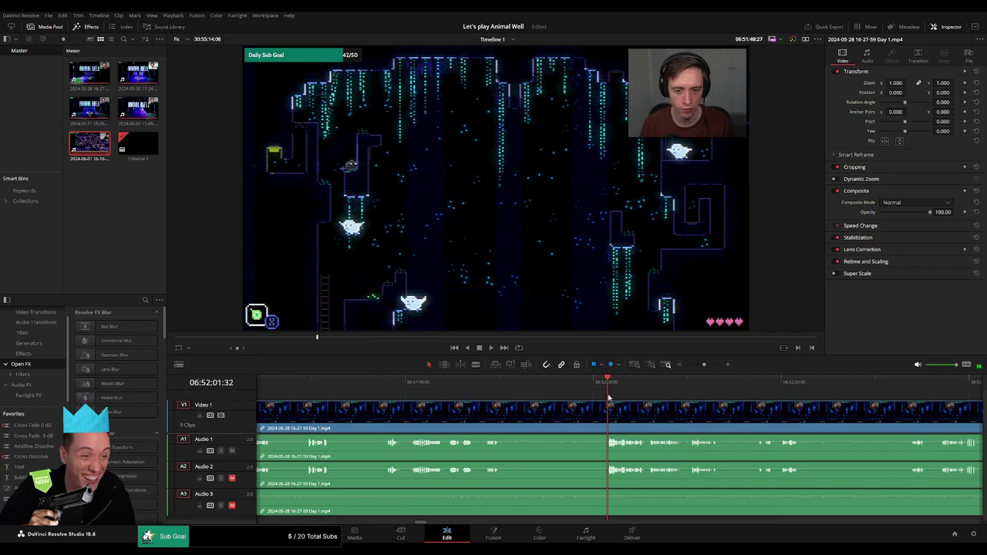
- Park the playhead at 06:52:00:00, split all tracks there, and nudge the split clip later
{"action": "scroll", "coordinate": [567, 395], "scroll_direction": "up", "scroll_amount": 3}
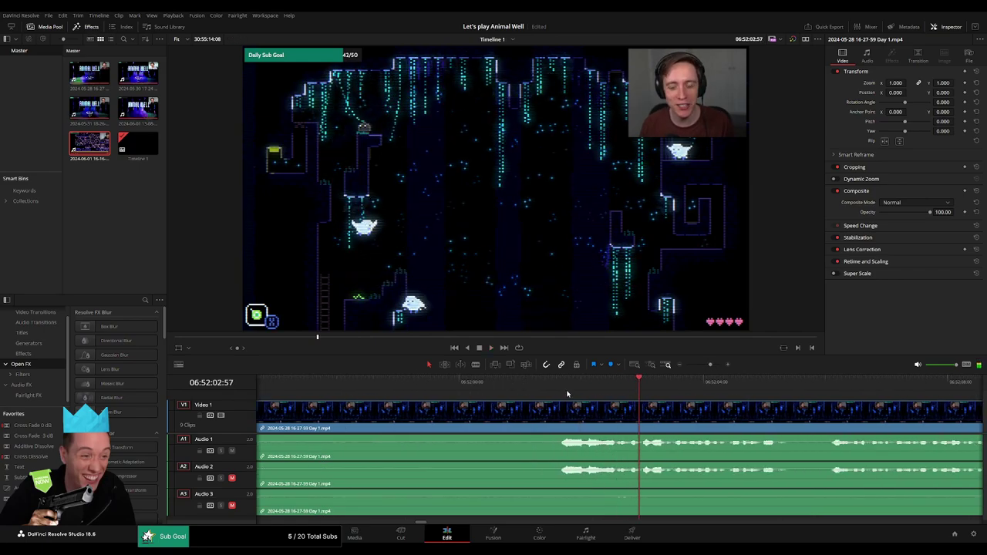
{"action": "left_click", "coordinate": [561, 391]}
{"action": "left_click", "coordinate": [477, 402]}
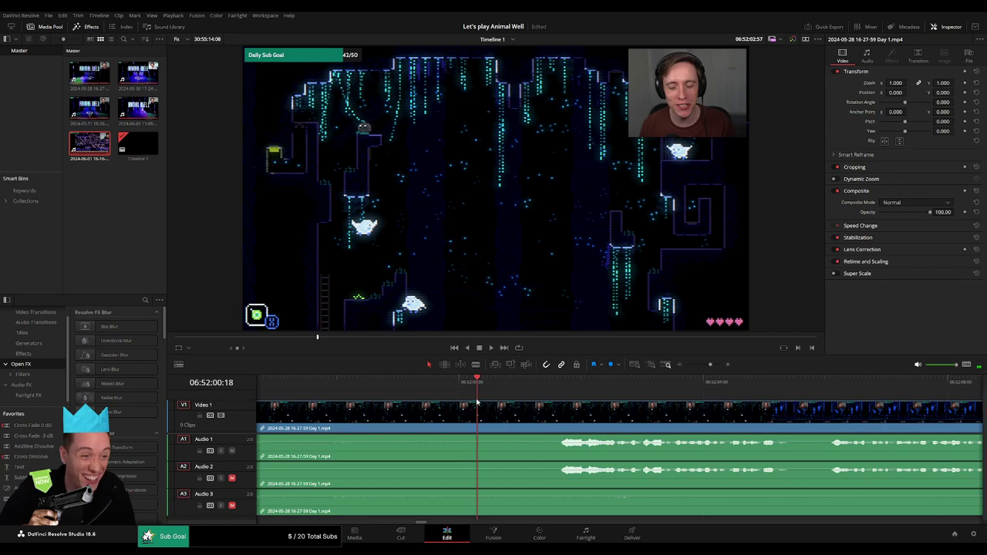
{"action": "left_click", "coordinate": [459, 407]}
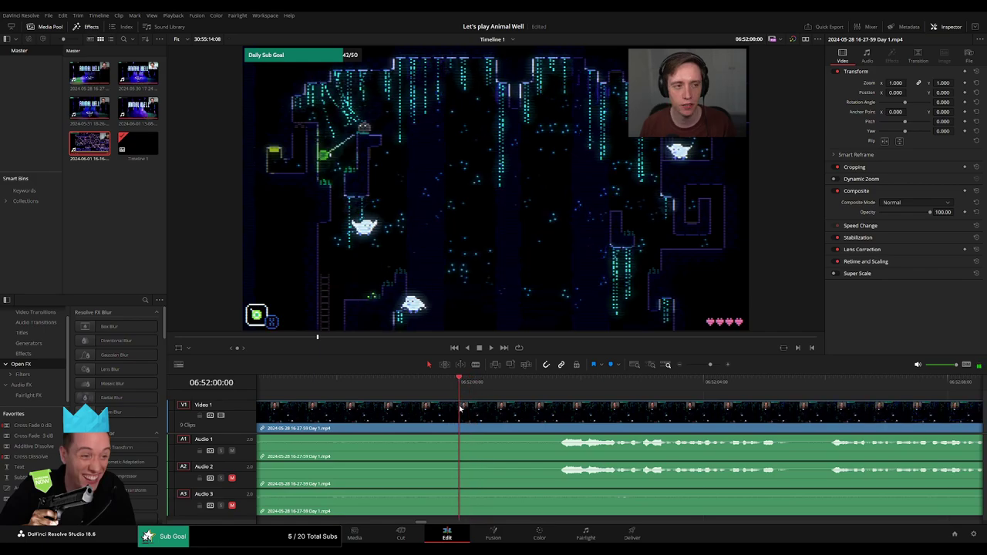
{"action": "key", "text": "ctrl+b"}
{"action": "left_click_drag", "start_coordinate": [460, 409], "coordinate": [487, 407]}
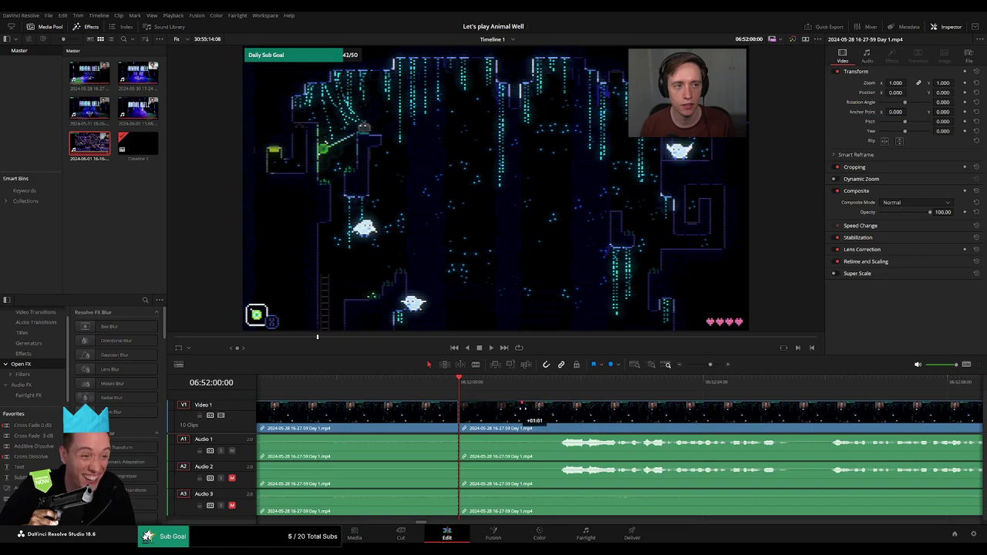
- At the 06:52:00 cut, fade out the left A1 and A3 clips and fade in the right A2 clip
{"action": "left_click_drag", "start_coordinate": [522, 413], "coordinate": [458, 405]}
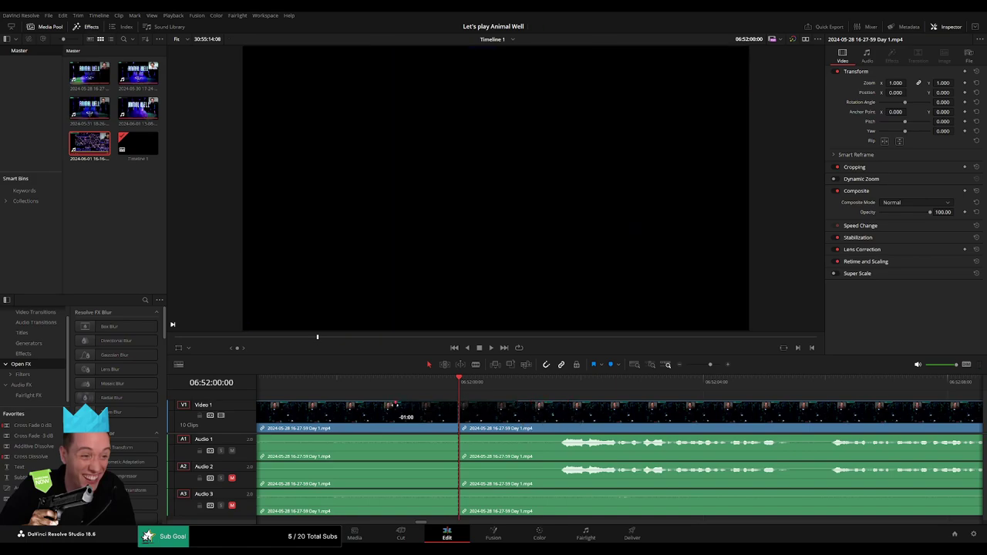
{"action": "left_click_drag", "start_coordinate": [459, 435], "coordinate": [402, 438]}
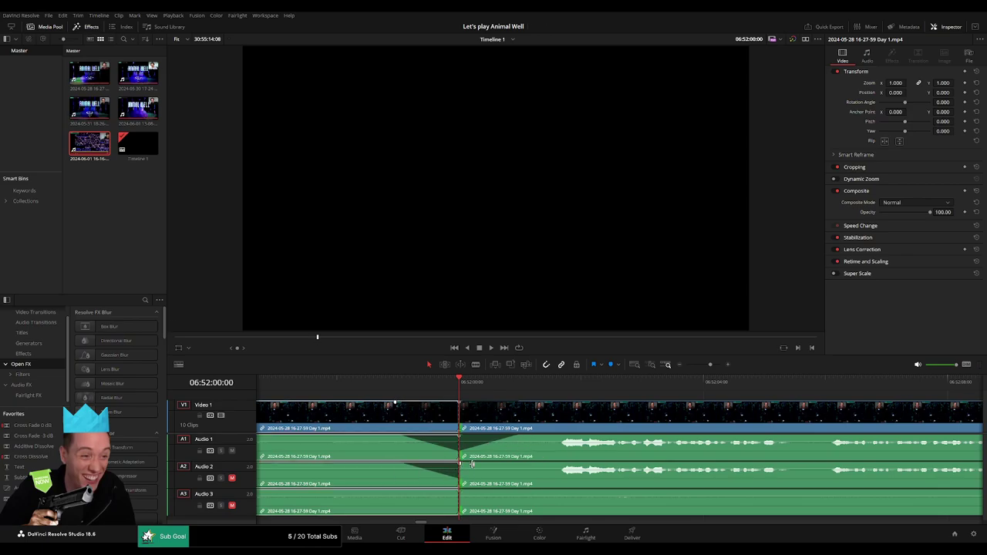
{"action": "left_click_drag", "start_coordinate": [463, 462], "coordinate": [528, 466]}
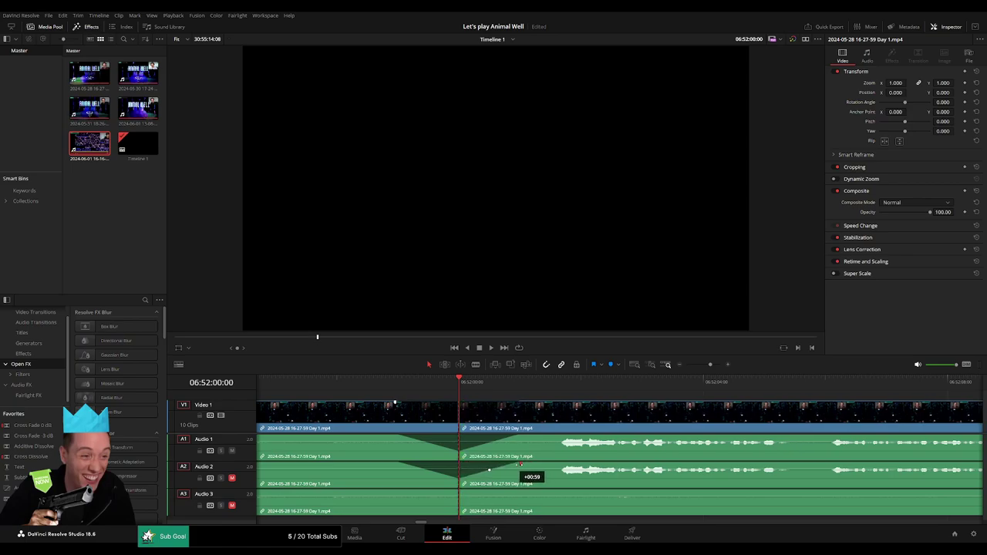
{"action": "left_click_drag", "start_coordinate": [458, 491], "coordinate": [401, 492]}
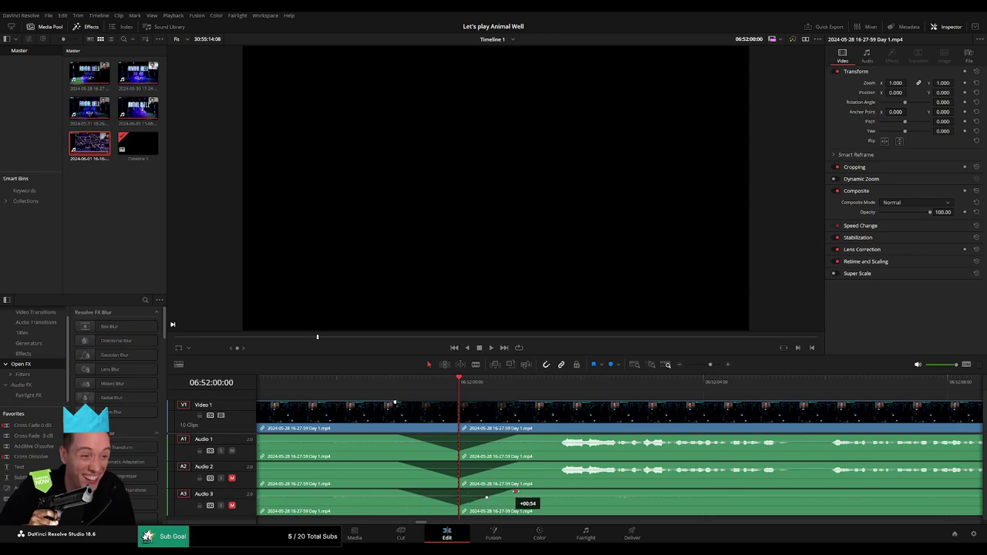
- Zoom the timeline out and delete the empty gap before the Day 2 clip
{"action": "left_click_drag", "start_coordinate": [713, 364], "coordinate": [686, 364]}
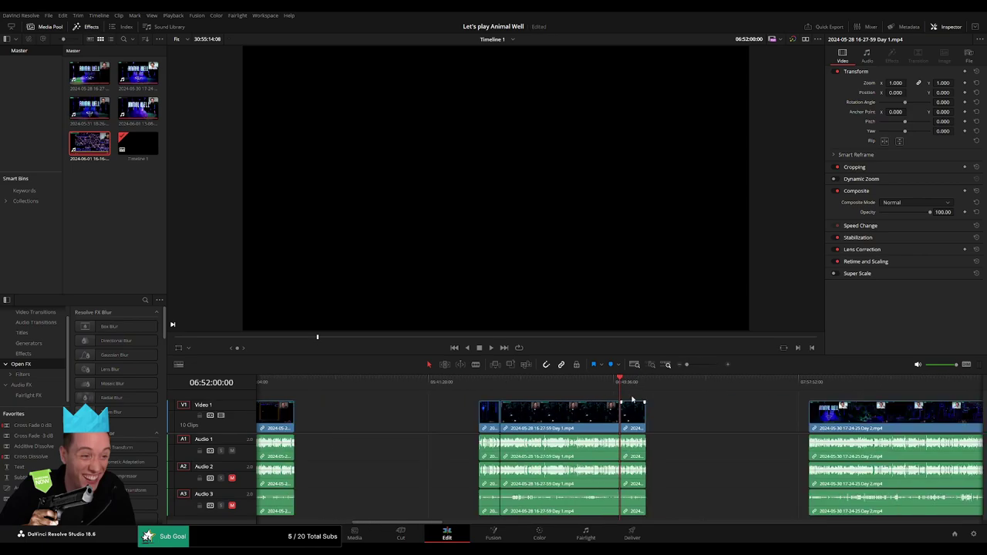
{"action": "mouse_move", "coordinate": [642, 408]}
{"action": "left_mouse_down"}
{"action": "mouse_move", "coordinate": [442, 407]}
{"action": "mouse_move", "coordinate": [587, 423]}
{"action": "left_mouse_up"}
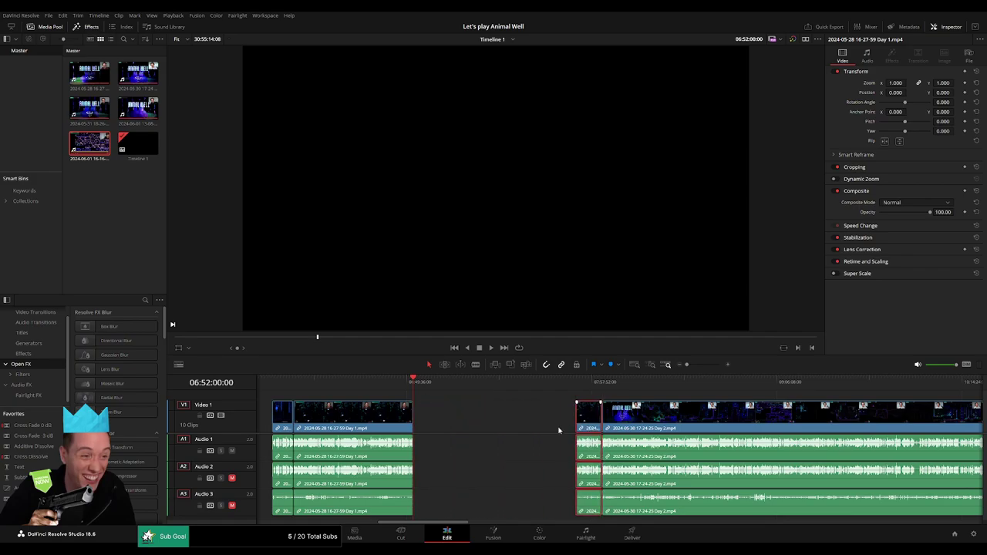
{"action": "left_click", "coordinate": [553, 425]}
{"action": "key", "text": "Delete"}
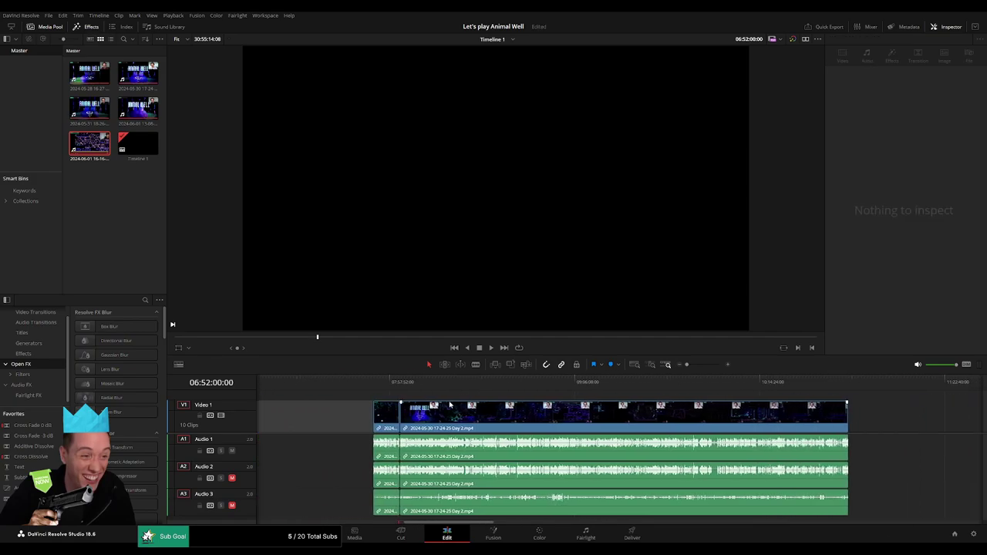
- Move the Day 2 clips left to start at the playhead and play back from there
{"action": "left_click", "coordinate": [424, 403]}
{"action": "mouse_move", "coordinate": [452, 395]}
{"action": "left_mouse_down"}
{"action": "mouse_move", "coordinate": [352, 410]}
{"action": "mouse_move", "coordinate": [650, 420]}
{"action": "left_mouse_up"}
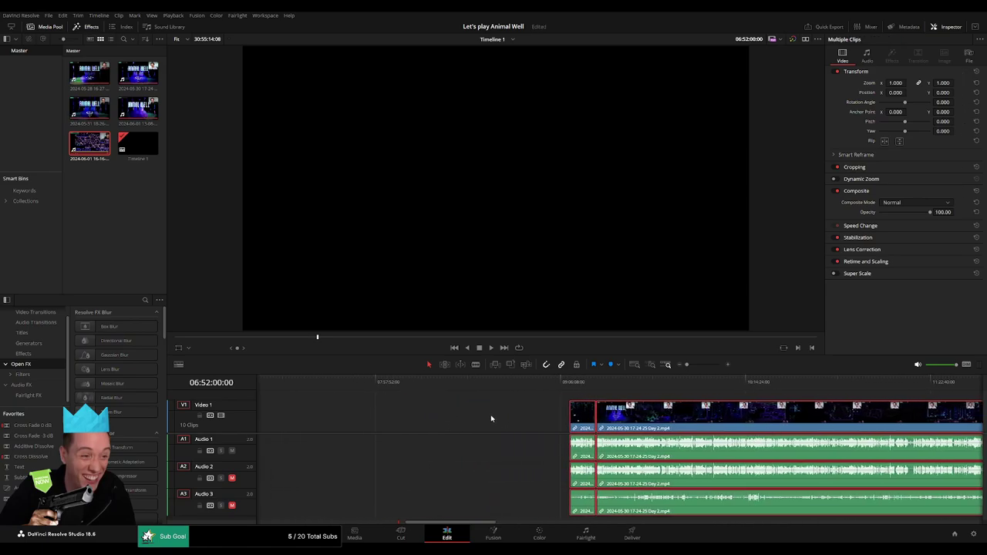
{"action": "left_click", "coordinate": [395, 423]}
{"action": "scroll", "coordinate": [463, 428], "scroll_direction": "left", "scroll_amount": 3}
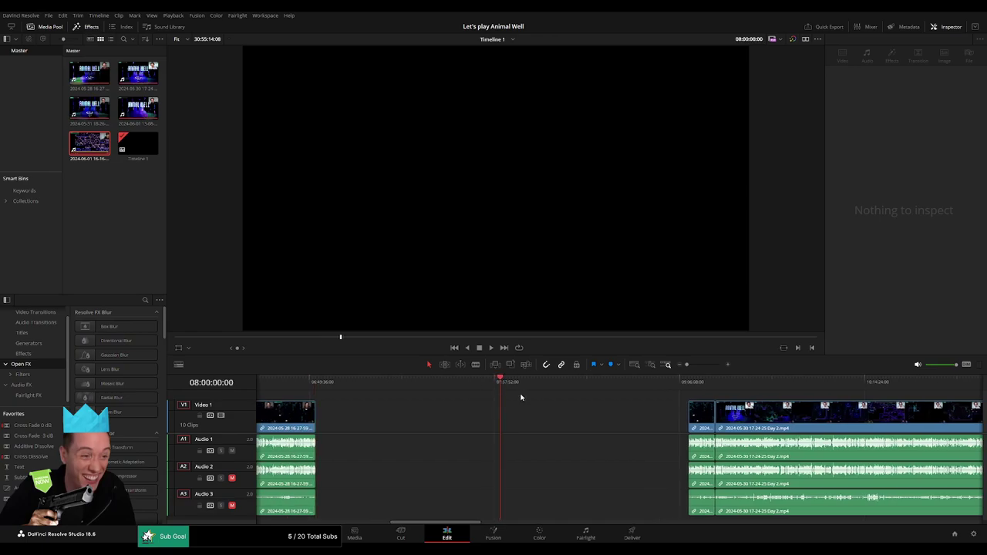
{"action": "mouse_move", "coordinate": [651, 411]}
{"action": "left_mouse_down"}
{"action": "mouse_move", "coordinate": [741, 417]}
{"action": "mouse_move", "coordinate": [558, 402]}
{"action": "left_mouse_up"}
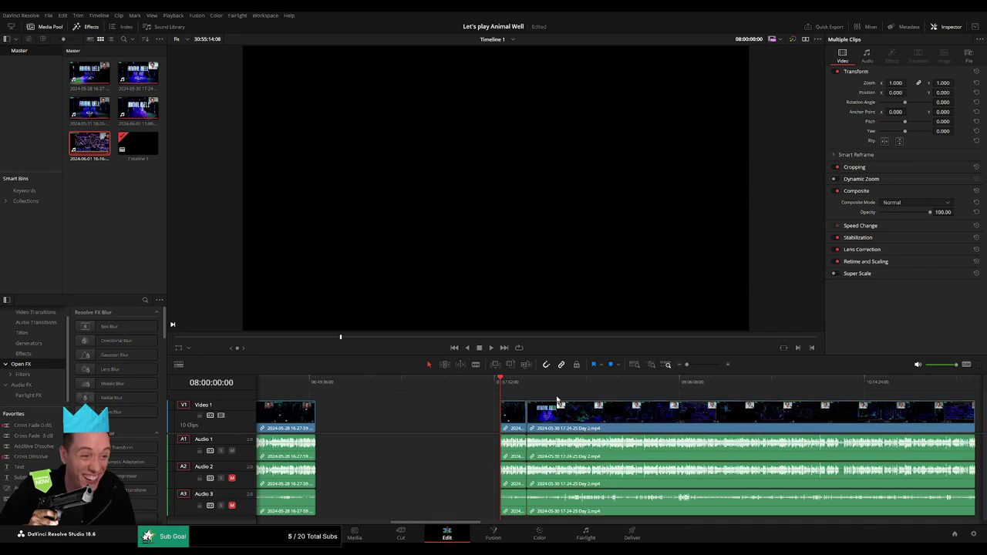
{"action": "key", "text": "space"}
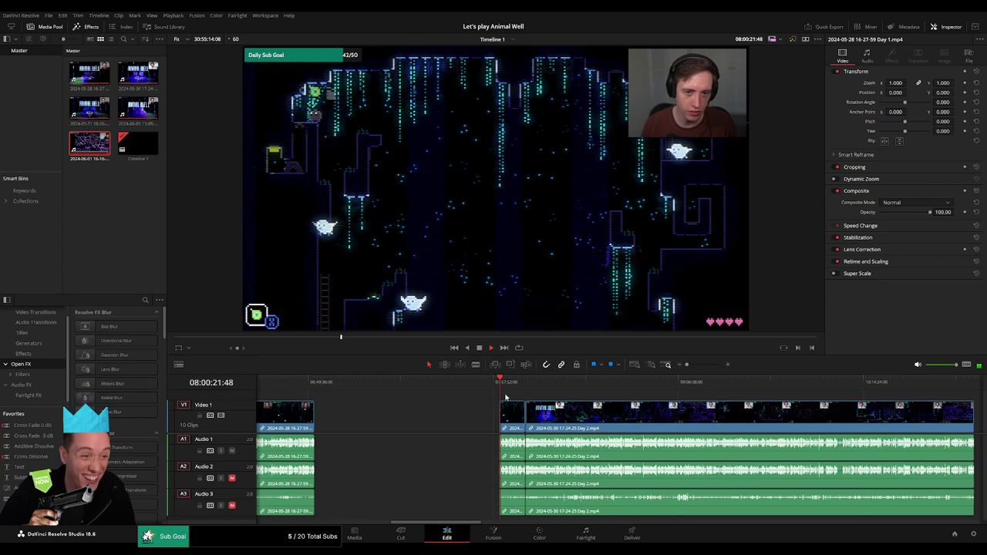
- Bring the Day 1 clip up against Day 2 and play back across that cut
{"action": "scroll", "coordinate": [338, 394], "scroll_direction": "right", "scroll_amount": 3}
{"action": "key", "text": "F9"}
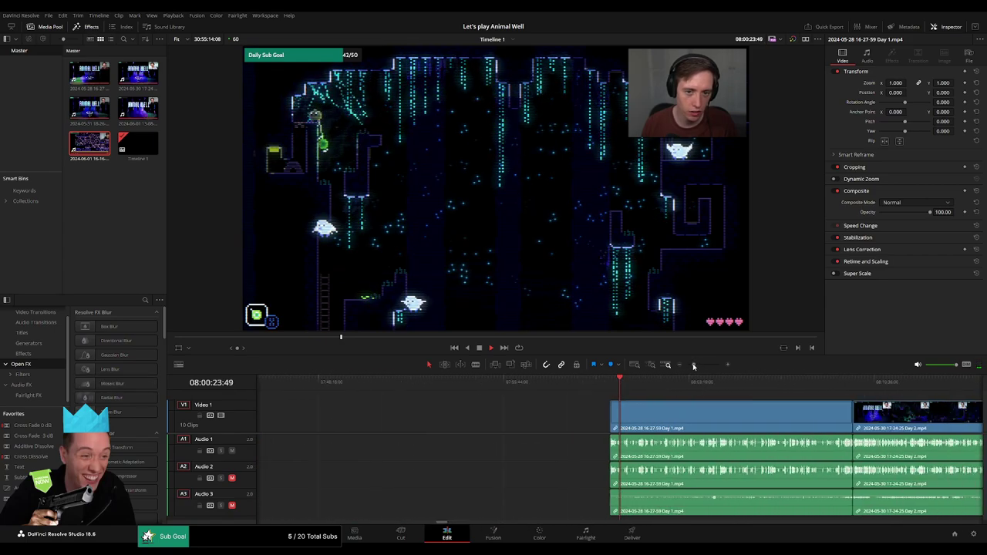
{"action": "scroll", "coordinate": [446, 391], "scroll_direction": "up", "scroll_amount": 3}
{"action": "left_click_drag", "start_coordinate": [446, 391], "coordinate": [534, 390]}
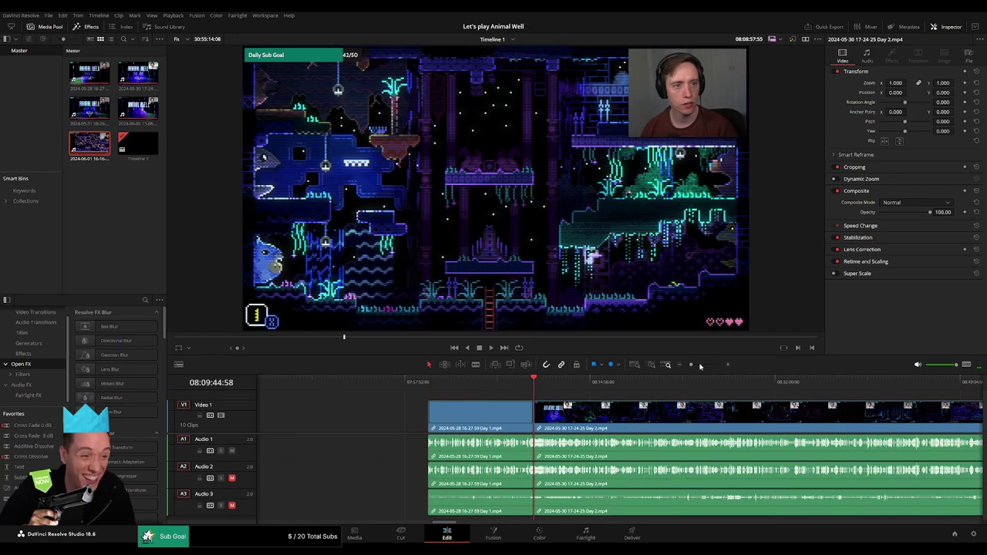
{"action": "left_click_drag", "start_coordinate": [700, 367], "coordinate": [710, 365]}
{"action": "left_click", "coordinate": [404, 381]}
{"action": "key", "text": "space"}
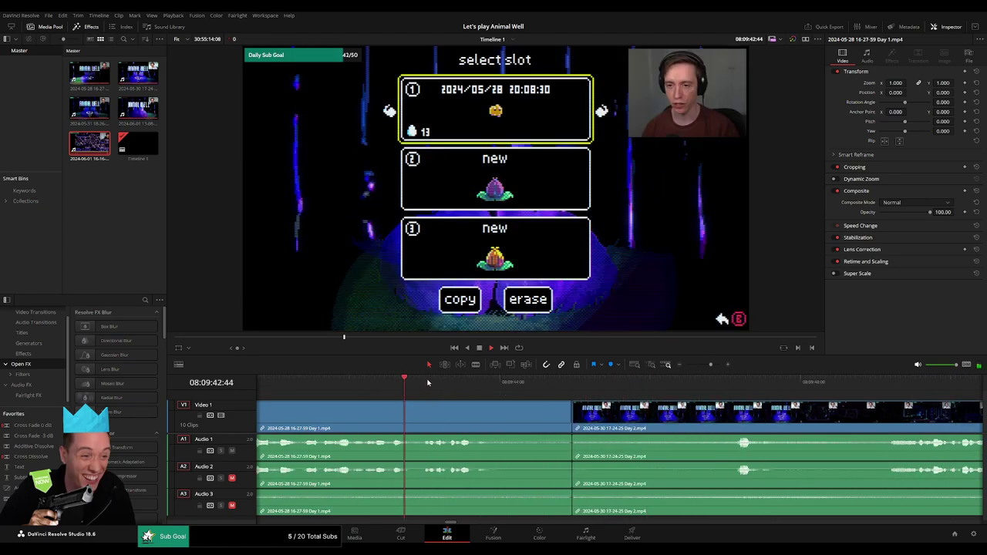
- Add cross-fade transitions at the Day 1/Day 2 edit point with Ctrl+T, then zoom out
{"action": "left_click", "coordinate": [572, 432]}
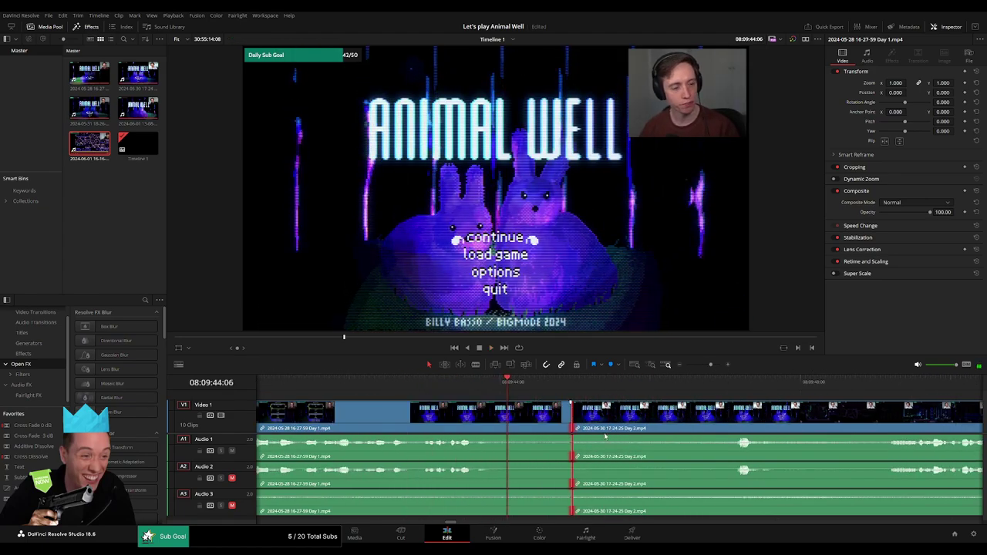
{"action": "key", "text": "ctrl+t"}
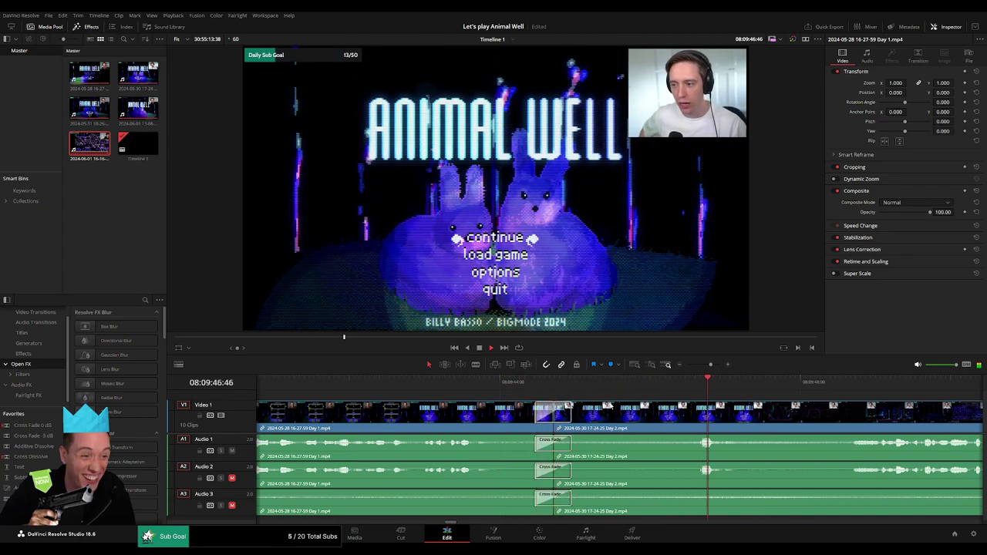
{"action": "left_click_drag", "start_coordinate": [710, 365], "coordinate": [686, 365]}
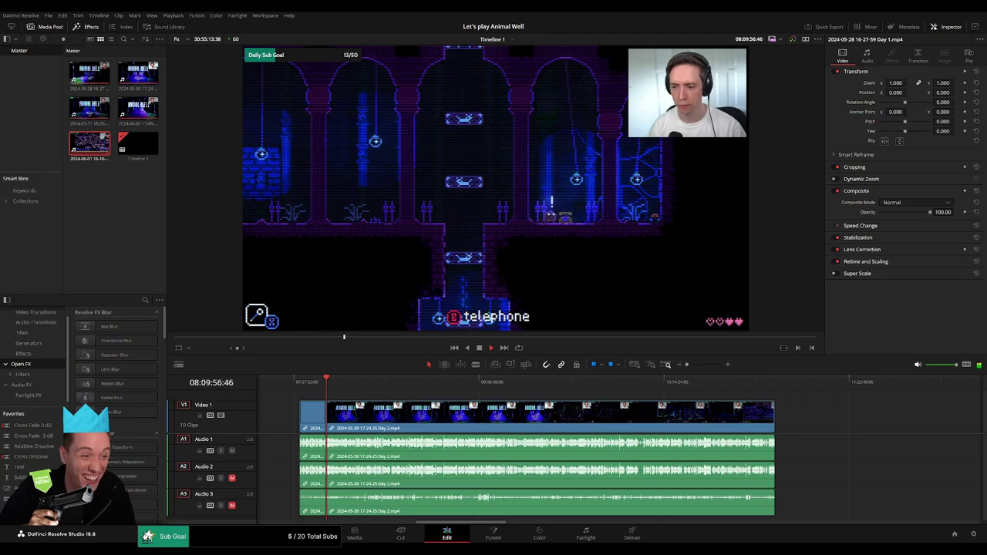
- Scrub and play through the Day 2 footage with the timeline zoomed in
{"action": "scroll", "coordinate": [339, 395], "scroll_direction": "right", "scroll_amount": 3}
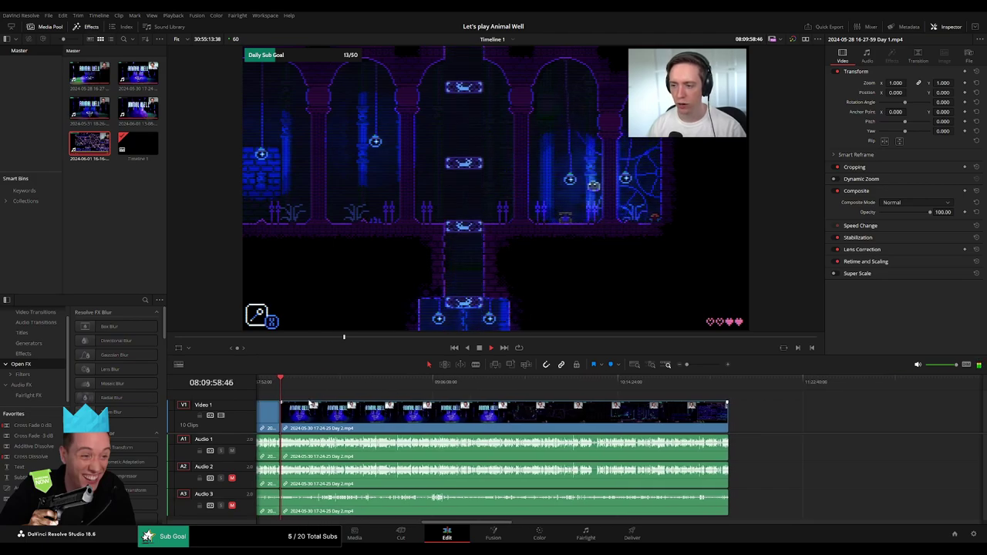
{"action": "left_click_drag", "start_coordinate": [284, 386], "coordinate": [393, 395]}
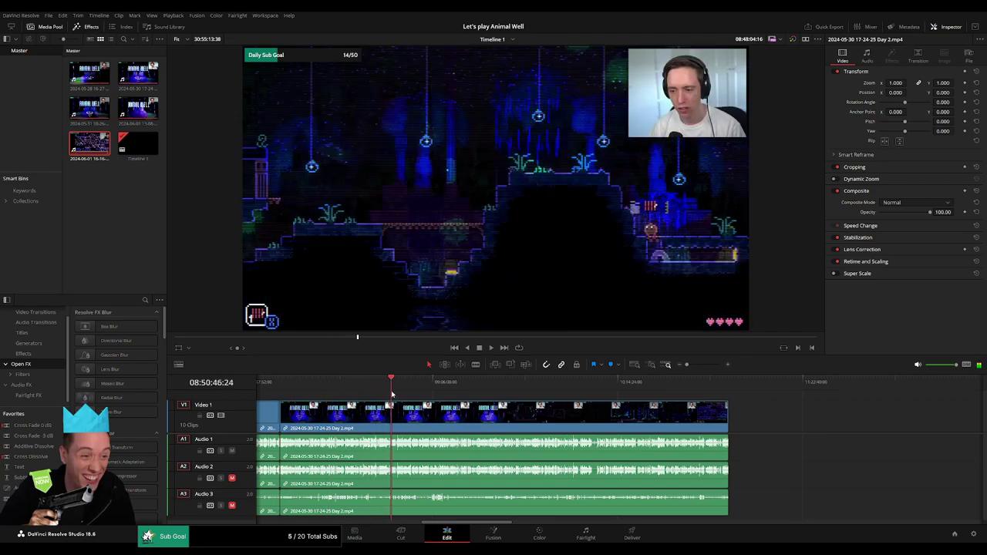
{"action": "key", "text": "space"}
{"action": "left_click_drag", "start_coordinate": [687, 364], "coordinate": [706, 364]}
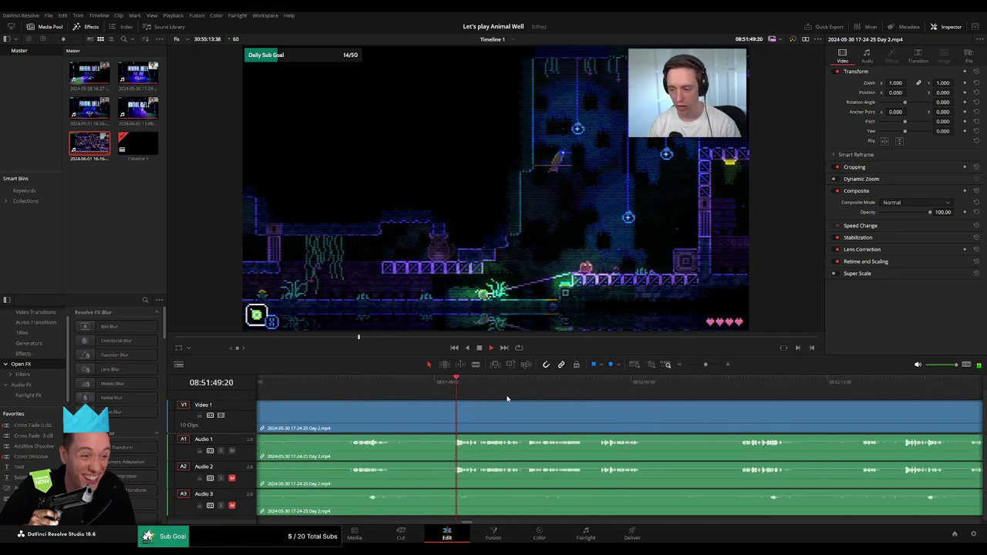
{"action": "key", "text": "space"}
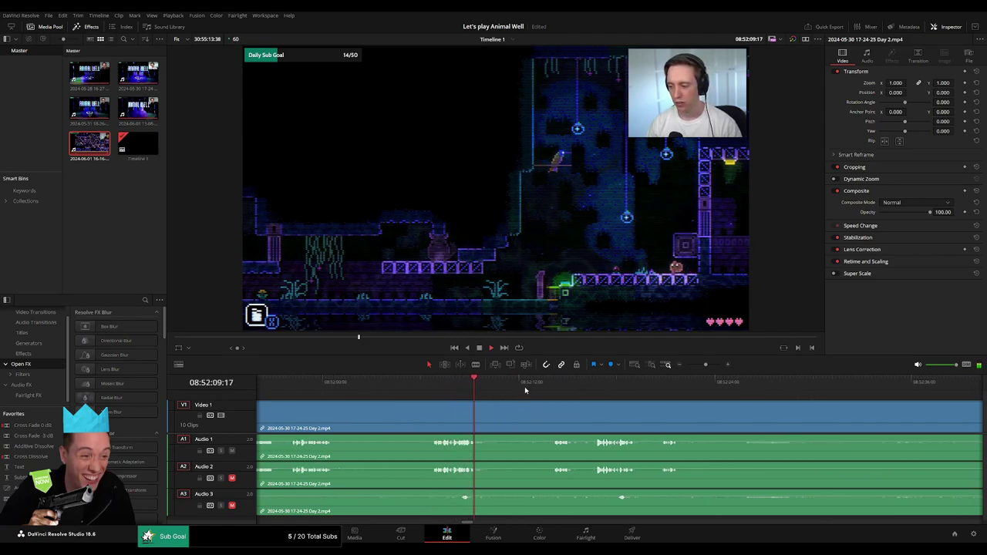
{"action": "mouse_move", "coordinate": [535, 388]}
{"action": "left_mouse_down"}
{"action": "mouse_move", "coordinate": [549, 388]}
{"action": "mouse_move", "coordinate": [470, 388]}
{"action": "left_mouse_up"}
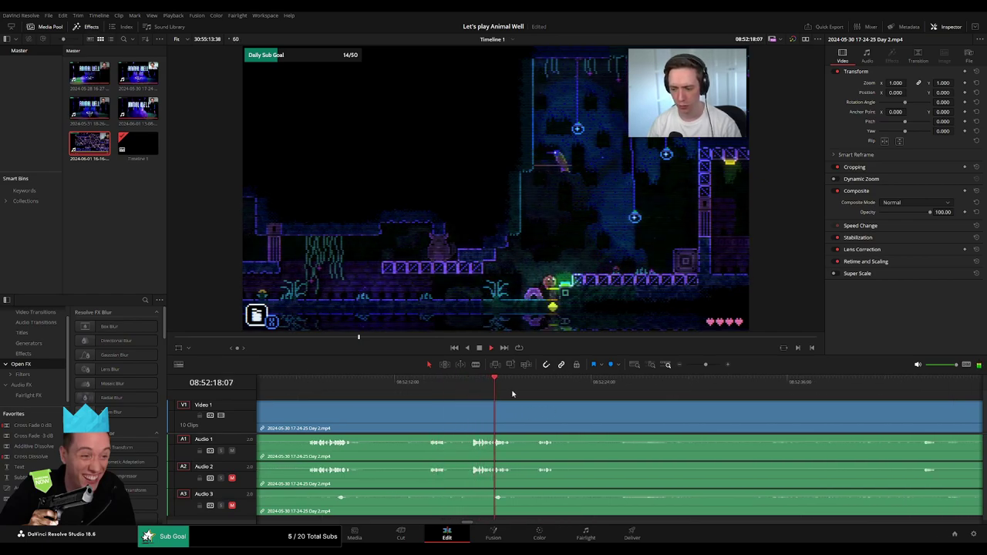
- Skip through later gameplay and park the playhead at 08:52:48
{"action": "scroll", "coordinate": [679, 405], "scroll_direction": "right", "scroll_amount": 3}
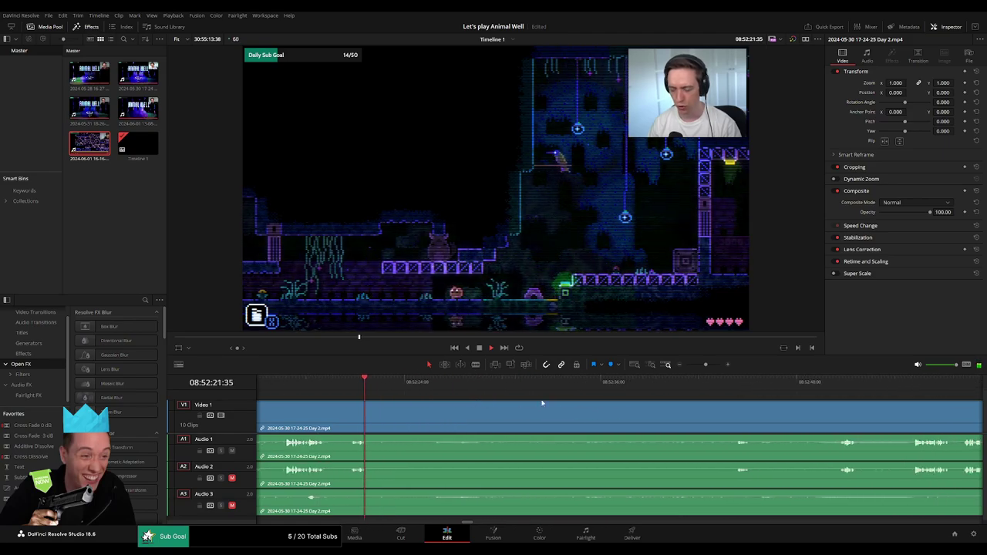
{"action": "left_click", "coordinate": [728, 385]}
{"action": "scroll", "coordinate": [617, 388], "scroll_direction": "right", "scroll_amount": 3}
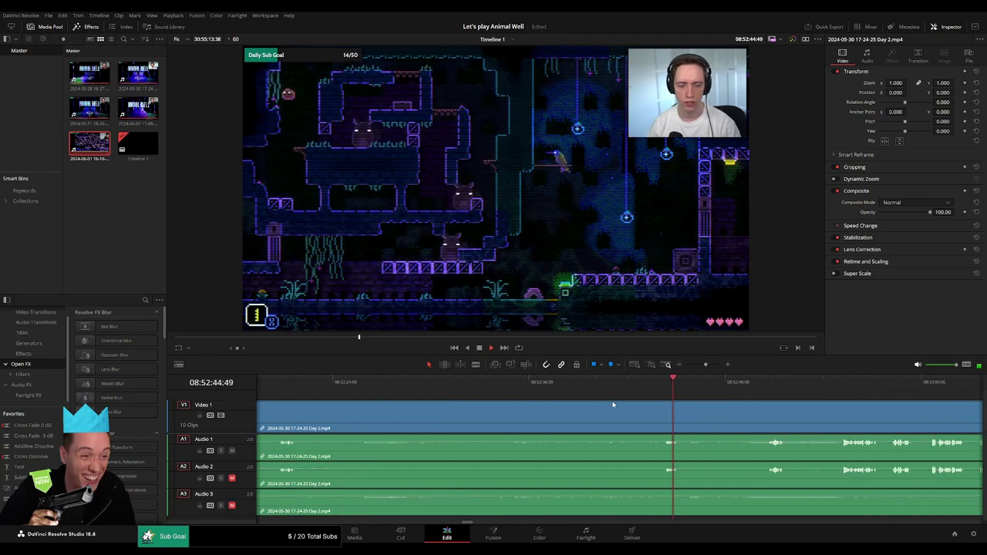
{"action": "left_click", "coordinate": [640, 383]}
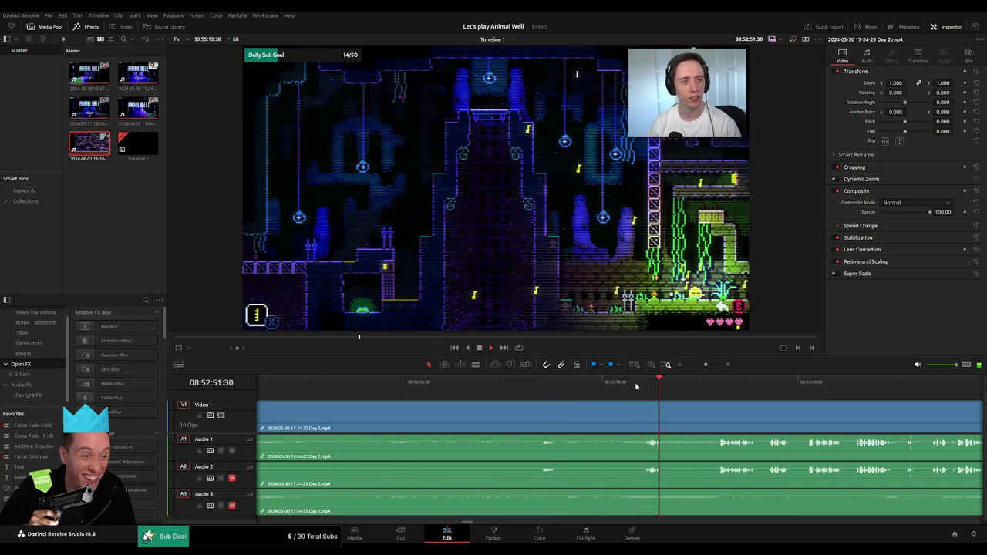
{"action": "left_click", "coordinate": [482, 384]}
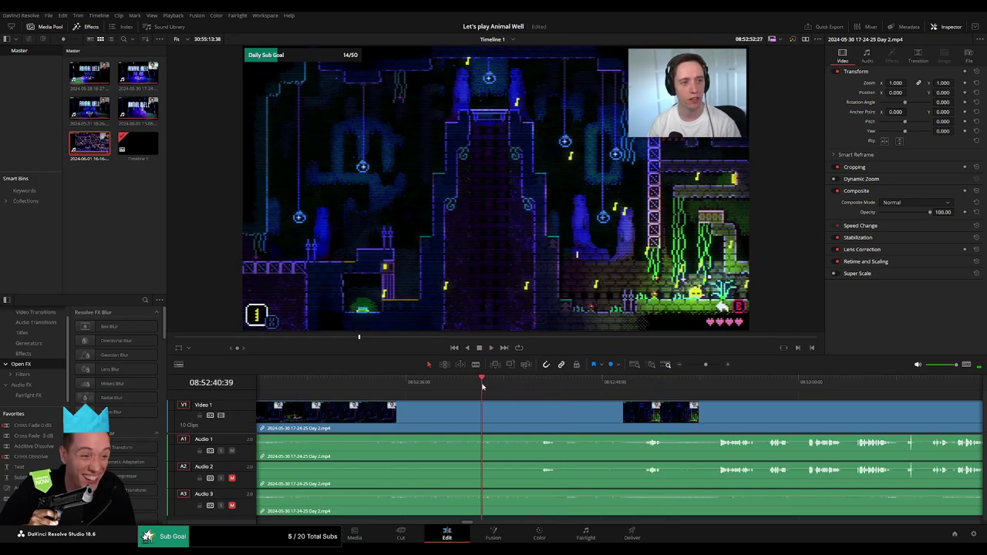
{"action": "key", "text": "space"}
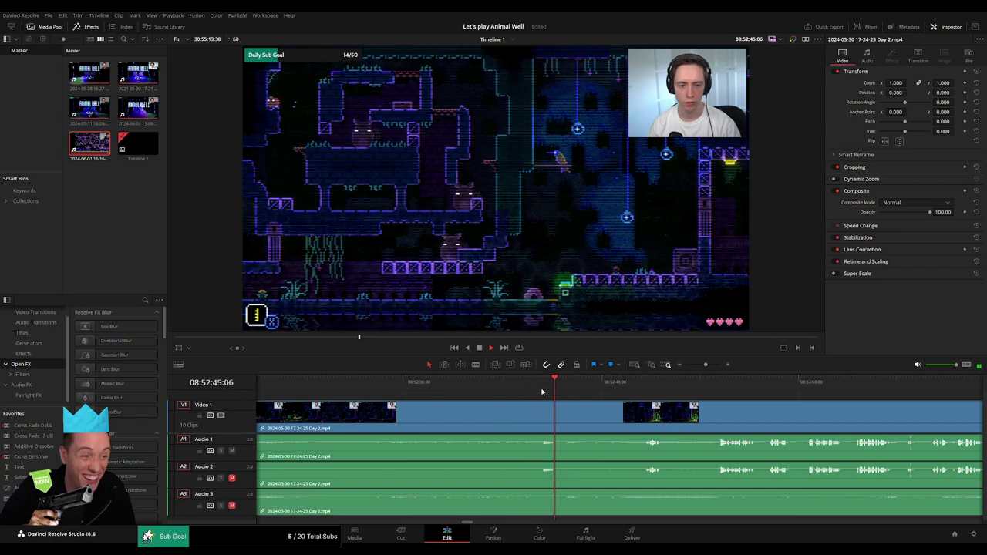
{"action": "left_click", "coordinate": [604, 388]}
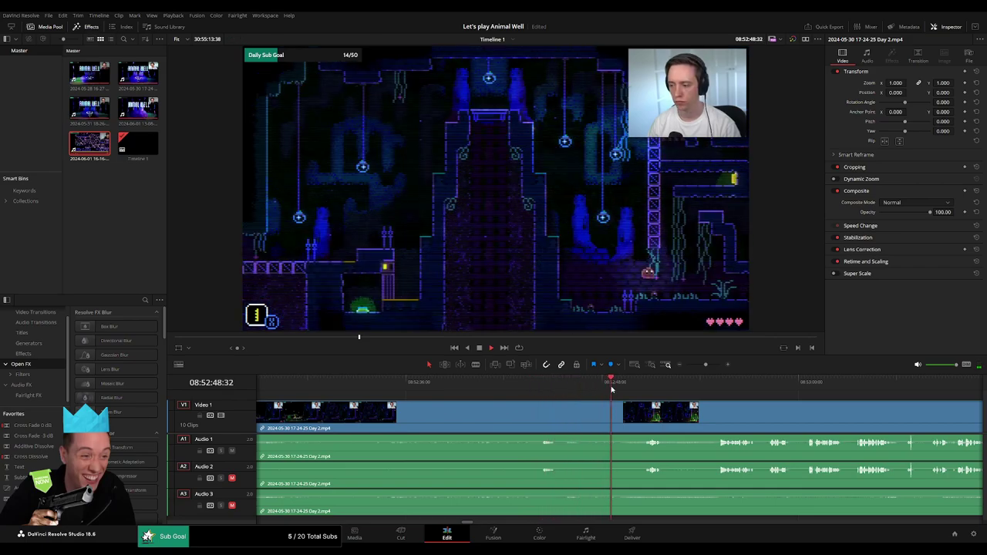
{"action": "mouse_move", "coordinate": [611, 390]}
{"action": "left_mouse_down"}
{"action": "mouse_move", "coordinate": [632, 391]}
{"action": "mouse_move", "coordinate": [603, 391]}
{"action": "mouse_move", "coordinate": [629, 404]}
{"action": "mouse_move", "coordinate": [601, 406]}
{"action": "left_mouse_up"}
- Split all tracks at 08:52:48, fit the timeline, and move the later Day 2 piece right, leaving a gap
{"action": "key", "text": "ctrl+b"}
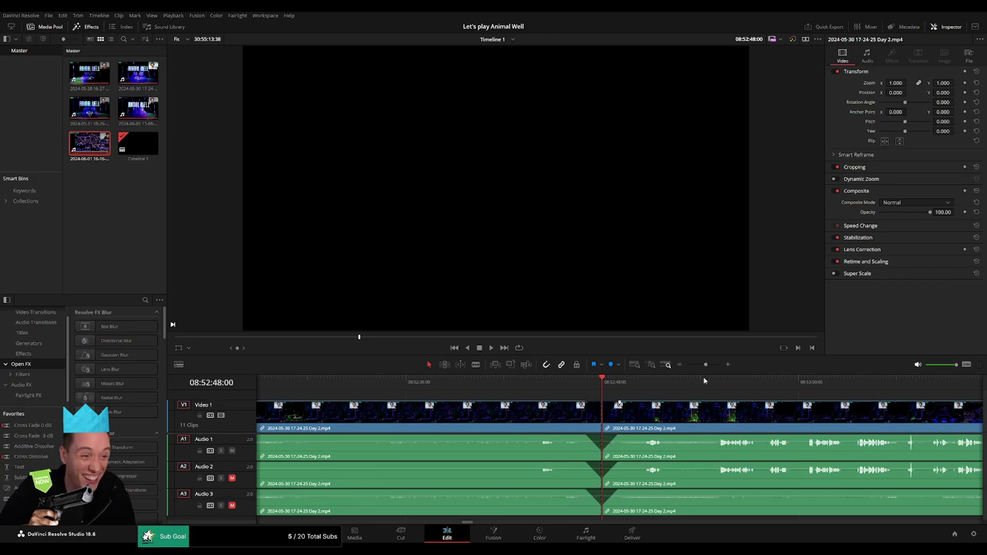
{"action": "key", "text": "shift+z"}
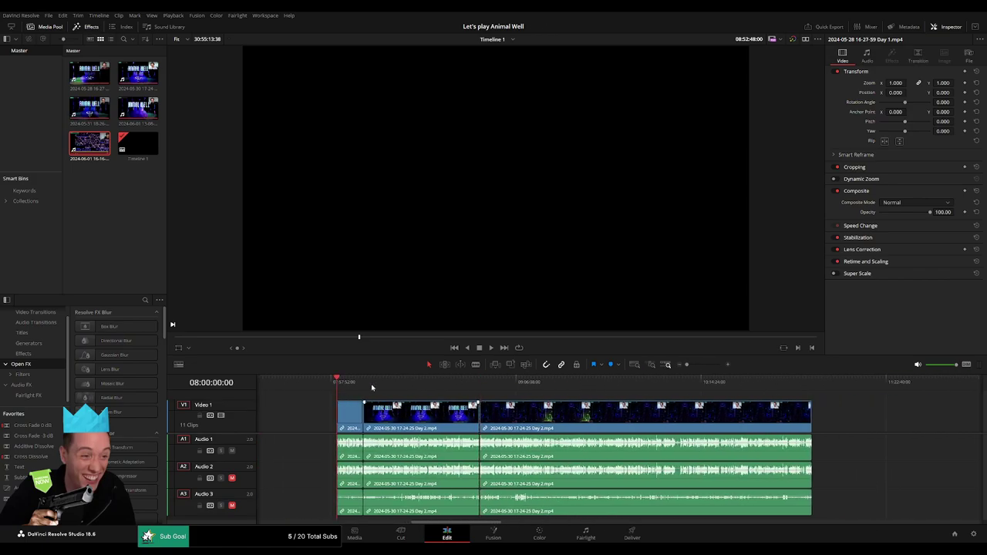
{"action": "scroll", "coordinate": [484, 384], "scroll_direction": "right", "scroll_amount": 5}
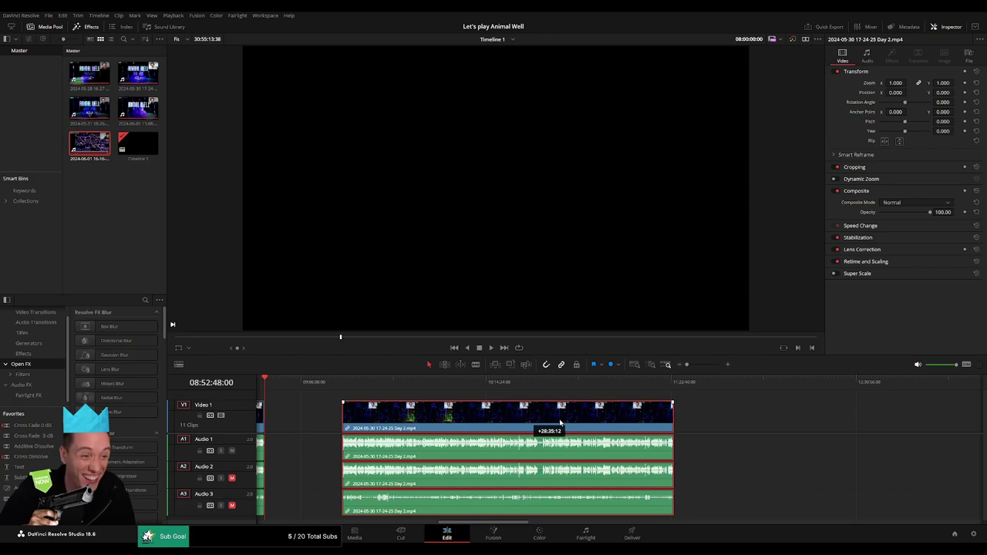
{"action": "left_click_drag", "start_coordinate": [308, 417], "coordinate": [555, 417]}
- Deselect the clips and drag the later Day 2 clip left to snap to the playhead at 10:00:00
{"action": "left_click", "coordinate": [450, 425]}
{"action": "key", "text": "Home"}
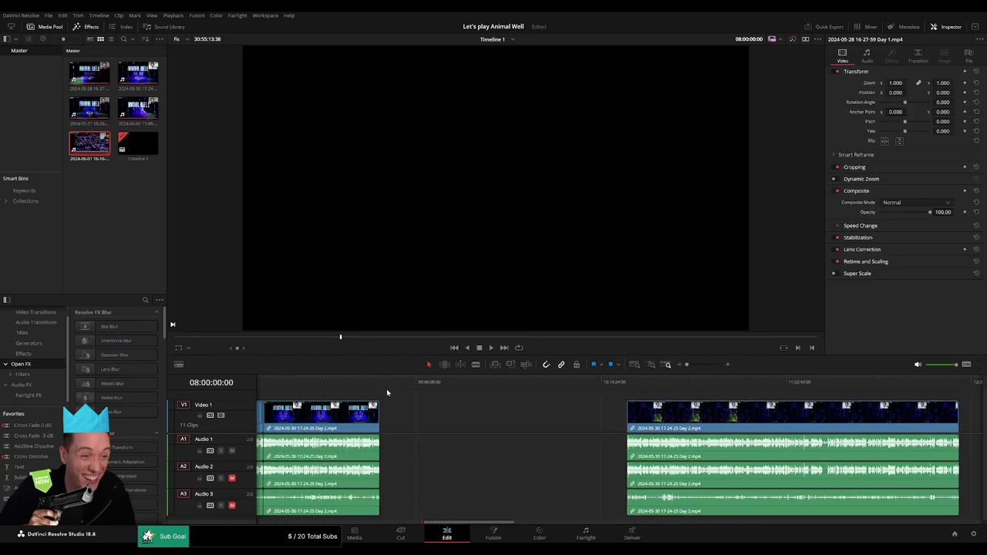
{"action": "left_click", "coordinate": [412, 398]}
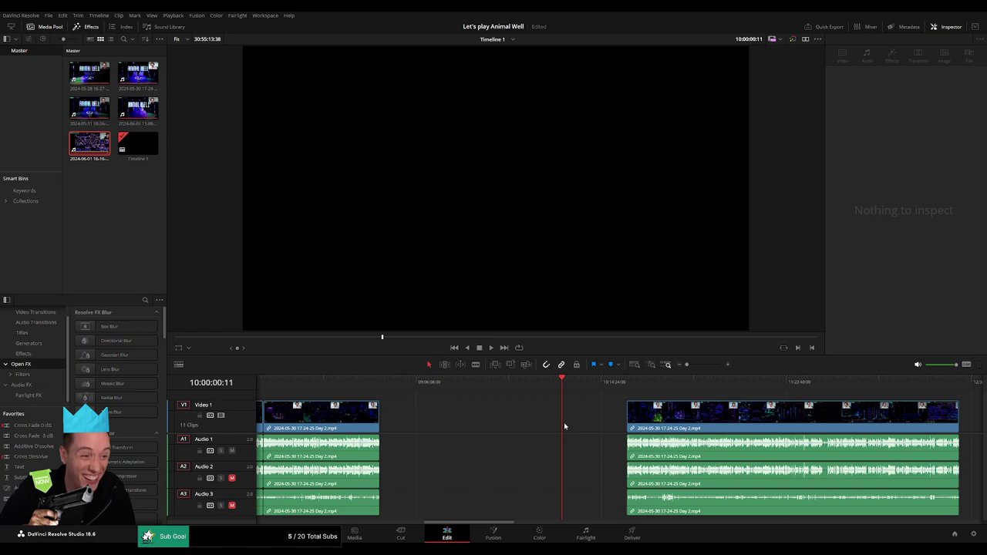
{"action": "left_click_drag", "start_coordinate": [692, 425], "coordinate": [627, 425]}
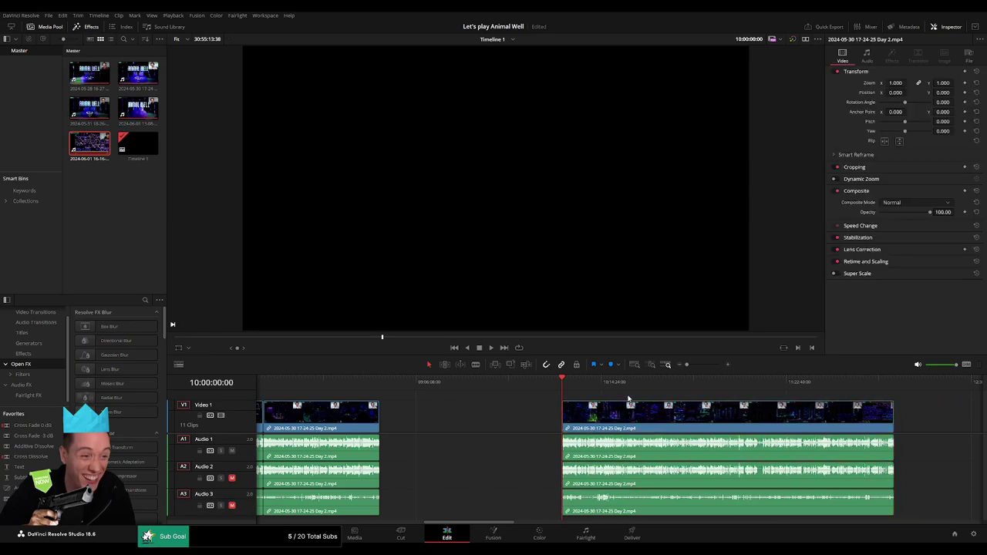
- Play and skim through the later Day 2 clip with the timeline zoomed in
{"action": "key", "text": "space"}
{"action": "scroll", "coordinate": [436, 385], "scroll_direction": "right", "scroll_amount": 5}
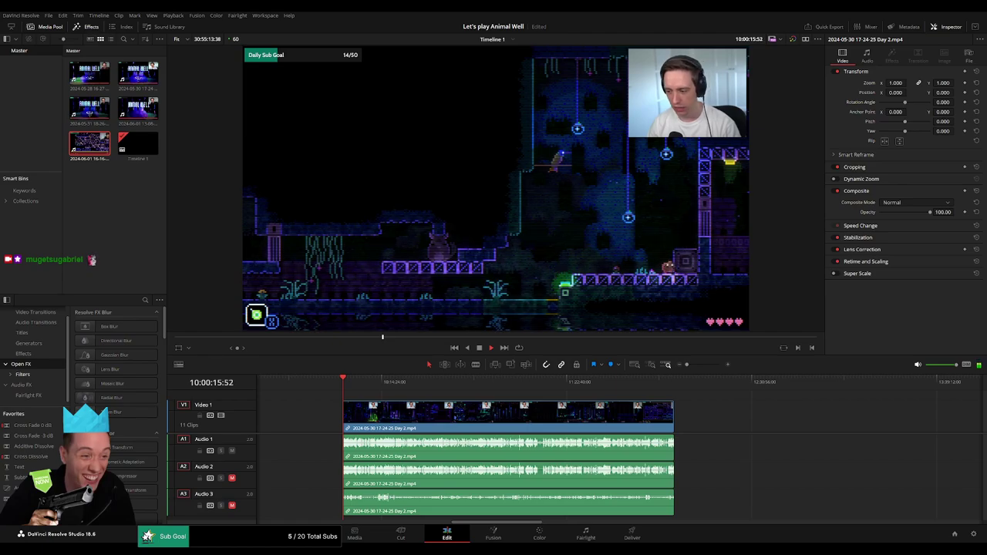
{"action": "left_click", "coordinate": [377, 383]}
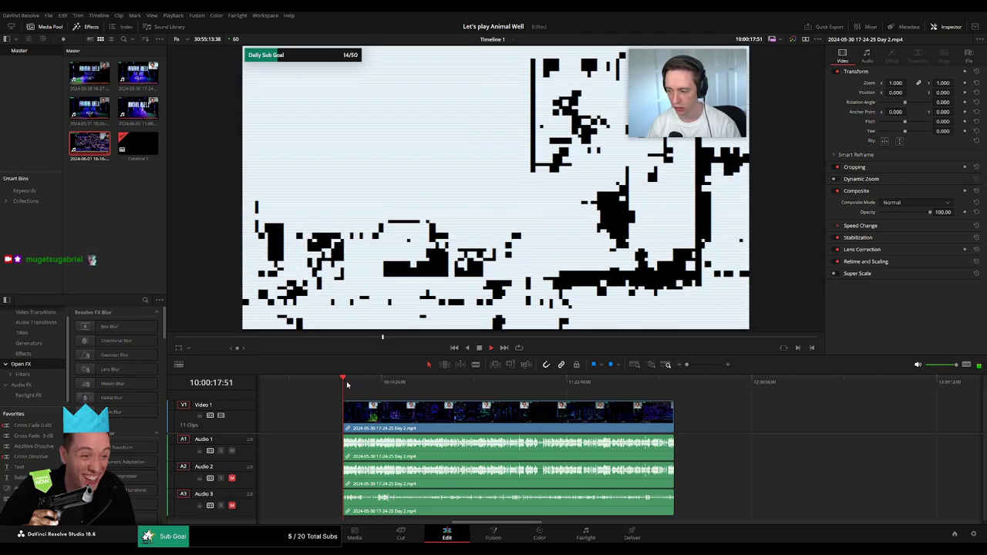
{"action": "left_click_drag", "start_coordinate": [378, 388], "coordinate": [484, 391]}
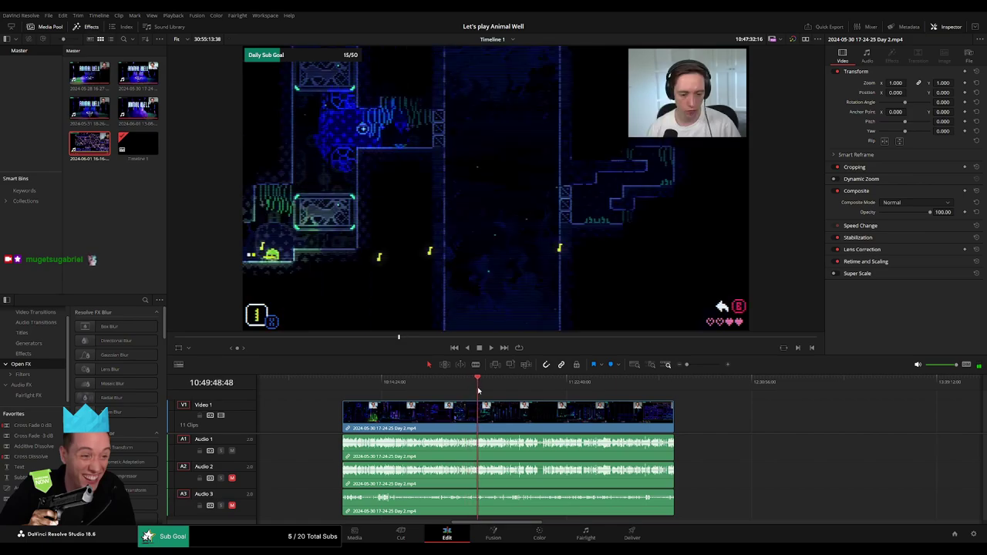
{"action": "key", "text": "space"}
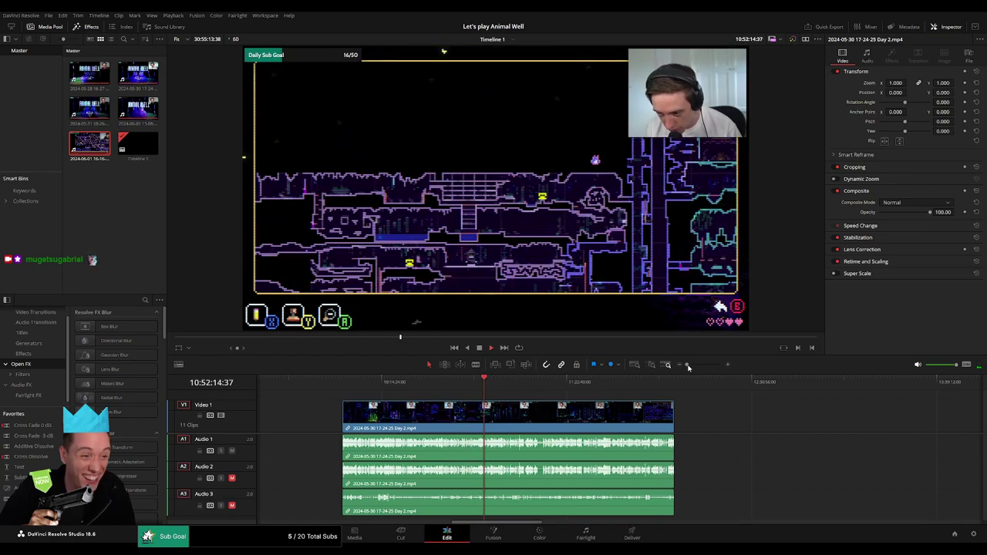
{"action": "left_click_drag", "start_coordinate": [687, 364], "coordinate": [705, 365]}
{"action": "key", "text": "space"}
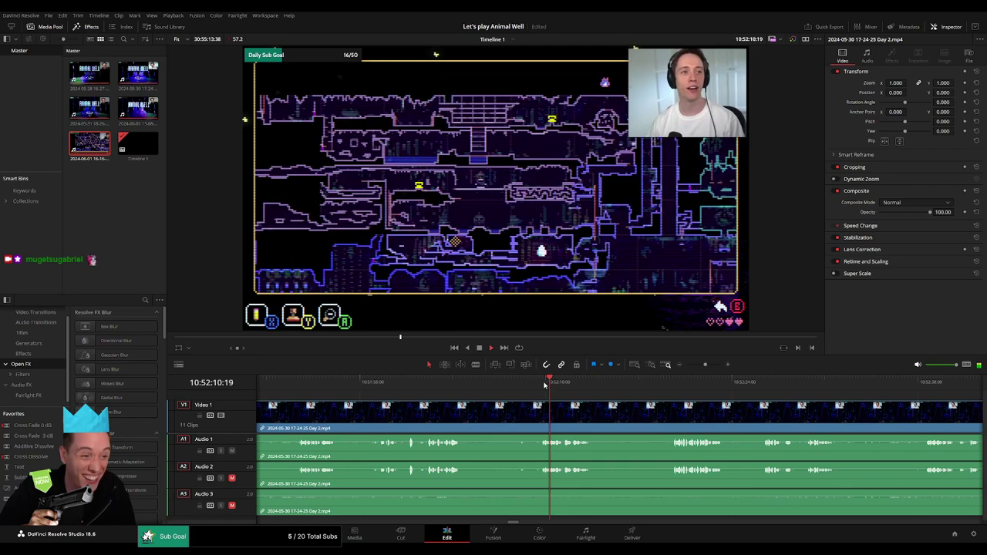
- Jump around the footage and fine-tune the playhead to 10:52:18:00
{"action": "left_click", "coordinate": [430, 388]}
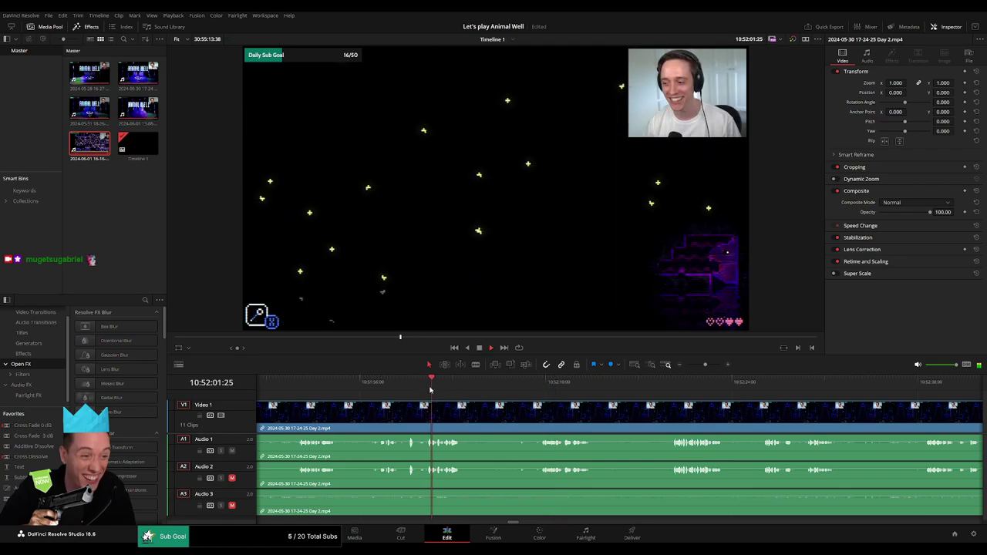
{"action": "left_click", "coordinate": [372, 389]}
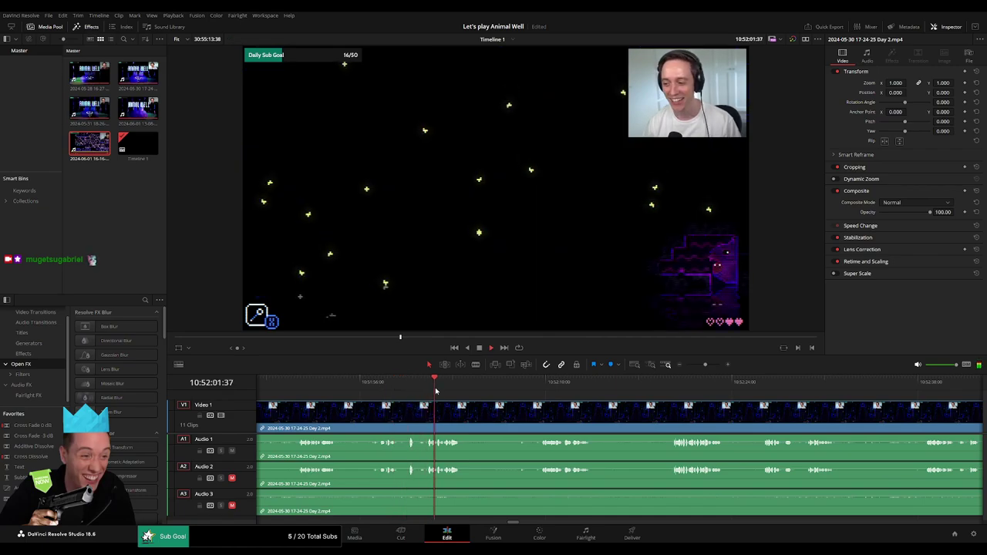
{"action": "left_click", "coordinate": [452, 386]}
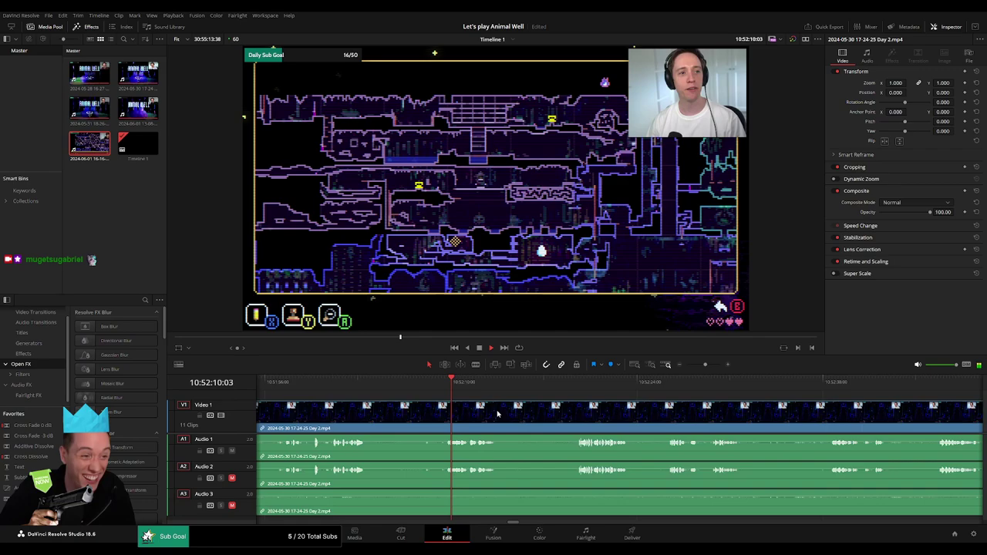
{"action": "left_click_drag", "start_coordinate": [476, 389], "coordinate": [489, 392]}
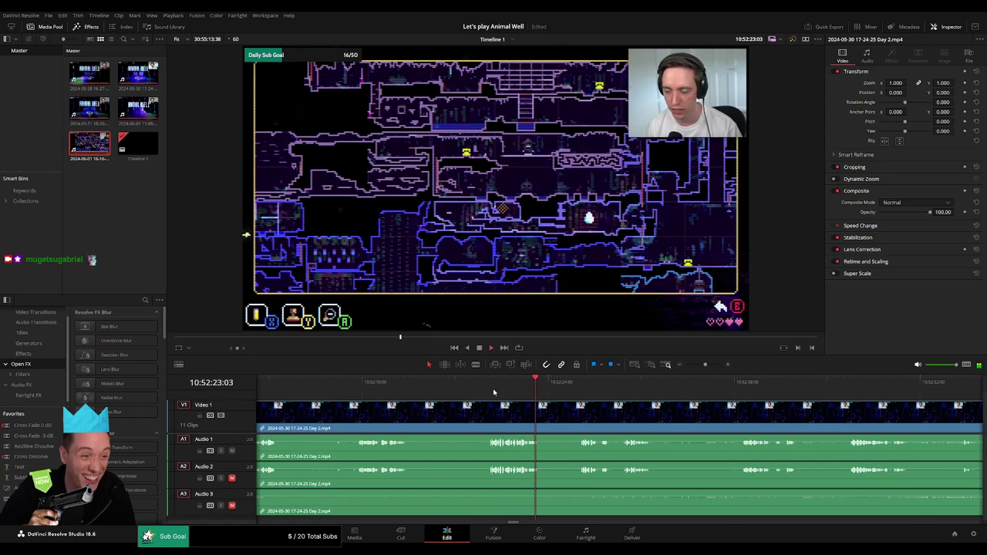
{"action": "left_click_drag", "start_coordinate": [490, 391], "coordinate": [481, 391]}
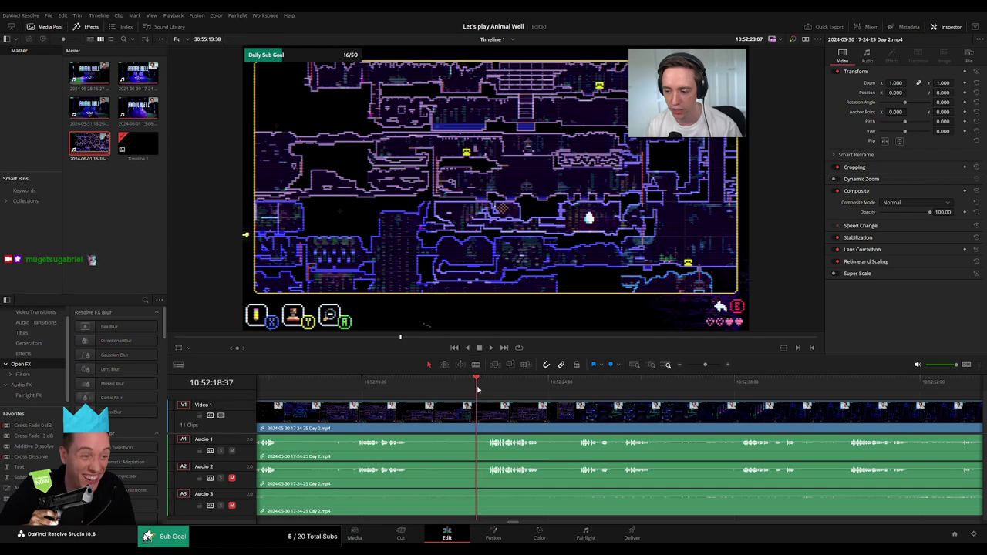
{"action": "left_click_drag", "start_coordinate": [490, 392], "coordinate": [472, 390]}
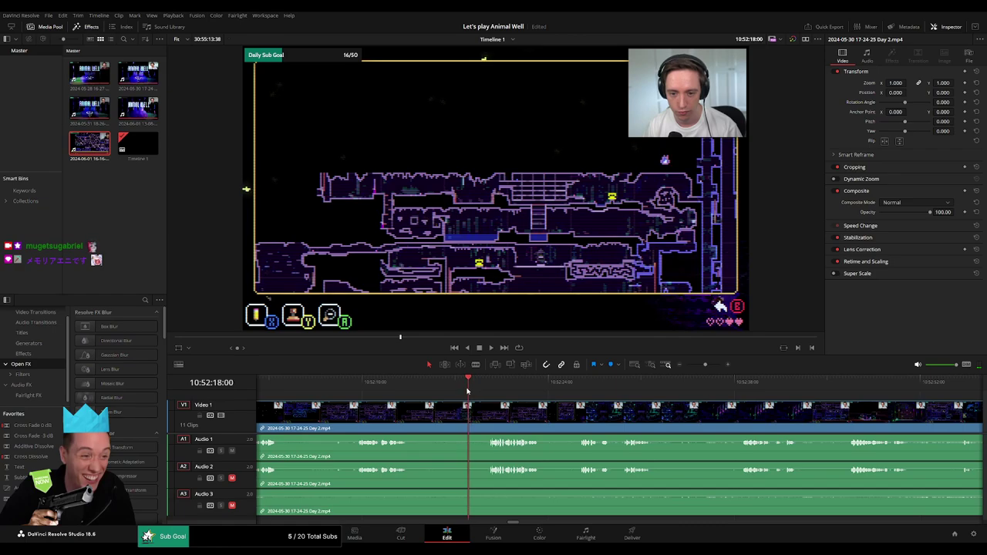
- Blade the later Day 2 clip at 10:52:18, adjust the audio edge at the cut, and zoom out
{"action": "left_click", "coordinate": [473, 420]}
{"action": "key", "text": "a"}
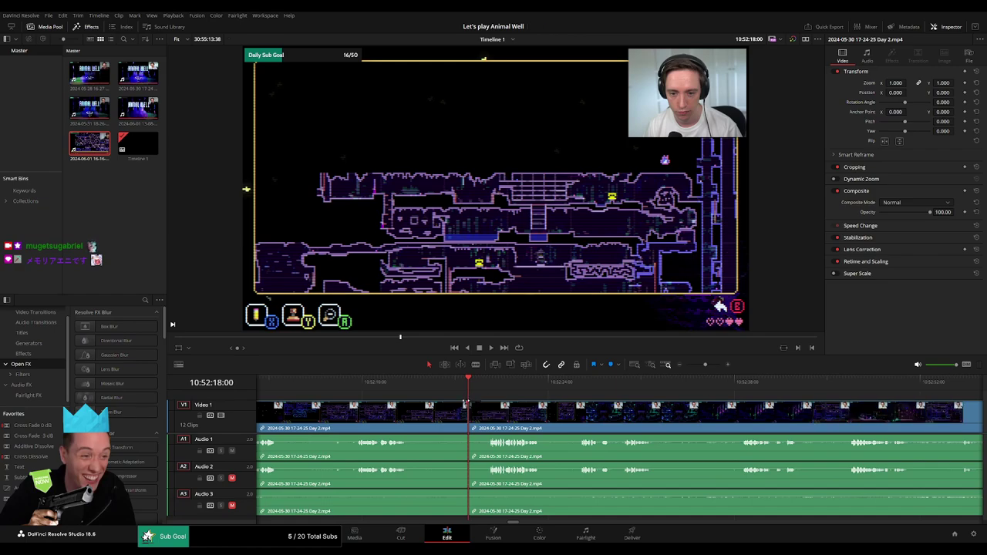
{"action": "left_click_drag", "start_coordinate": [466, 405], "coordinate": [450, 404]}
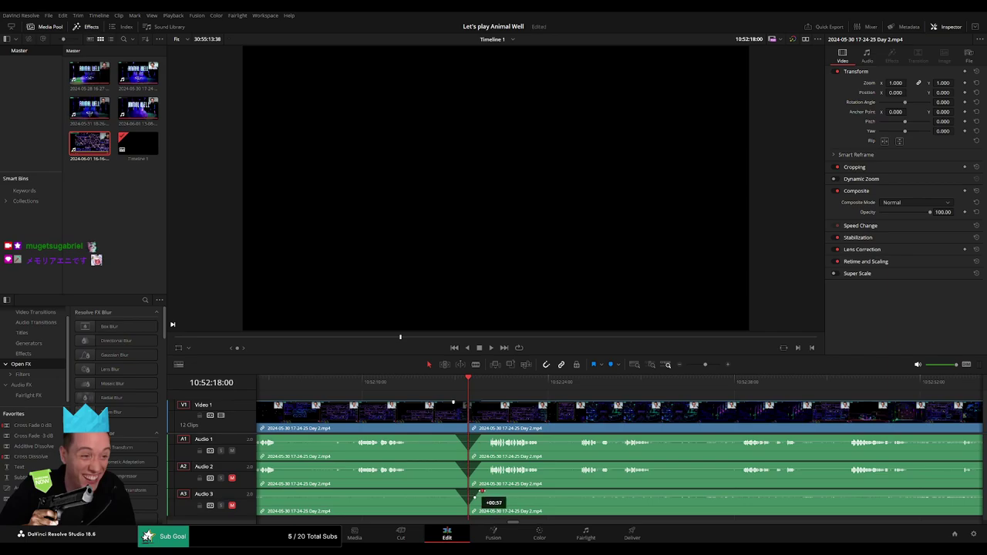
{"action": "left_click_drag", "start_coordinate": [704, 368], "coordinate": [686, 365]}
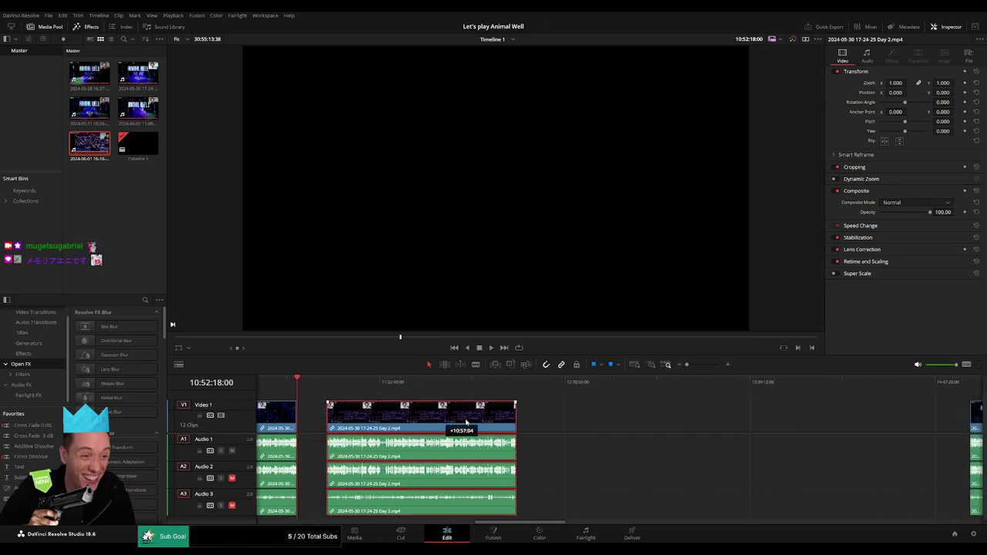
- Drag the clip after the 10:52:18 cut left to snap to the playhead, starting at 12:00:00
{"action": "left_click_drag", "start_coordinate": [478, 414], "coordinate": [520, 415]}
{"action": "left_click", "coordinate": [403, 418]}
{"action": "left_click", "coordinate": [347, 382]}
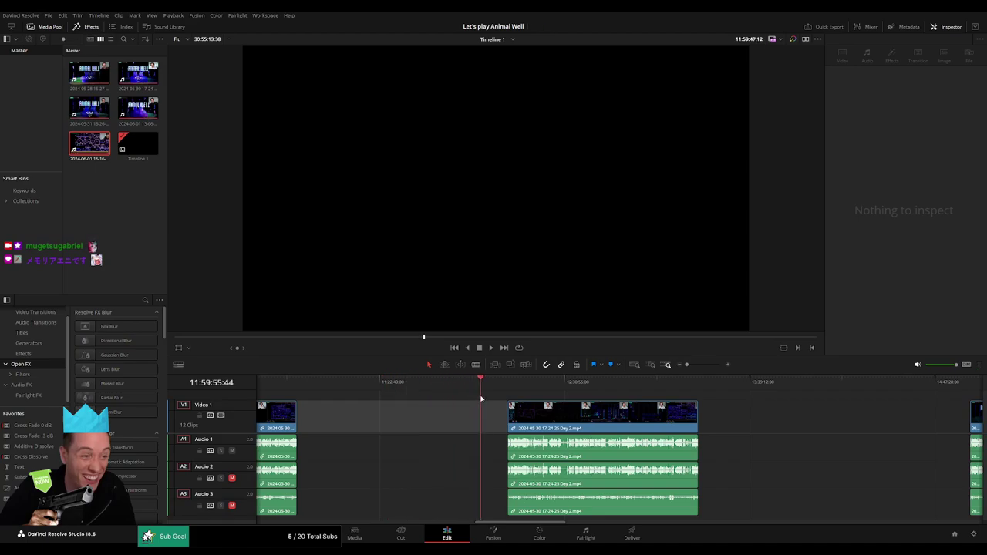
{"action": "scroll", "coordinate": [656, 382], "scroll_direction": "up", "scroll_amount": 5}
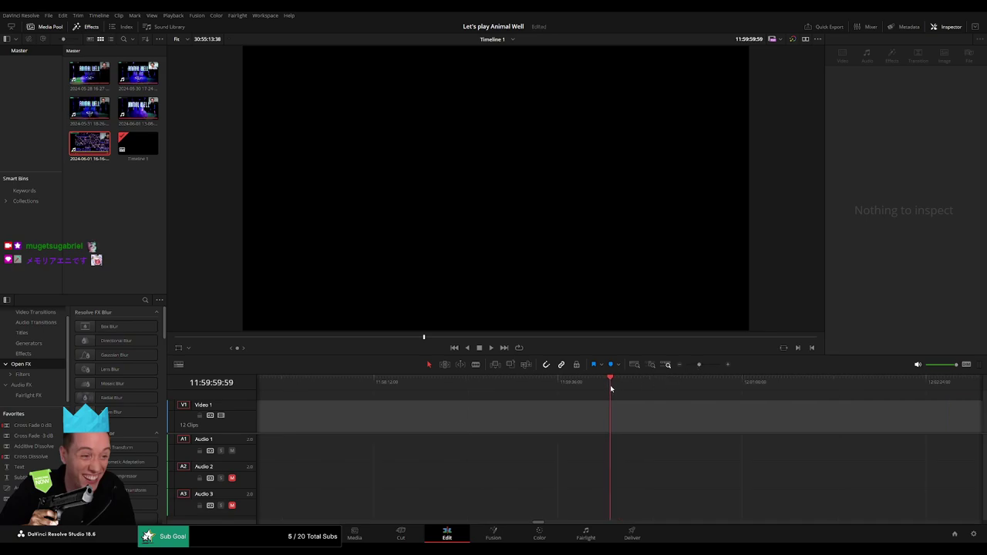
{"action": "scroll", "coordinate": [681, 379], "scroll_direction": "down", "scroll_amount": 5}
{"action": "left_click", "coordinate": [682, 417]}
{"action": "left_click_drag", "start_coordinate": [682, 417], "coordinate": [674, 417]}
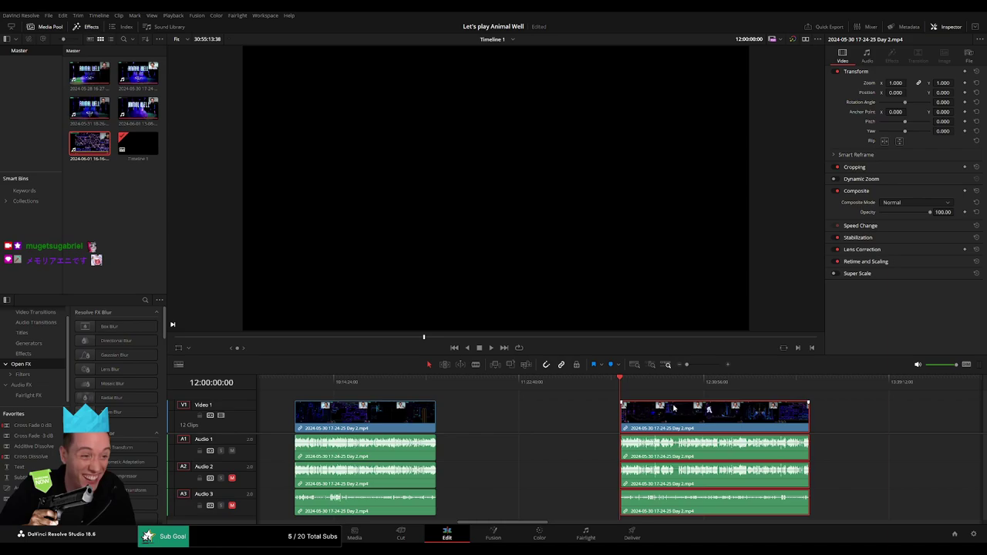
{"action": "key", "text": "space"}
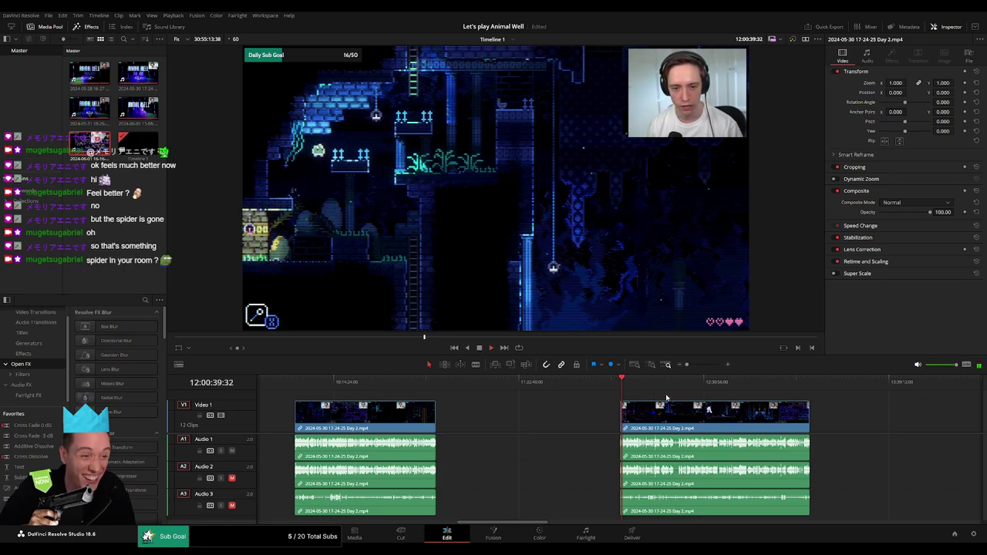
- Play and scrub through the final Day 2 section to find the cut point at 12:21:36:26
{"action": "scroll", "coordinate": [419, 383], "scroll_direction": "right", "scroll_amount": 5}
{"action": "left_click_drag", "start_coordinate": [419, 383], "coordinate": [469, 387]}
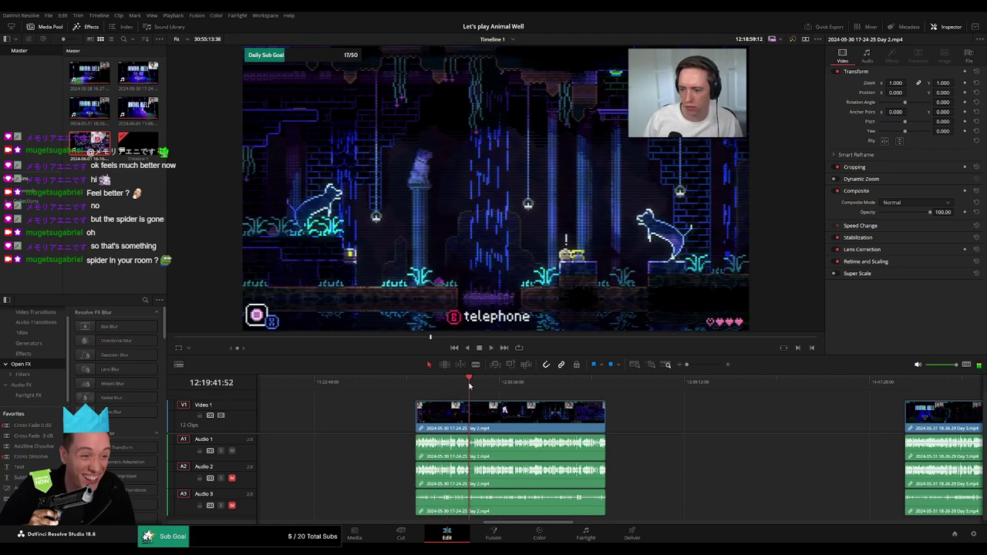
{"action": "key", "text": "space"}
{"action": "left_click_drag", "start_coordinate": [695, 371], "coordinate": [701, 370]}
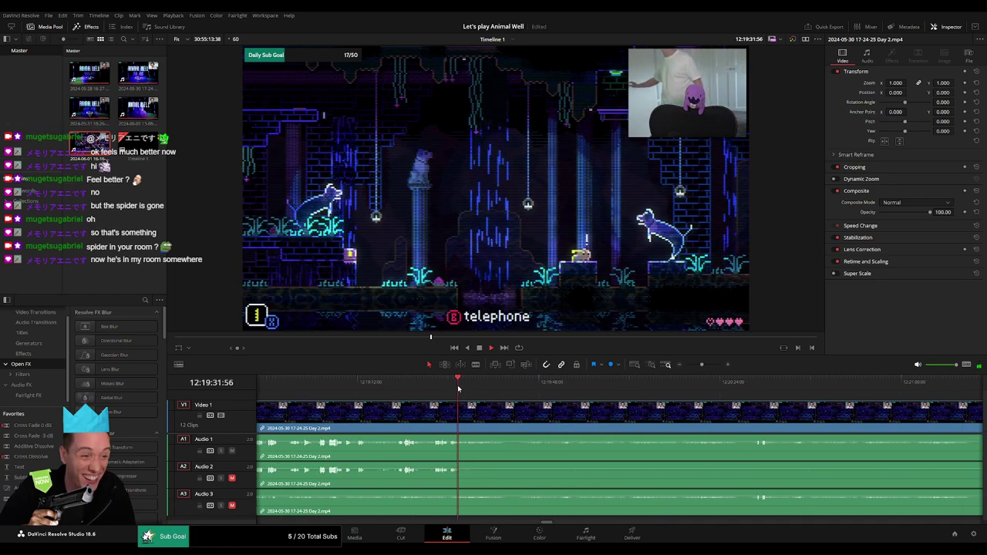
{"action": "left_click_drag", "start_coordinate": [463, 389], "coordinate": [474, 389]}
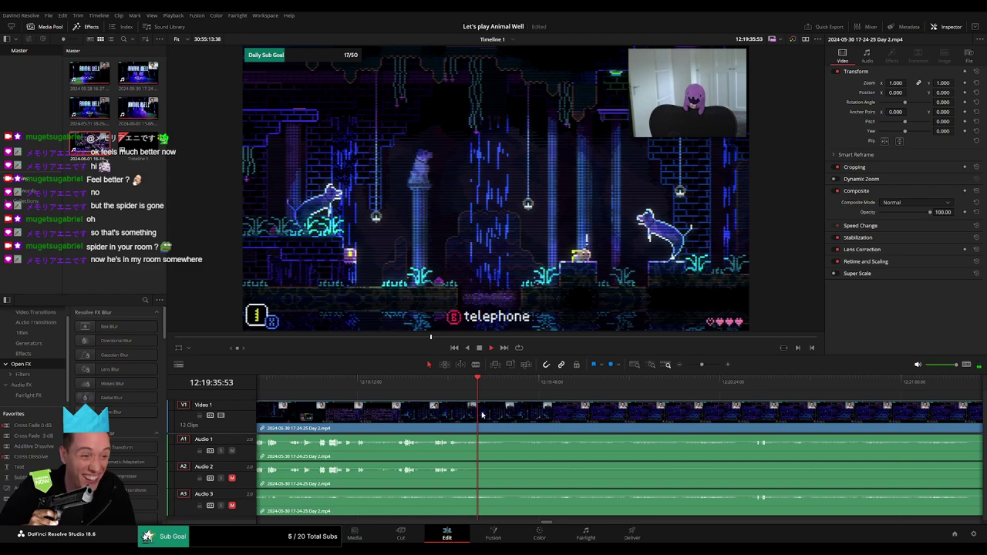
{"action": "key", "text": "Down"}
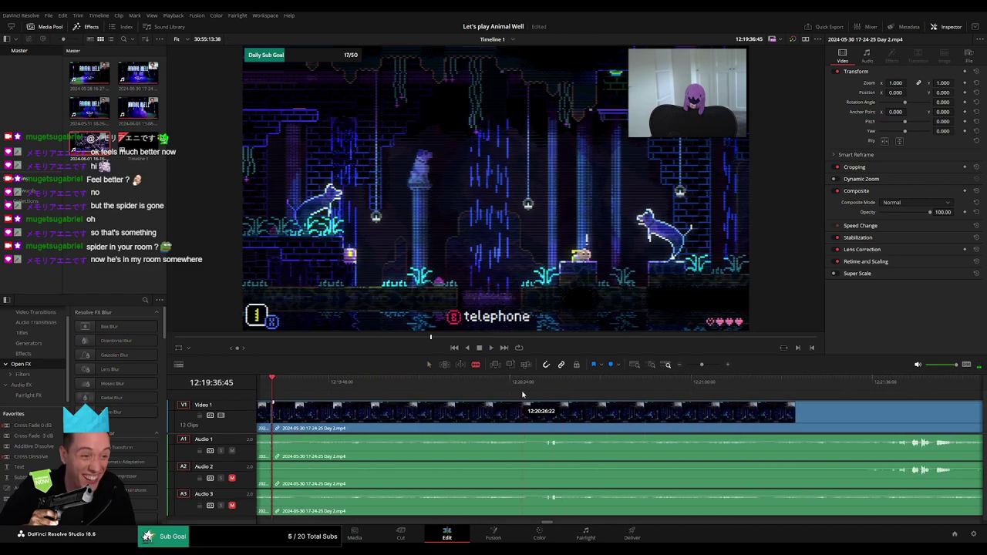
{"action": "left_click_drag", "start_coordinate": [872, 384], "coordinate": [890, 404]}
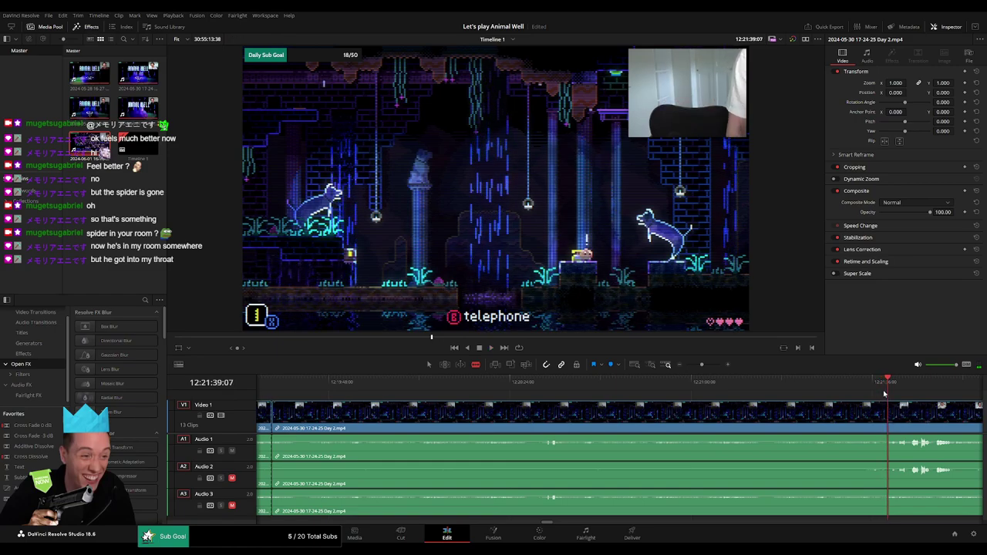
{"action": "left_click_drag", "start_coordinate": [885, 394], "coordinate": [877, 423]}
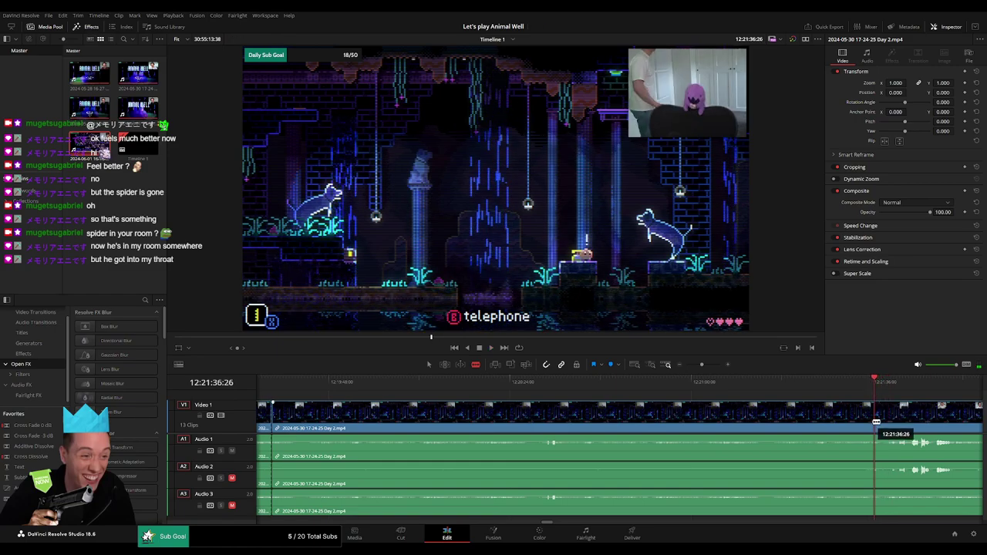
- Blade all tracks there, delete the stretch before the cut, close the gap, and play the join
{"action": "left_click", "coordinate": [876, 423]}
{"action": "key", "text": "a"}
{"action": "left_click", "coordinate": [809, 422]}
{"action": "key", "text": "BackSpace"}
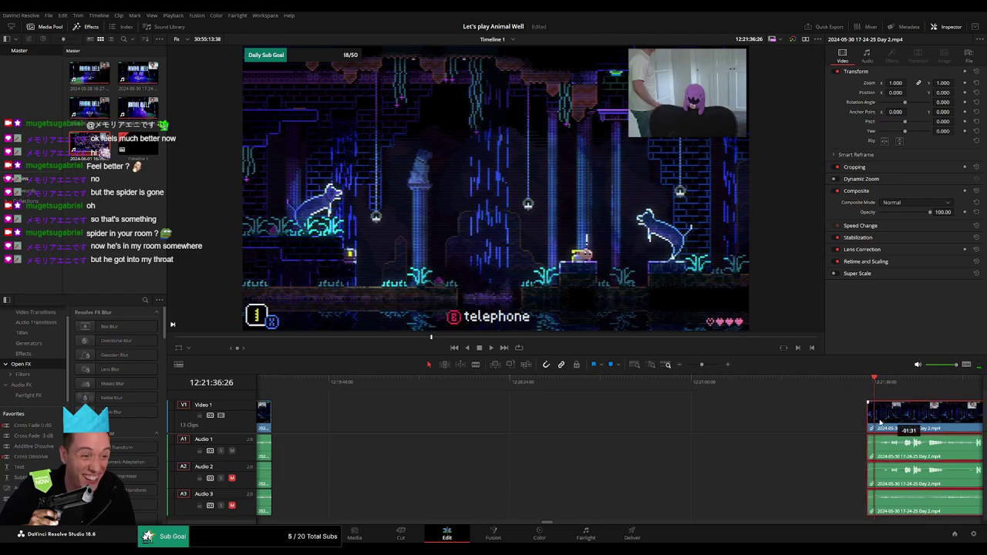
{"action": "left_click_drag", "start_coordinate": [887, 423], "coordinate": [307, 435]}
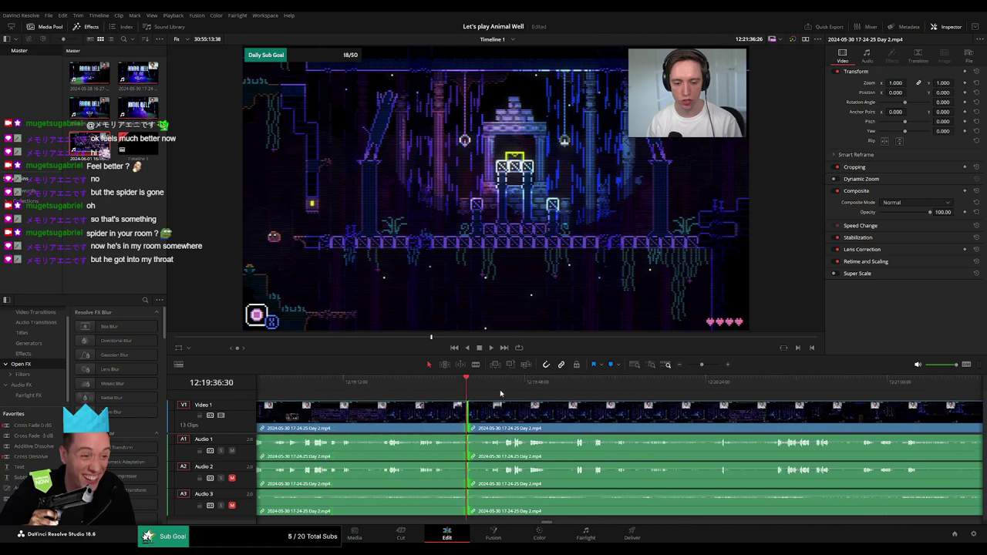
{"action": "key", "text": "space"}
{"action": "scroll", "coordinate": [552, 402], "scroll_direction": "down", "scroll_amount": 3}
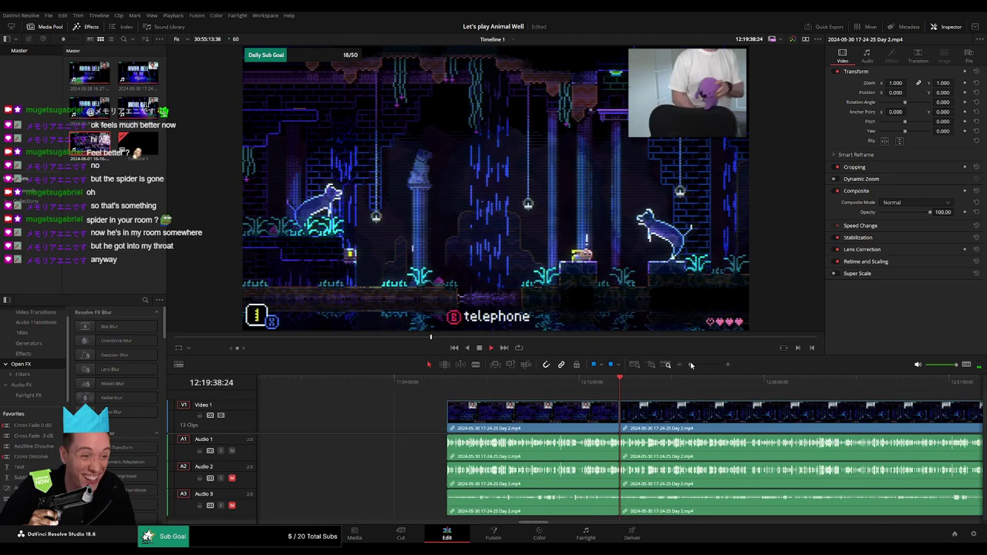
{"action": "scroll", "coordinate": [552, 402], "scroll_direction": "down", "scroll_amount": 3}
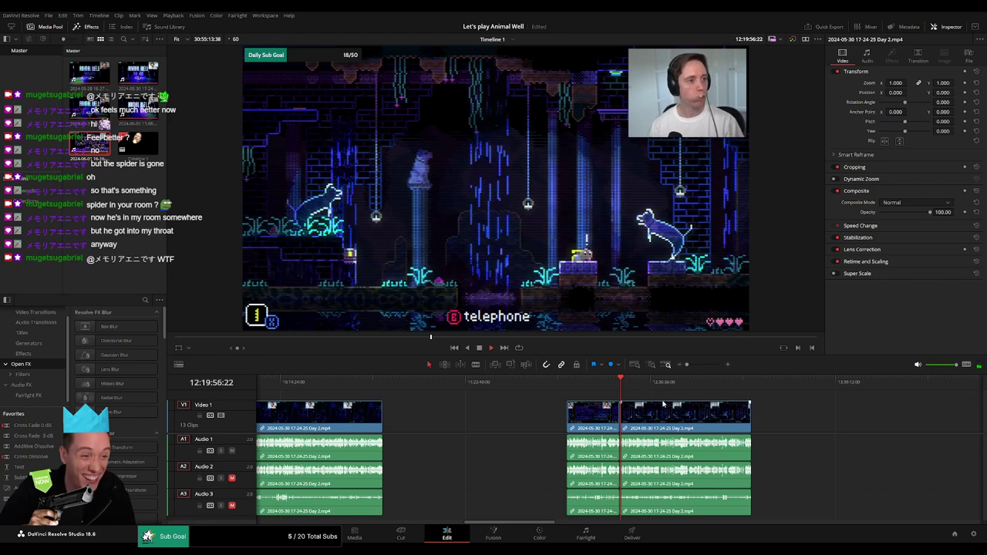
{"action": "scroll", "coordinate": [663, 403], "scroll_direction": "right", "scroll_amount": 5}
{"action": "left_click_drag", "start_coordinate": [416, 391], "coordinate": [484, 401]}
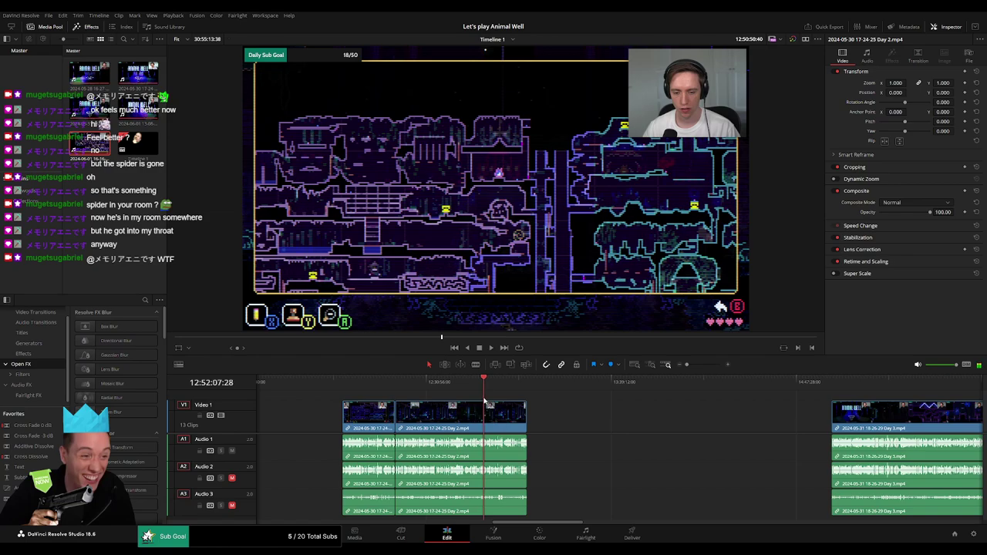
{"action": "left_click_drag", "start_coordinate": [686, 365], "coordinate": [708, 368]}
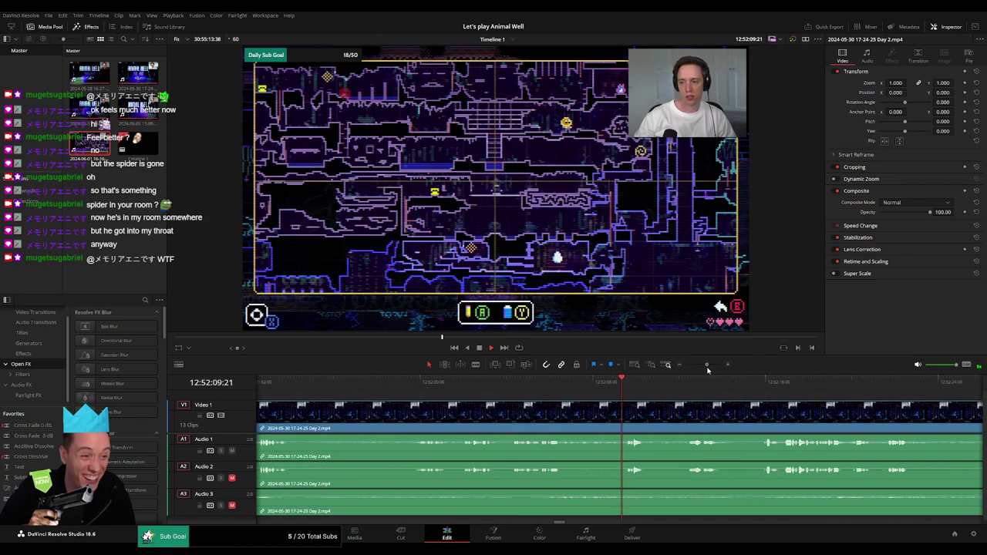
{"action": "left_click", "coordinate": [478, 383]}
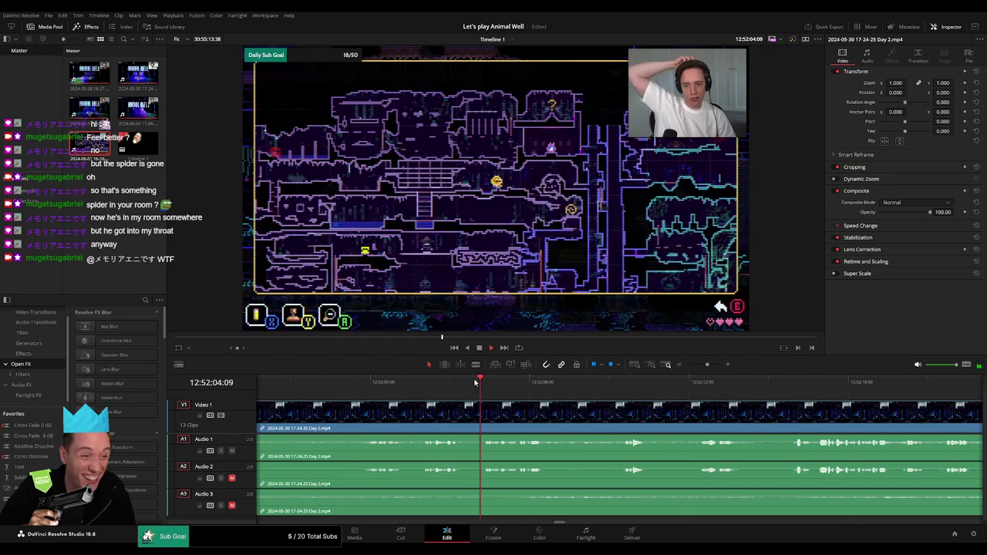
{"action": "left_click", "coordinate": [461, 388]}
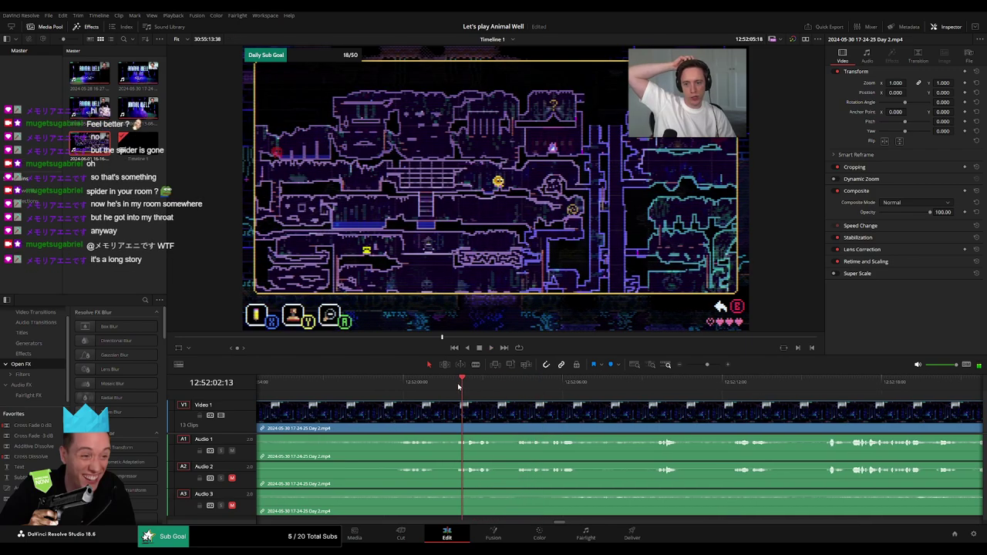
{"action": "left_click", "coordinate": [398, 387]}
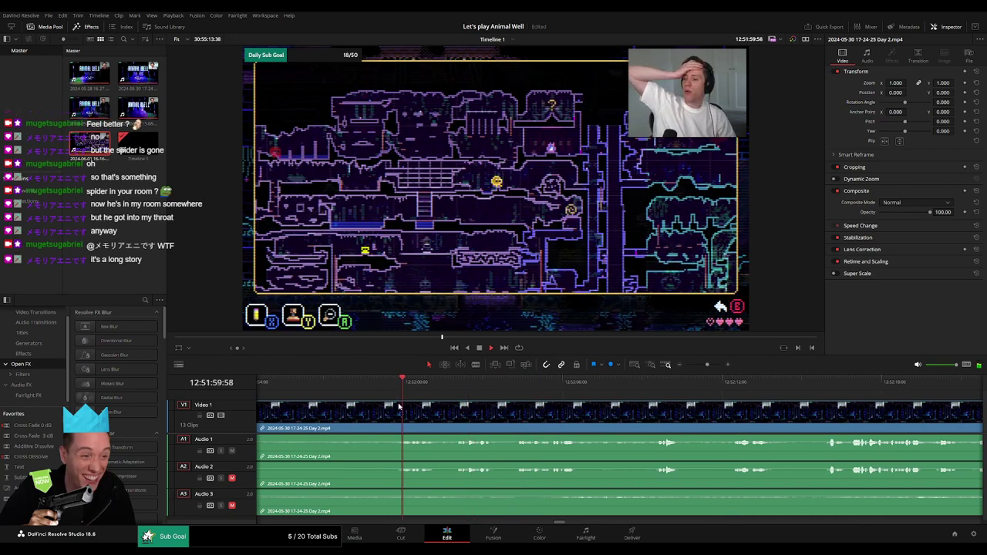
{"action": "left_click", "coordinate": [535, 401]}
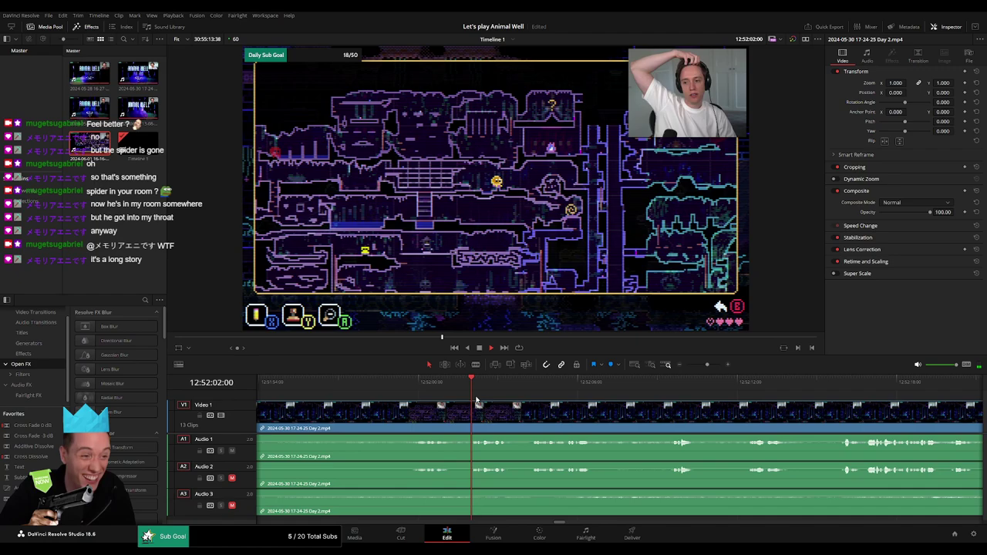
{"action": "left_click", "coordinate": [478, 381]}
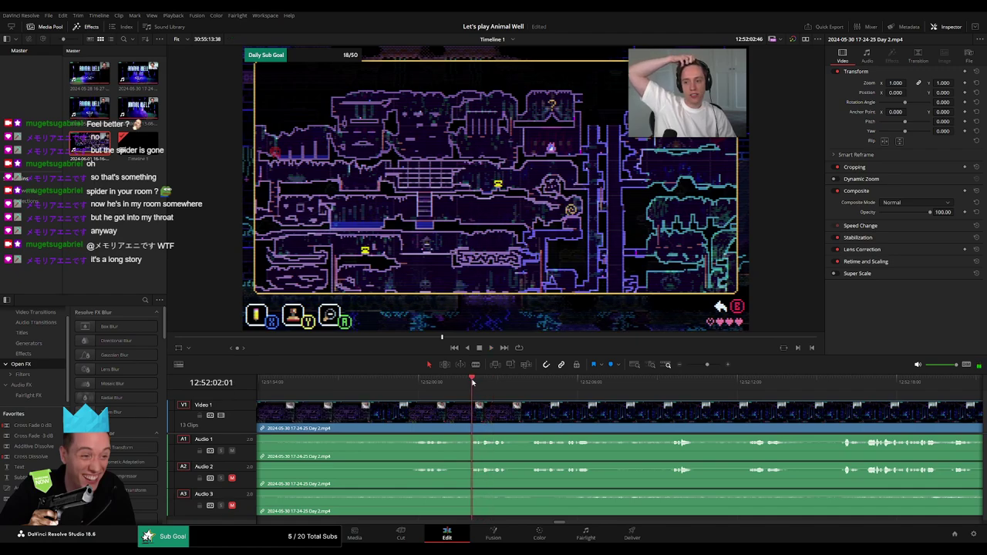
{"action": "left_click_drag", "start_coordinate": [473, 382], "coordinate": [443, 383]}
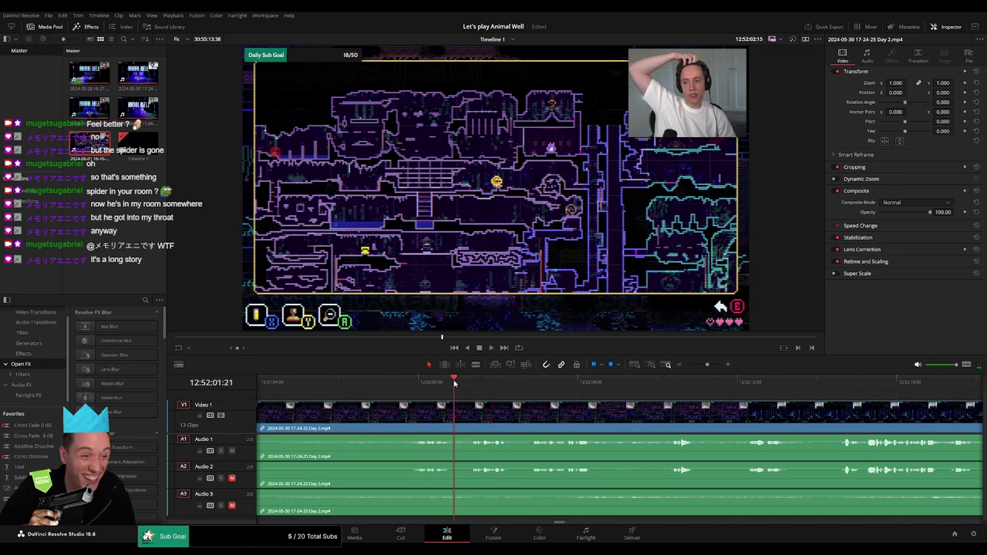
{"action": "left_click", "coordinate": [668, 382]}
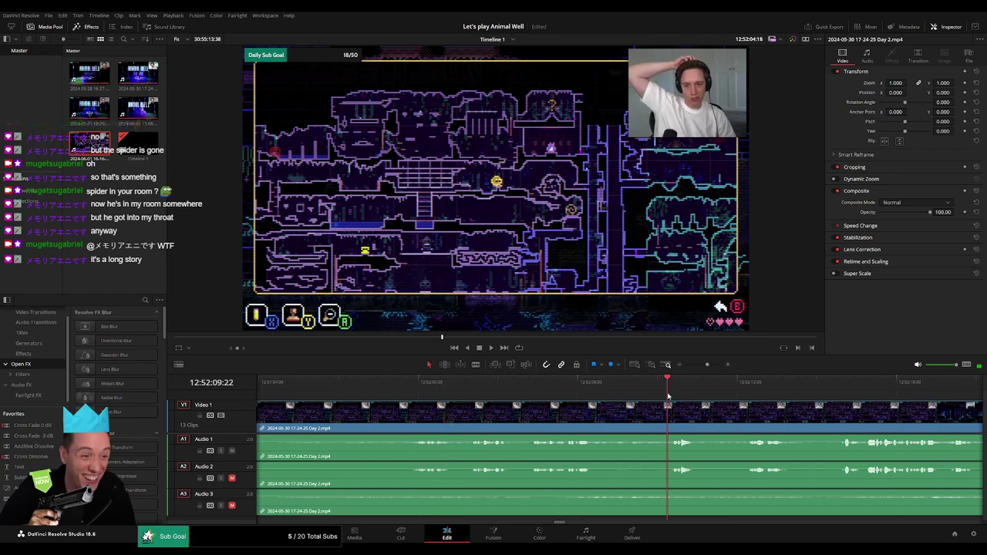
{"action": "key", "text": "space"}
{"action": "scroll", "coordinate": [489, 394], "scroll_direction": "up", "scroll_amount": 2}
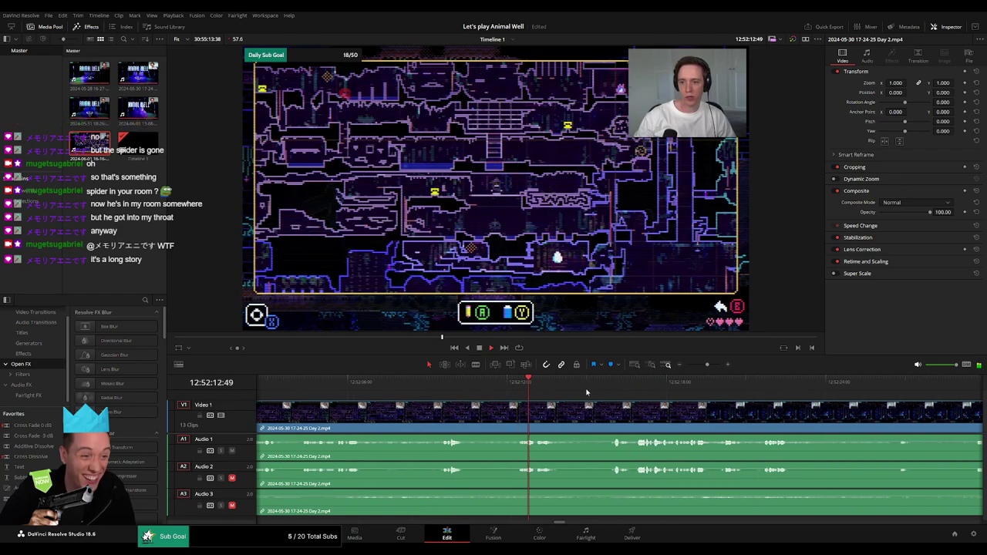
{"action": "left_click", "coordinate": [604, 393]}
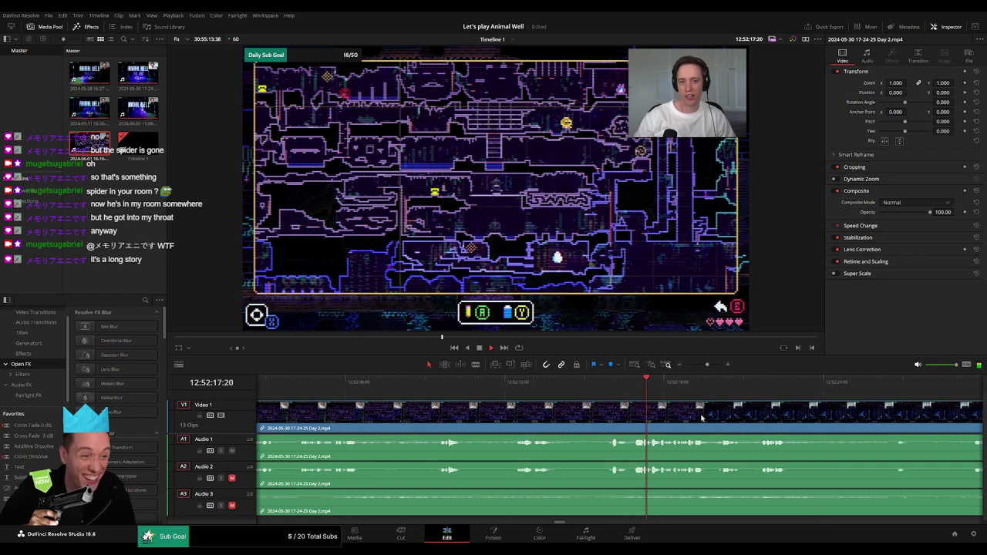
{"action": "left_click", "coordinate": [628, 389]}
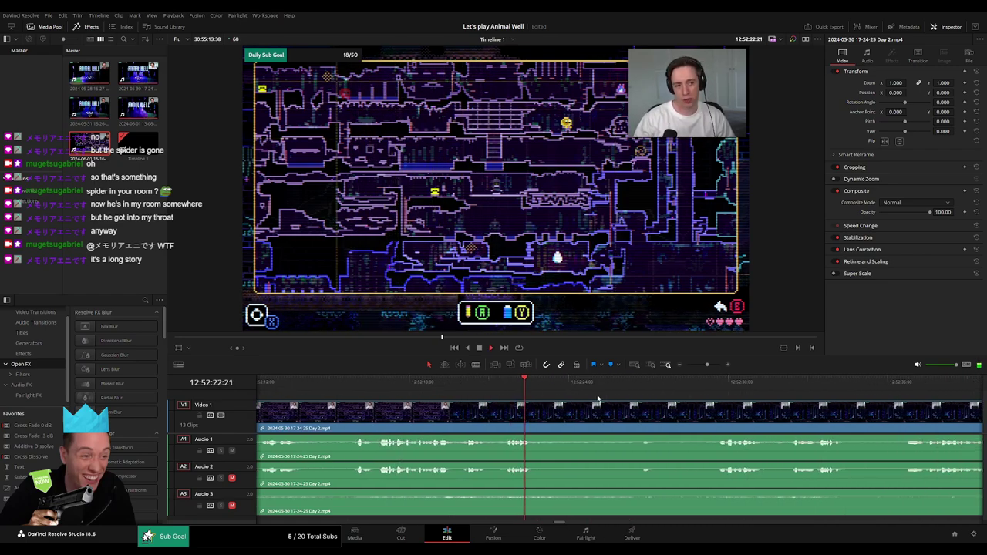
{"action": "left_click", "coordinate": [637, 390]}
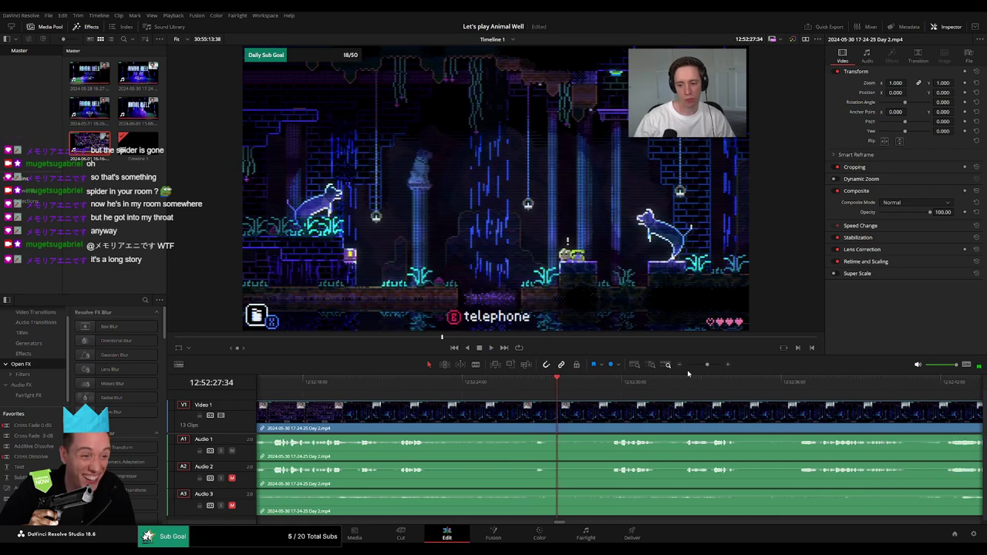
{"action": "left_click", "coordinate": [606, 390]}
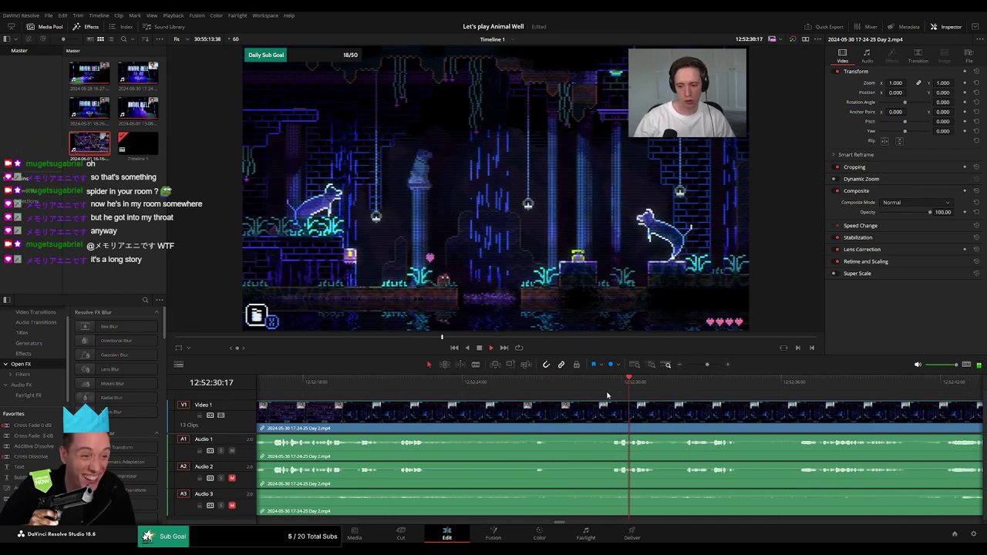
{"action": "left_click_drag", "start_coordinate": [707, 365], "coordinate": [708, 365]}
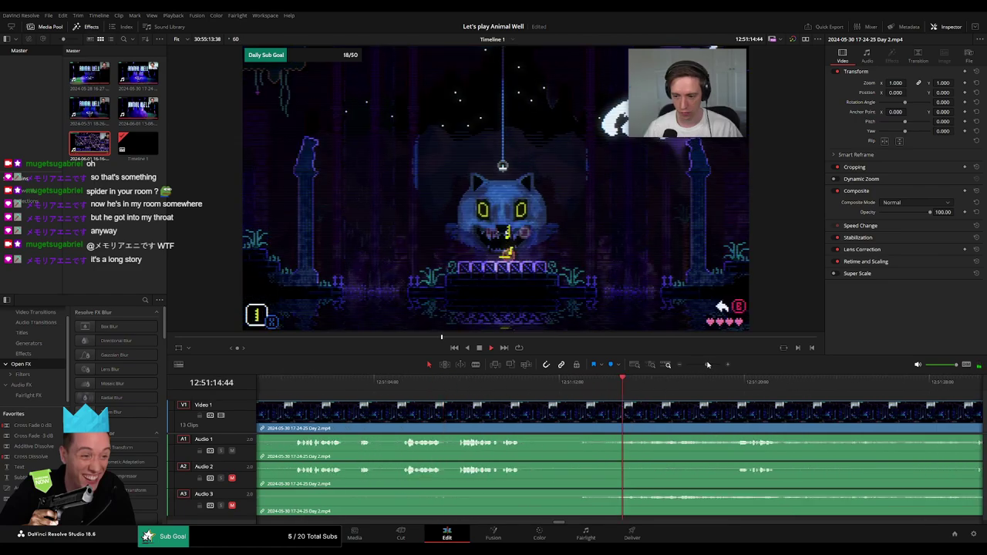
{"action": "scroll", "coordinate": [596, 401], "scroll_direction": "down", "scroll_amount": 5}
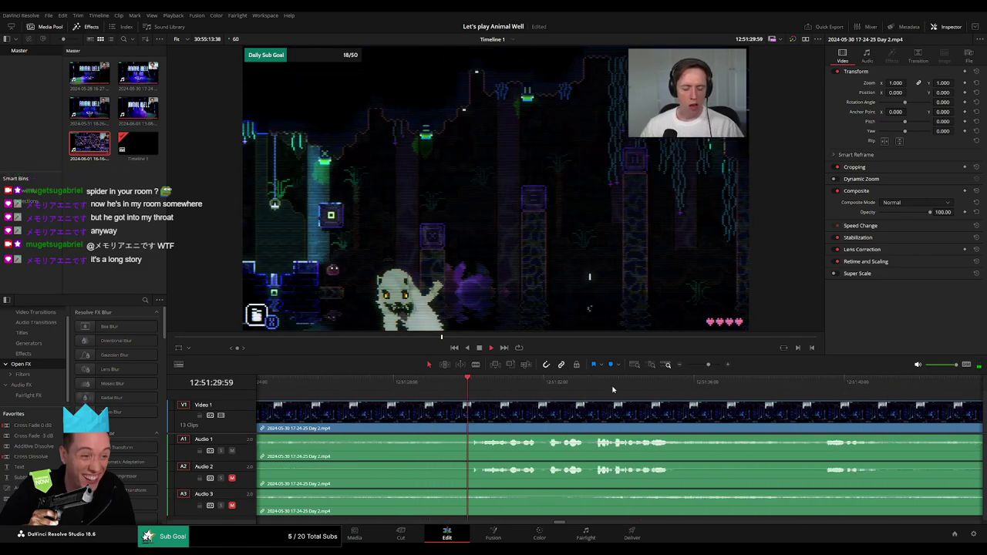
{"action": "left_click", "coordinate": [799, 392]}
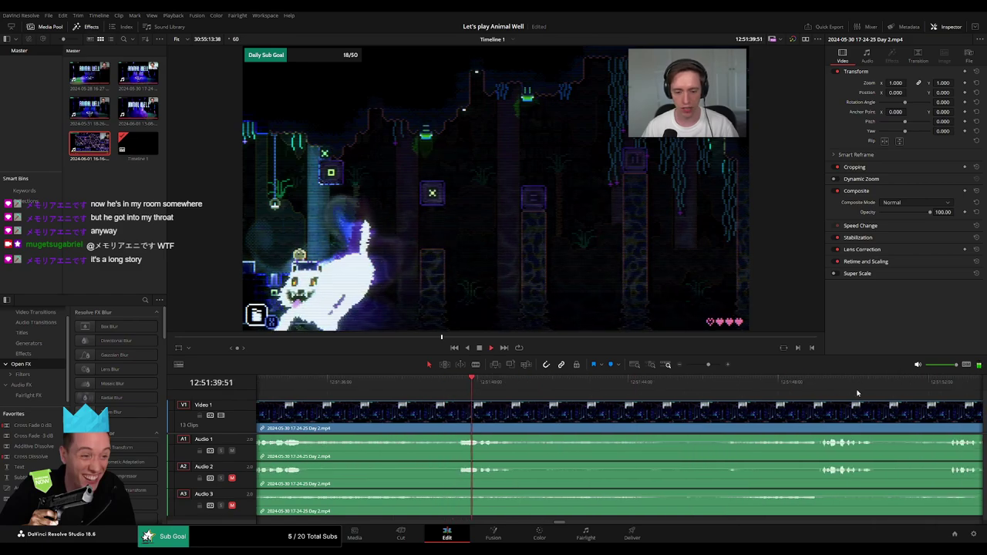
{"action": "scroll", "coordinate": [574, 398], "scroll_direction": "down", "scroll_amount": 4}
{"action": "scroll", "coordinate": [609, 394], "scroll_direction": "down", "scroll_amount": 4}
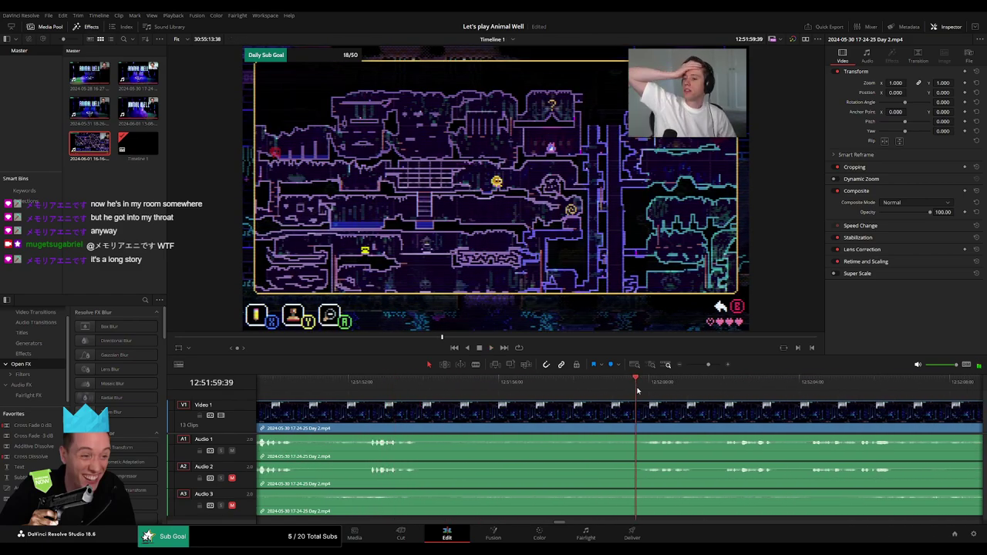
{"action": "left_click_drag", "start_coordinate": [637, 392], "coordinate": [648, 392]}
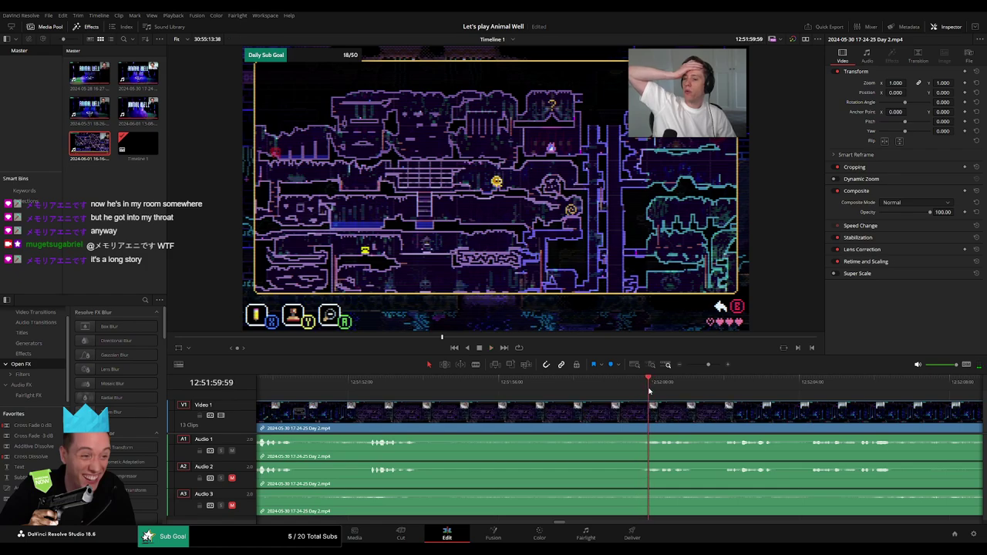
{"action": "key", "text": "space"}
{"action": "scroll", "coordinate": [617, 393], "scroll_direction": "down", "scroll_amount": 2}
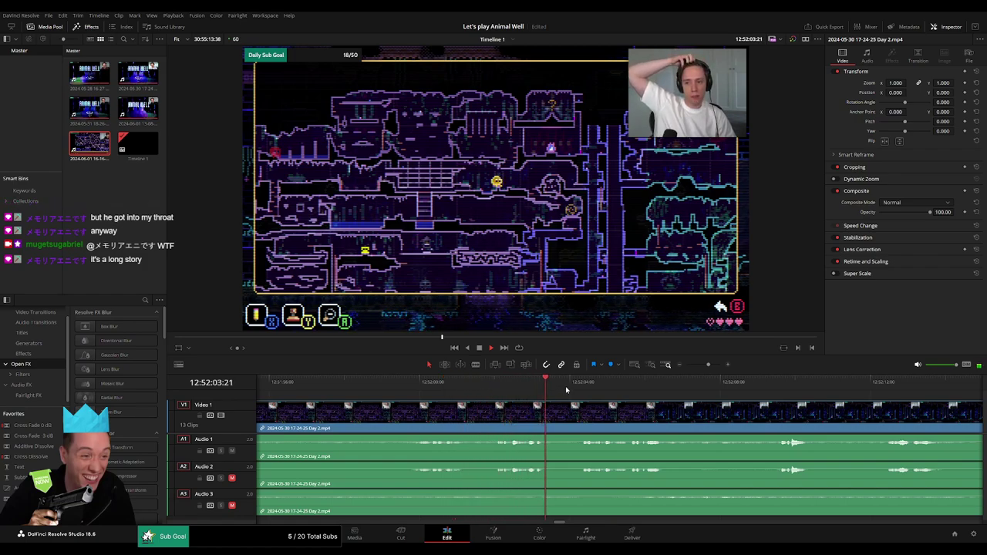
{"action": "scroll", "coordinate": [577, 387], "scroll_direction": "down", "scroll_amount": 2}
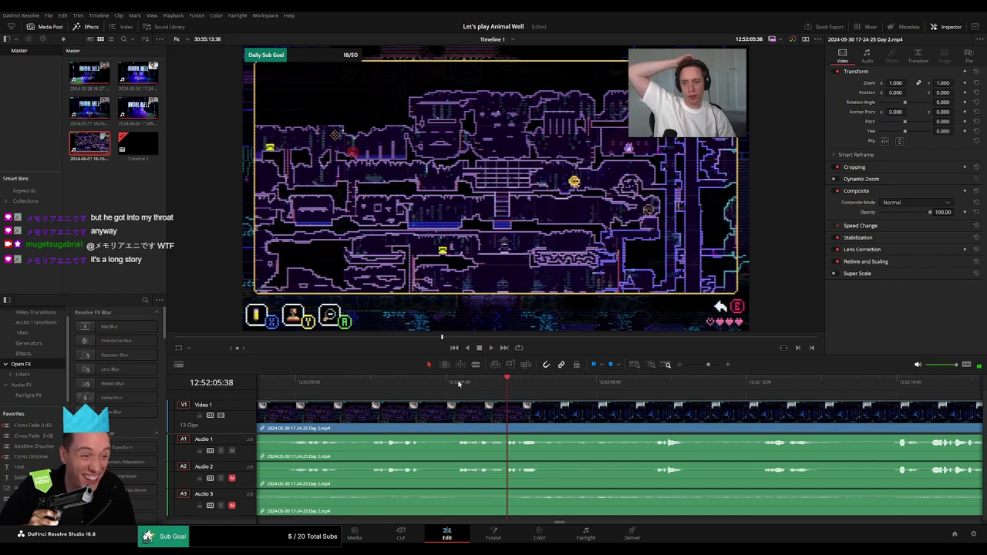
{"action": "mouse_move", "coordinate": [446, 384]}
{"action": "left_mouse_down"}
{"action": "mouse_move", "coordinate": [435, 383]}
{"action": "mouse_move", "coordinate": [679, 383]}
{"action": "mouse_move", "coordinate": [617, 388]}
{"action": "left_mouse_up"}
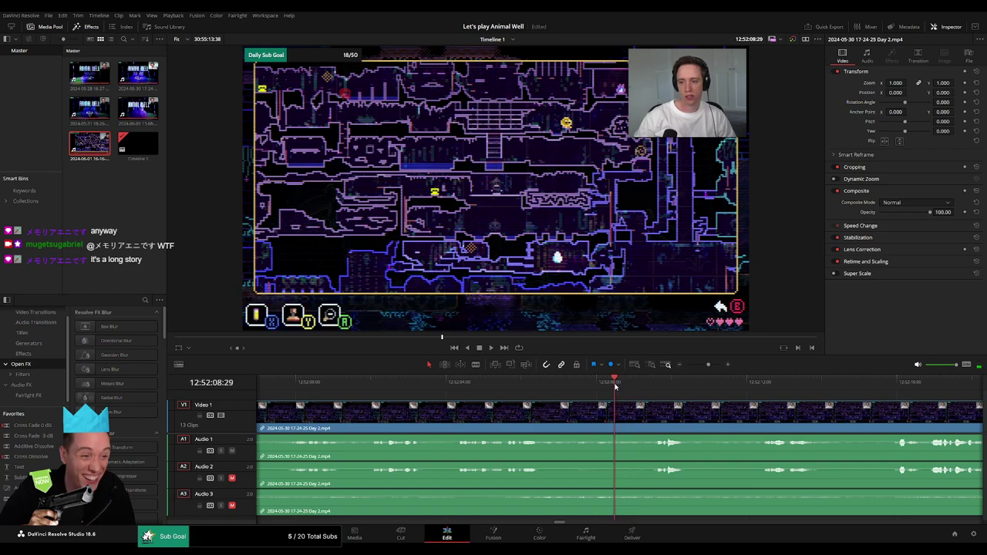
- Blade all tracks at 12:52:08:30 and lengthen the audio fades across the new cut on A1–A3
{"action": "key", "text": "ctrl+b"}
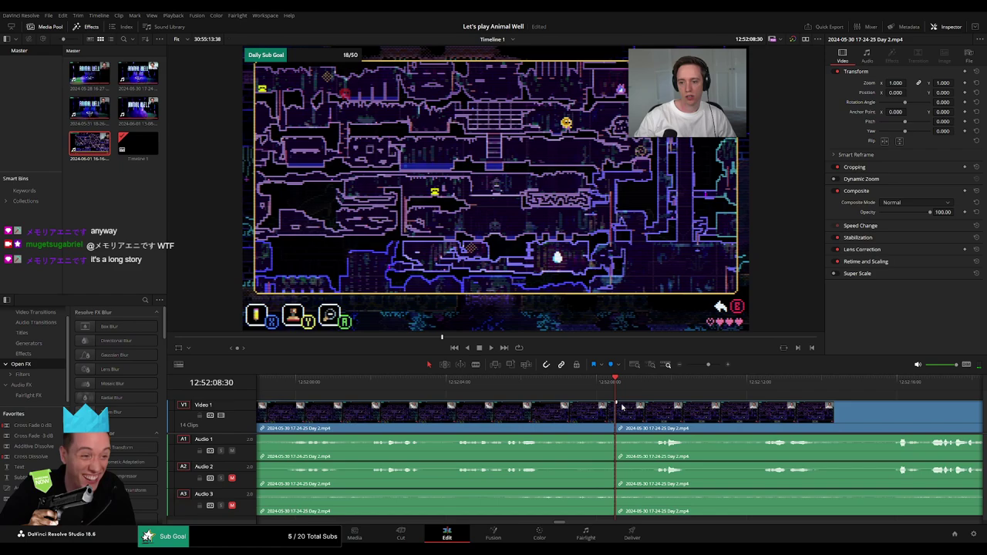
{"action": "mouse_move", "coordinate": [641, 404]}
{"action": "left_mouse_down"}
{"action": "mouse_move", "coordinate": [652, 404]}
{"action": "mouse_move", "coordinate": [614, 403]}
{"action": "left_mouse_up"}
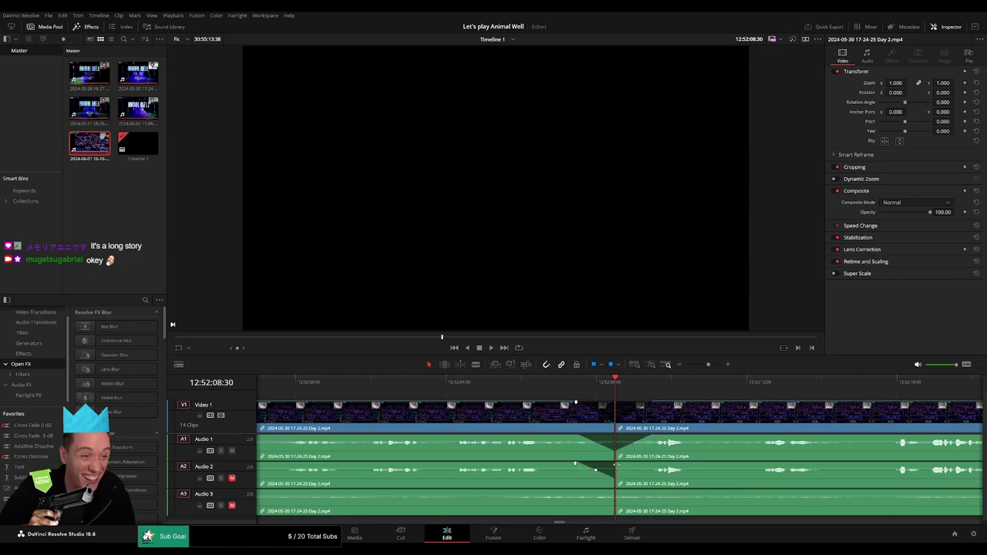
{"action": "left_click", "coordinate": [616, 465]}
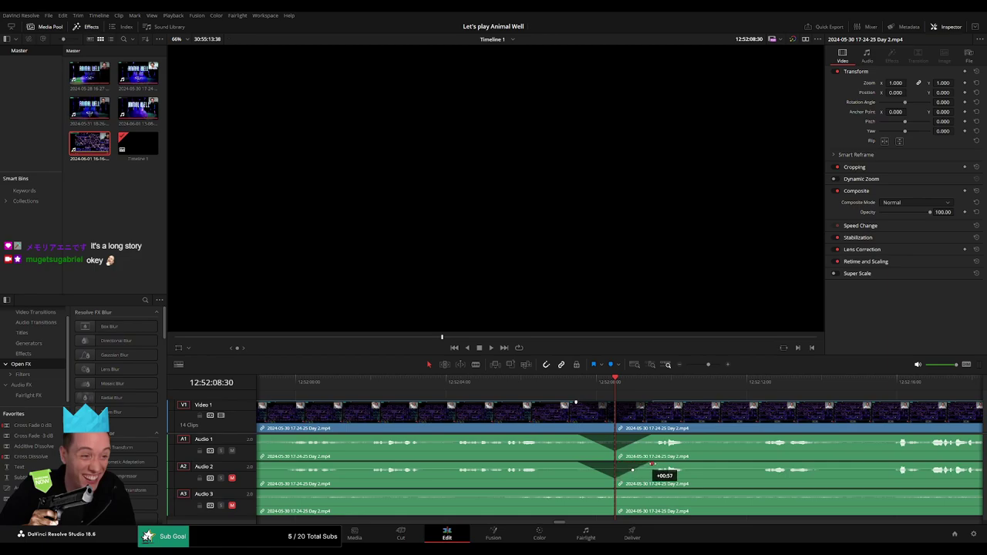
{"action": "left_click_drag", "start_coordinate": [653, 465], "coordinate": [638, 483]}
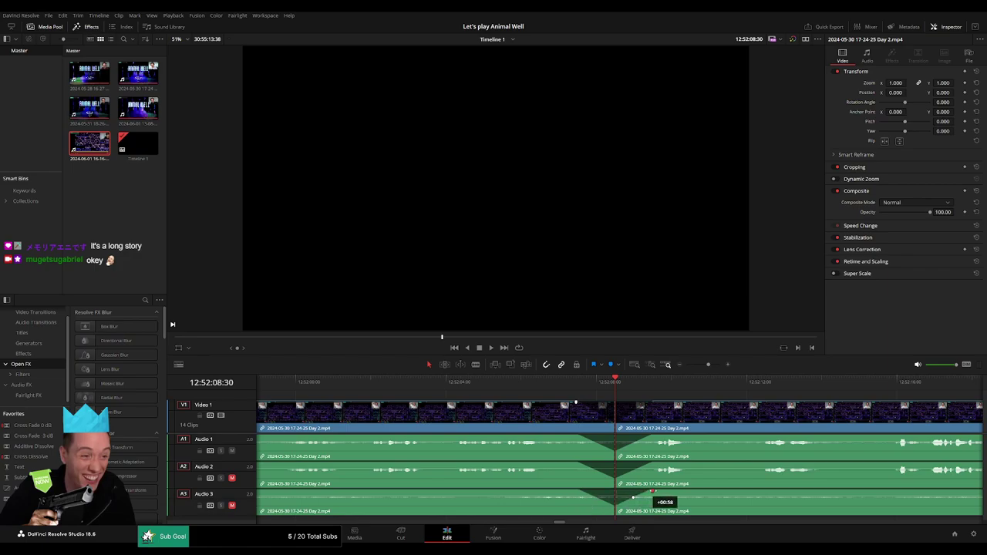
{"action": "scroll", "coordinate": [717, 367], "scroll_direction": "down", "scroll_amount": 5}
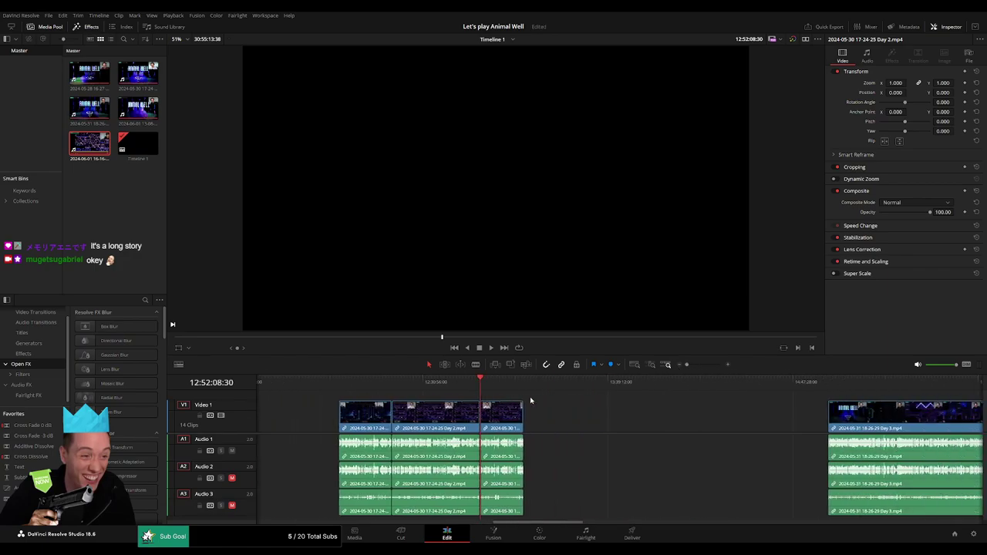
- Slide the third clip and its clip group along the timeline, then check the empty gap
{"action": "left_click", "coordinate": [481, 386]}
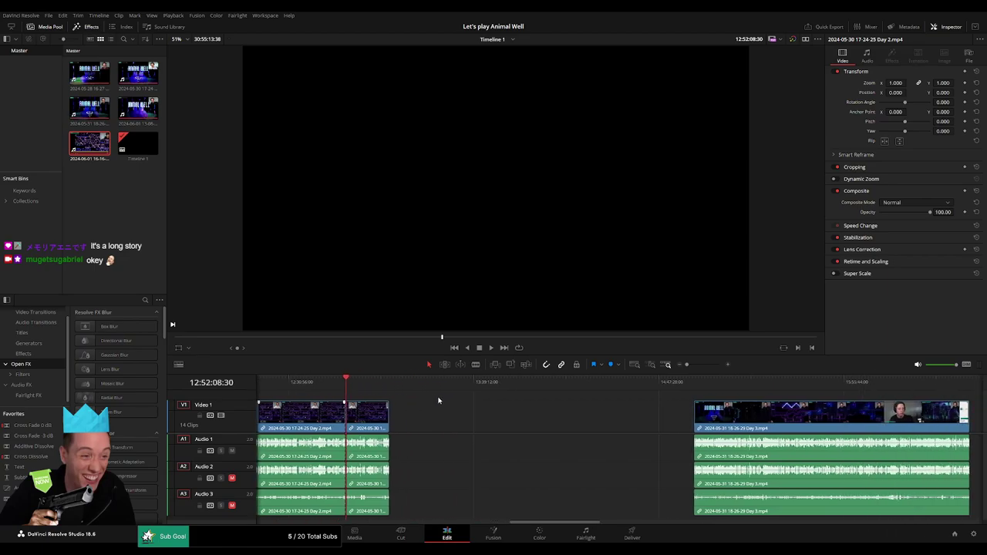
{"action": "left_click_drag", "start_coordinate": [367, 417], "coordinate": [671, 423]}
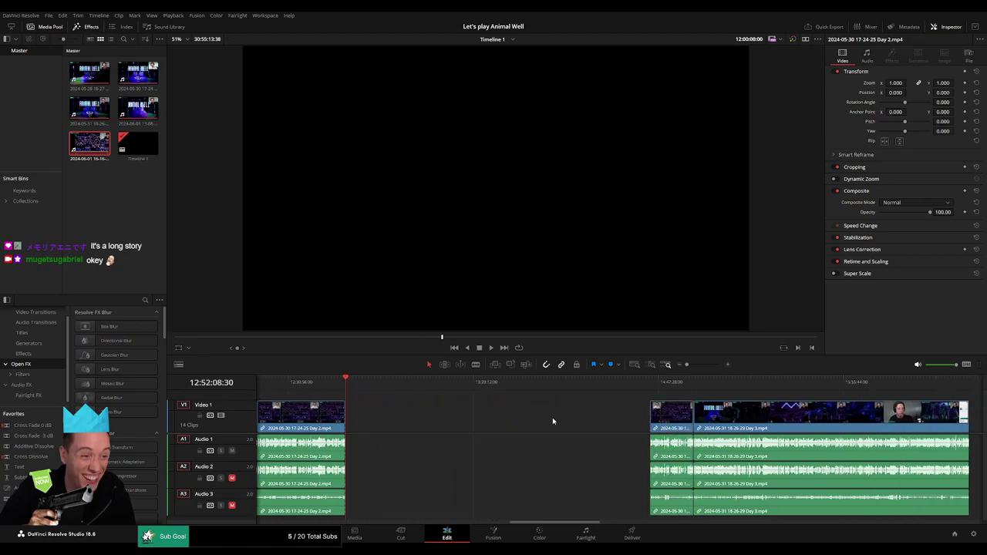
{"action": "left_click_drag", "start_coordinate": [607, 429], "coordinate": [682, 426]}
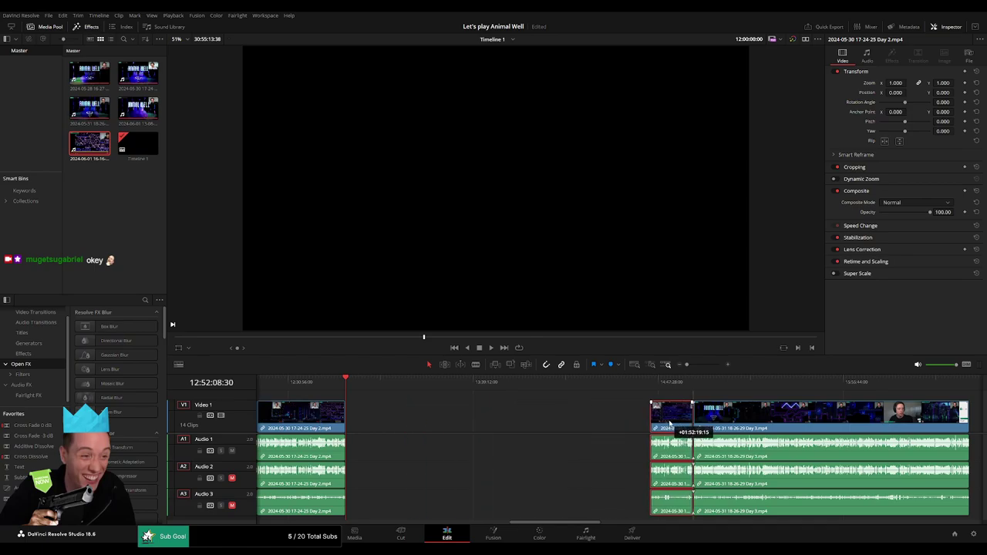
{"action": "left_click", "coordinate": [459, 397]}
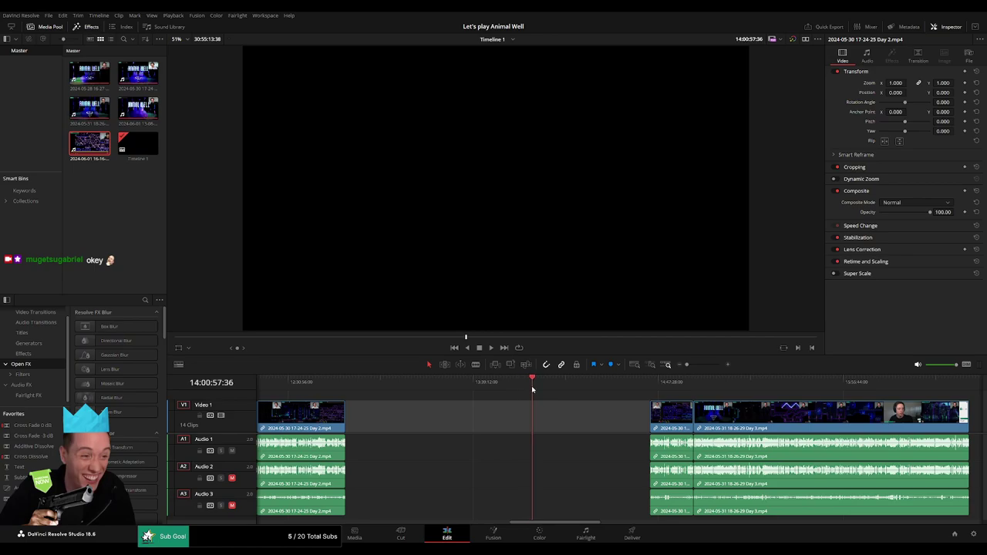
{"action": "left_click_drag", "start_coordinate": [533, 390], "coordinate": [530, 390]}
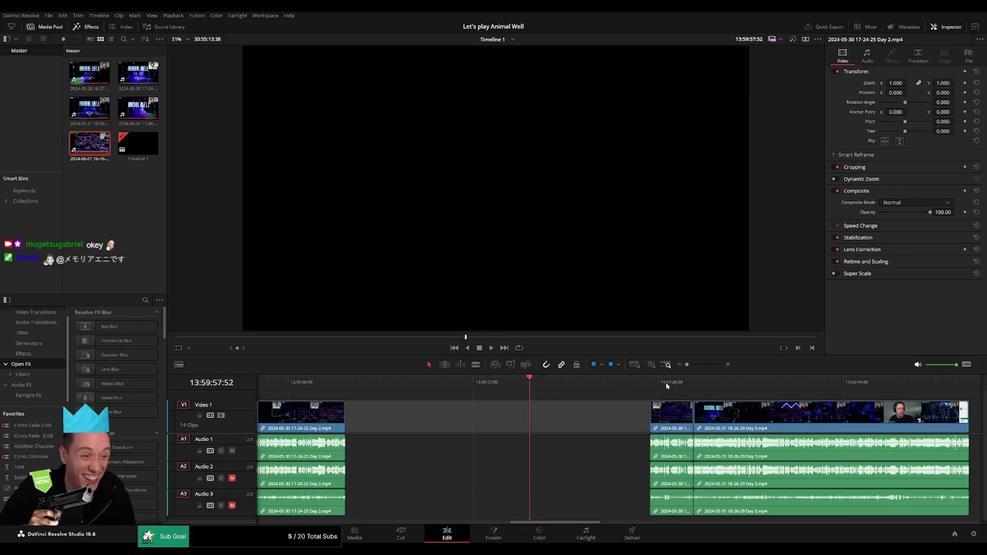
{"action": "left_click", "coordinate": [696, 364]}
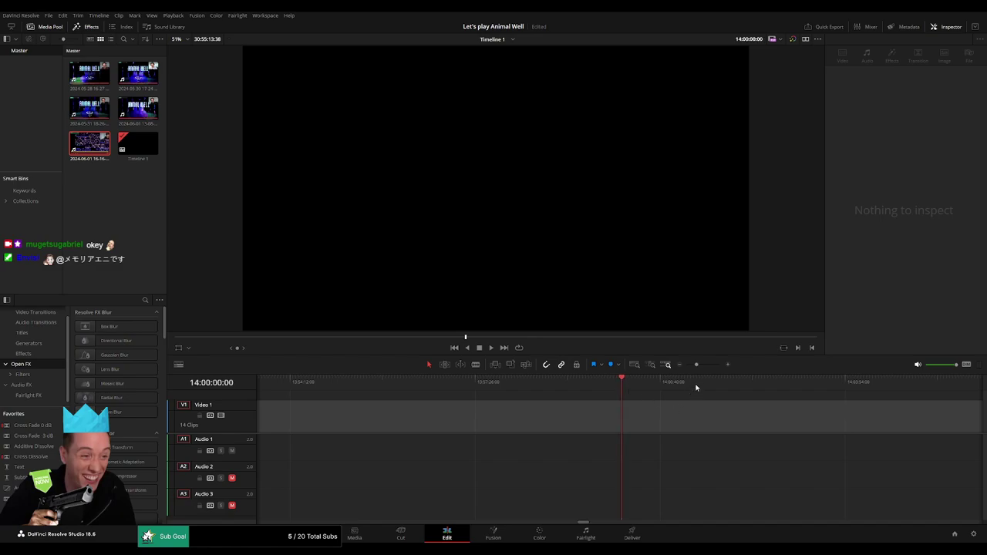
- Shift the two Day 3 clips left toward the Day 2 footage
{"action": "scroll", "coordinate": [696, 388], "scroll_direction": "down", "scroll_amount": 3}
{"action": "scroll", "coordinate": [518, 404], "scroll_direction": "right", "scroll_amount": 3}
{"action": "left_click_drag", "start_coordinate": [518, 404], "coordinate": [694, 510]}
{"action": "left_click_drag", "start_coordinate": [713, 423], "coordinate": [617, 424]}
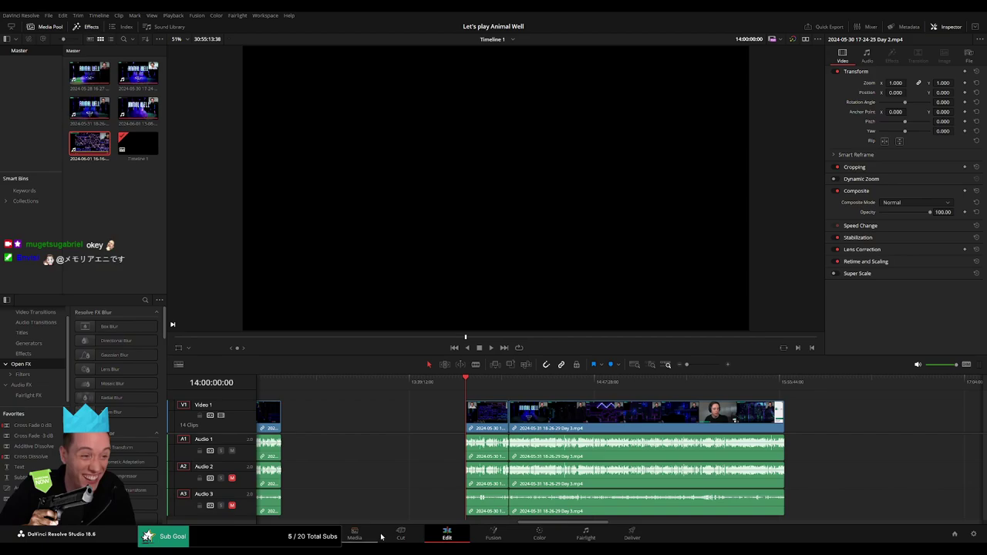
- Play back the edit and move the playhead toward the Day 2/Day 3 join
{"action": "key", "text": "space"}
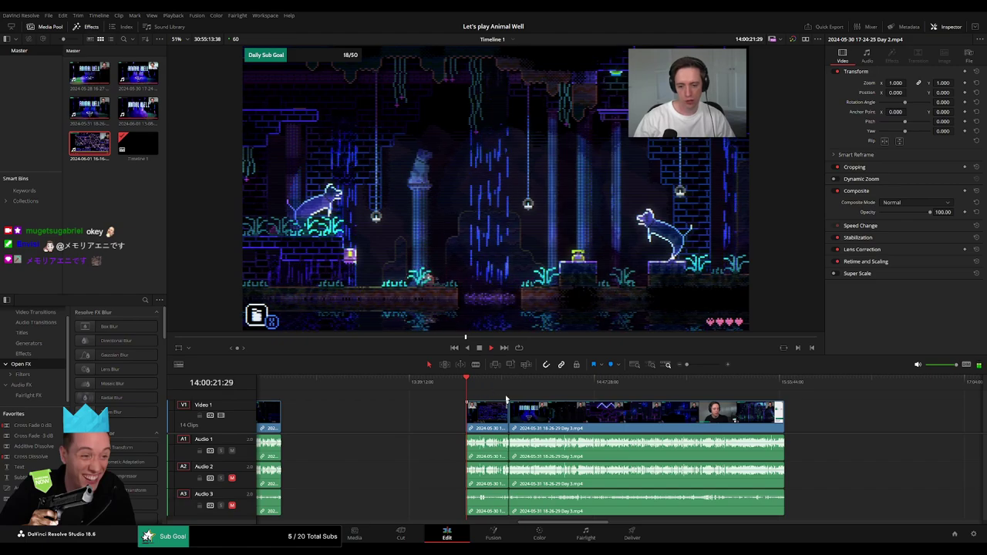
{"action": "scroll", "coordinate": [377, 391], "scroll_direction": "right", "scroll_amount": 3}
{"action": "left_click_drag", "start_coordinate": [385, 376], "coordinate": [401, 383]}
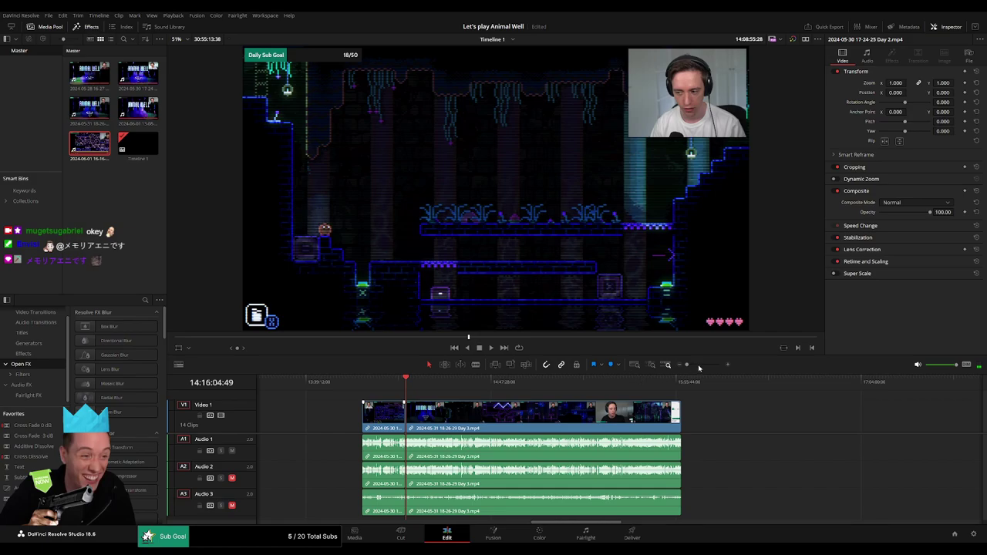
- Add a crossfade at the Day 2/Day 3 cut and play back across it
{"action": "left_click_drag", "start_coordinate": [700, 368], "coordinate": [711, 365]}
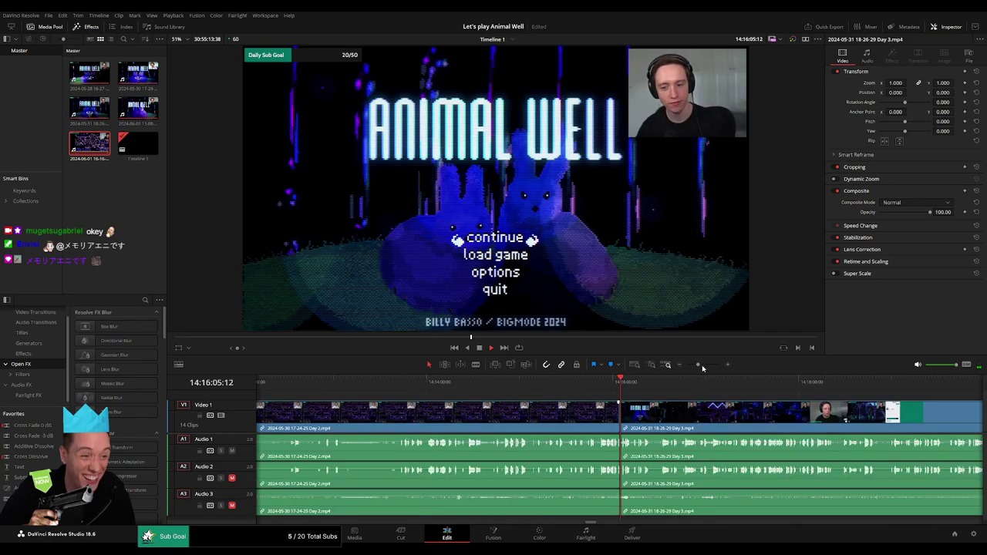
{"action": "left_click", "coordinate": [522, 389]}
{"action": "left_click", "coordinate": [361, 382]}
{"action": "key", "text": "space"}
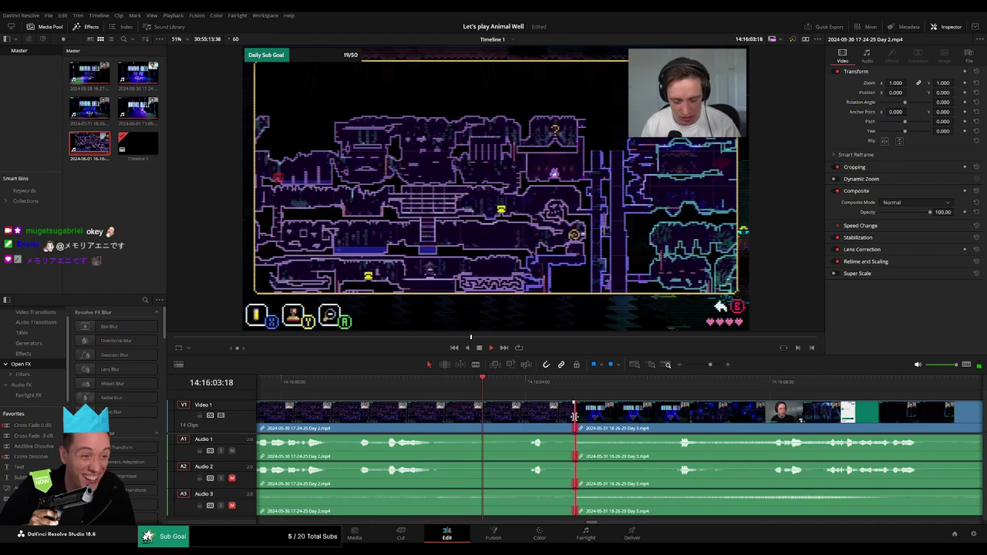
{"action": "key", "text": "space"}
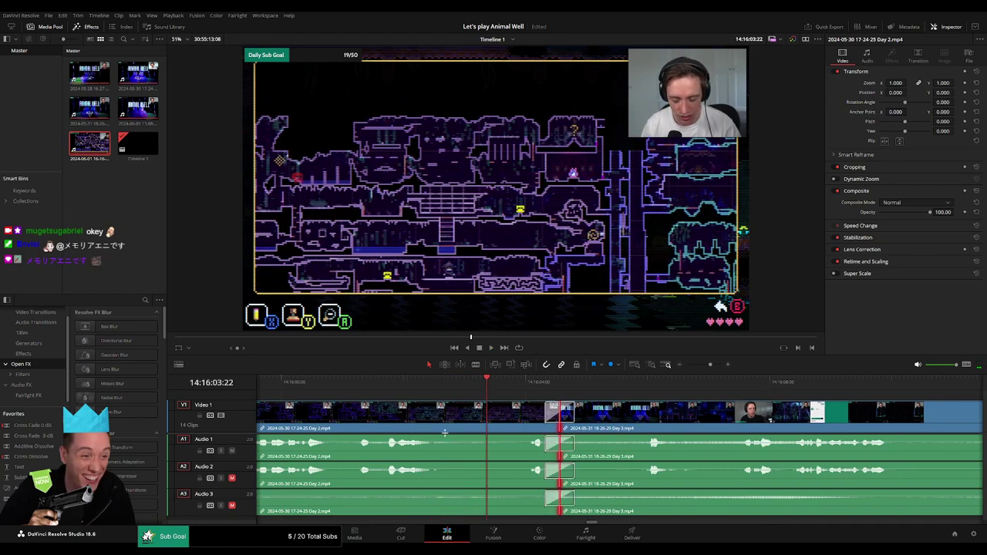
{"action": "left_click", "coordinate": [301, 382]}
{"action": "key", "text": "space"}
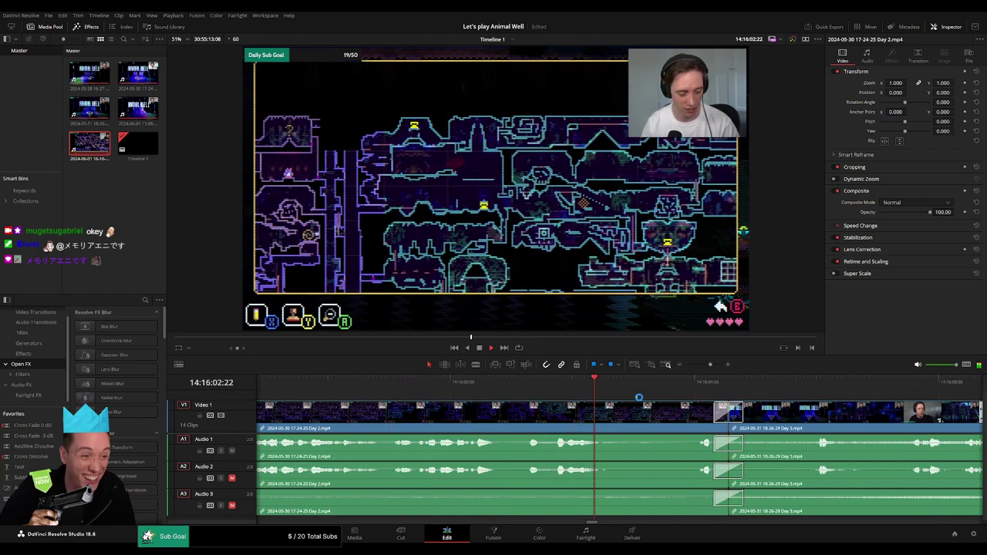
- Zoom the timeline out and move the playhead later into the Day 3 footage
{"action": "left_click_drag", "start_coordinate": [710, 366], "coordinate": [686, 366]}
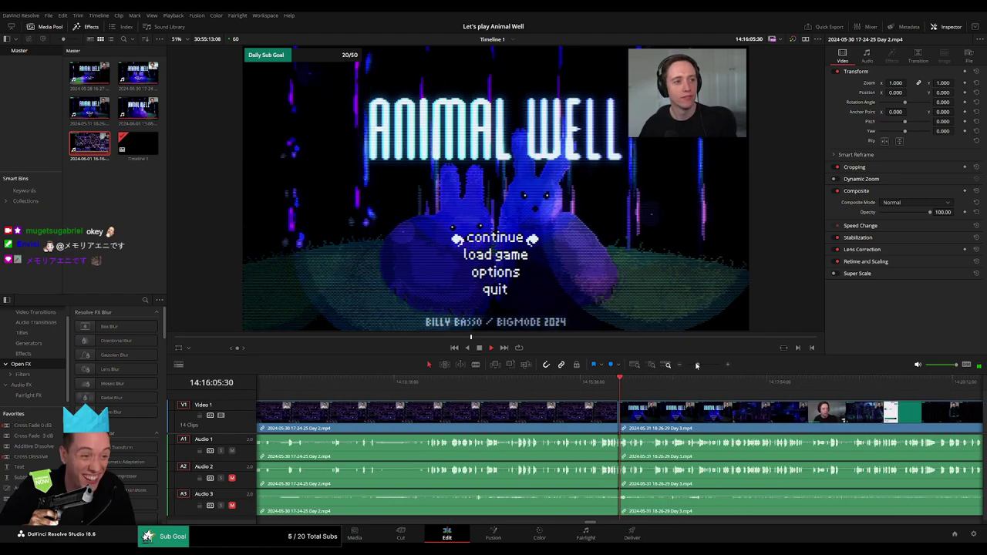
{"action": "scroll", "coordinate": [666, 398], "scroll_direction": "right", "scroll_amount": 5}
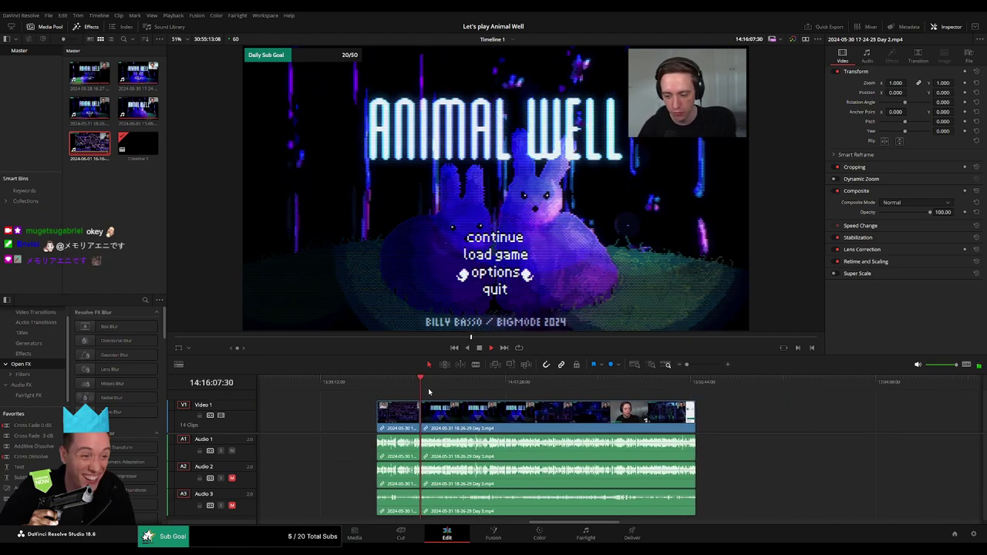
{"action": "left_click_drag", "start_coordinate": [438, 382], "coordinate": [453, 388]}
- Scrub and replay around 14:51 to find where the options menu appears
{"action": "left_click_drag", "start_coordinate": [469, 388], "coordinate": [520, 390]}
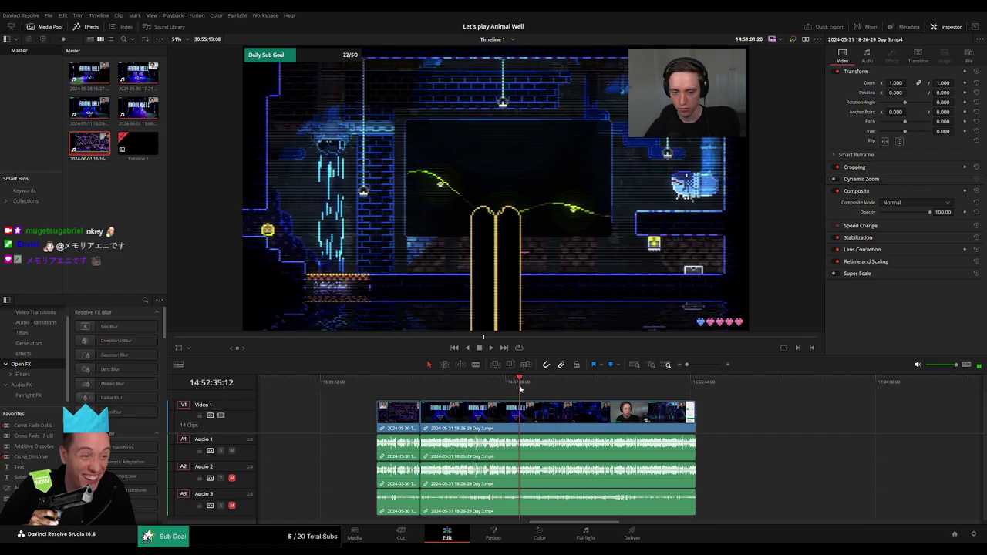
{"action": "key", "text": "space"}
{"action": "left_click_drag", "start_coordinate": [686, 365], "coordinate": [705, 367]}
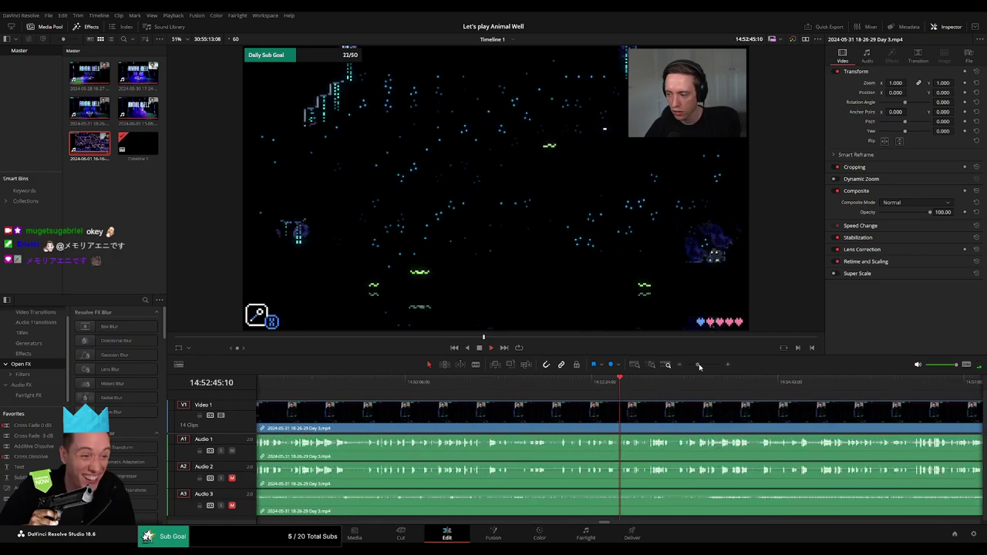
{"action": "left_click", "coordinate": [536, 385]}
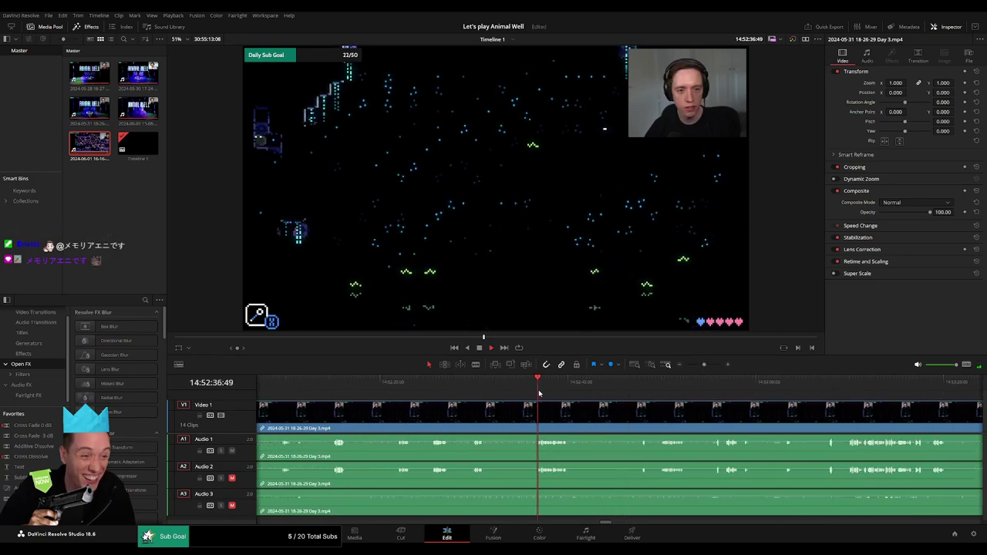
{"action": "scroll", "coordinate": [398, 394], "scroll_direction": "up", "scroll_amount": 2}
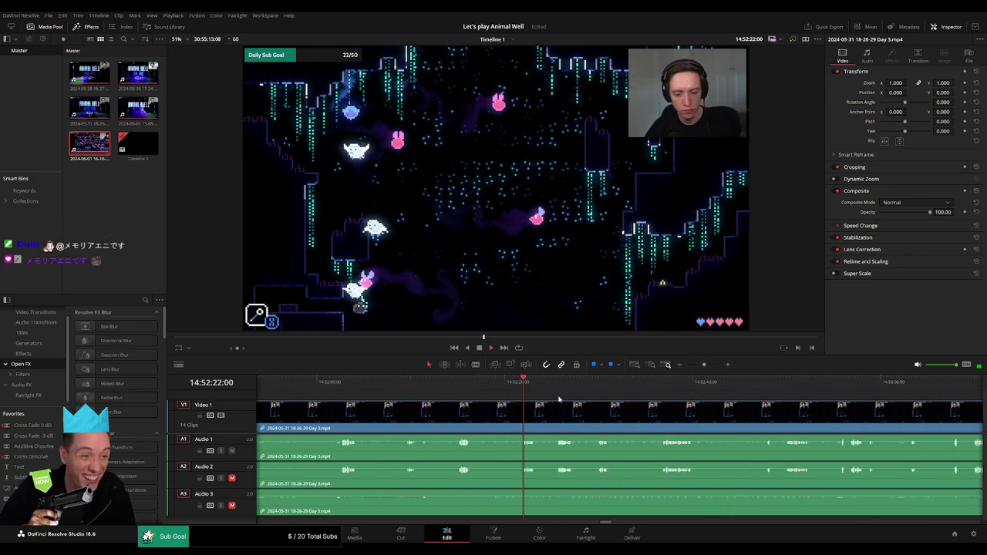
{"action": "left_click", "coordinate": [471, 388]}
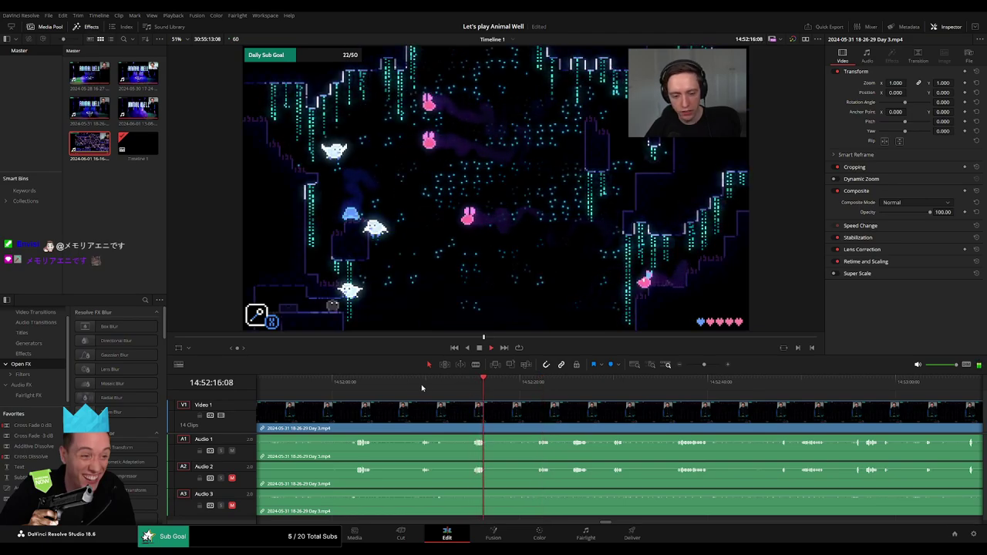
{"action": "left_click", "coordinate": [411, 384]}
- Zoom in to the exact frame 14:52:01:00 and blade all tracks there
{"action": "scroll", "coordinate": [424, 385], "scroll_direction": "up", "scroll_amount": 2}
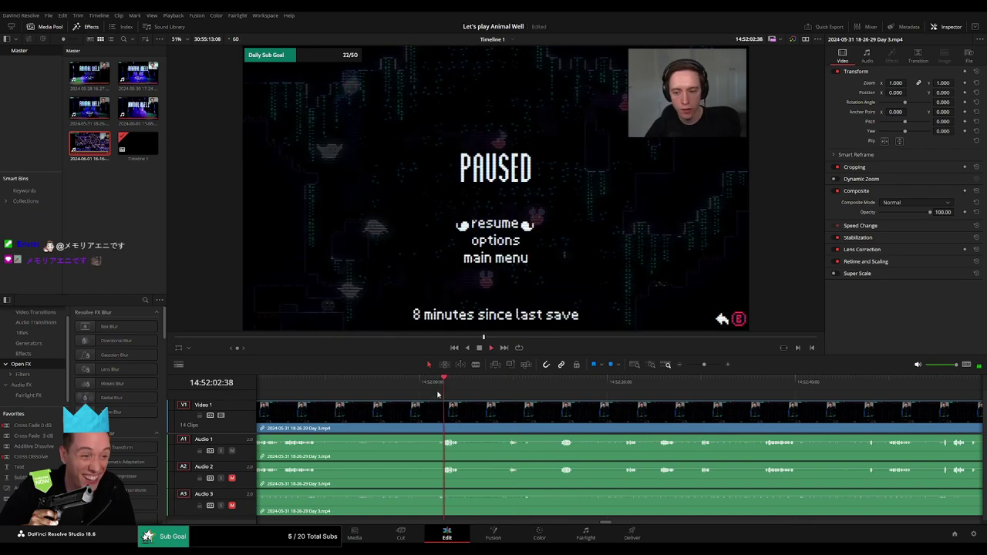
{"action": "scroll", "coordinate": [448, 385], "scroll_direction": "up", "scroll_amount": 2}
{"action": "left_click", "coordinate": [708, 366]}
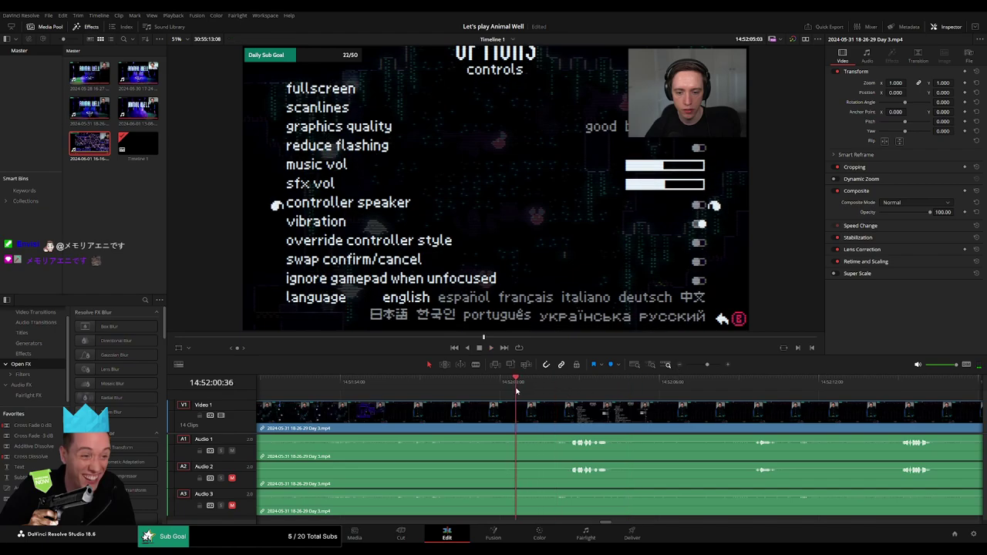
{"action": "left_click_drag", "start_coordinate": [528, 391], "coordinate": [529, 391]}
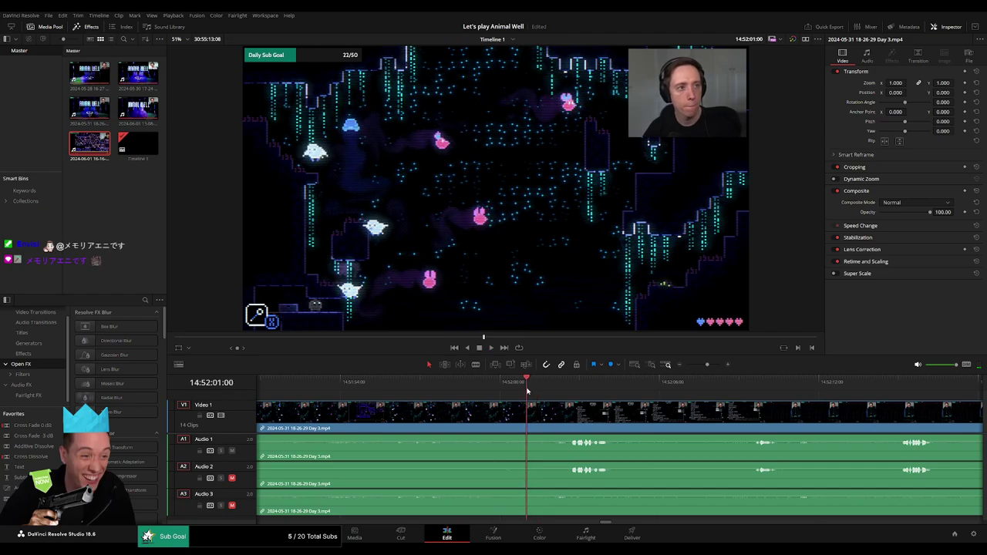
{"action": "key", "text": "ctrl+b"}
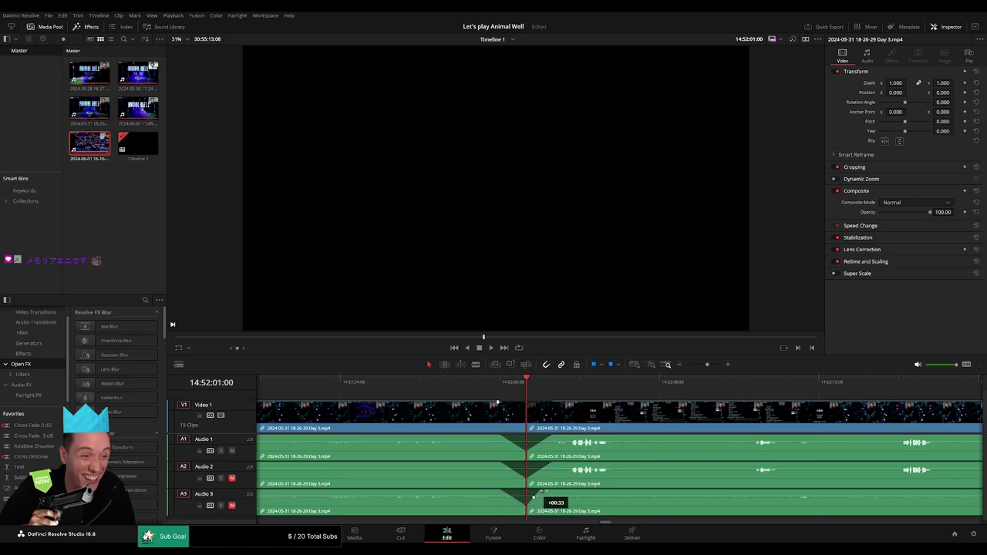
- Undo the last two edits and move the Day 3 clip to start at 16:00:00:00
{"action": "mouse_move", "coordinate": [708, 369]}
{"action": "left_mouse_down"}
{"action": "mouse_move", "coordinate": [627, 376]}
{"action": "mouse_move", "coordinate": [539, 403]}
{"action": "left_mouse_up"}
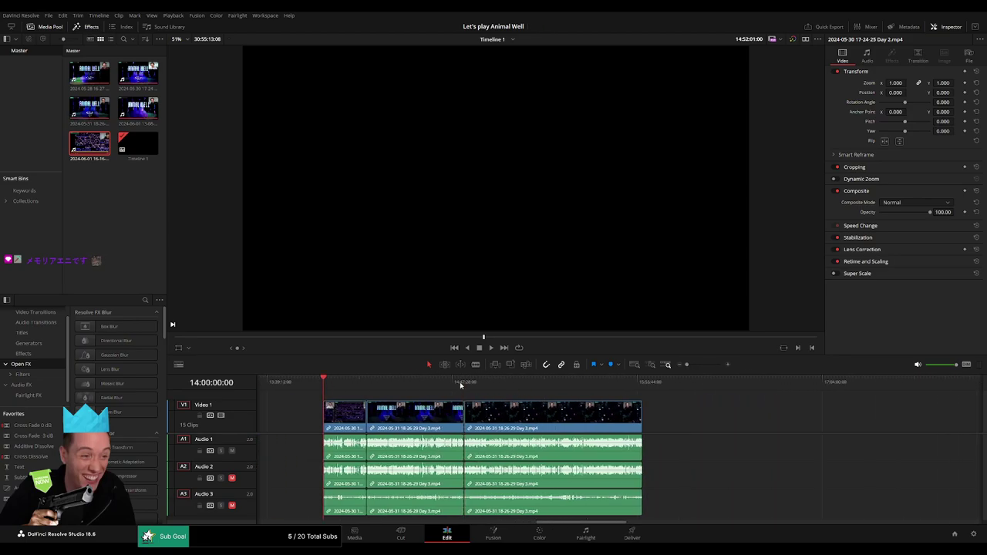
{"action": "key", "text": "ctrl+z"}
{"action": "key", "text": "ctrl+z"}
{"action": "key", "text": "ctrl+z"}
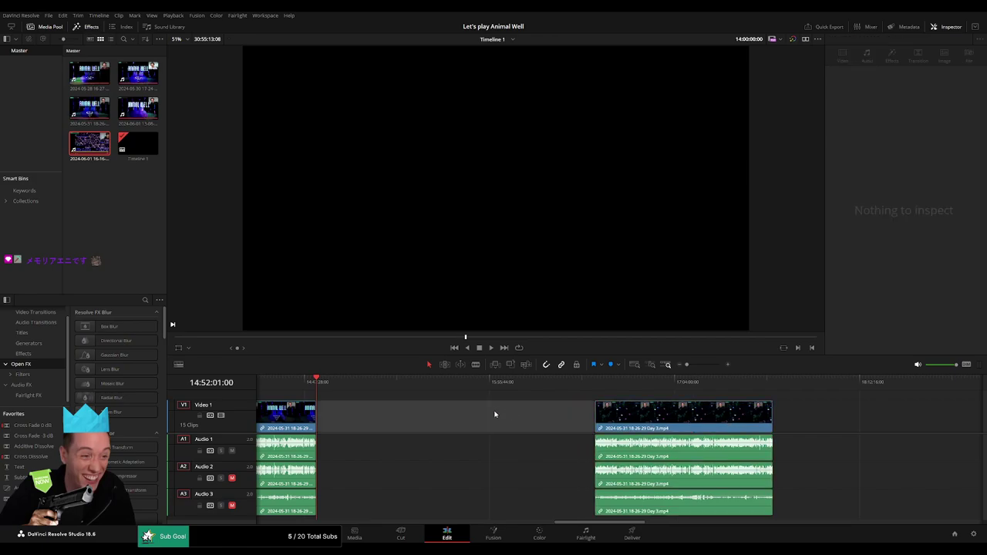
{"action": "key", "text": "ctrl+z"}
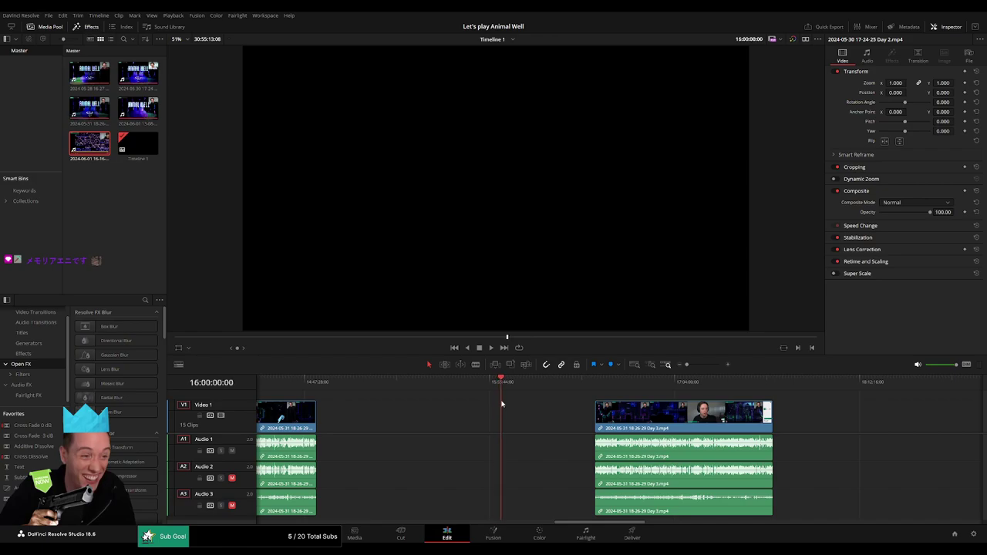
{"action": "mouse_move", "coordinate": [644, 416]}
{"action": "left_mouse_down"}
{"action": "mouse_move", "coordinate": [550, 415]}
{"action": "mouse_move", "coordinate": [550, 390]}
{"action": "left_mouse_up"}
- Play back the moved clip and return the playhead near its start
{"action": "key", "text": "space"}
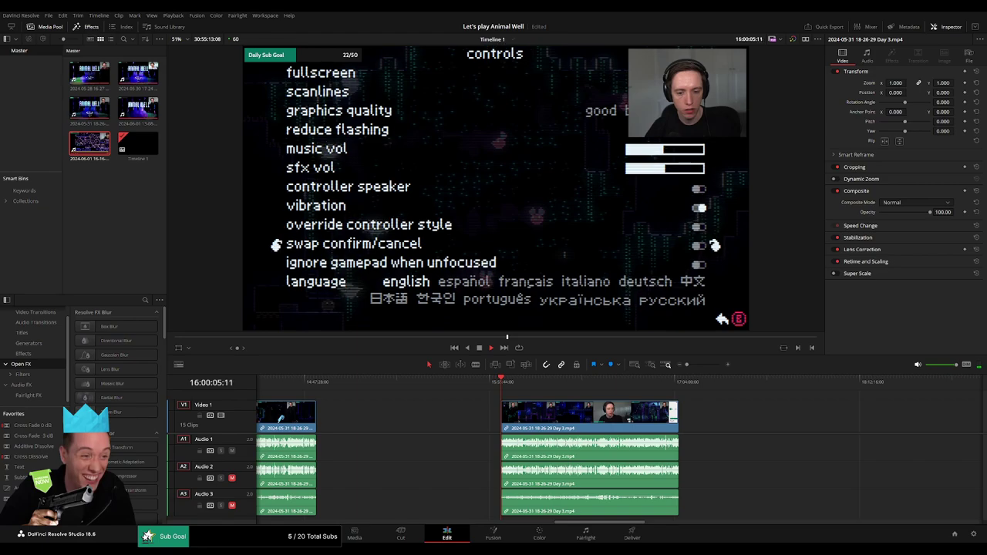
{"action": "left_click", "coordinate": [473, 418]}
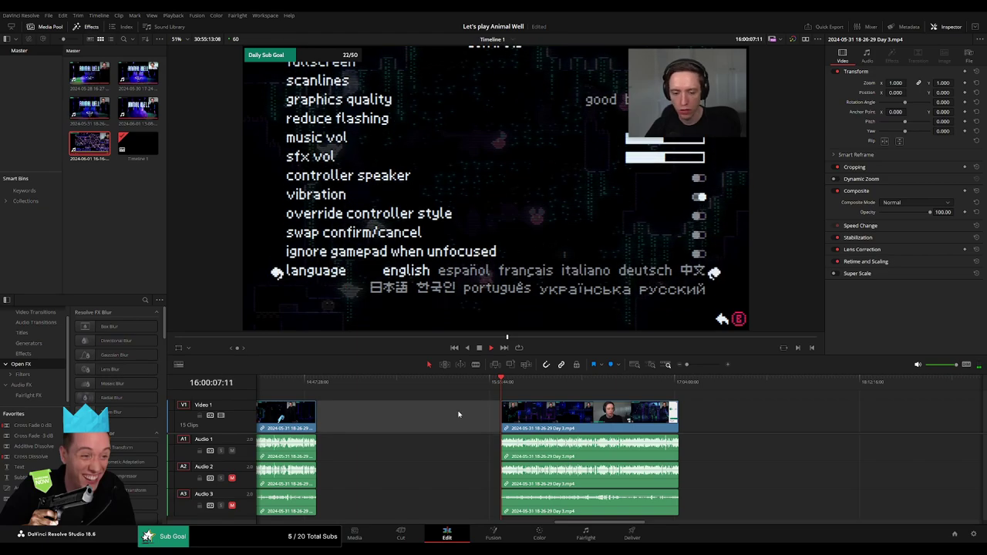
{"action": "left_click", "coordinate": [510, 398]}
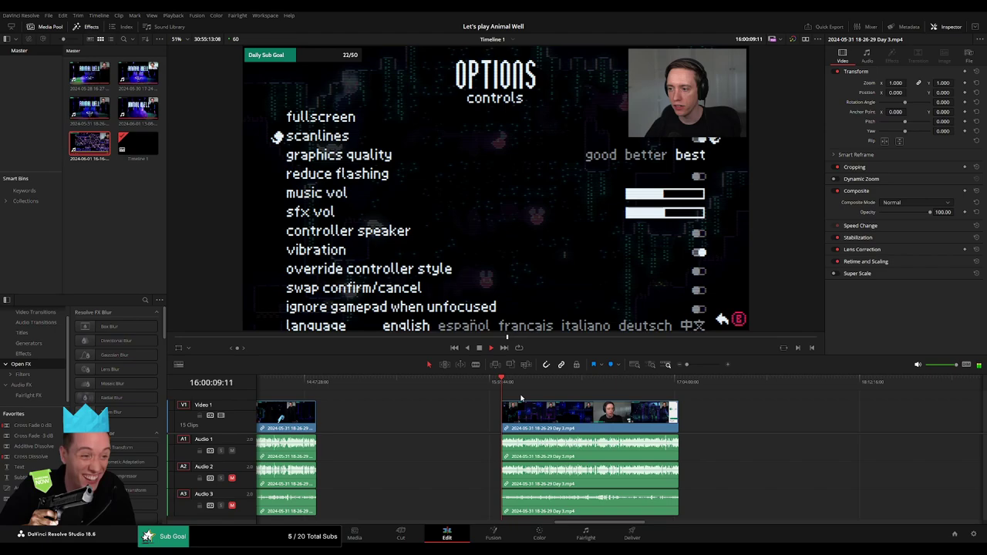
{"action": "scroll", "coordinate": [402, 398], "scroll_direction": "right", "scroll_amount": 3}
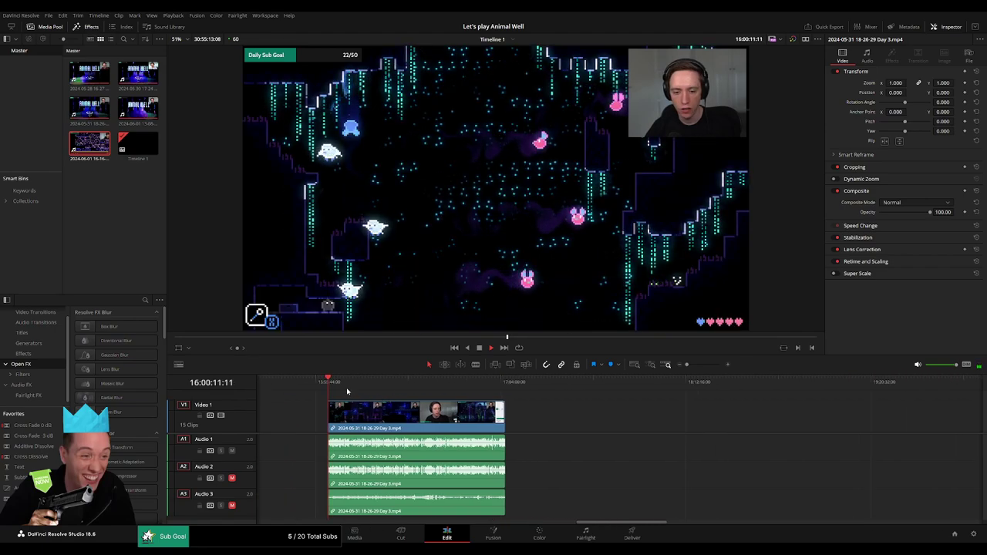
{"action": "left_click", "coordinate": [342, 382]}
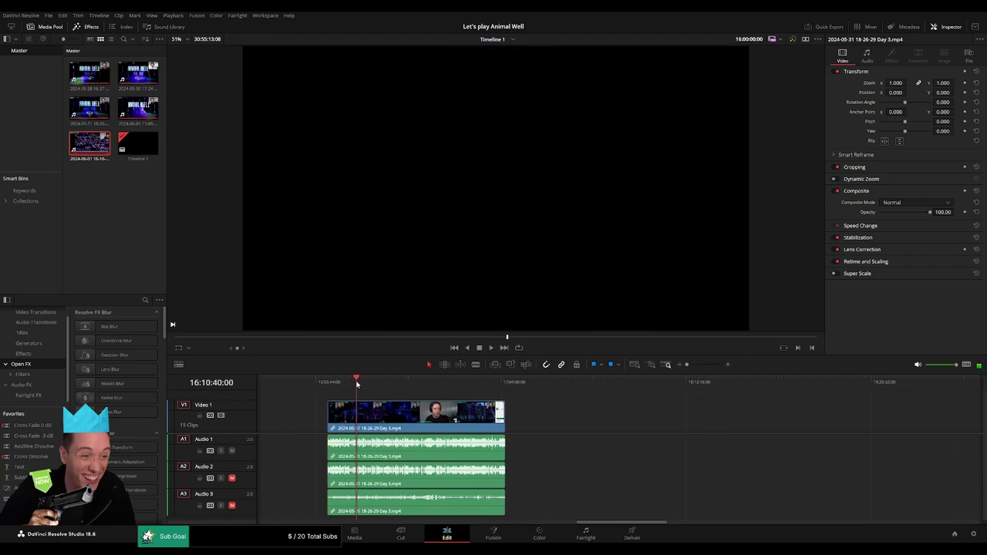
- Play and rewatch the Day 3 footage between about 16:51:52 and 16:51:58
{"action": "left_click_drag", "start_coordinate": [341, 384], "coordinate": [469, 391]}
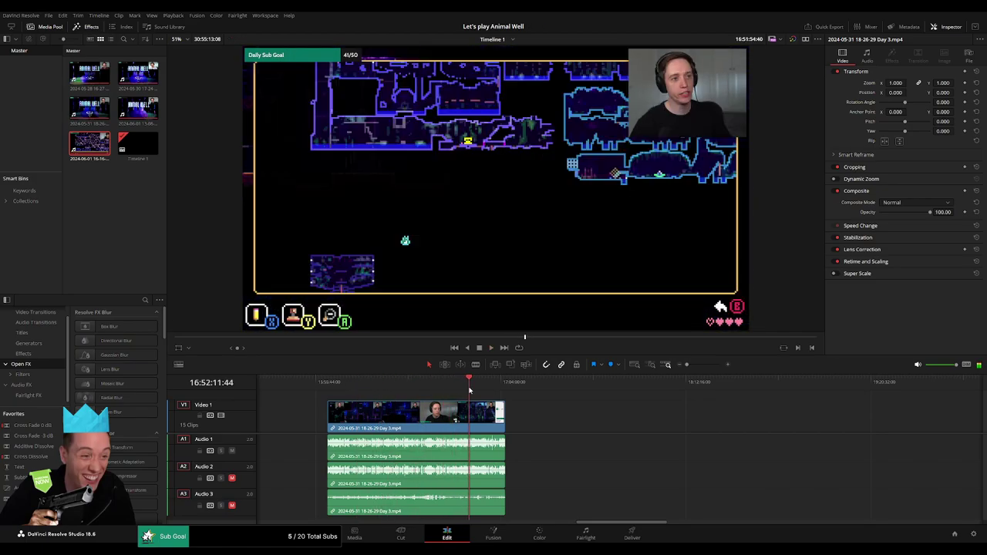
{"action": "key", "text": "space"}
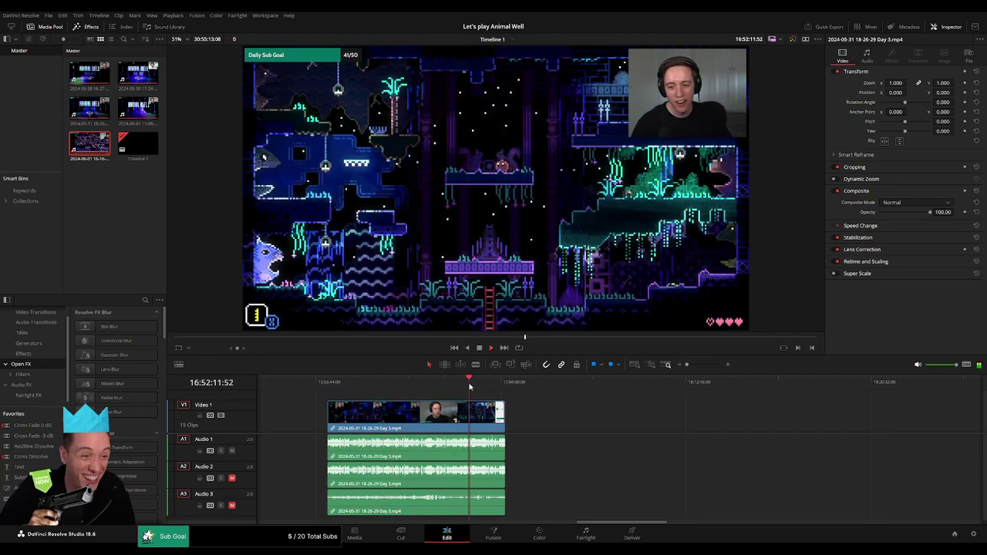
{"action": "left_click", "coordinate": [709, 367]}
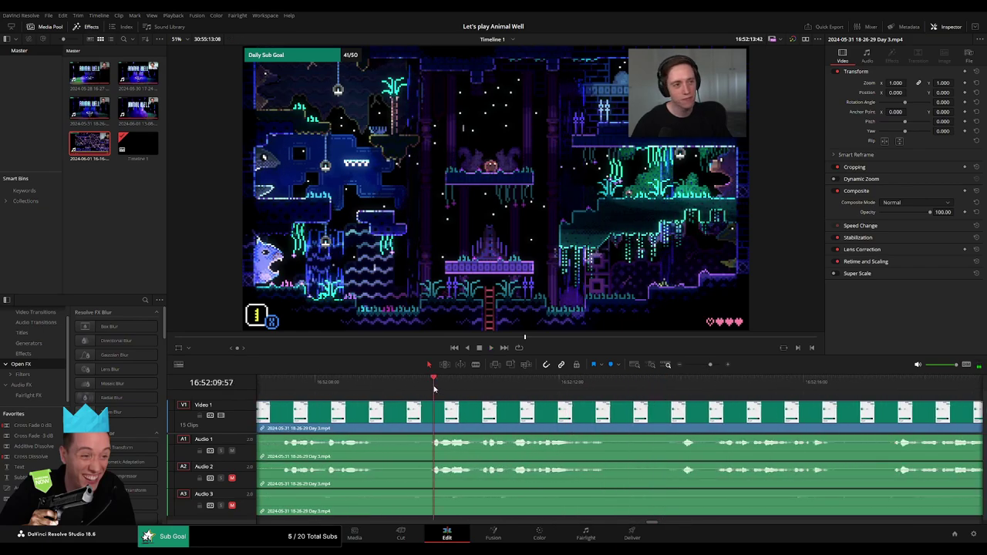
{"action": "key", "text": "space"}
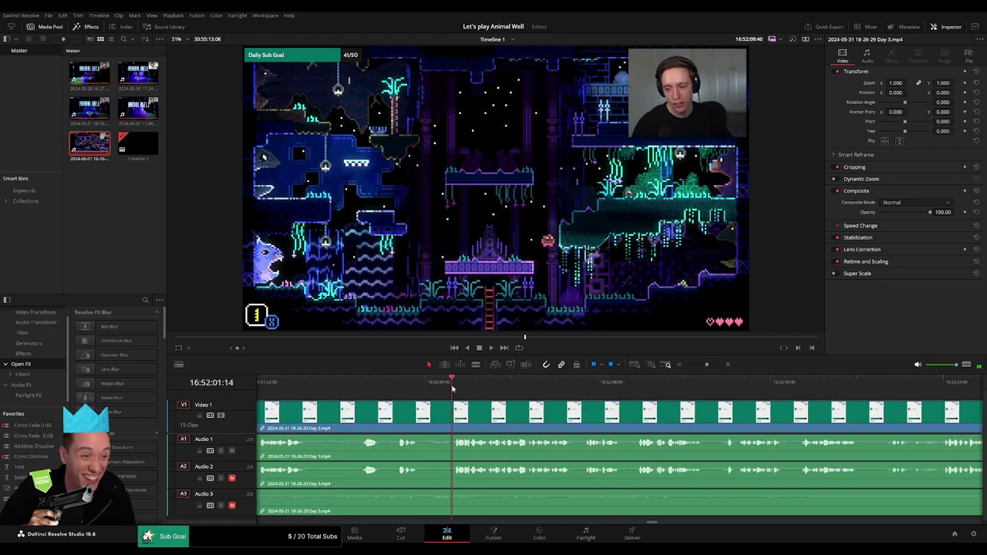
{"action": "key", "text": "shift+Left"}
{"action": "left_click", "coordinate": [482, 389]}
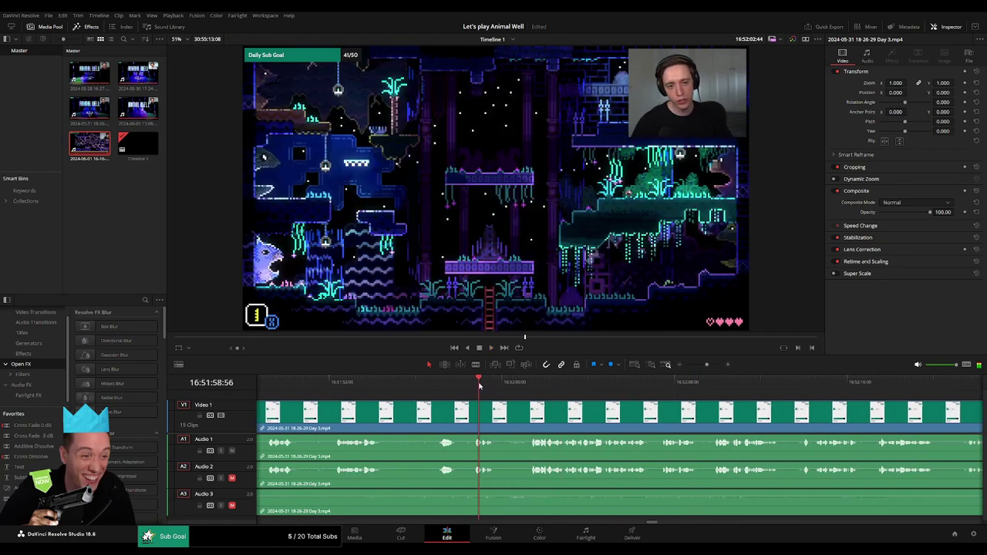
{"action": "left_click", "coordinate": [415, 384]}
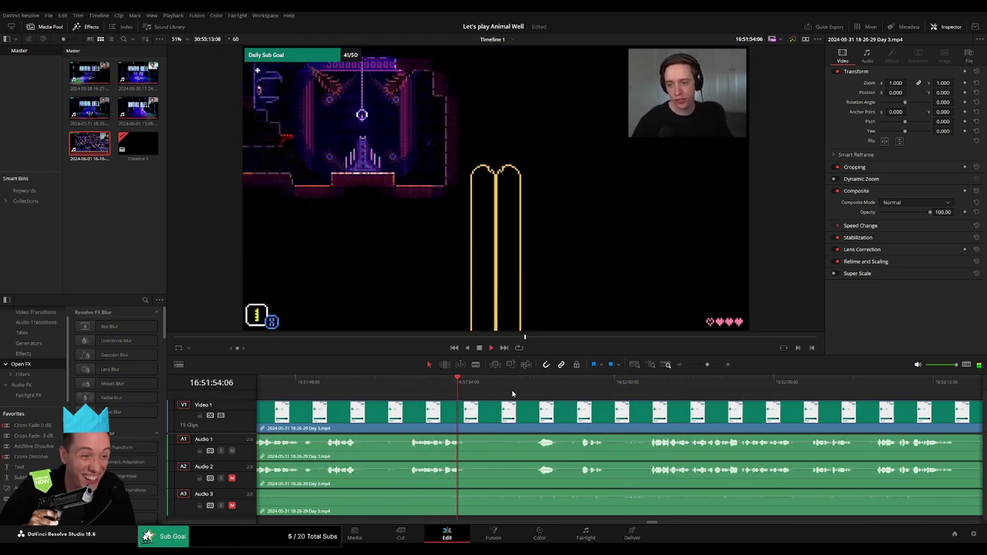
{"action": "left_click", "coordinate": [461, 391]}
- Check later gameplay and park the playhead at 16:52:29:30 for the next cut
{"action": "scroll", "coordinate": [635, 388], "scroll_direction": "down", "scroll_amount": 2}
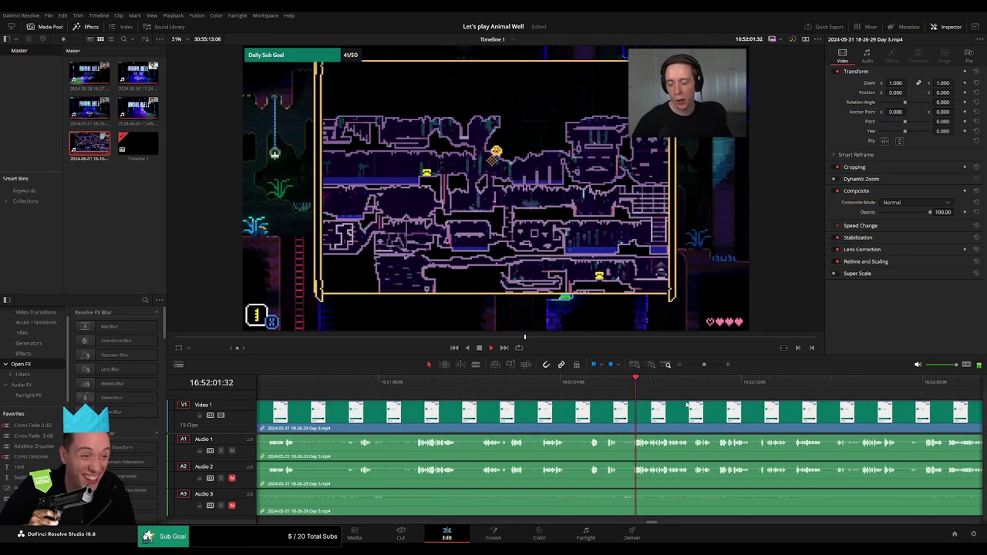
{"action": "scroll", "coordinate": [466, 395], "scroll_direction": "right", "scroll_amount": 3}
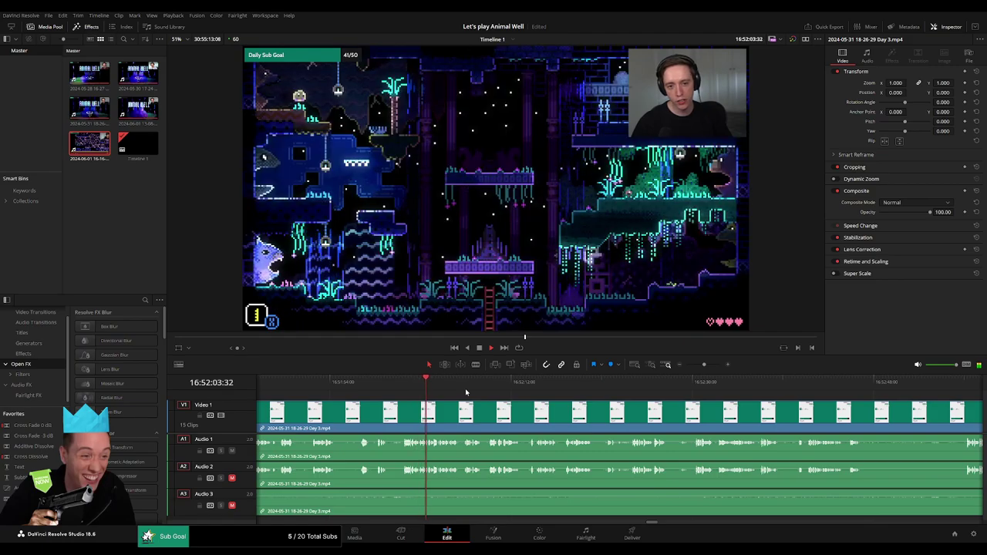
{"action": "left_click", "coordinate": [599, 382]}
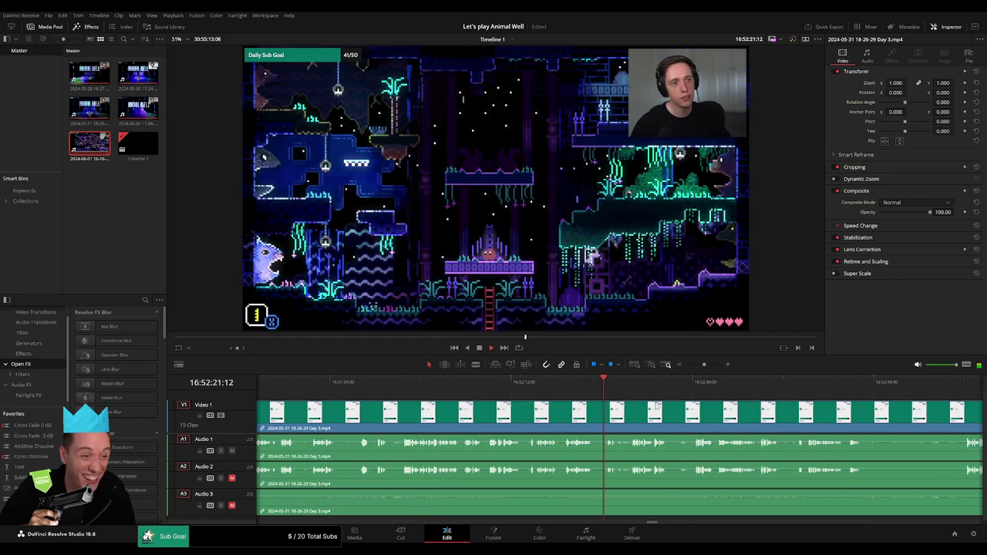
{"action": "scroll", "coordinate": [470, 388], "scroll_direction": "right", "scroll_amount": 2}
{"action": "left_click", "coordinate": [470, 388]}
{"action": "left_click", "coordinate": [539, 393]}
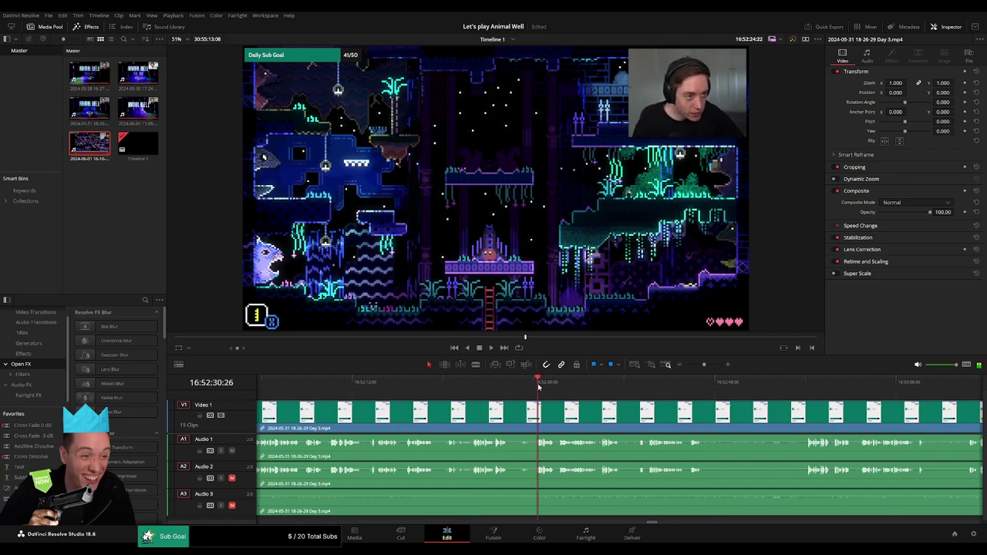
{"action": "scroll", "coordinate": [562, 400], "scroll_direction": "down", "scroll_amount": 2}
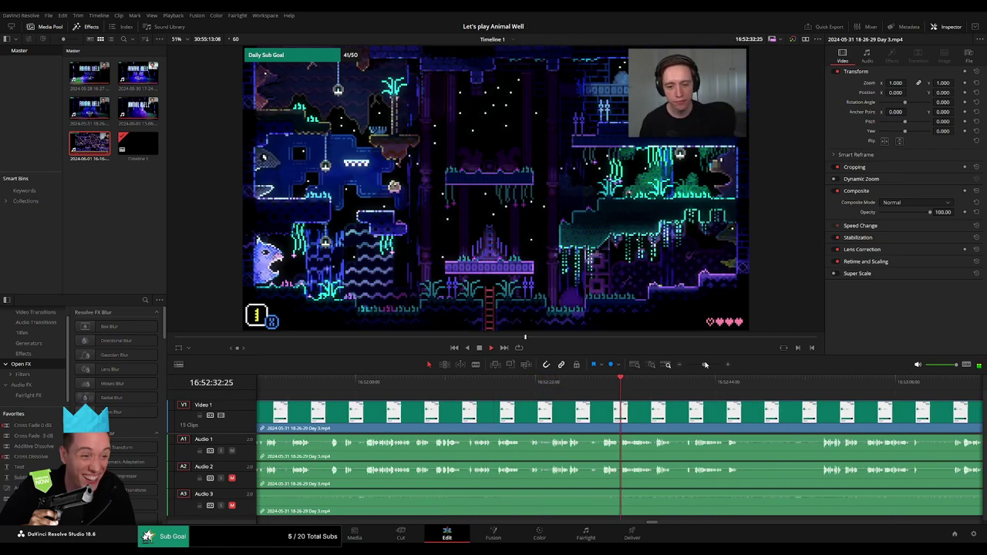
{"action": "left_click", "coordinate": [519, 395]}
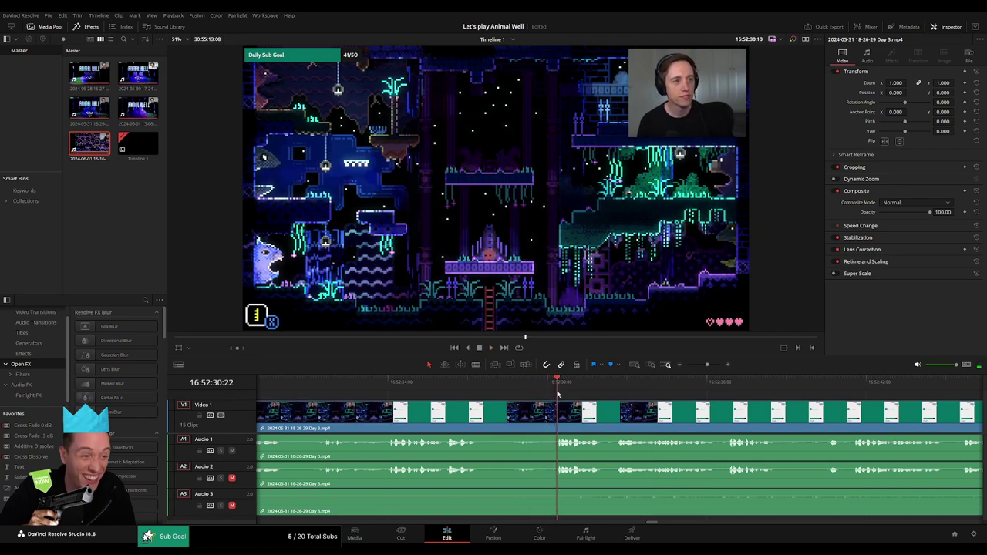
{"action": "left_click_drag", "start_coordinate": [550, 396], "coordinate": [534, 396]}
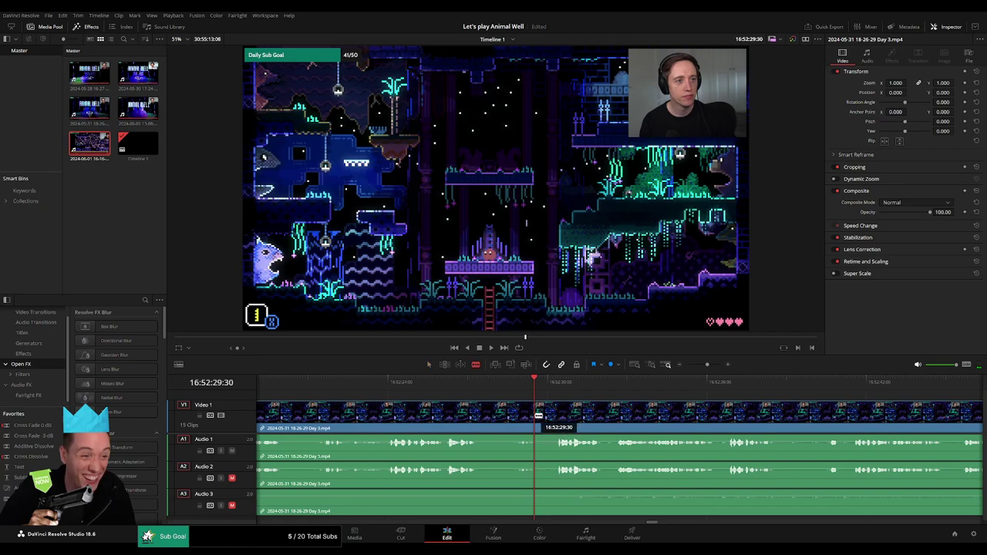
- Blade all tracks at 16:52:29:30 and push the remaining clip later, opening a gap
{"action": "left_click", "coordinate": [538, 417]}
{"action": "key", "text": "a"}
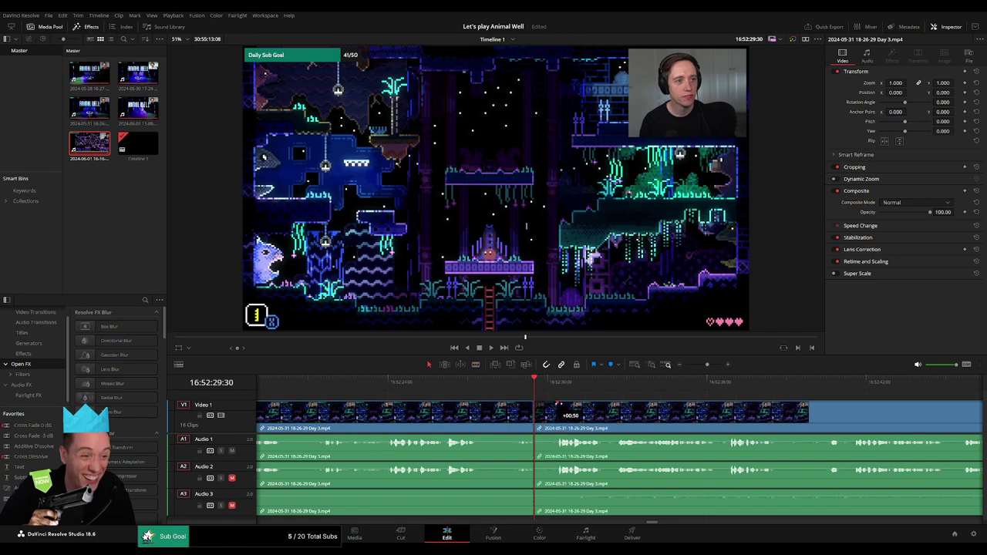
{"action": "left_click_drag", "start_coordinate": [553, 403], "coordinate": [561, 403]}
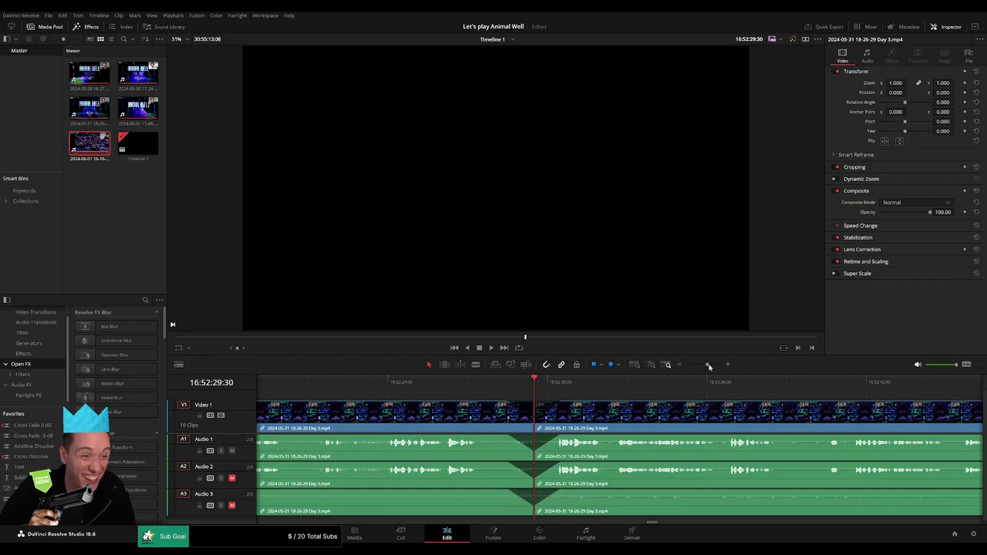
{"action": "scroll", "coordinate": [672, 414], "scroll_direction": "down", "scroll_amount": 5}
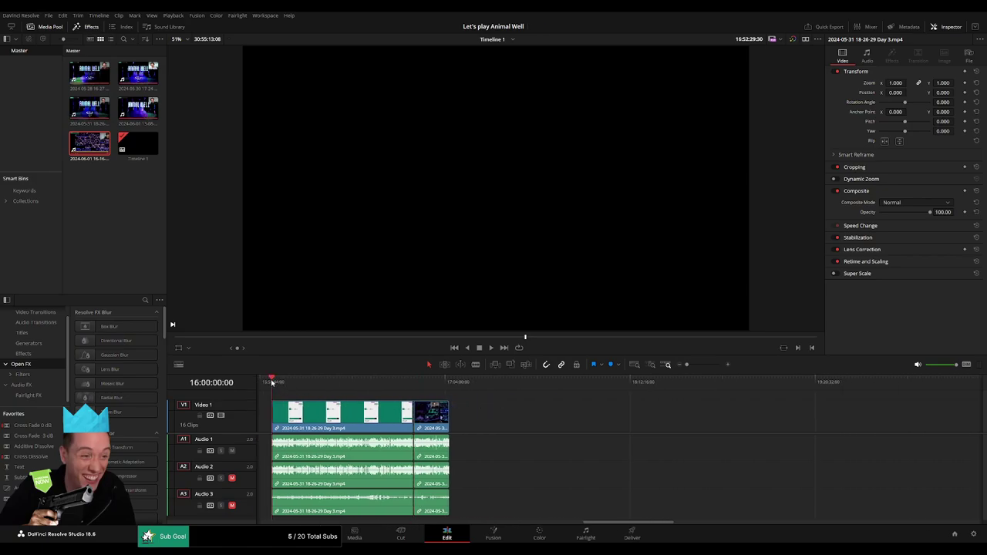
{"action": "left_click", "coordinate": [408, 383]}
{"action": "scroll", "coordinate": [408, 416], "scroll_direction": "right", "scroll_amount": 3}
- Reposition the second Day 3 piece further along the timeline
{"action": "left_click_drag", "start_coordinate": [336, 415], "coordinate": [672, 415]}
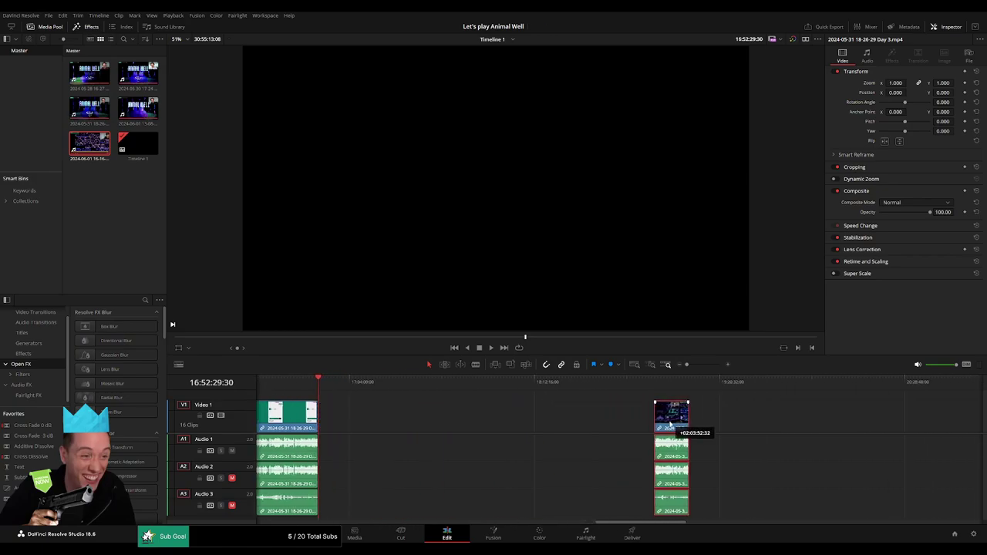
{"action": "left_click", "coordinate": [495, 419]}
{"action": "key", "text": "Escape"}
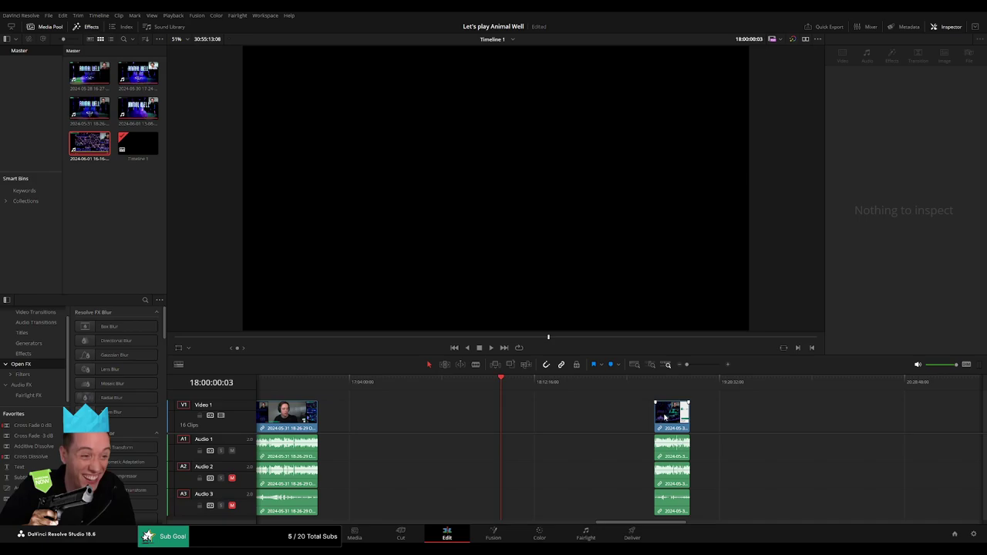
{"action": "left_click_drag", "start_coordinate": [673, 419], "coordinate": [520, 419]}
{"action": "scroll", "coordinate": [568, 414], "scroll_direction": "right", "scroll_amount": 3}
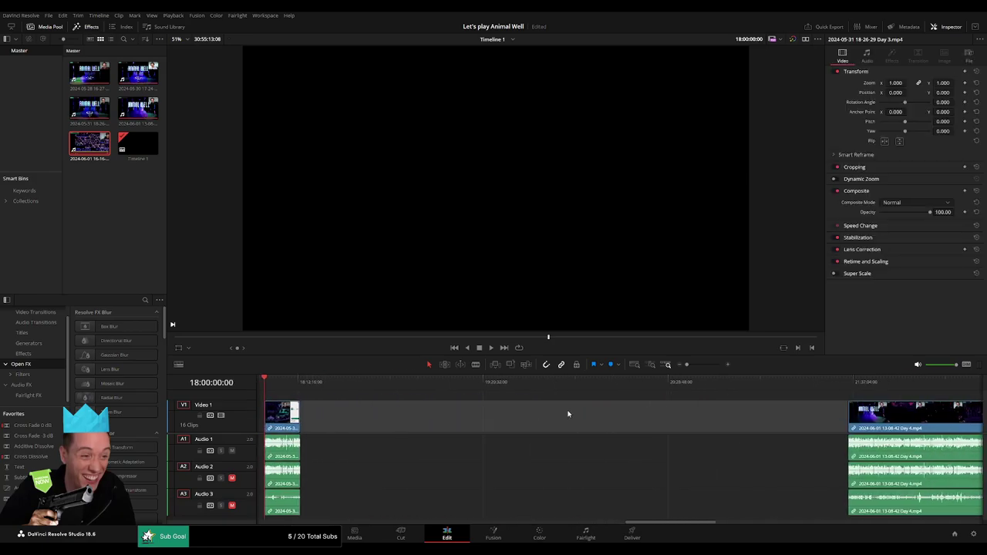
- Snap the Day 4 clip to the end of the Day 3 footage and play the join
{"action": "left_click_drag", "start_coordinate": [885, 421], "coordinate": [333, 396]}
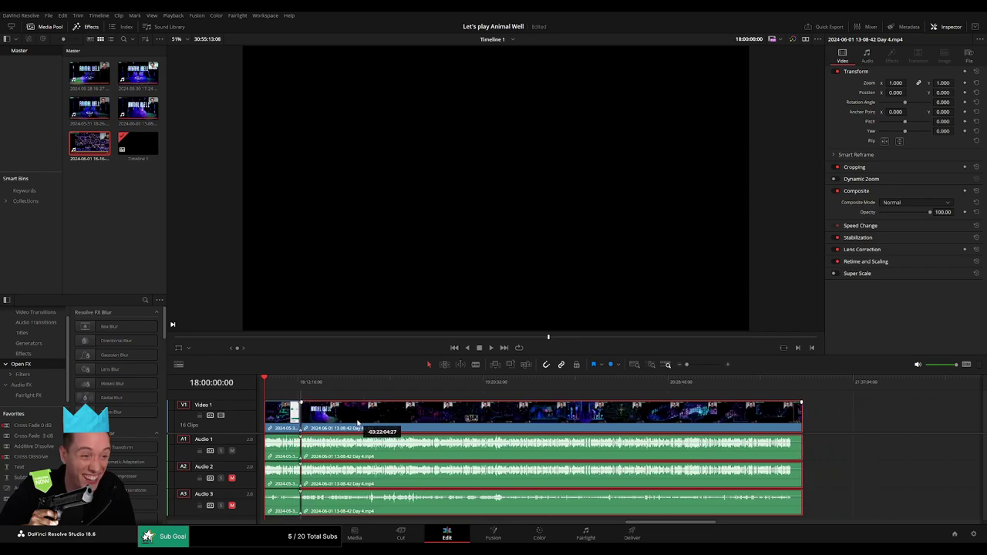
{"action": "key", "text": "space"}
{"action": "scroll", "coordinate": [371, 394], "scroll_direction": "left", "scroll_amount": 3}
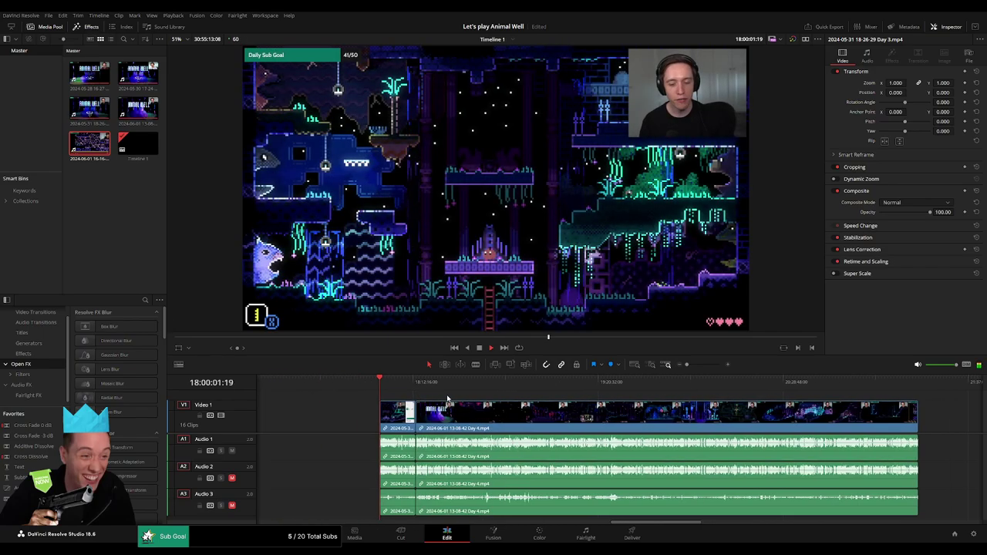
{"action": "left_click", "coordinate": [417, 390]}
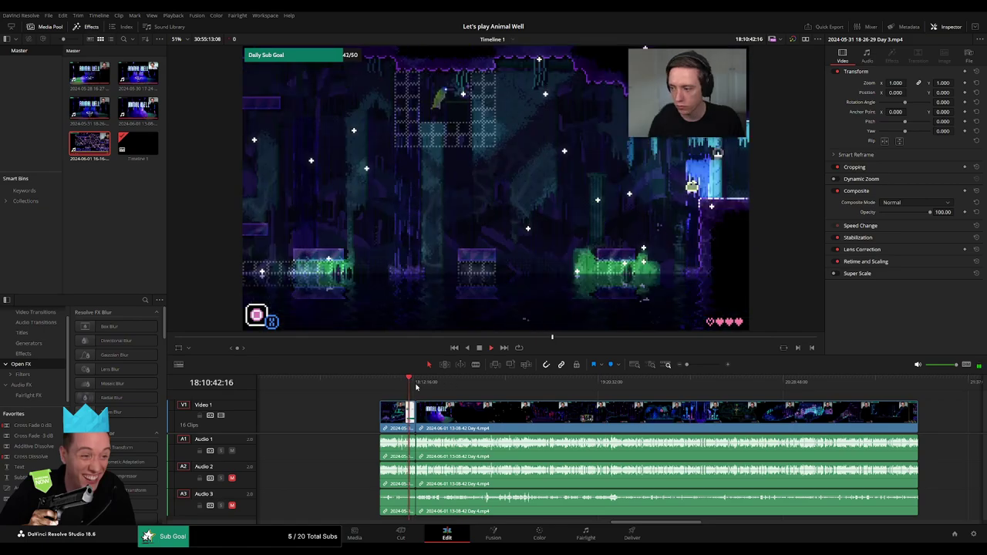
{"action": "left_click", "coordinate": [708, 365]}
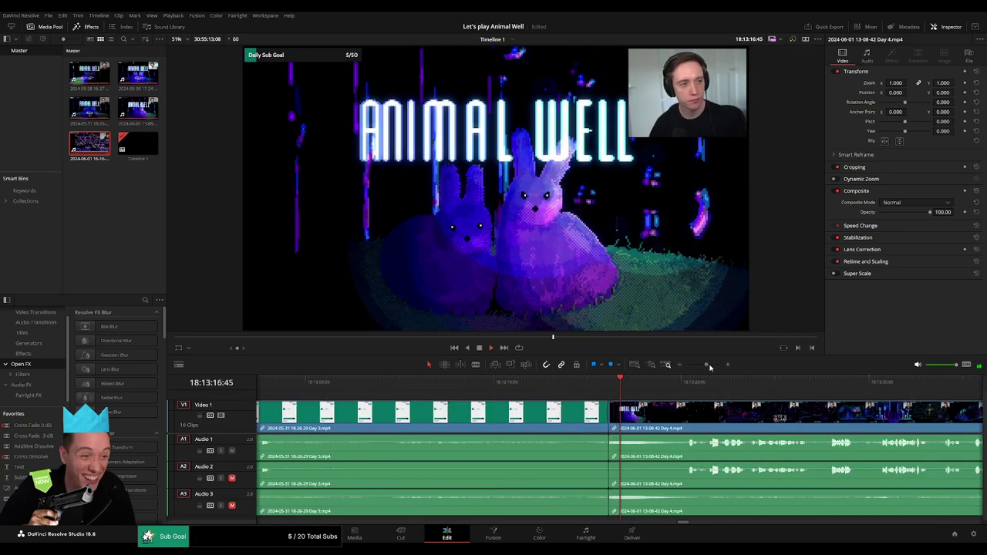
{"action": "left_click", "coordinate": [316, 384]}
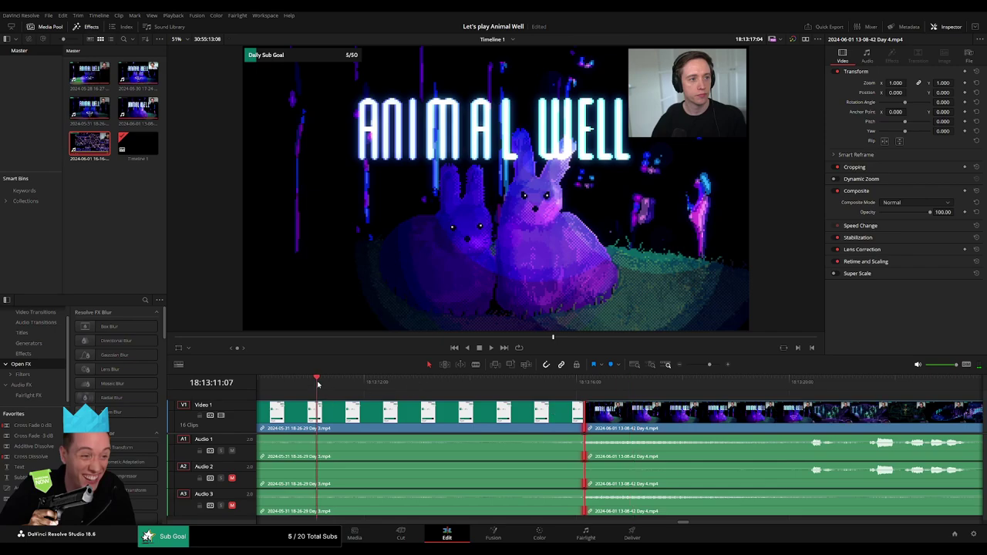
{"action": "scroll", "coordinate": [362, 400], "scroll_direction": "left", "scroll_amount": 3}
{"action": "left_click", "coordinate": [701, 368]}
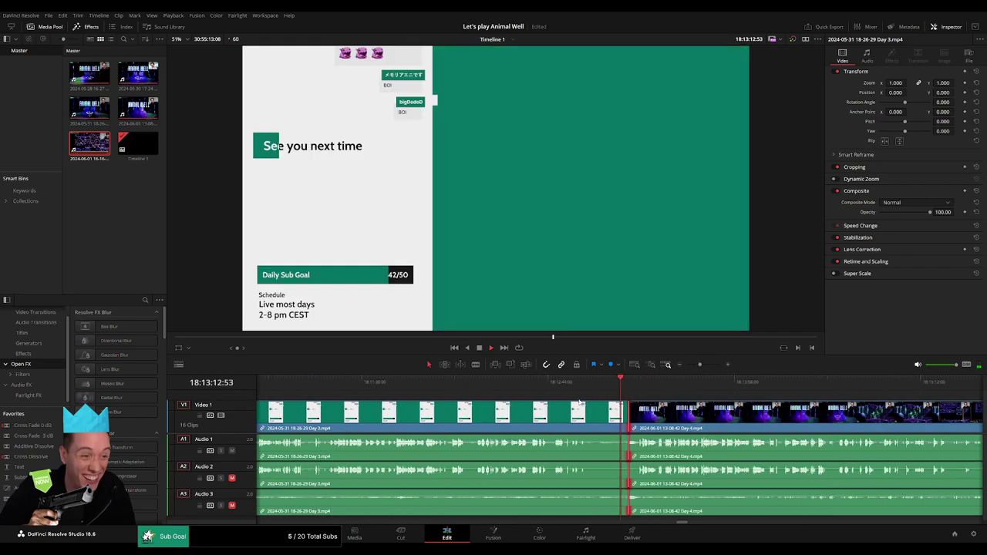
{"action": "left_click_drag", "start_coordinate": [551, 390], "coordinate": [558, 389]}
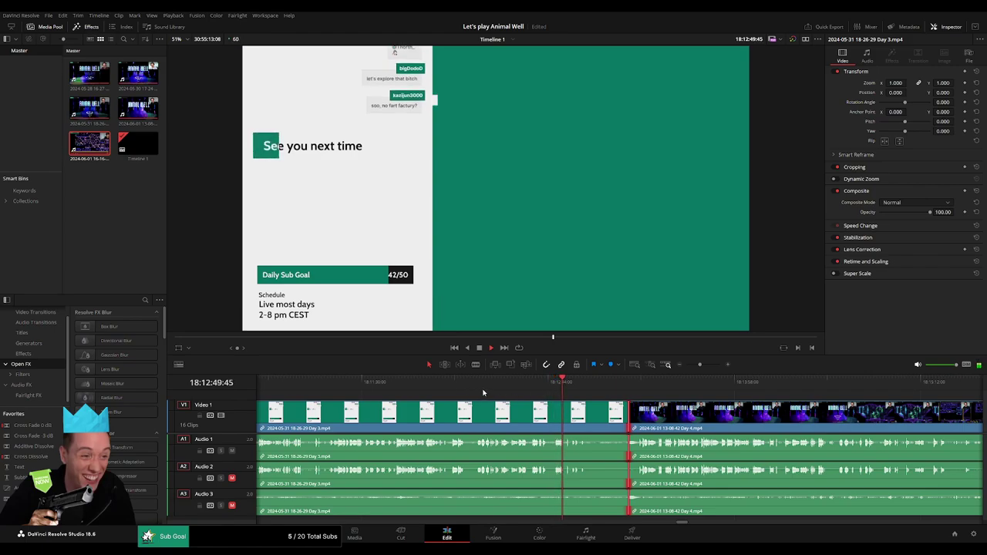
{"action": "left_click", "coordinate": [453, 383]}
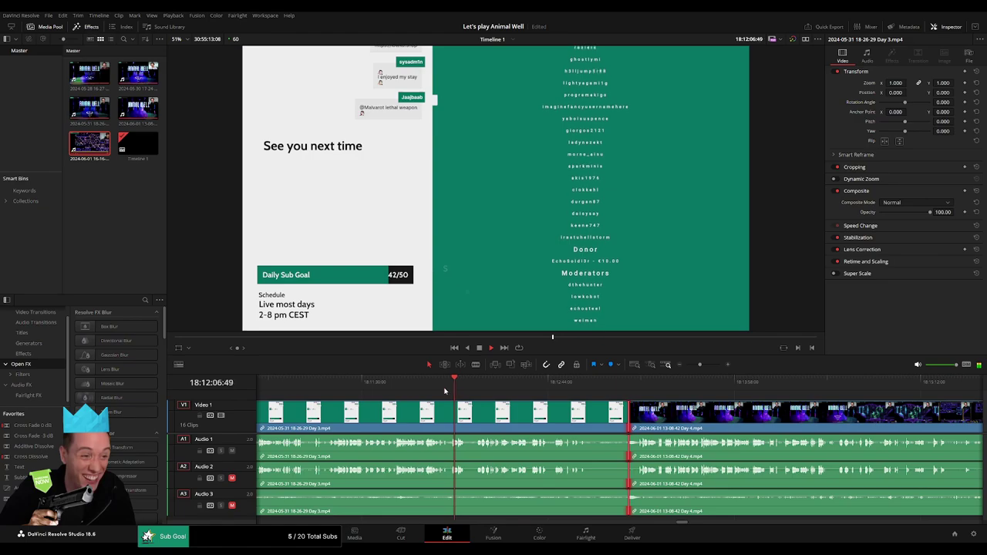
{"action": "left_click", "coordinate": [344, 391]}
{"action": "scroll", "coordinate": [345, 391], "scroll_direction": "left", "scroll_amount": 3}
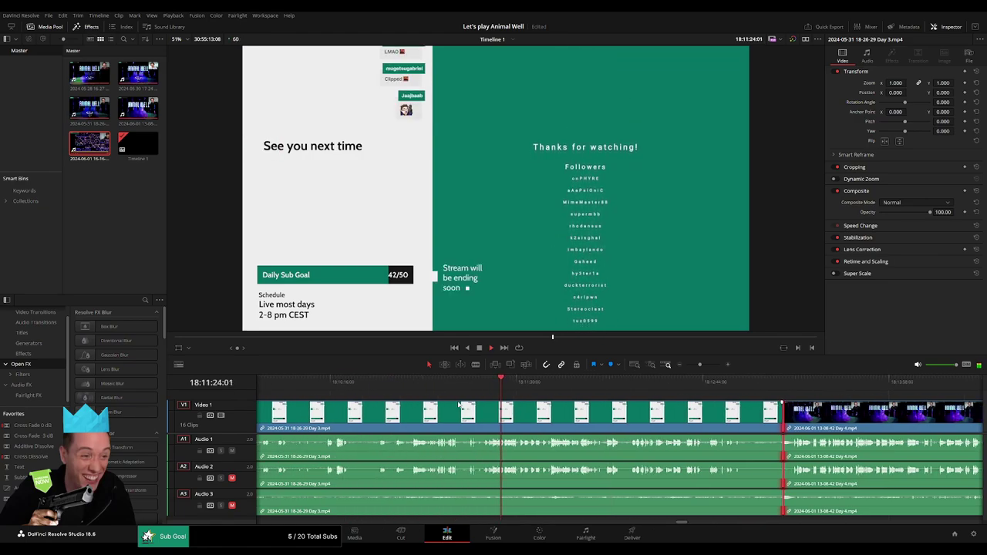
{"action": "left_click", "coordinate": [416, 390]}
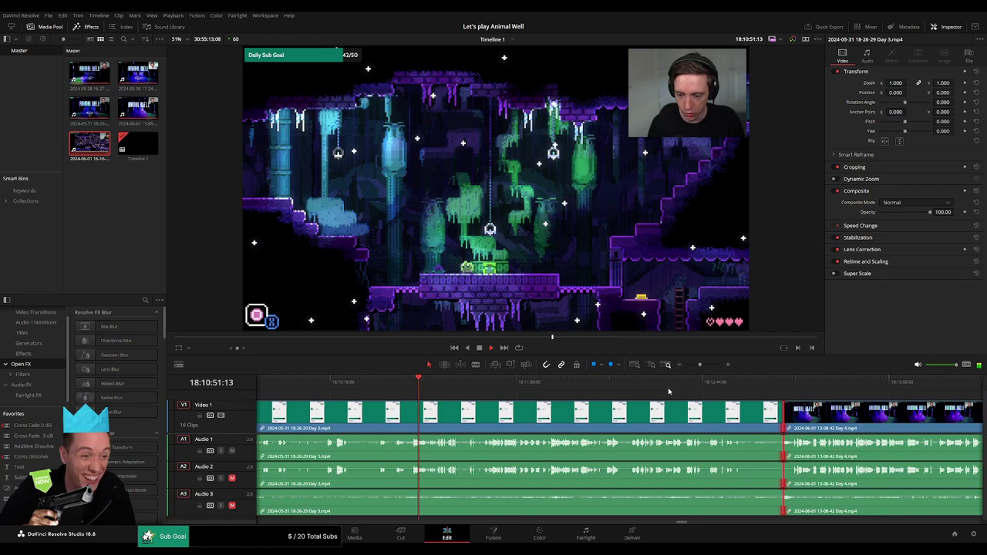
{"action": "left_click_drag", "start_coordinate": [700, 365], "coordinate": [708, 364]}
{"action": "scroll", "coordinate": [707, 368], "scroll_direction": "right", "scroll_amount": 5}
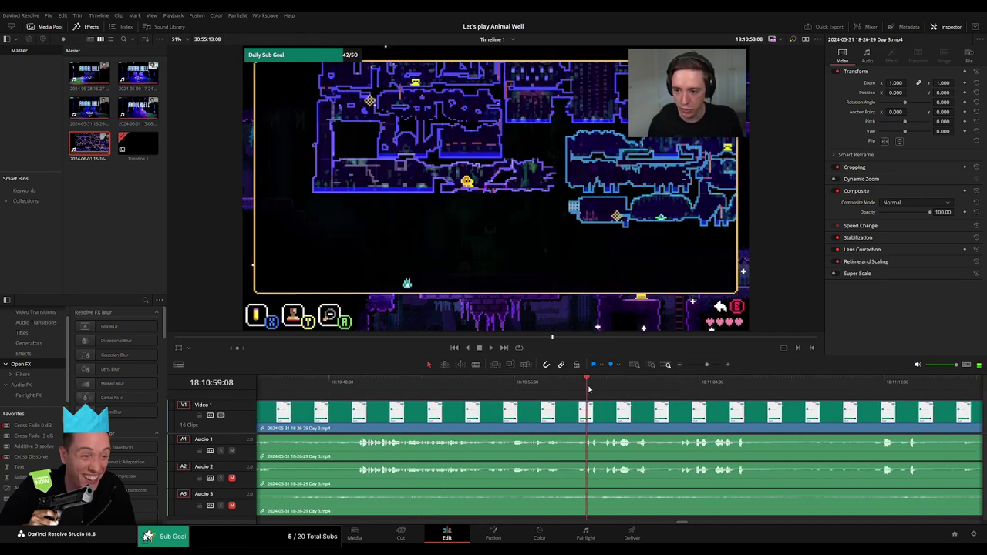
{"action": "left_click", "coordinate": [423, 382]}
{"action": "left_click", "coordinate": [336, 383]}
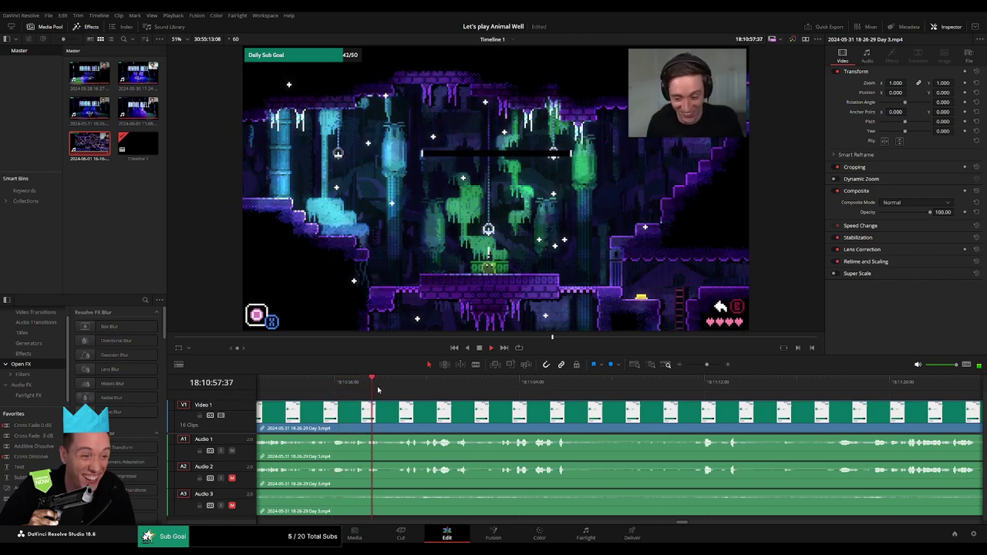
{"action": "scroll", "coordinate": [434, 400], "scroll_direction": "left", "scroll_amount": 5}
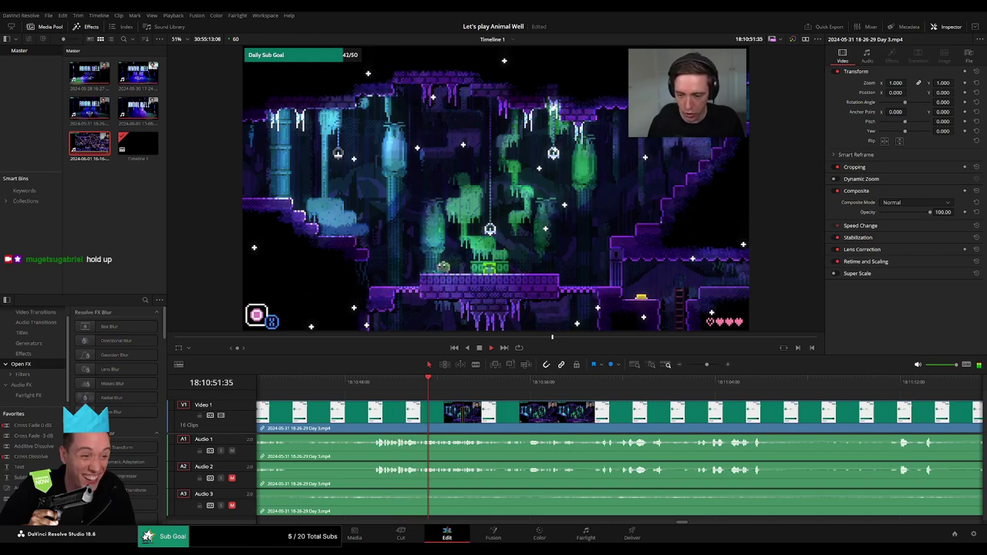
{"action": "scroll", "coordinate": [451, 396], "scroll_direction": "right", "scroll_amount": 2}
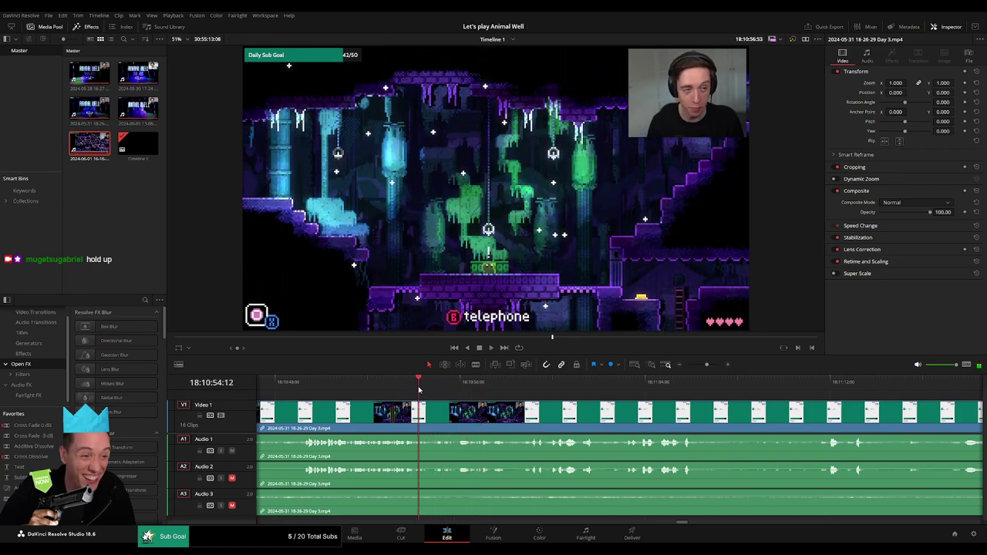
{"action": "key", "text": "space"}
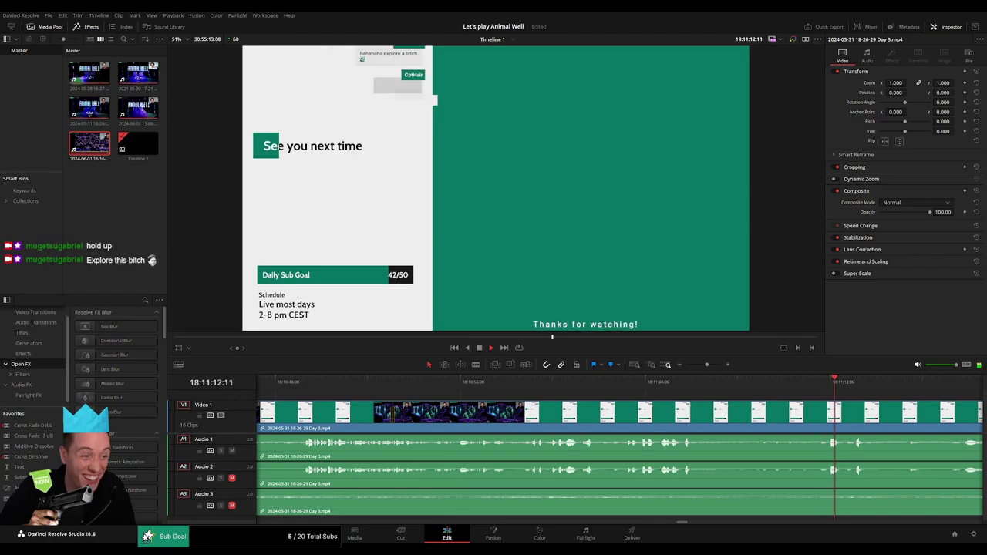
{"action": "left_click", "coordinate": [399, 383]}
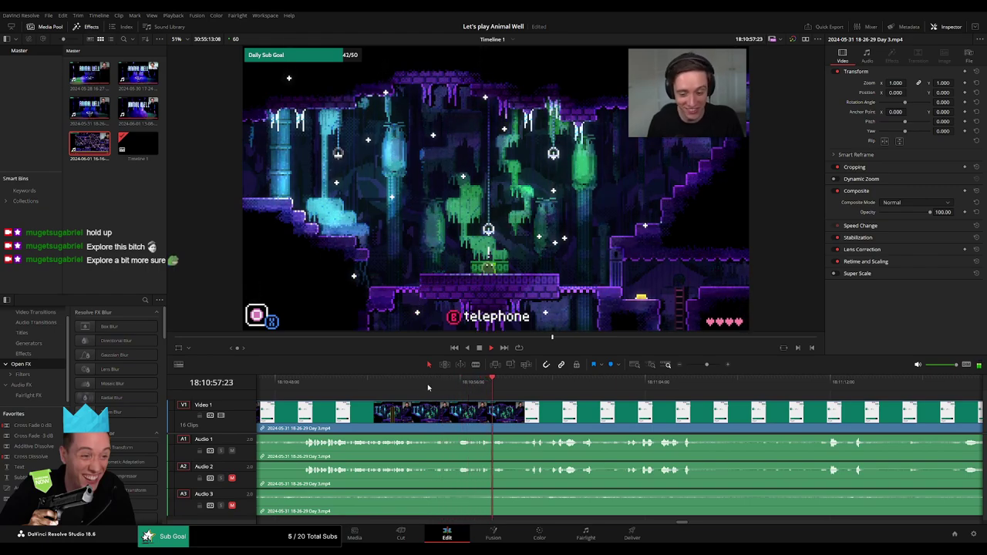
{"action": "left_click", "coordinate": [437, 386]}
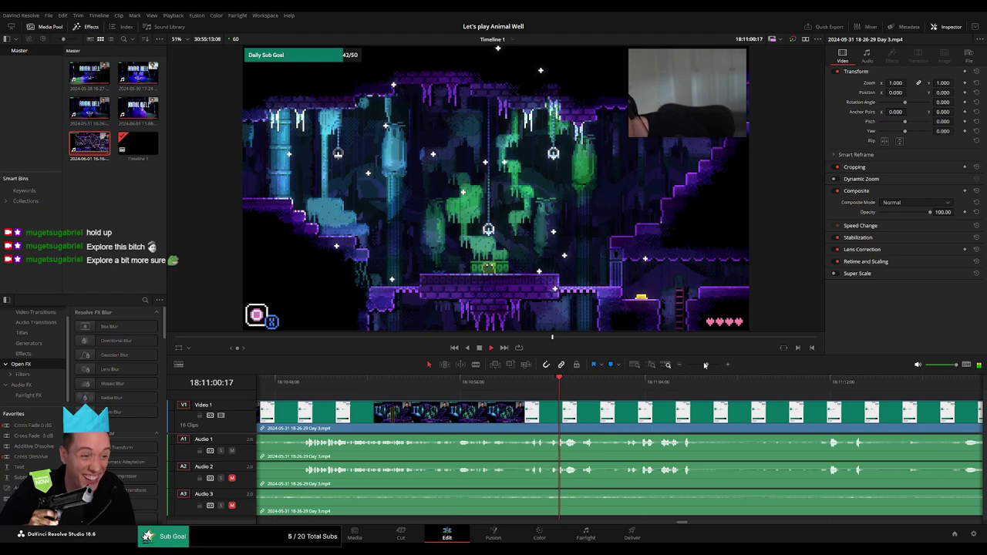
{"action": "left_click_drag", "start_coordinate": [706, 364], "coordinate": [705, 364]}
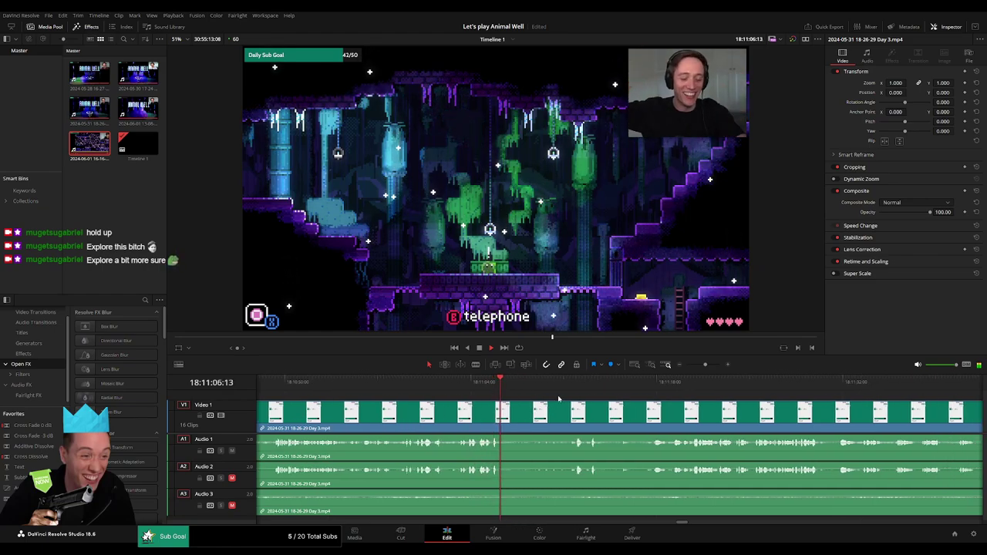
- Jump the playhead ahead into the end-screen credits past 18:11:11
{"action": "left_click", "coordinate": [573, 381]}
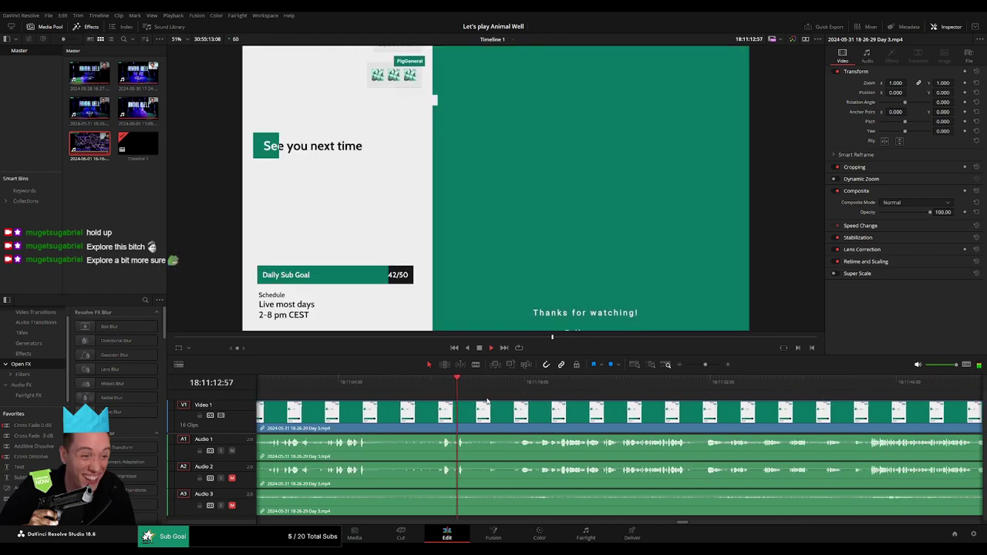
{"action": "left_click", "coordinate": [517, 382]}
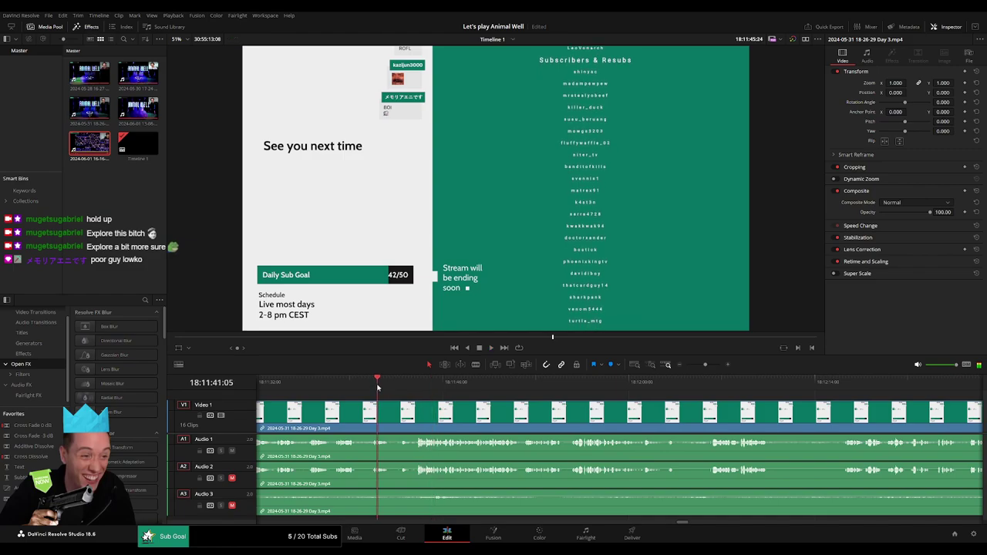
- Cut every track at the current frame and play from a later point in Day 3
{"action": "key", "text": "b"}
{"action": "left_click", "coordinate": [397, 413]}
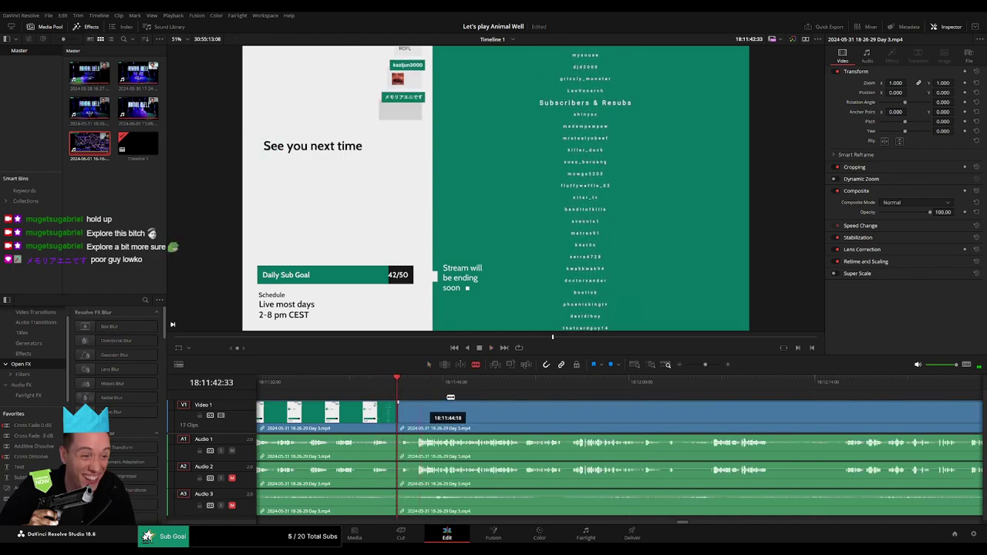
{"action": "left_click", "coordinate": [572, 382]}
{"action": "key", "text": "space"}
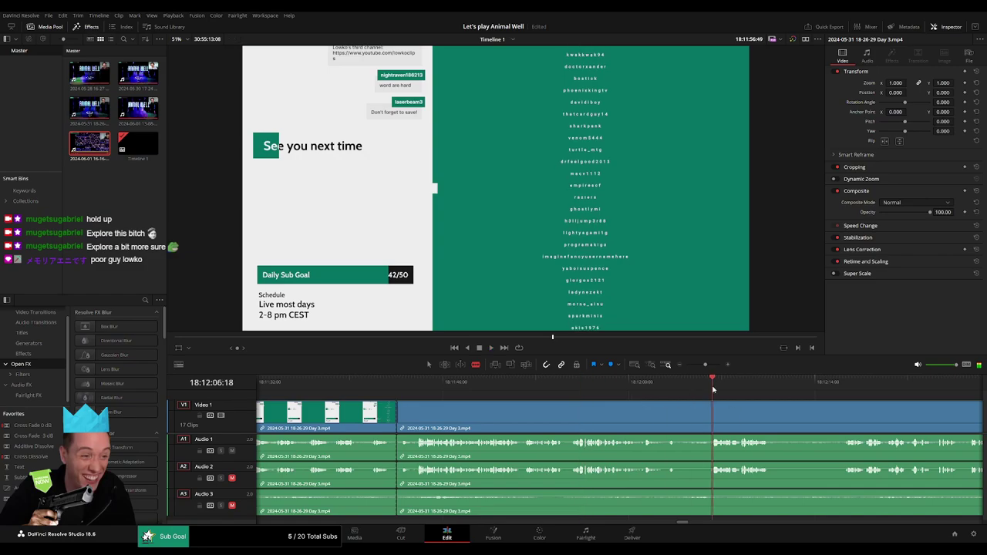
{"action": "scroll", "coordinate": [709, 385], "scroll_direction": "down", "scroll_amount": 3}
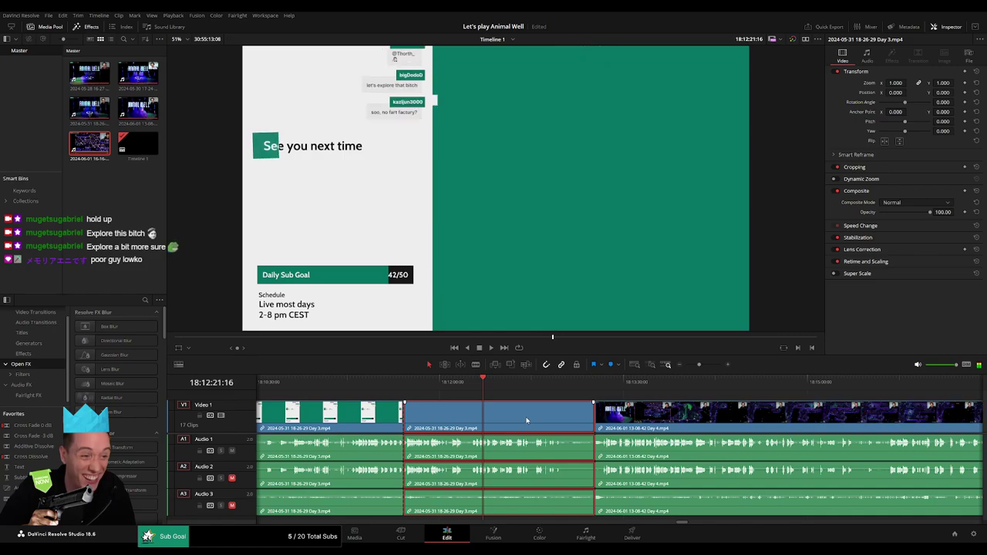
- Delete the end-of-stream Day 3 section, slide Day 4 left into the gap, and play the join
{"action": "key", "text": "Delete"}
{"action": "left_click_drag", "start_coordinate": [638, 424], "coordinate": [402, 418]}
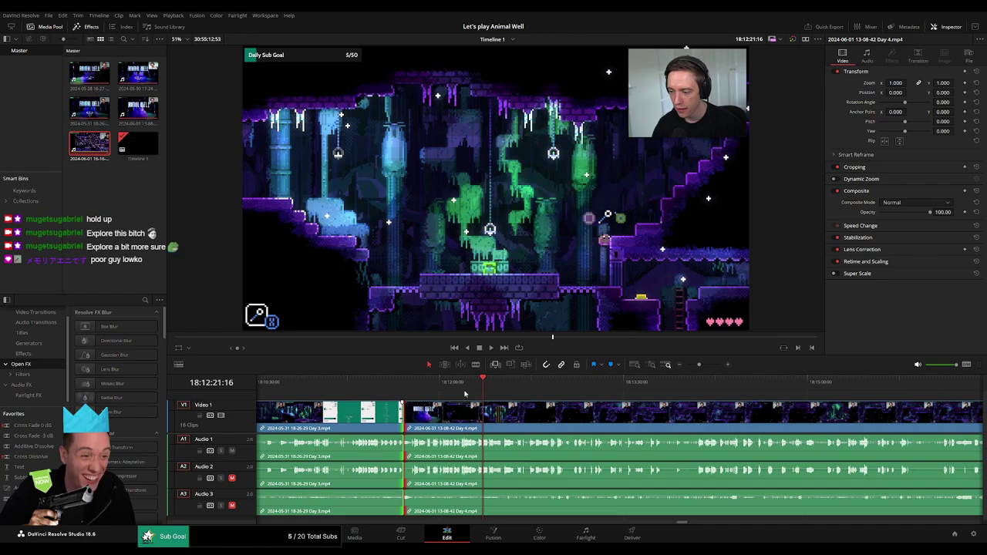
{"action": "left_click", "coordinate": [400, 382]}
{"action": "key", "text": "space"}
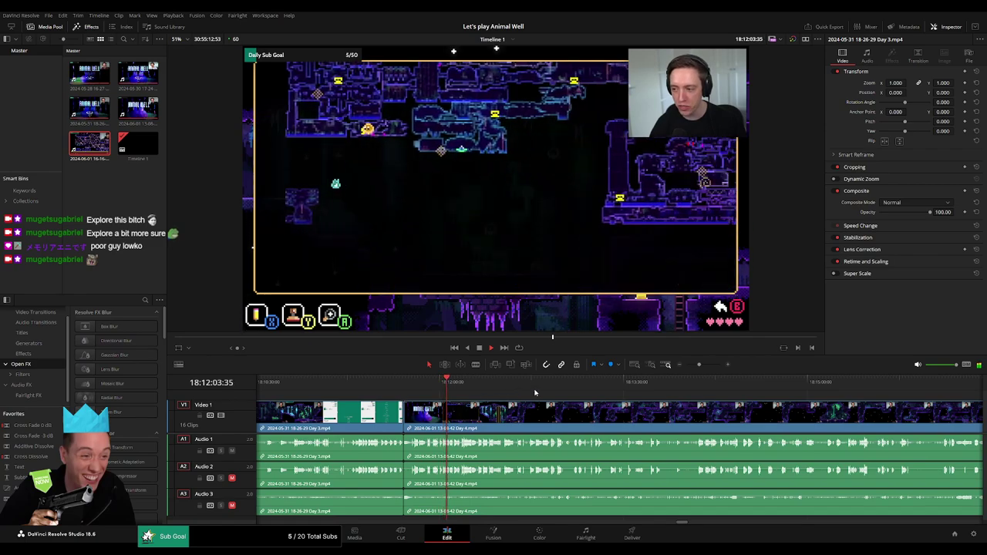
- Zoom the timeline out, scrub through Day 4 to about 18:52:24, then zoom back in
{"action": "left_click", "coordinate": [694, 368]}
{"action": "left_click_drag", "start_coordinate": [694, 368], "coordinate": [688, 366]}
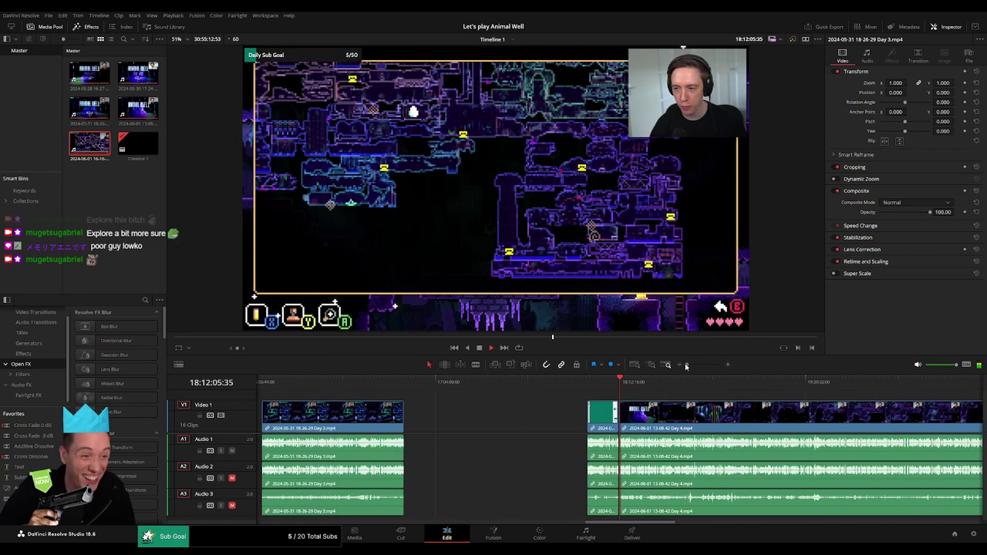
{"action": "left_click", "coordinate": [345, 385]}
{"action": "left_click_drag", "start_coordinate": [344, 385], "coordinate": [442, 390]}
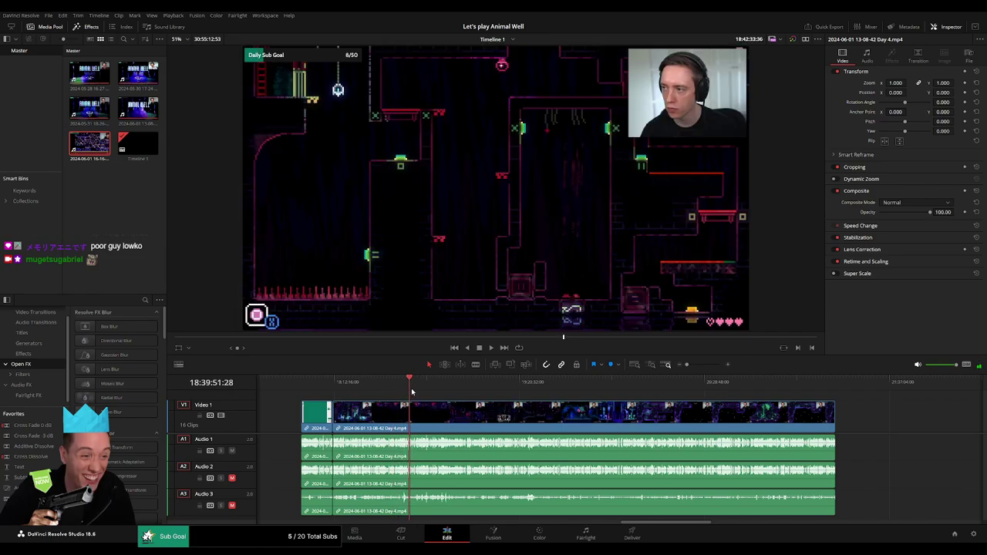
{"action": "key", "text": "space"}
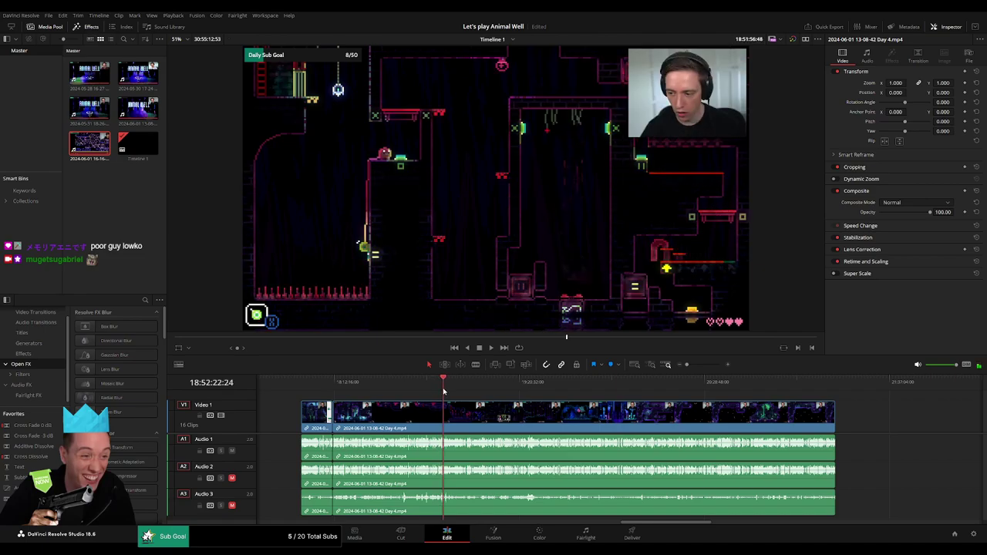
{"action": "left_click_drag", "start_coordinate": [686, 364], "coordinate": [707, 365]}
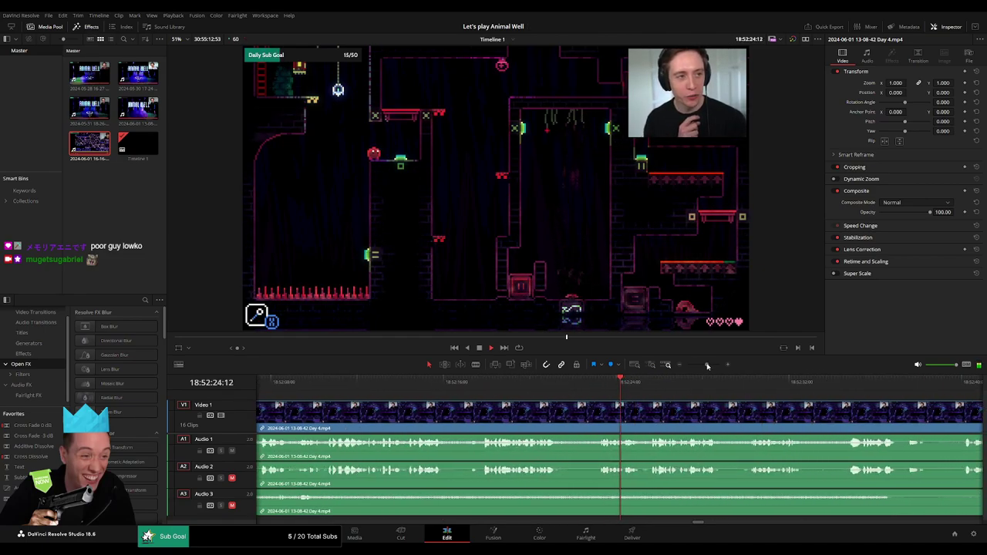
- Set the playhead to 18:52:17 and split the Day 4 clip there with Ctrl+B
{"action": "left_click_drag", "start_coordinate": [468, 386], "coordinate": [398, 386]}
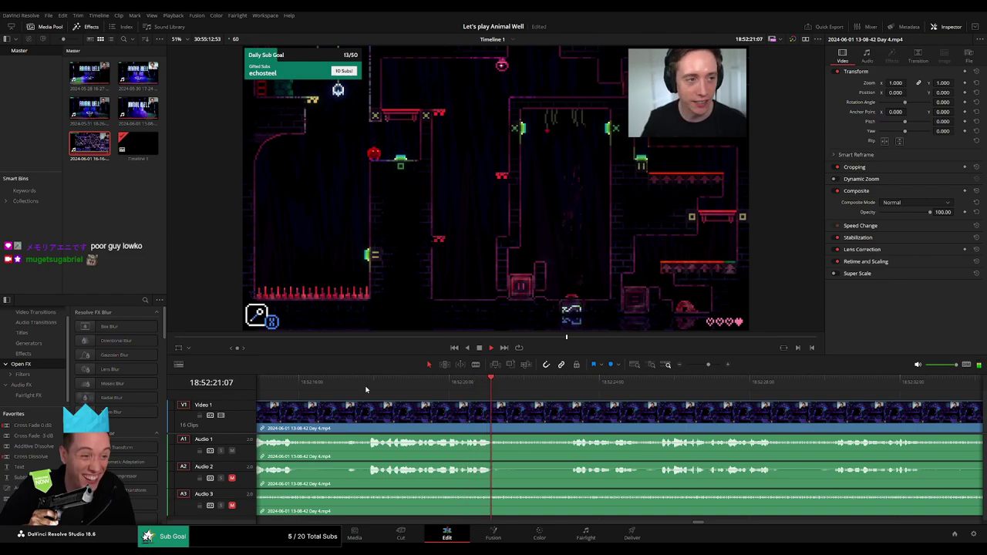
{"action": "left_click", "coordinate": [573, 383]}
{"action": "left_click_drag", "start_coordinate": [563, 382], "coordinate": [544, 382]}
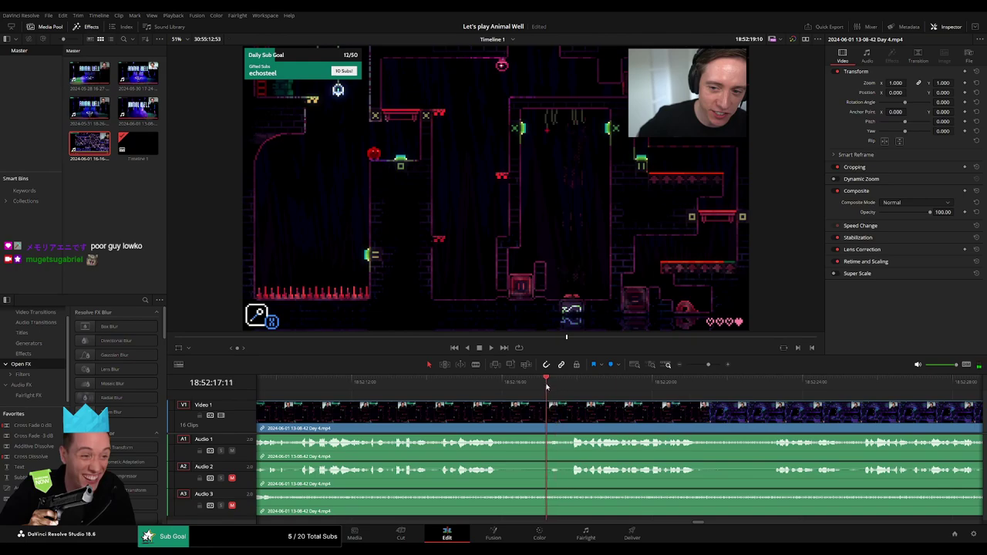
{"action": "key", "text": "ctrl+b"}
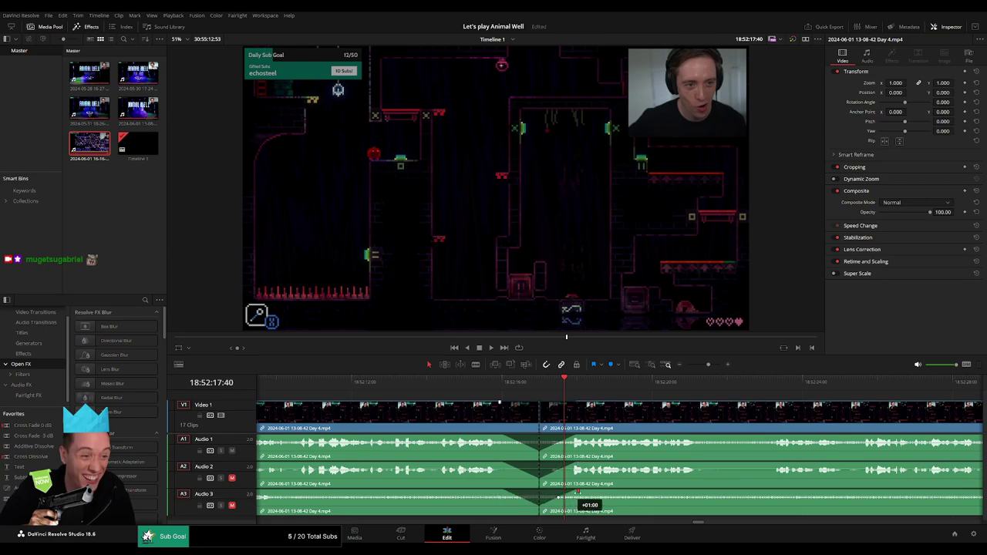
- Zoom out and drag the later part of the split Day 4 clip far right
{"action": "left_click_drag", "start_coordinate": [693, 369], "coordinate": [684, 370]}
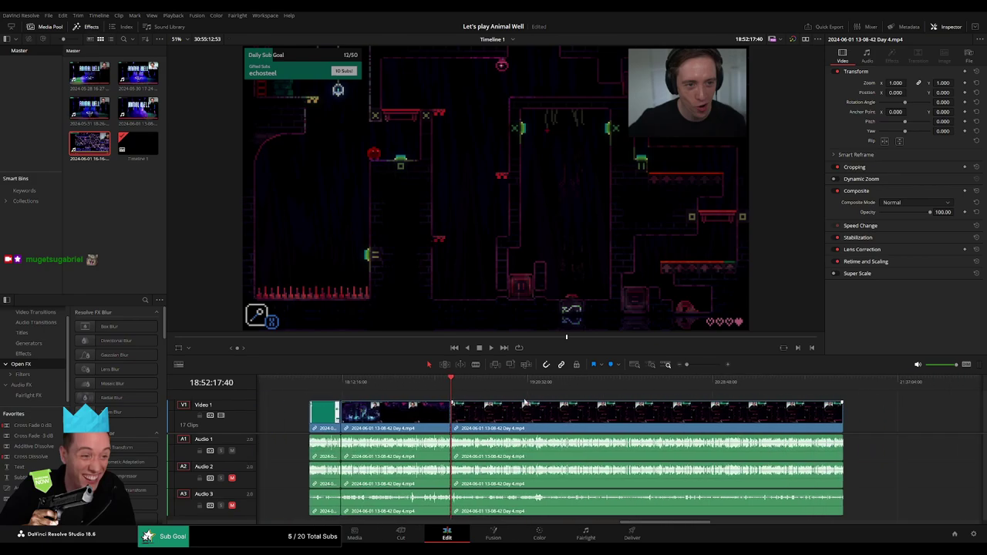
{"action": "left_click", "coordinate": [453, 389]}
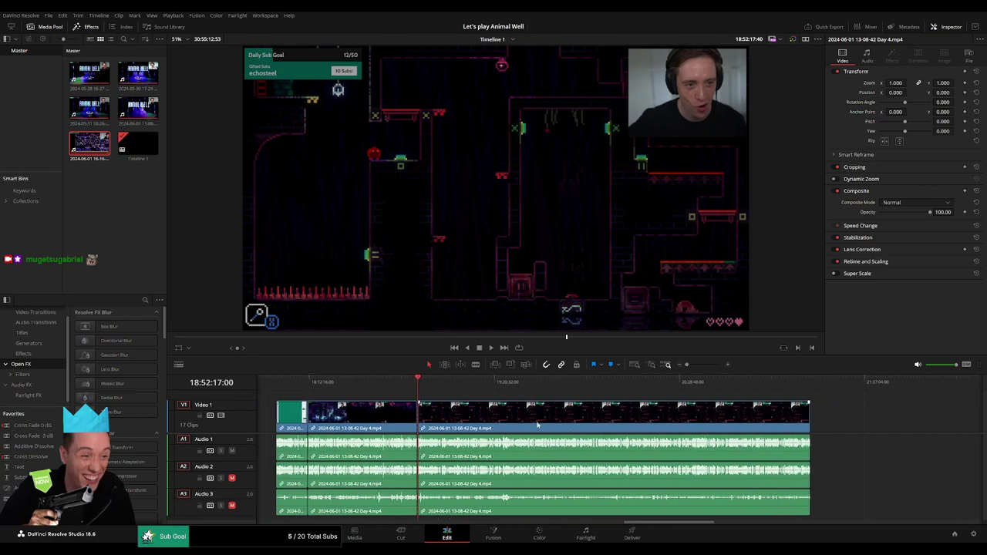
{"action": "left_click_drag", "start_coordinate": [463, 413], "coordinate": [740, 417]}
- Deselect, readjust the timeline zoom, and select the separated Day 4 section at 20:00:00
{"action": "left_click", "coordinate": [416, 418]}
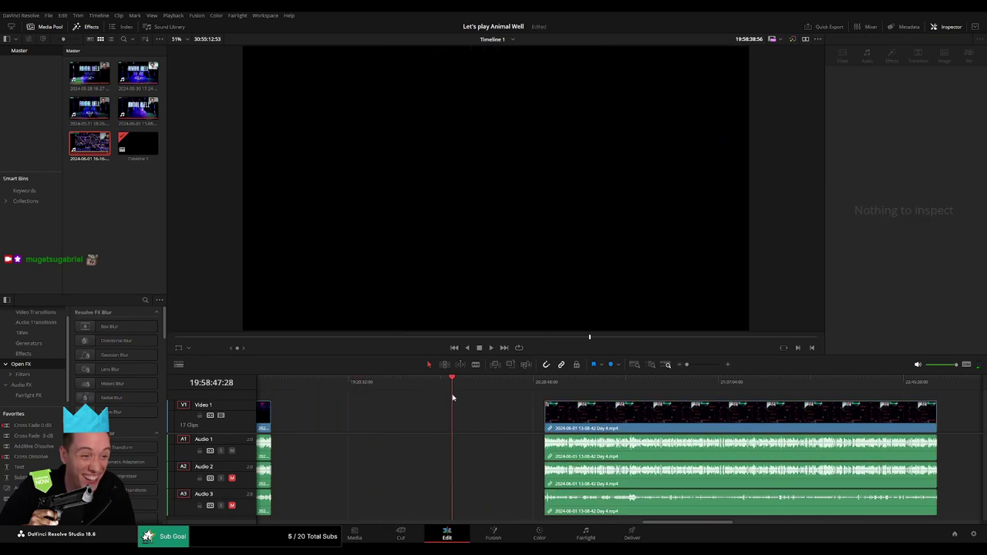
{"action": "left_click", "coordinate": [727, 364]}
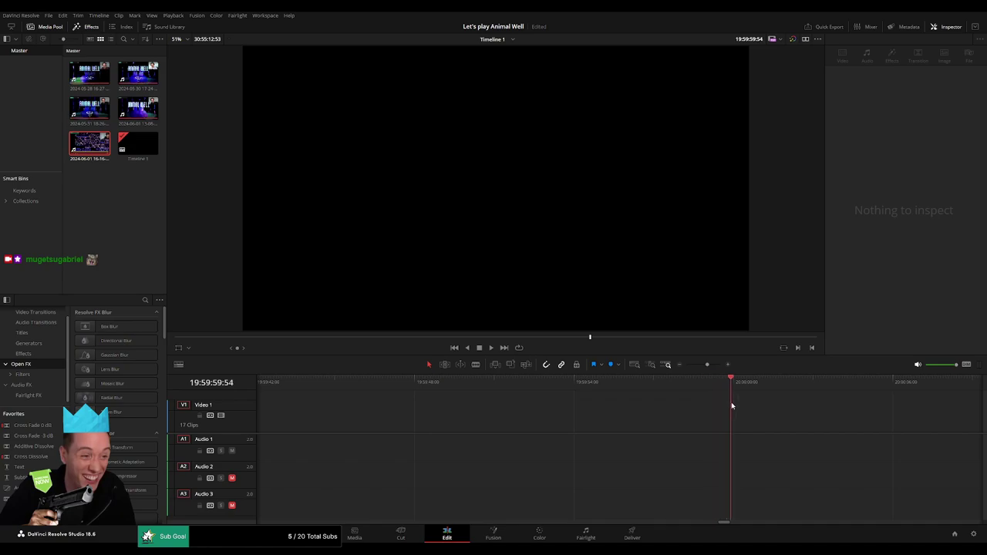
{"action": "left_click_drag", "start_coordinate": [709, 364], "coordinate": [687, 365]}
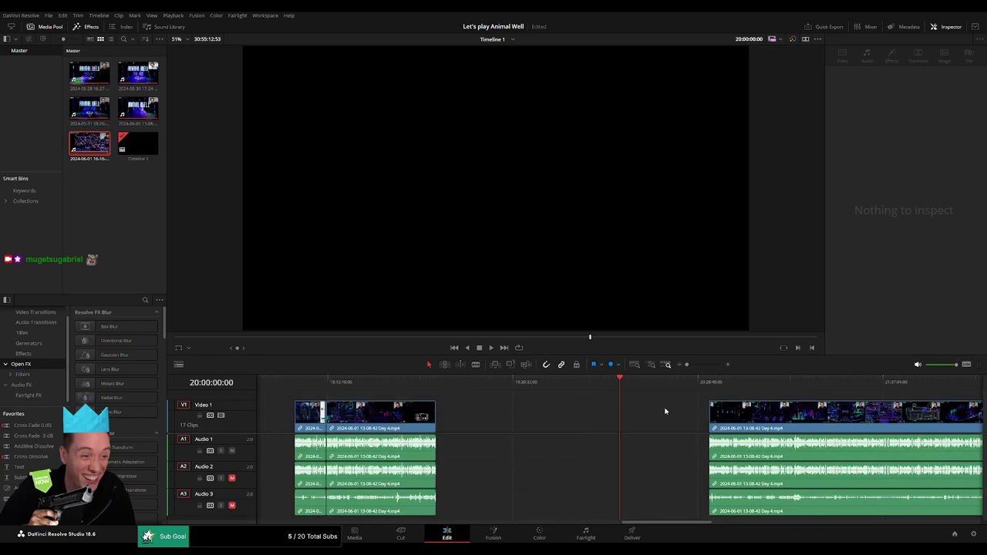
{"action": "left_click", "coordinate": [424, 419]}
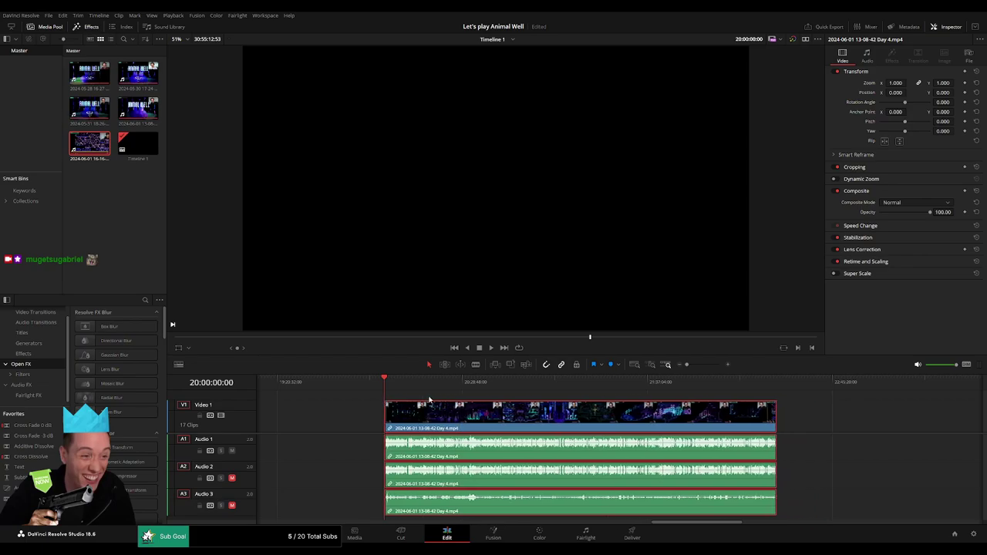
- Play the moved Day 4 section from 20:00:00 and scrub ahead to a later scene
{"action": "key", "text": "space"}
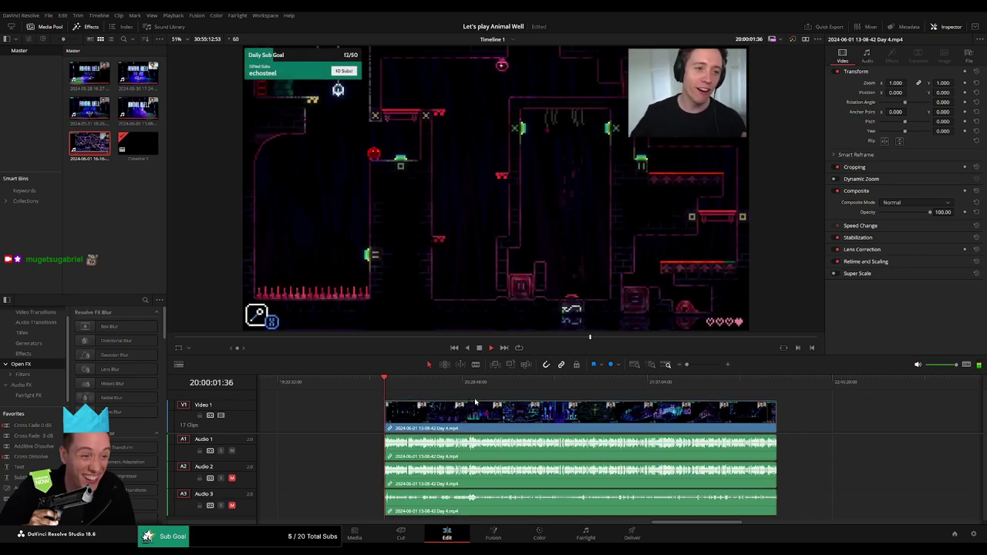
{"action": "scroll", "coordinate": [404, 392], "scroll_direction": "right", "scroll_amount": 3}
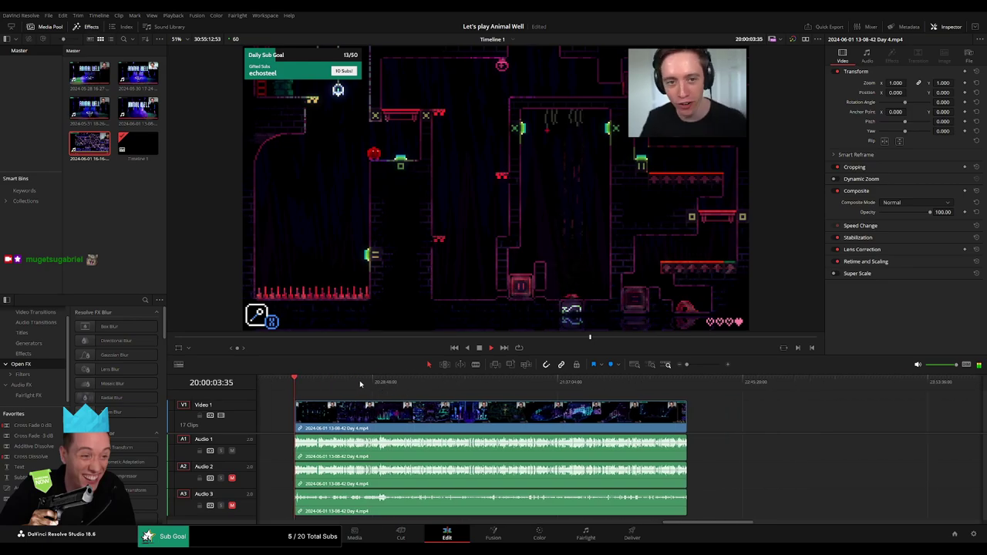
{"action": "left_click_drag", "start_coordinate": [293, 390], "coordinate": [376, 395]}
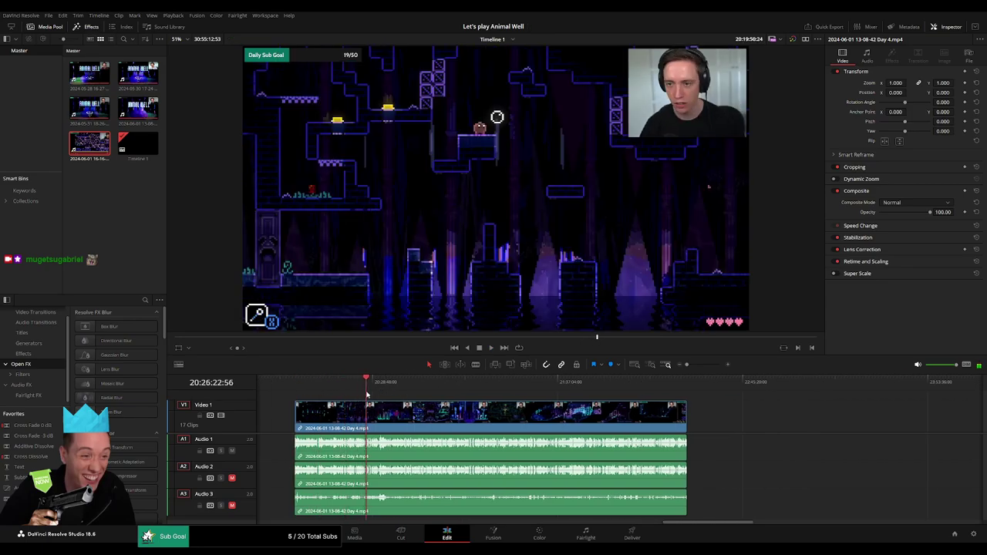
{"action": "key", "text": "space"}
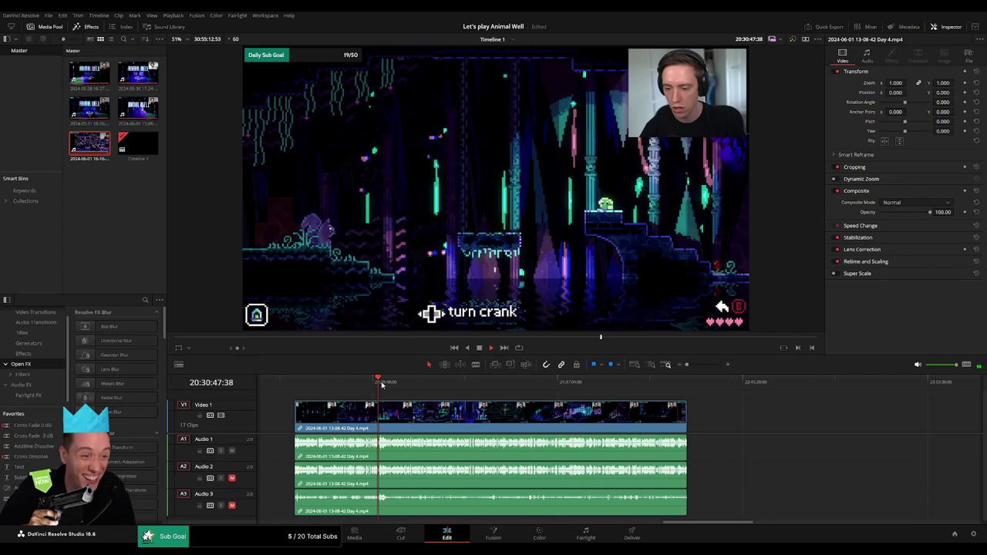
- Check the end credits, then zoom in on gameplay around 20:30:44–20:31:06 and keep it playing
{"action": "left_click", "coordinate": [385, 384]}
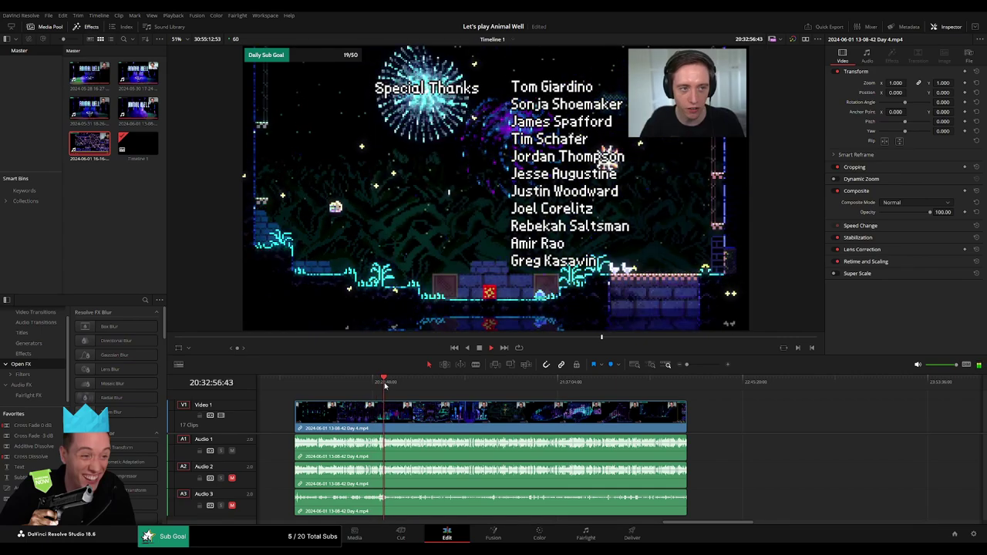
{"action": "left_click", "coordinate": [378, 383]}
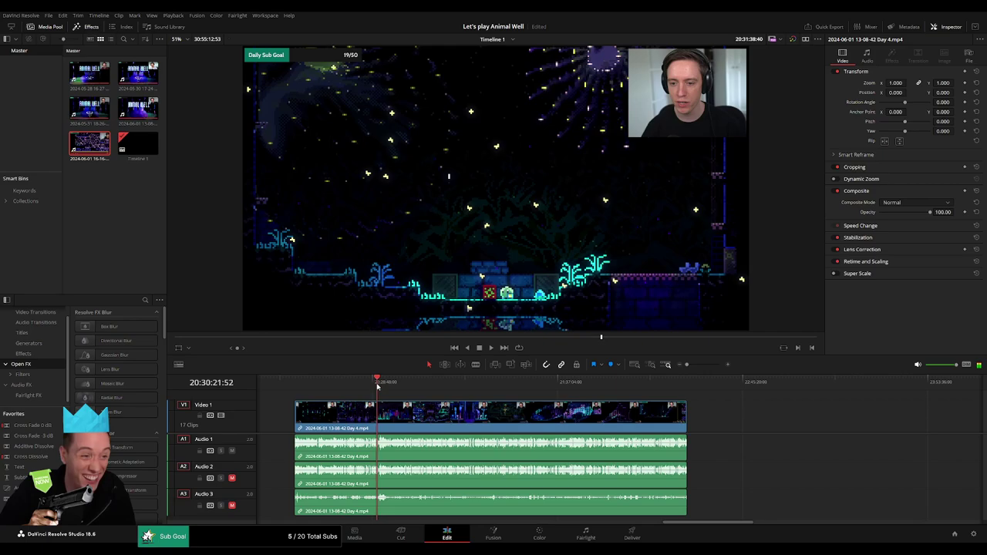
{"action": "scroll", "coordinate": [656, 385], "scroll_direction": "up", "scroll_amount": 3}
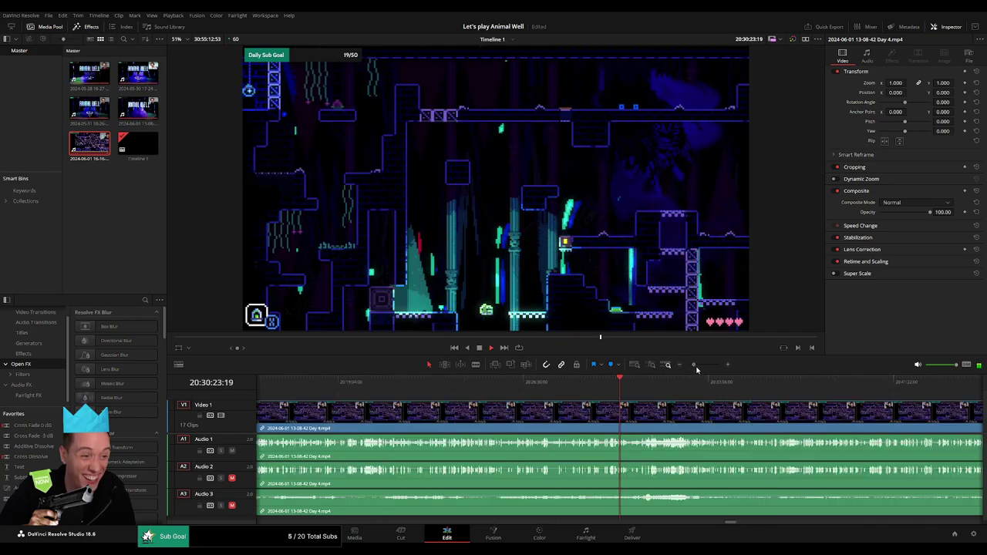
{"action": "left_click", "coordinate": [657, 385]}
{"action": "left_click", "coordinate": [671, 385]}
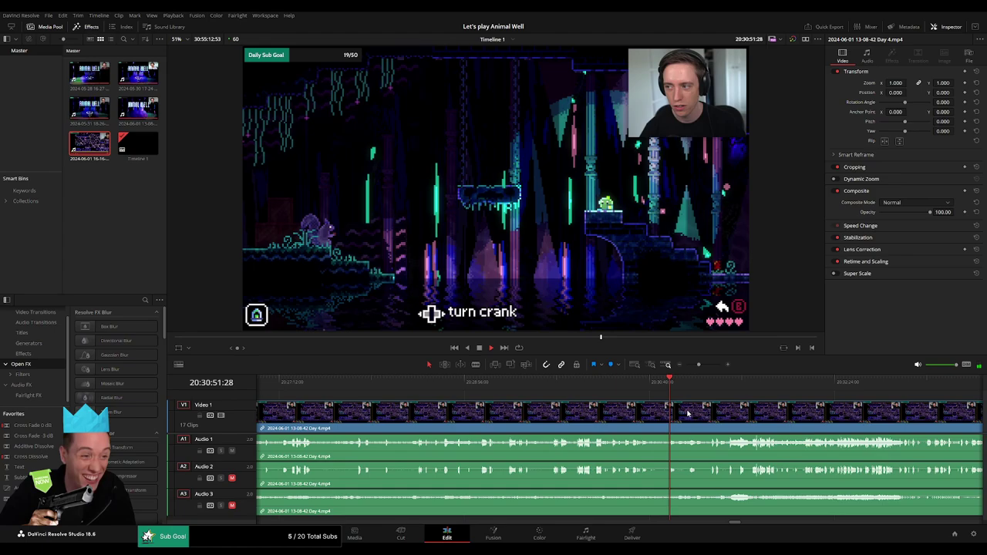
{"action": "scroll", "coordinate": [540, 401], "scroll_direction": "right", "scroll_amount": 3}
{"action": "left_click", "coordinate": [512, 385]}
{"action": "left_click", "coordinate": [515, 385]}
{"action": "key", "text": "space"}
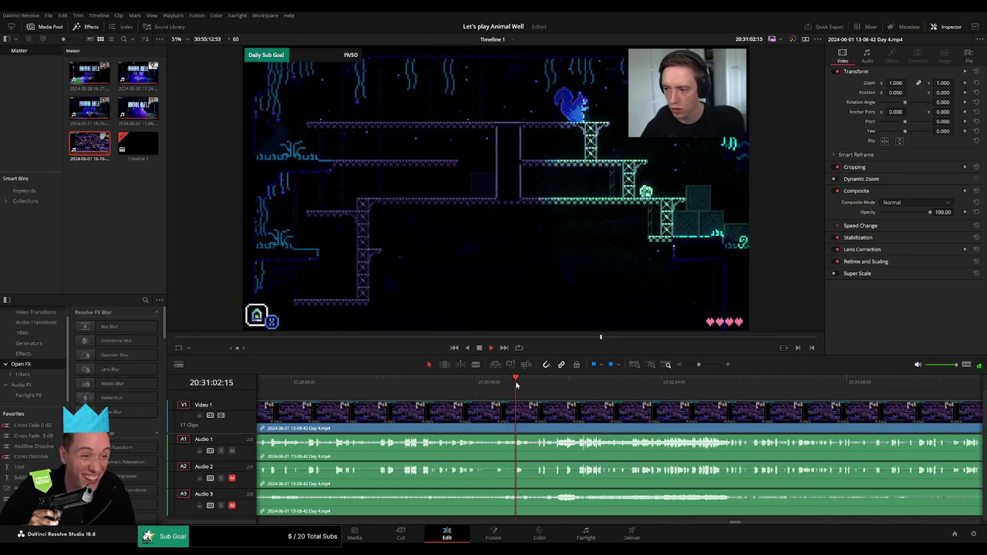
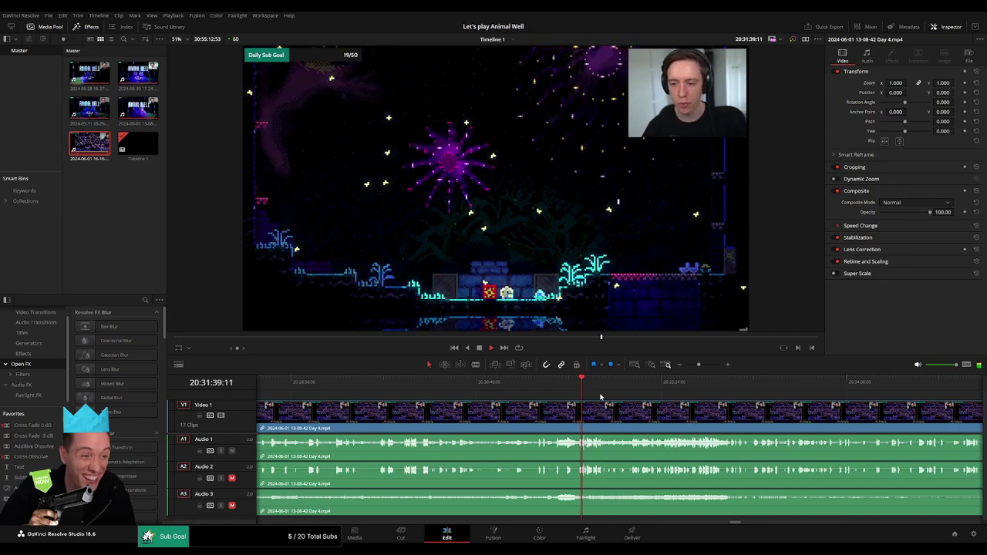
- Zoom in and scrub through the Day 4 footage, playing from around 20:39:26
{"action": "left_click_drag", "start_coordinate": [685, 365], "coordinate": [697, 378]}
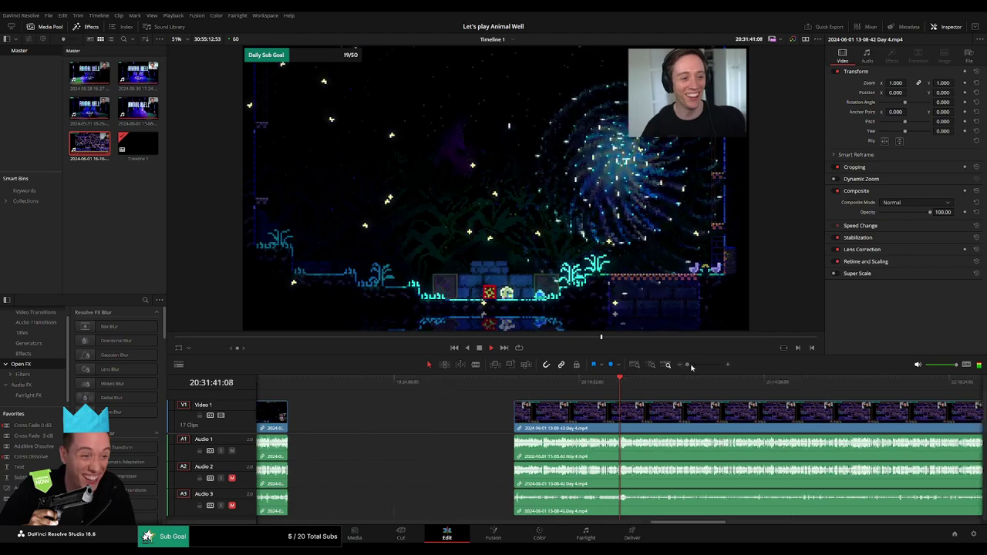
{"action": "scroll", "coordinate": [696, 378], "scroll_direction": "right", "scroll_amount": 3}
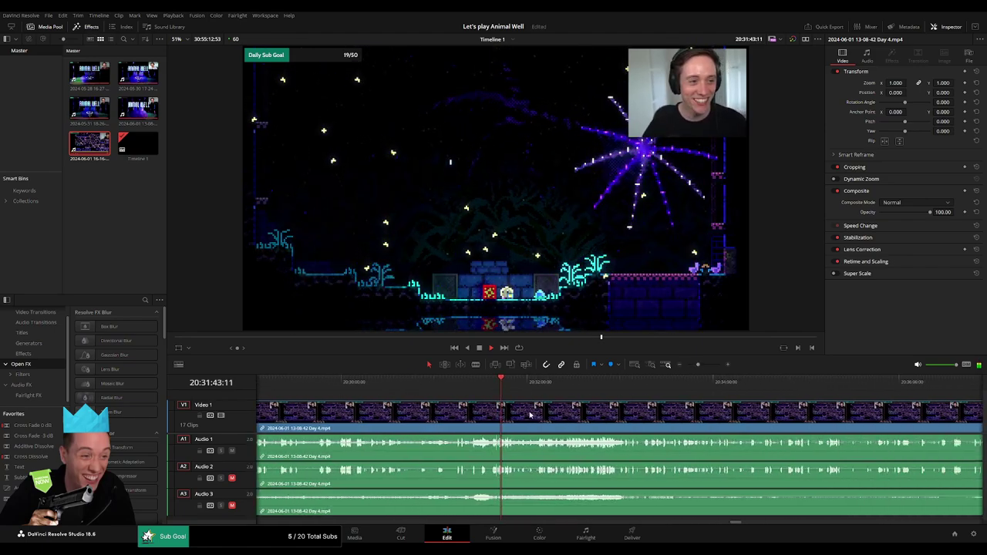
{"action": "left_click_drag", "start_coordinate": [489, 383], "coordinate": [625, 386]}
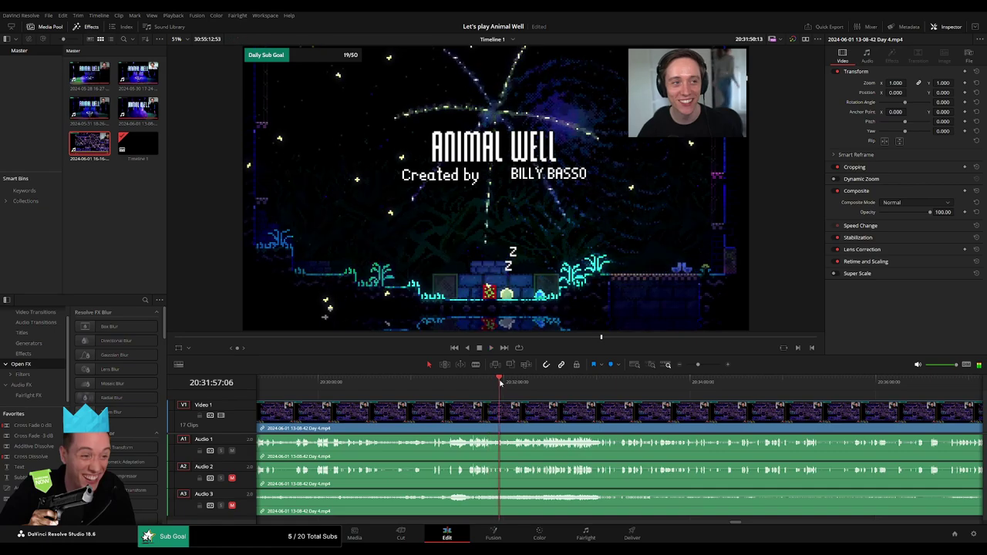
{"action": "left_click", "coordinate": [787, 384]}
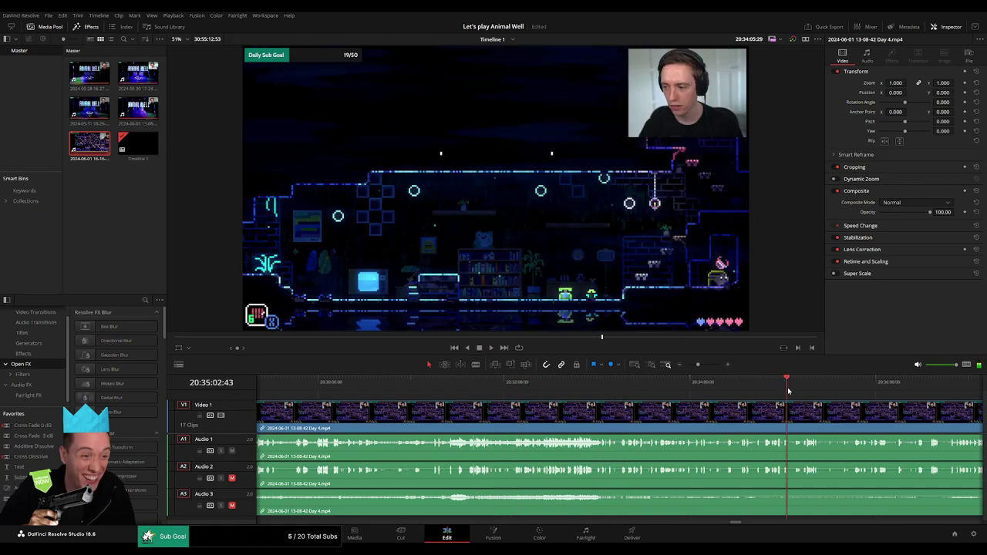
{"action": "scroll", "coordinate": [787, 383], "scroll_direction": "right", "scroll_amount": 3}
{"action": "left_click", "coordinate": [606, 391]}
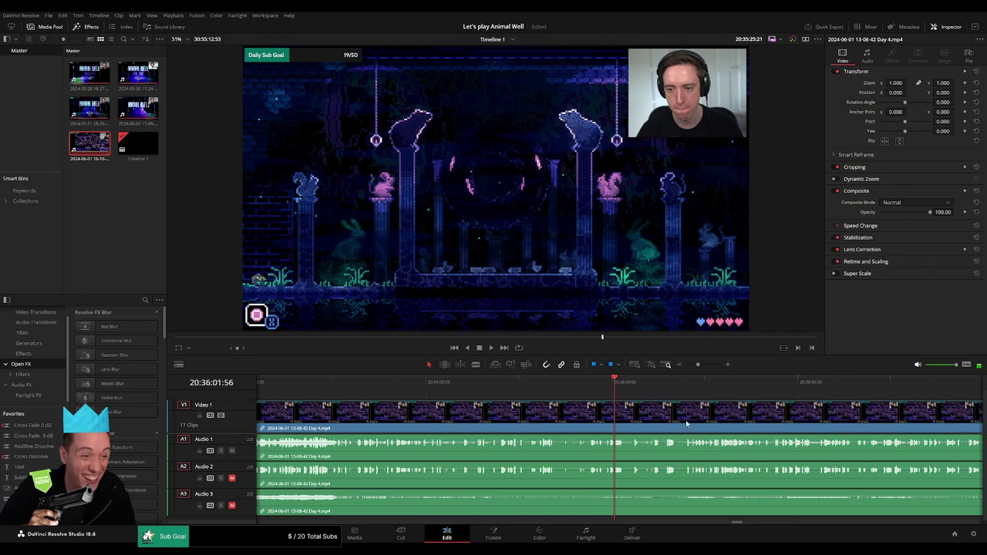
{"action": "scroll", "coordinate": [607, 391], "scroll_direction": "right", "scroll_amount": 3}
{"action": "left_click_drag", "start_coordinate": [421, 386], "coordinate": [485, 393]}
{"action": "left_click", "coordinate": [749, 383]}
{"action": "key", "text": "space"}
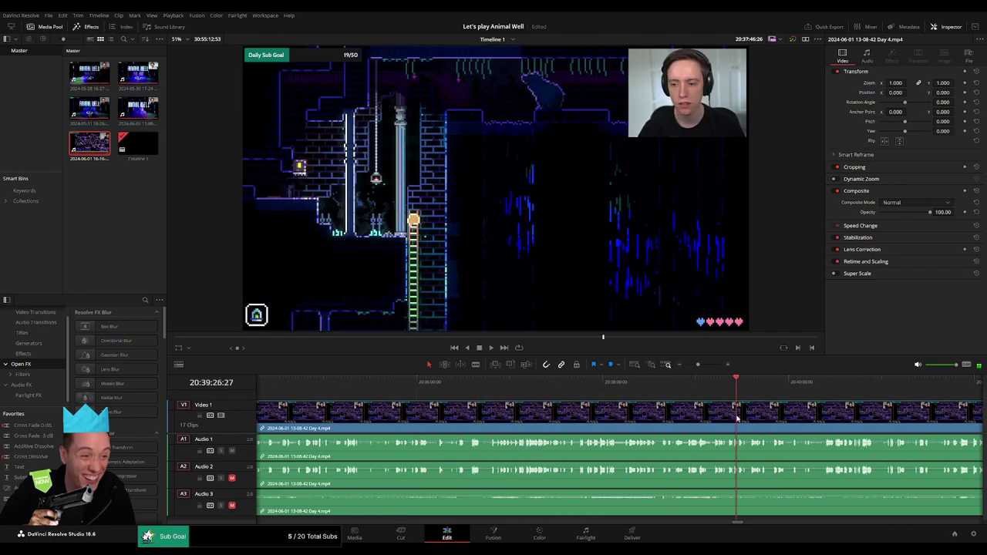
- Narrow the playhead down through the 20:51 stretch to rest at about 20:52:10
{"action": "scroll", "coordinate": [632, 393], "scroll_direction": "down", "scroll_amount": 3}
{"action": "left_click_drag", "start_coordinate": [633, 393], "coordinate": [780, 399]}
{"action": "key", "text": "space"}
{"action": "scroll", "coordinate": [664, 416], "scroll_direction": "right", "scroll_amount": 3}
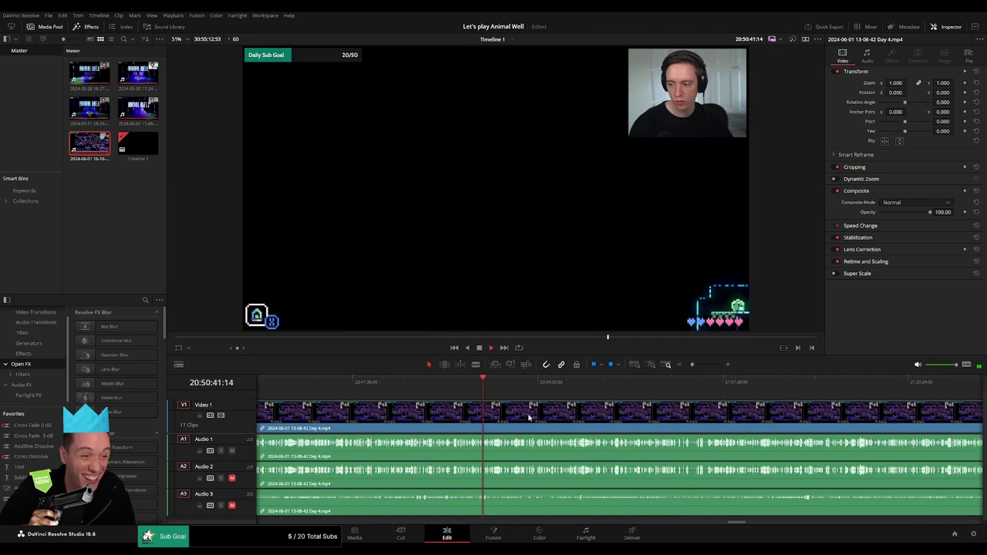
{"action": "left_click", "coordinate": [498, 382]}
{"action": "left_click", "coordinate": [502, 382]}
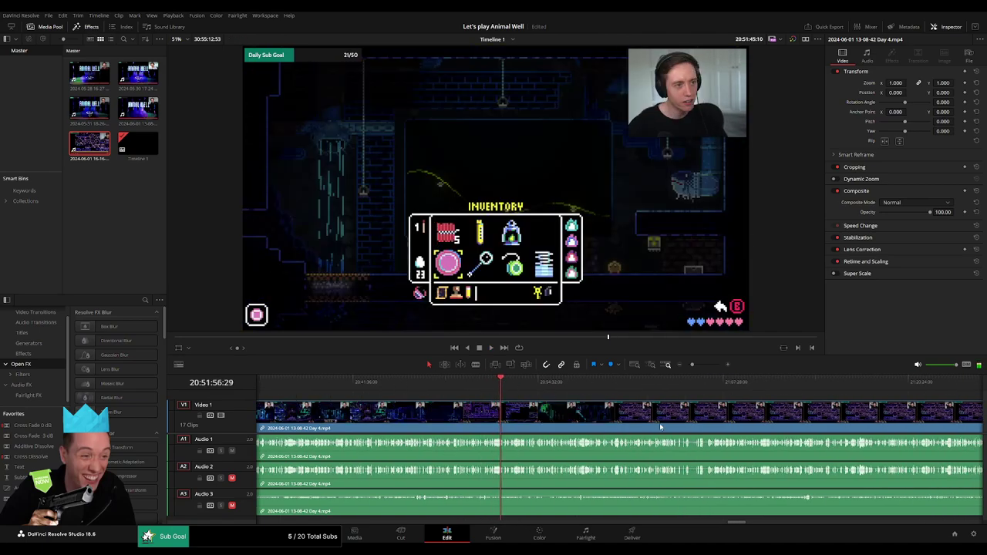
{"action": "scroll", "coordinate": [617, 407], "scroll_direction": "up", "scroll_amount": 5}
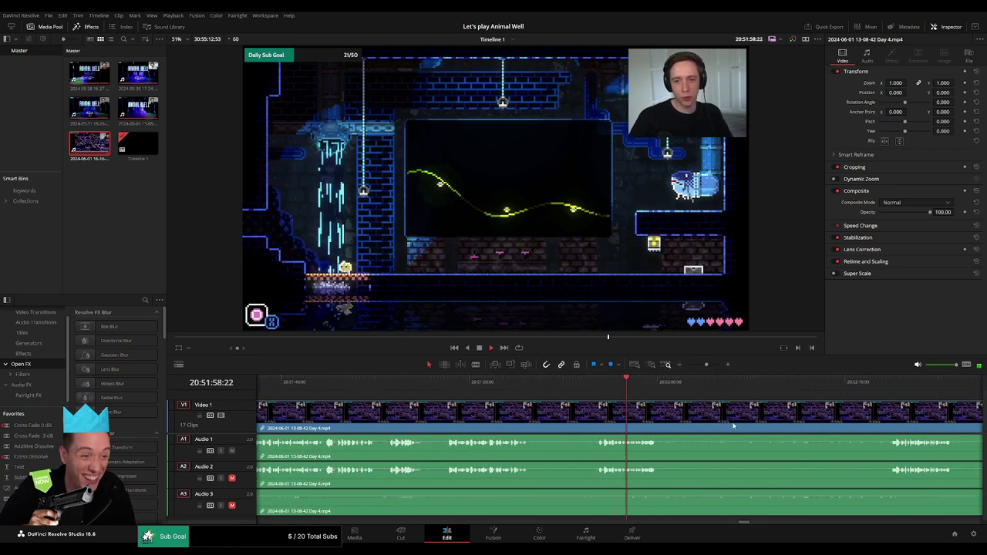
{"action": "left_click", "coordinate": [738, 382]}
{"action": "scroll", "coordinate": [571, 397], "scroll_direction": "right", "scroll_amount": 2}
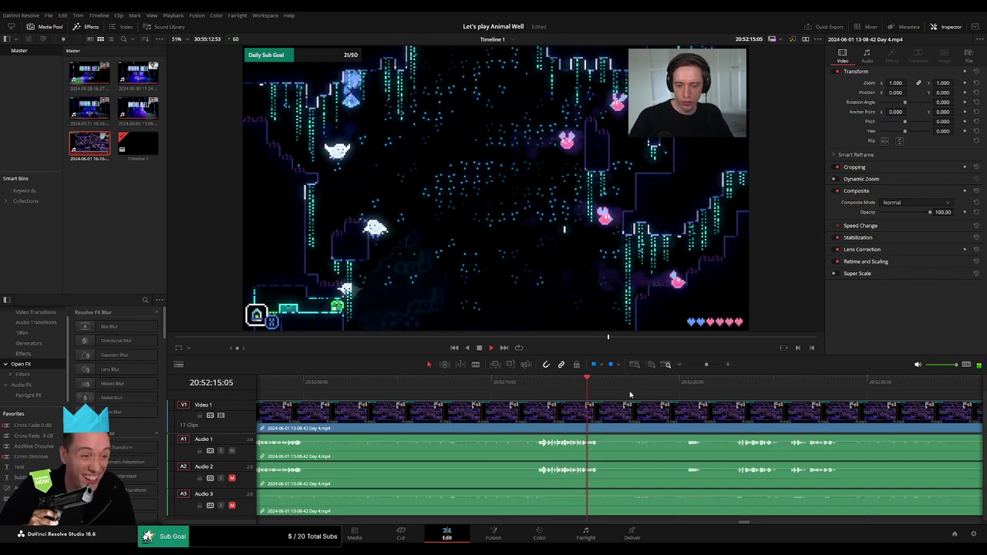
{"action": "left_click", "coordinate": [509, 382]}
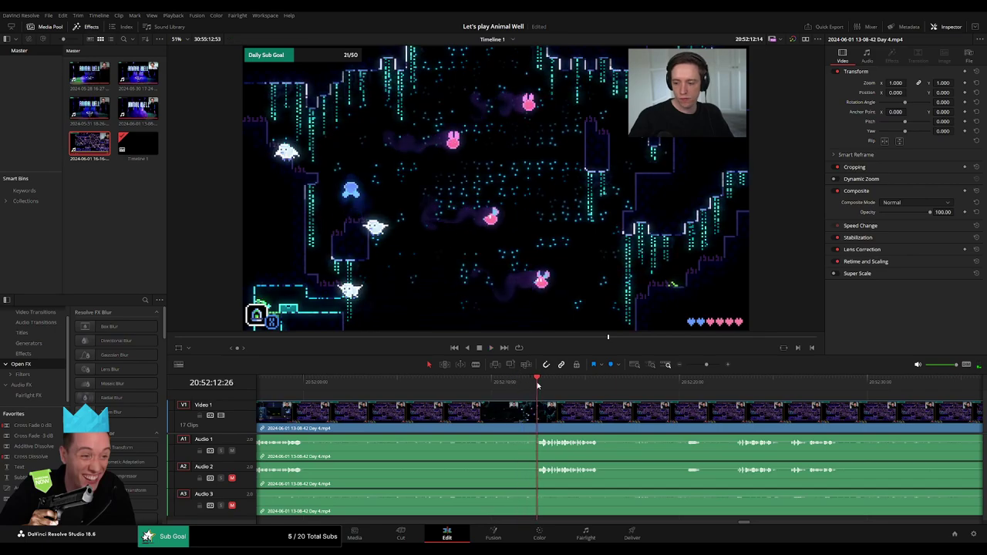
{"action": "left_click_drag", "start_coordinate": [537, 386], "coordinate": [501, 383]}
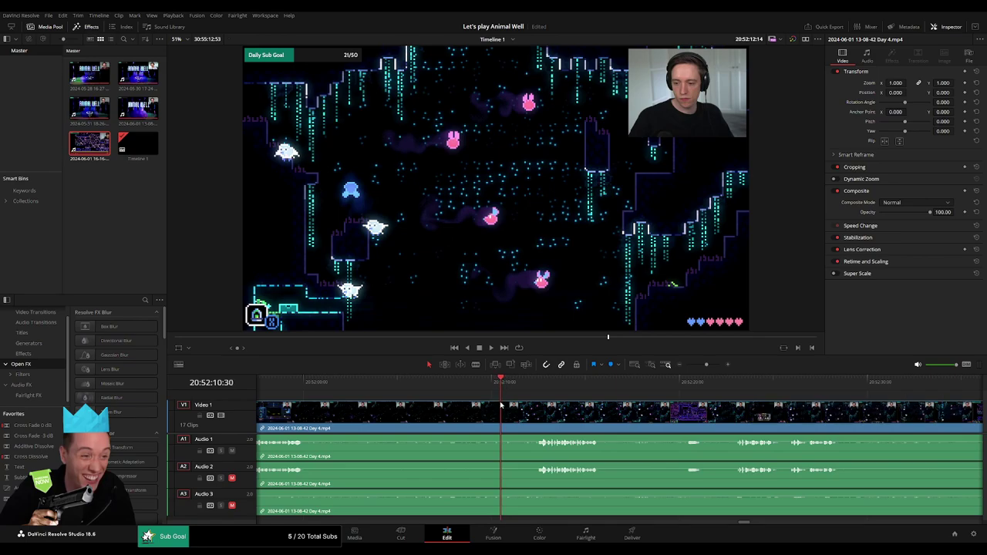
- Razor all tracks of the Day 4 clip at about 20:52:11
{"action": "key", "text": "b"}
{"action": "left_click", "coordinate": [501, 404]}
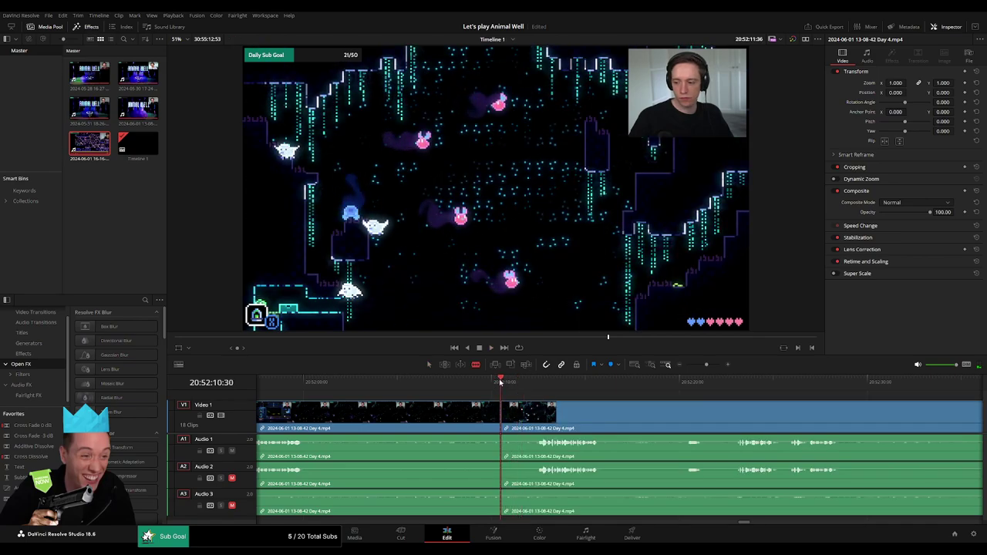
{"action": "key", "text": "ctrl+z"}
{"action": "mouse_move", "coordinate": [497, 383]}
{"action": "left_mouse_down"}
{"action": "mouse_move", "coordinate": [536, 388]}
{"action": "mouse_move", "coordinate": [520, 388]}
{"action": "left_mouse_up"}
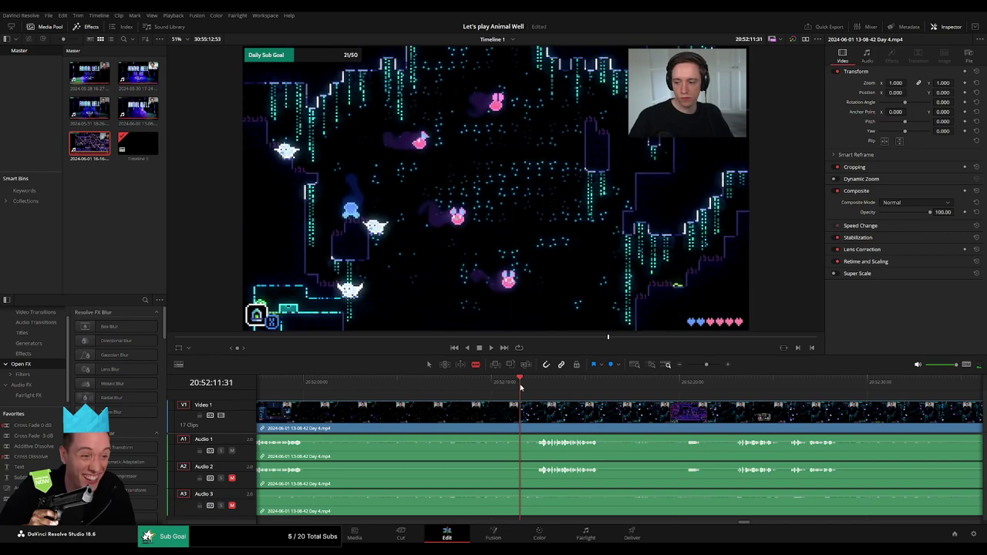
{"action": "left_click", "coordinate": [520, 414]}
{"action": "key", "text": "a"}
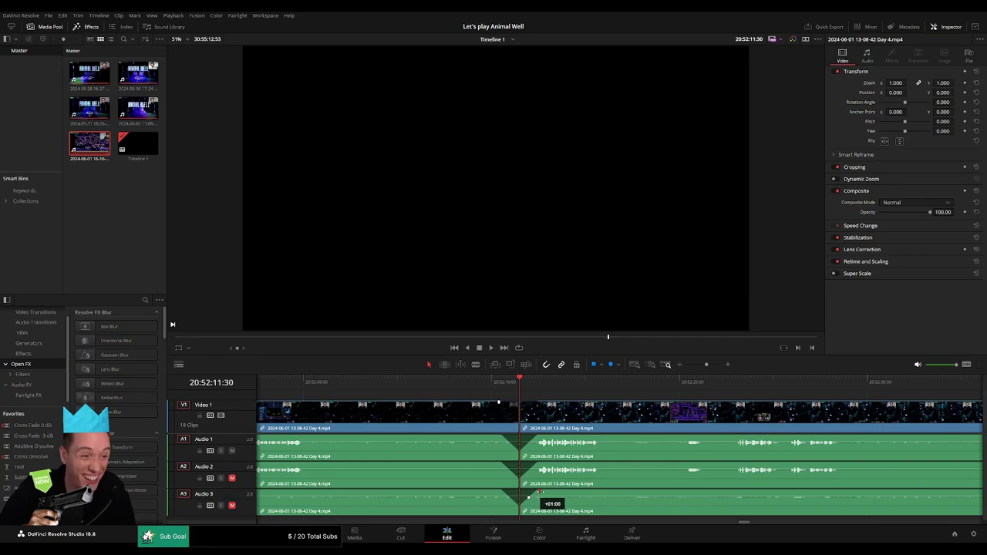
- Move the later clip so it starts on its own at 22:00:00
{"action": "scroll", "coordinate": [544, 404], "scroll_direction": "down", "scroll_amount": 5}
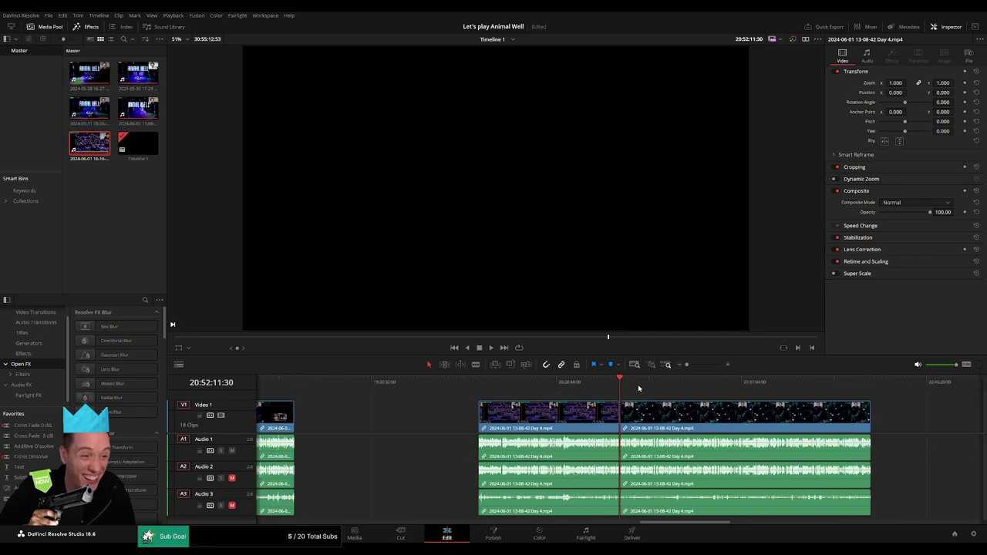
{"action": "left_click", "coordinate": [485, 384]}
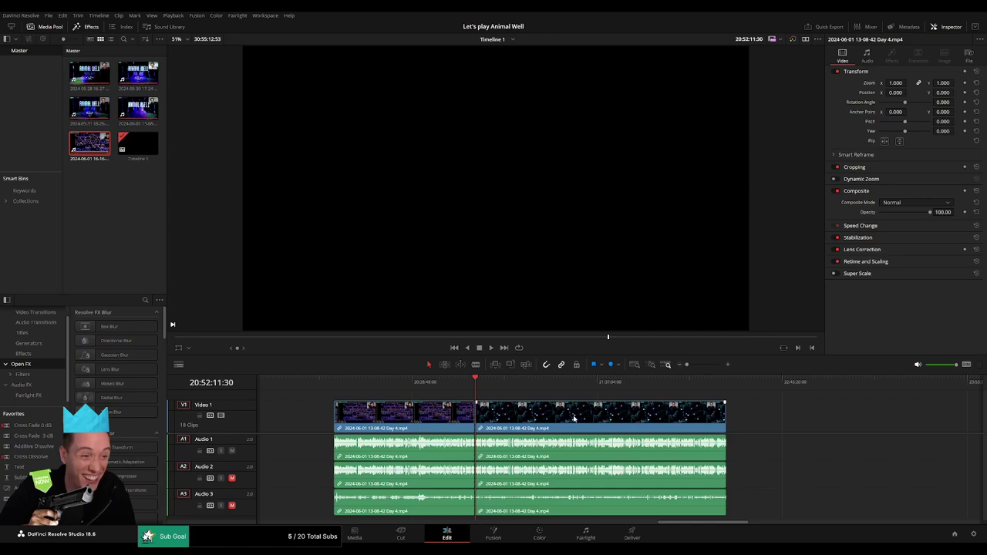
{"action": "left_click", "coordinate": [397, 412]}
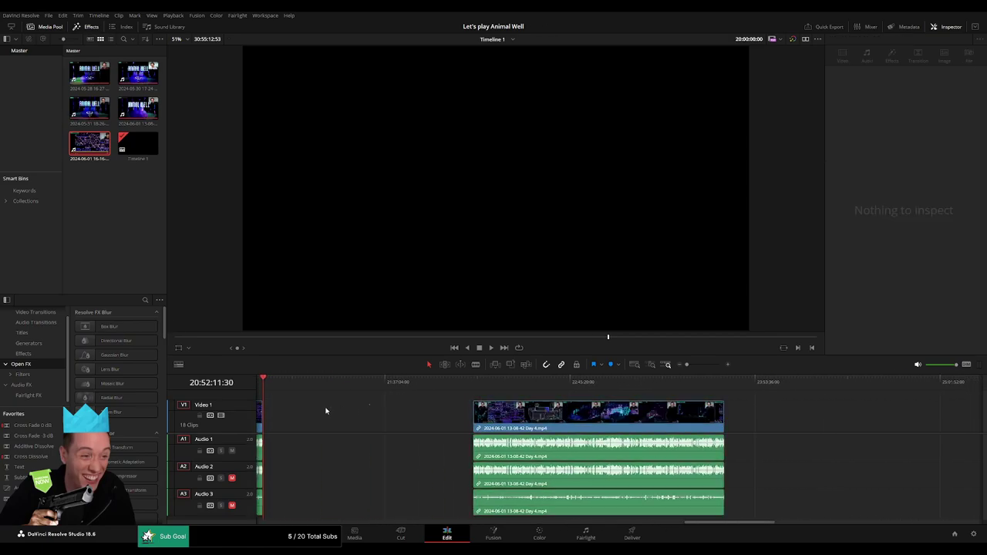
{"action": "scroll", "coordinate": [342, 388], "scroll_direction": "left", "scroll_amount": 3}
{"action": "left_click_drag", "start_coordinate": [399, 389], "coordinate": [472, 404]}
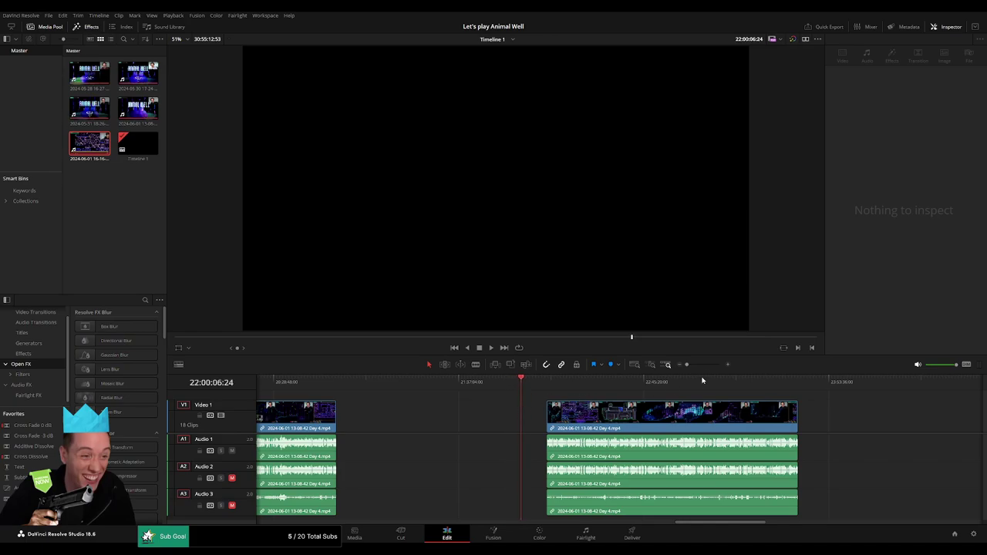
{"action": "scroll", "coordinate": [628, 393], "scroll_direction": "up", "scroll_amount": 5}
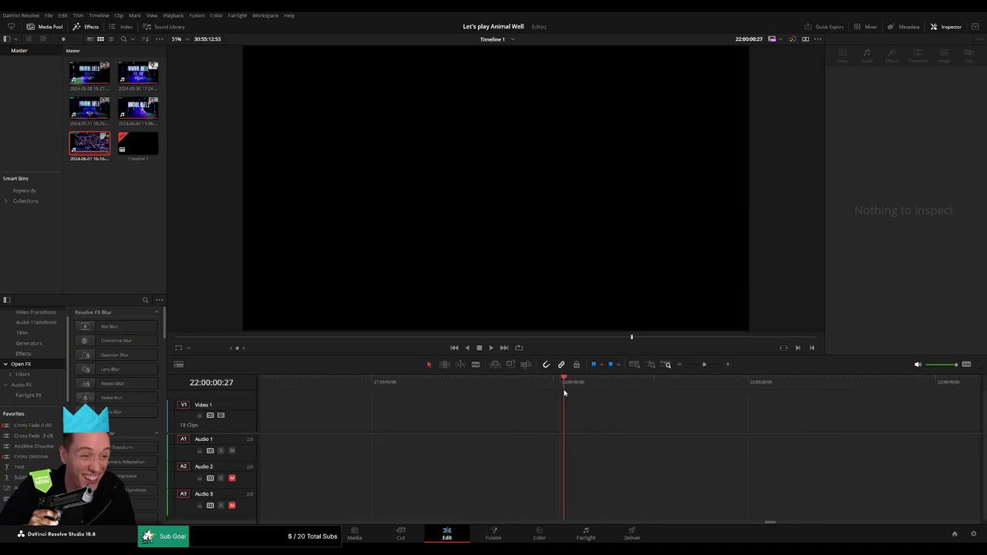
{"action": "scroll", "coordinate": [669, 370], "scroll_direction": "down", "scroll_amount": 5}
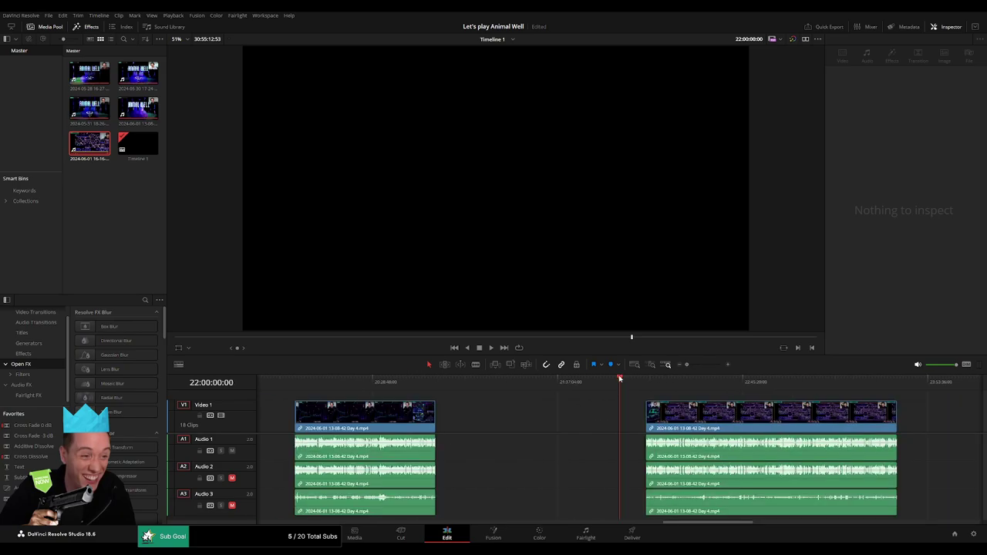
{"action": "left_click_drag", "start_coordinate": [704, 409], "coordinate": [679, 400]}
- Scrub, zoom and play through the later footage to park the playhead at 22:52:04:30
{"action": "scroll", "coordinate": [618, 398], "scroll_direction": "right", "scroll_amount": 4}
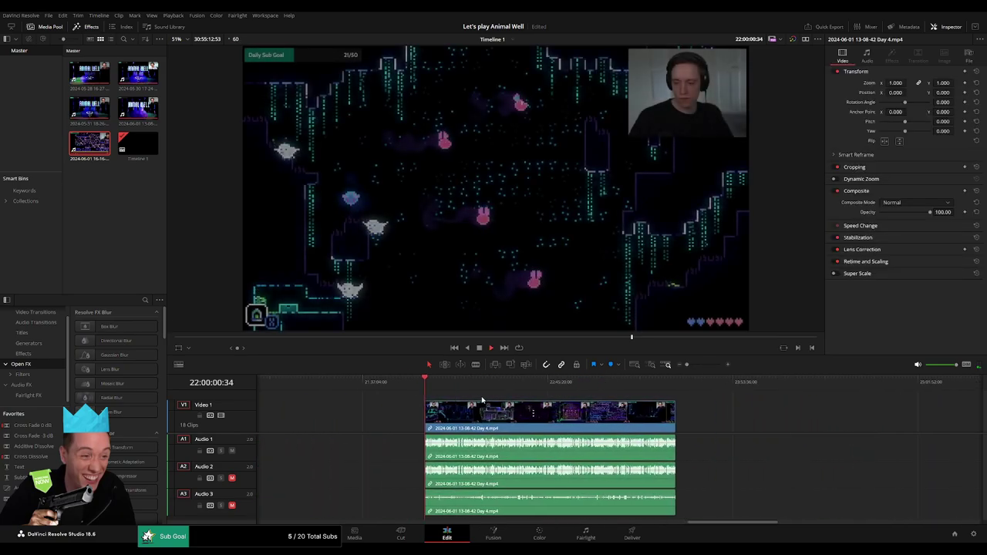
{"action": "scroll", "coordinate": [540, 397], "scroll_direction": "right", "scroll_amount": 1}
{"action": "scroll", "coordinate": [438, 395], "scroll_direction": "right", "scroll_amount": 2}
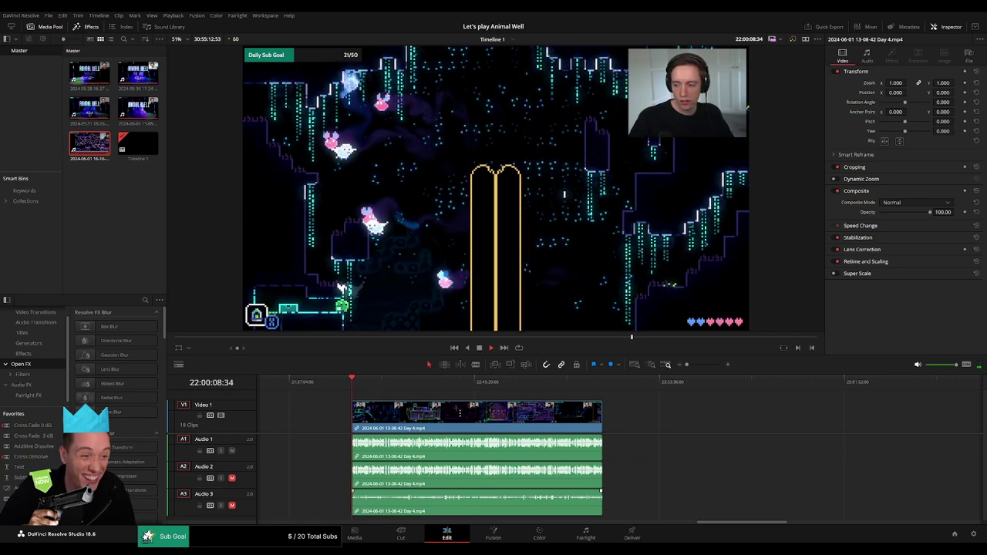
{"action": "left_click_drag", "start_coordinate": [363, 382], "coordinate": [492, 392]}
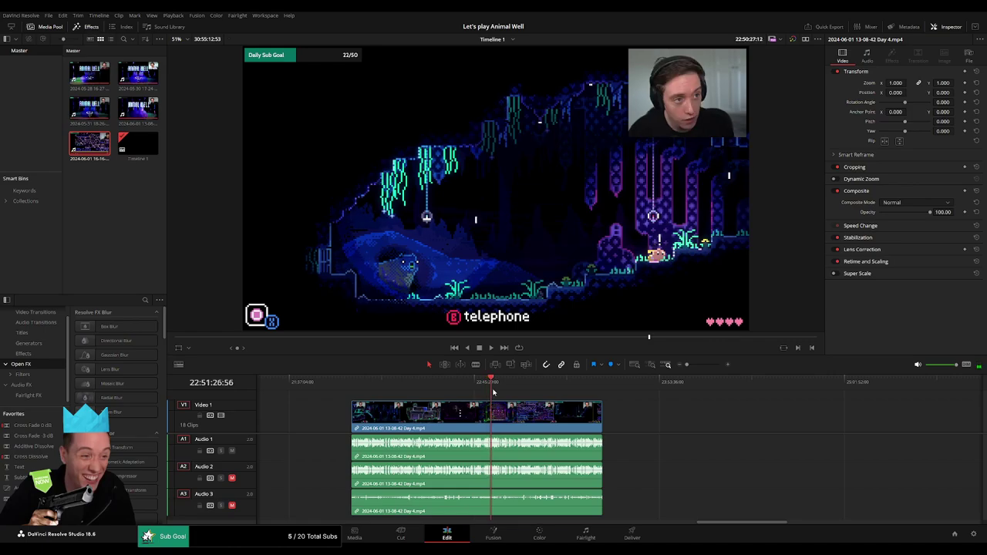
{"action": "key", "text": "space"}
{"action": "left_click_drag", "start_coordinate": [686, 365], "coordinate": [703, 365]}
{"action": "mouse_move", "coordinate": [622, 383]}
{"action": "left_mouse_down"}
{"action": "mouse_move", "coordinate": [660, 388]}
{"action": "mouse_move", "coordinate": [510, 394]}
{"action": "left_mouse_up"}
{"action": "key", "text": "space"}
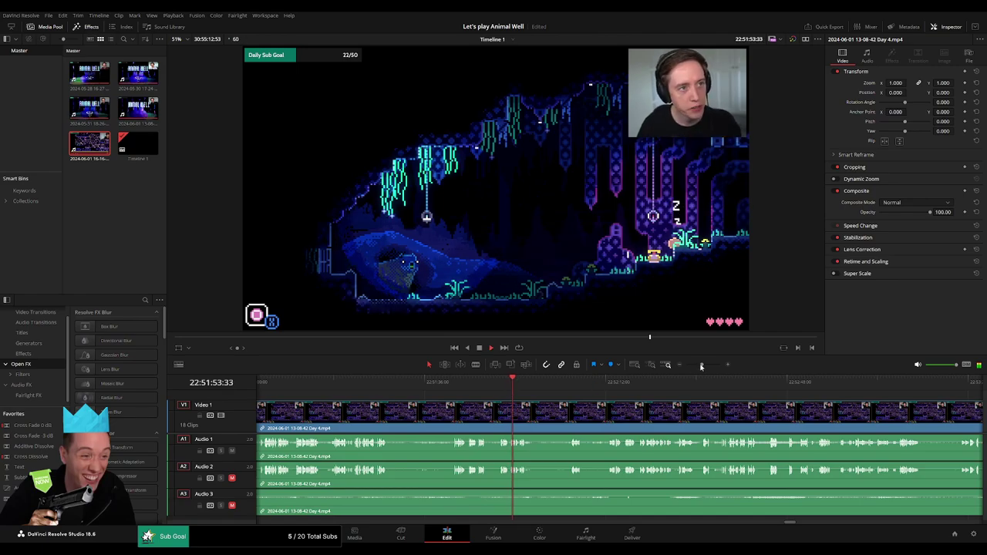
{"action": "mouse_move", "coordinate": [702, 365]}
{"action": "left_mouse_down"}
{"action": "mouse_move", "coordinate": [695, 368]}
{"action": "mouse_move", "coordinate": [704, 365]}
{"action": "left_mouse_up"}
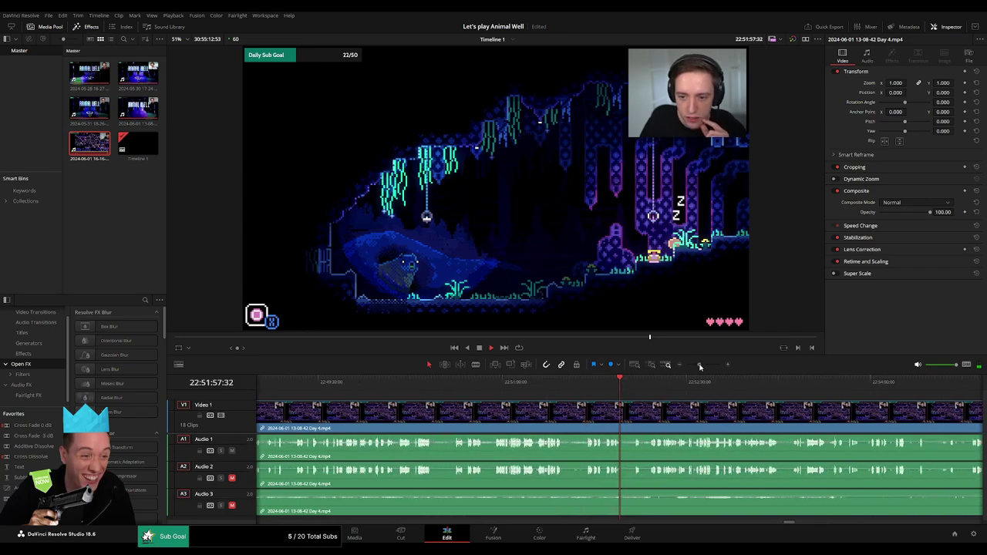
{"action": "left_click", "coordinate": [671, 388]}
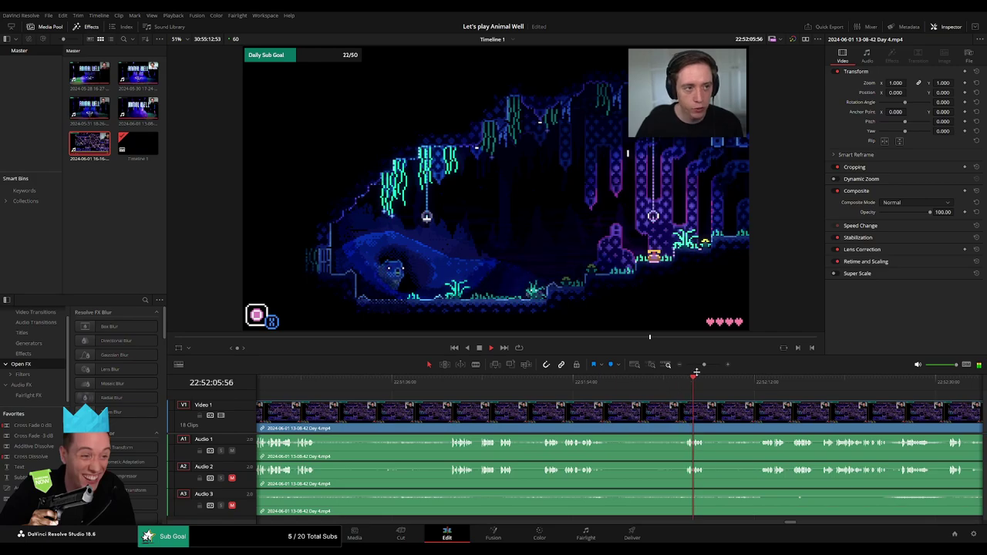
{"action": "scroll", "coordinate": [773, 404], "scroll_direction": "up", "scroll_amount": 4}
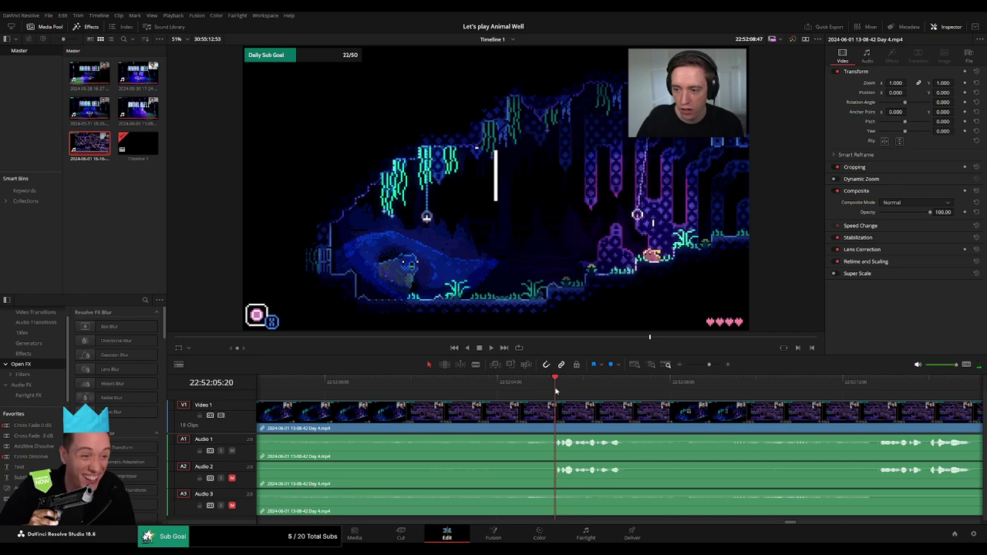
{"action": "left_click_drag", "start_coordinate": [556, 391], "coordinate": [519, 393]}
- Blade all tracks at the playhead and fade in Audio 1–3 of the clip after the cut
{"action": "key", "text": "ctrl+b"}
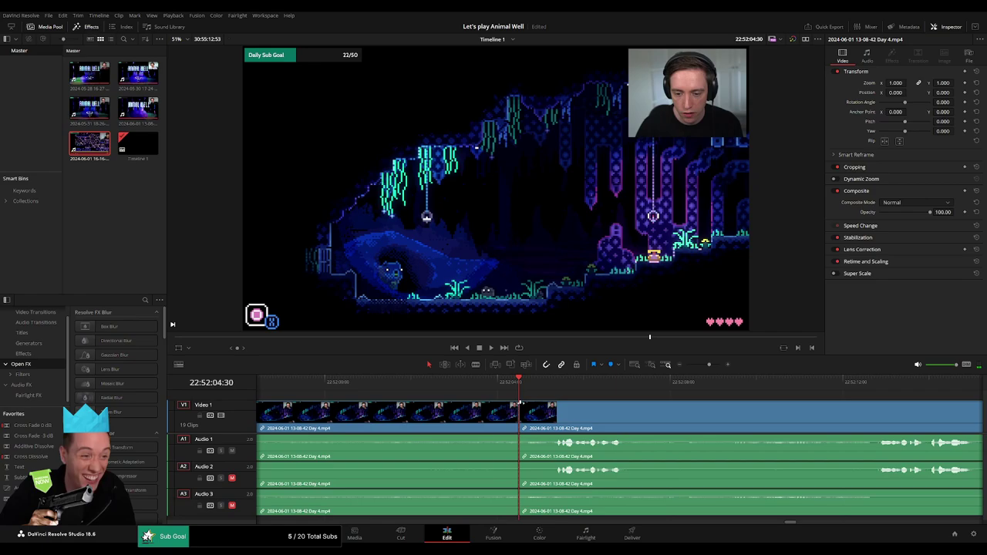
{"action": "left_click_drag", "start_coordinate": [561, 403], "coordinate": [498, 404]}
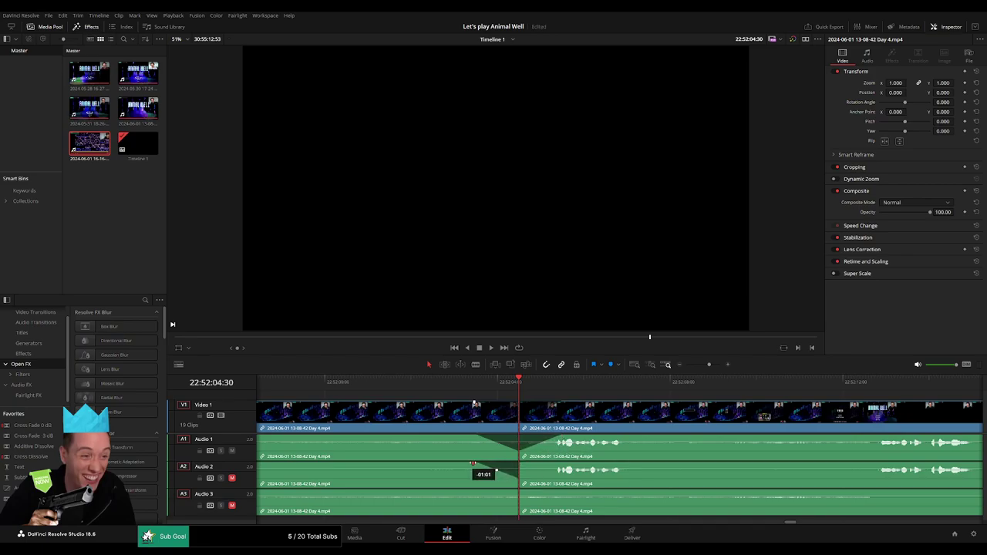
{"action": "left_click_drag", "start_coordinate": [522, 467], "coordinate": [567, 471]}
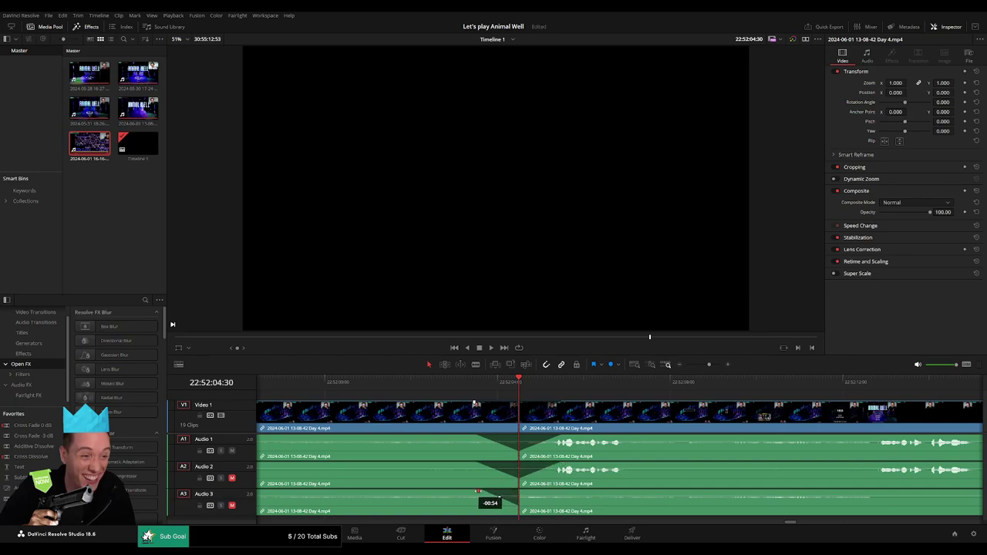
{"action": "left_click_drag", "start_coordinate": [534, 491], "coordinate": [563, 492]}
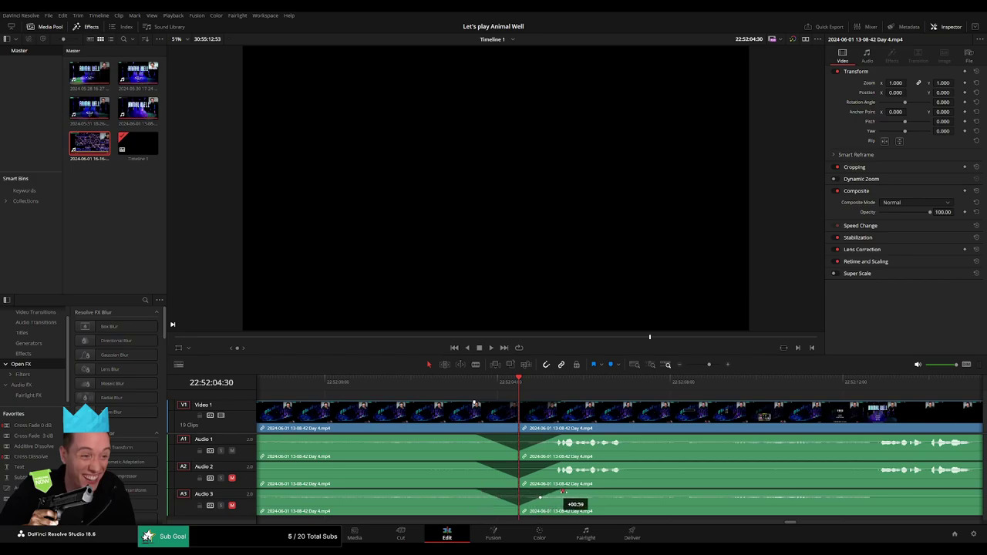
- Move the clip after the cut so it starts at 24:00:00:00
{"action": "scroll", "coordinate": [704, 386], "scroll_direction": "down", "scroll_amount": 5}
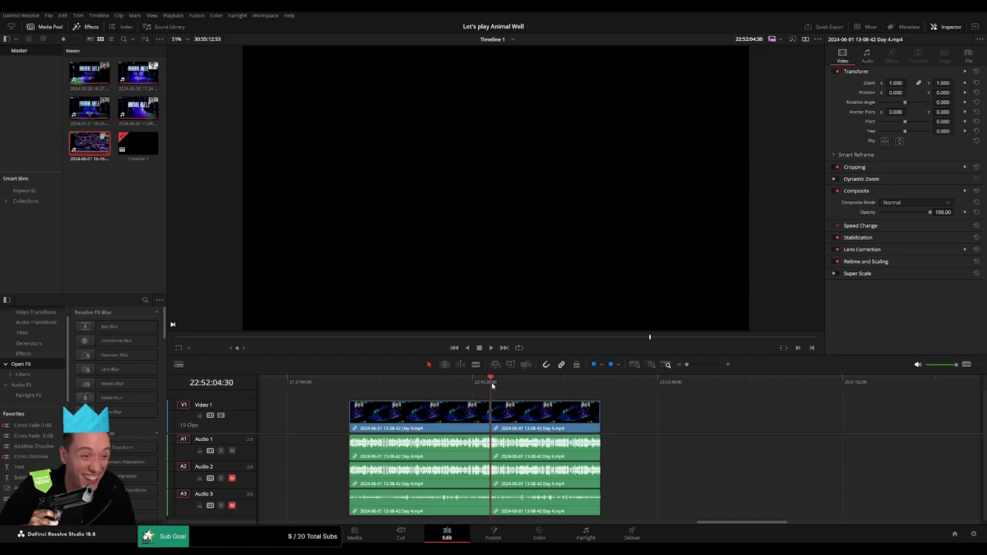
{"action": "scroll", "coordinate": [493, 385], "scroll_direction": "right", "scroll_amount": 3}
{"action": "left_click_drag", "start_coordinate": [378, 467], "coordinate": [627, 467]}
{"action": "left_click", "coordinate": [435, 412]}
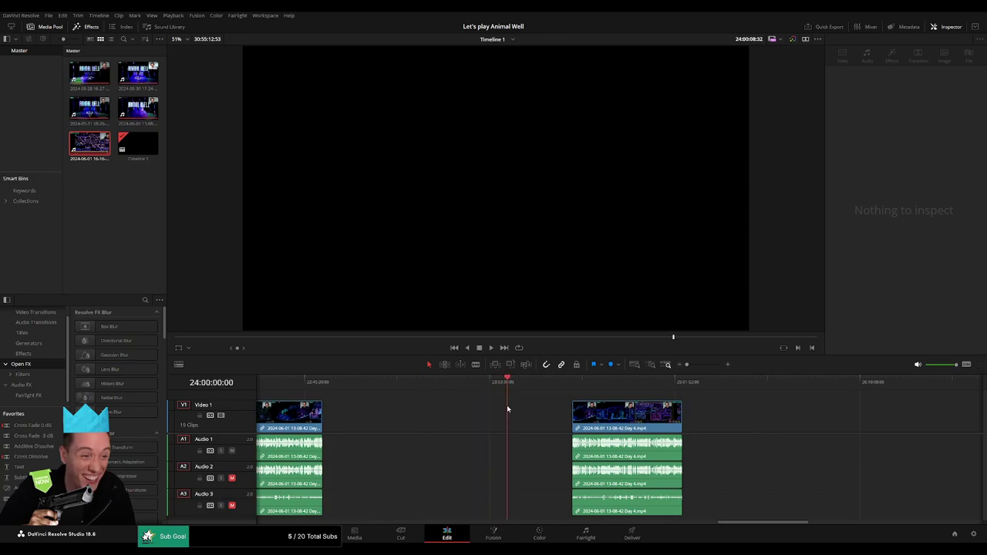
{"action": "left_click_drag", "start_coordinate": [622, 409], "coordinate": [556, 397]}
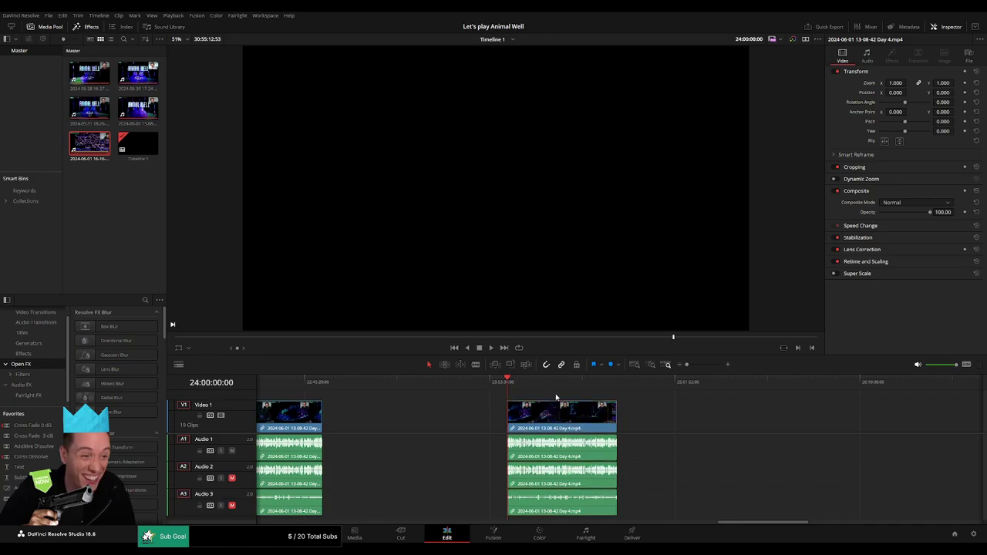
- Review the edit and ripple-trim the join between the Day 4 and part 2 clips
{"action": "key", "text": "space"}
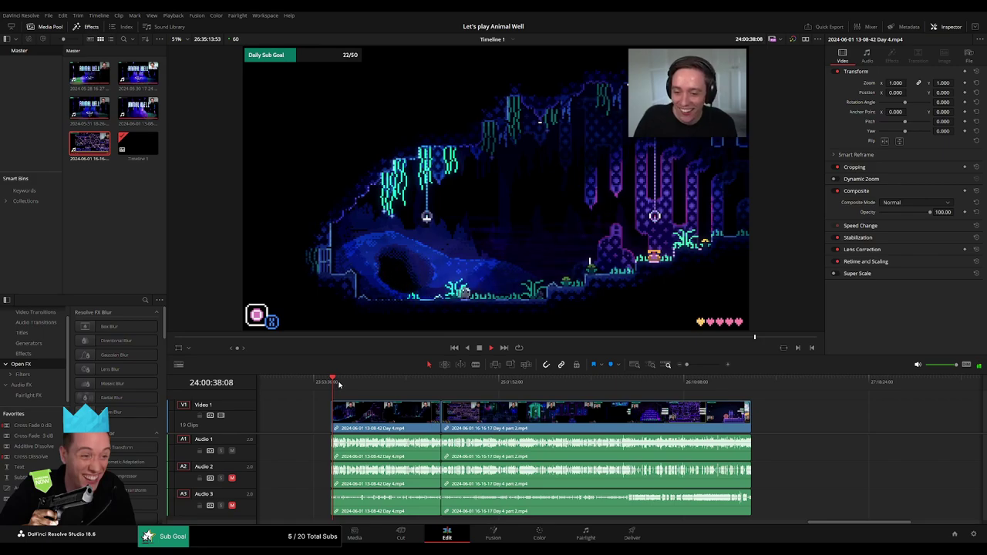
{"action": "left_click_drag", "start_coordinate": [339, 384], "coordinate": [443, 384]}
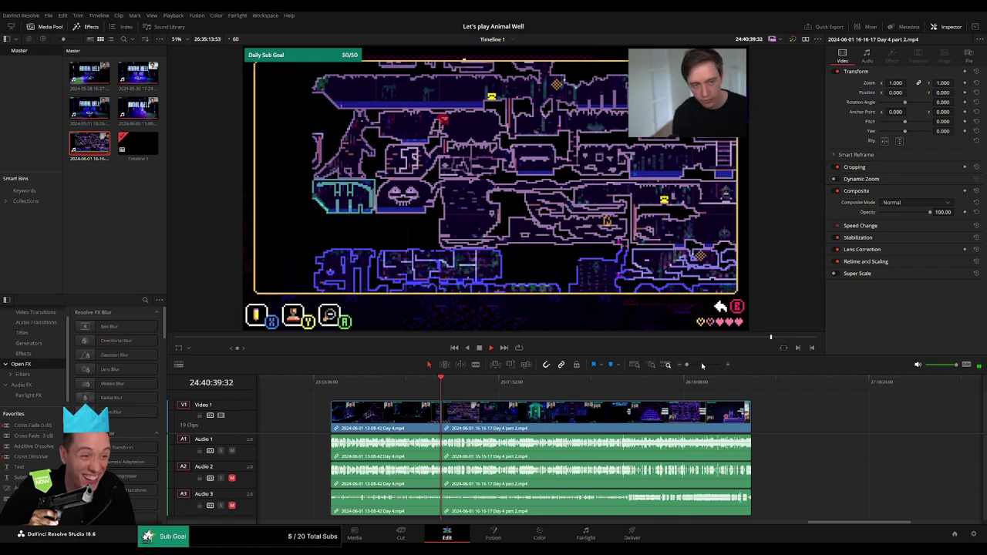
{"action": "left_click_drag", "start_coordinate": [688, 365], "coordinate": [708, 365]}
{"action": "left_click", "coordinate": [588, 414]}
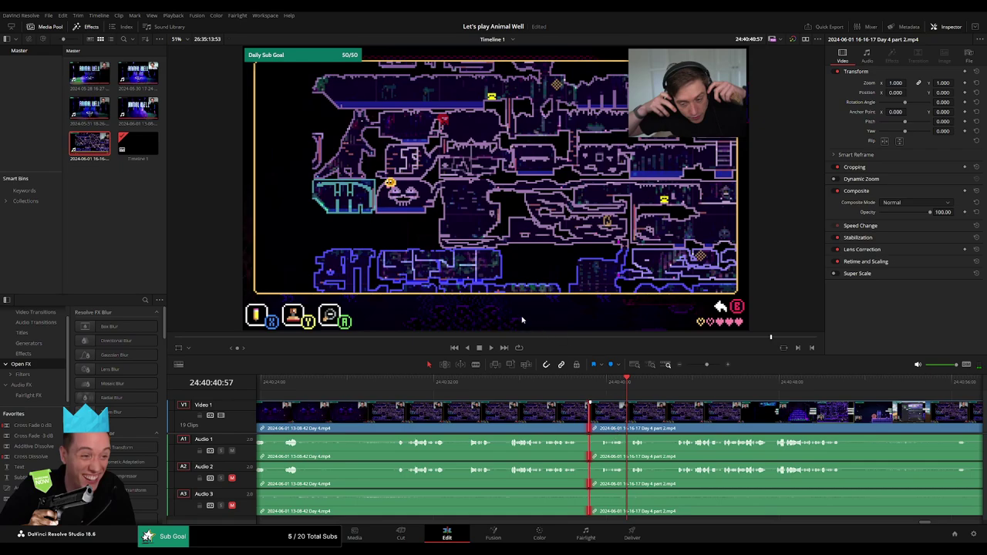
{"action": "key", "text": "shift+comma"}
{"action": "key", "text": "space"}
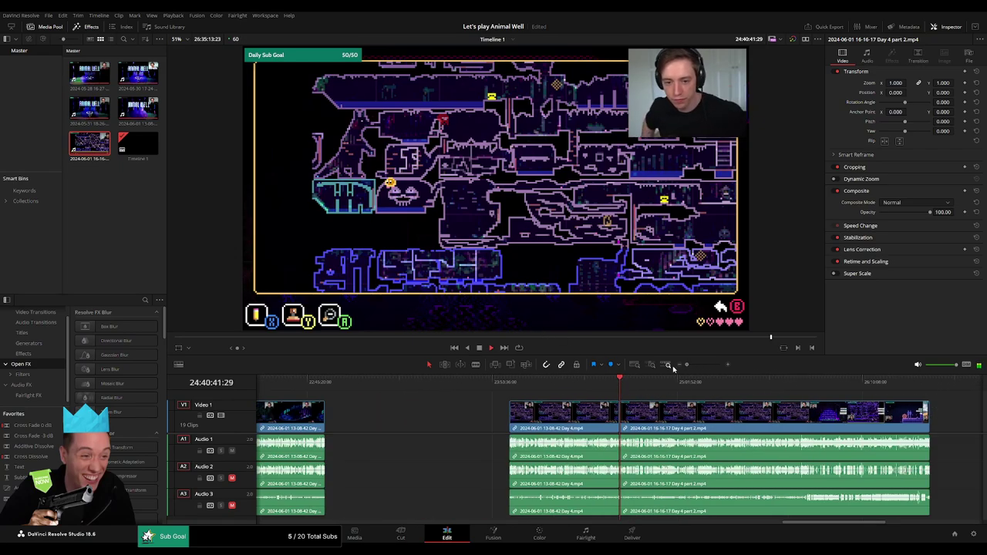
- Zoom in and scrub further into part 2, playing from a new spot
{"action": "scroll", "coordinate": [671, 386], "scroll_direction": "down", "scroll_amount": 5}
{"action": "left_click", "coordinate": [453, 386]}
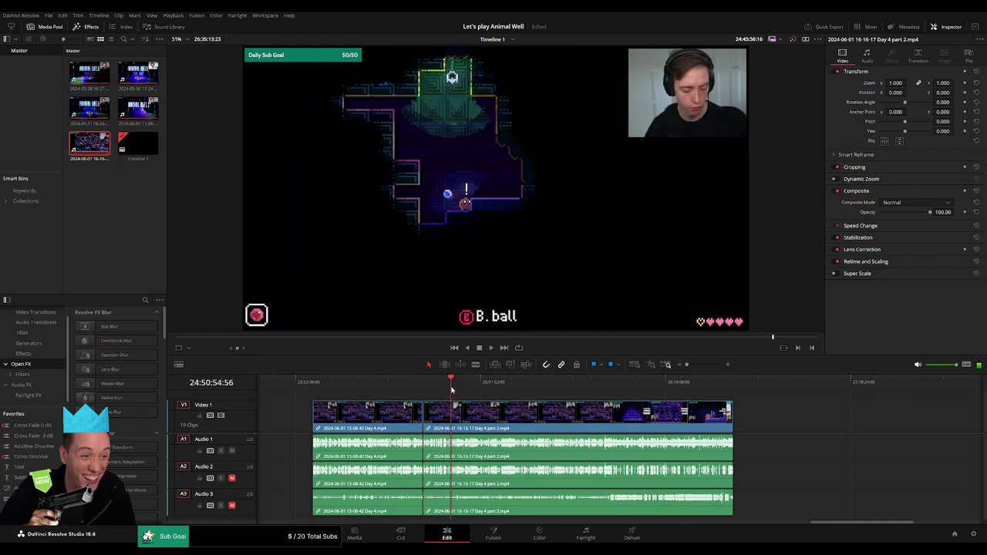
{"action": "left_click_drag", "start_coordinate": [453, 389], "coordinate": [454, 389]}
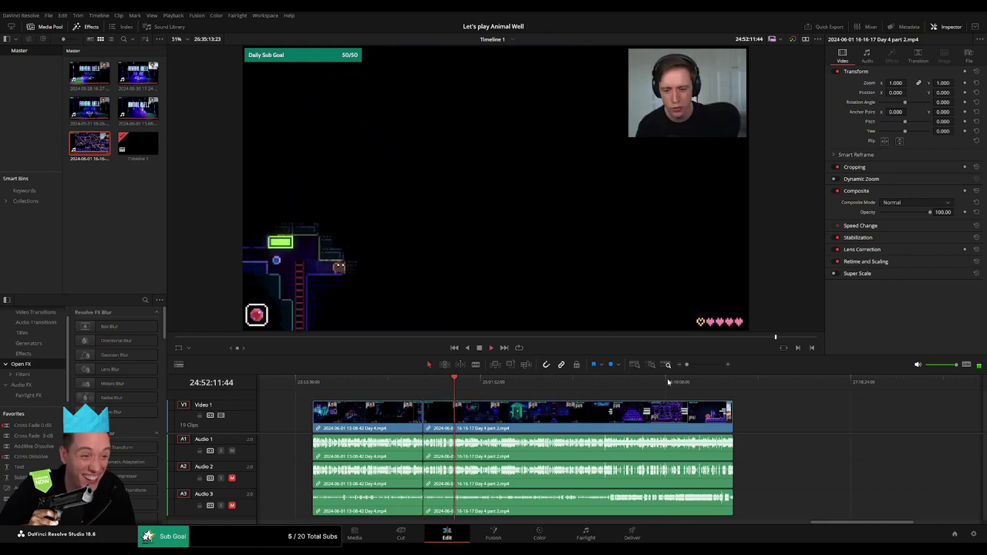
{"action": "left_click_drag", "start_coordinate": [686, 364], "coordinate": [703, 364]}
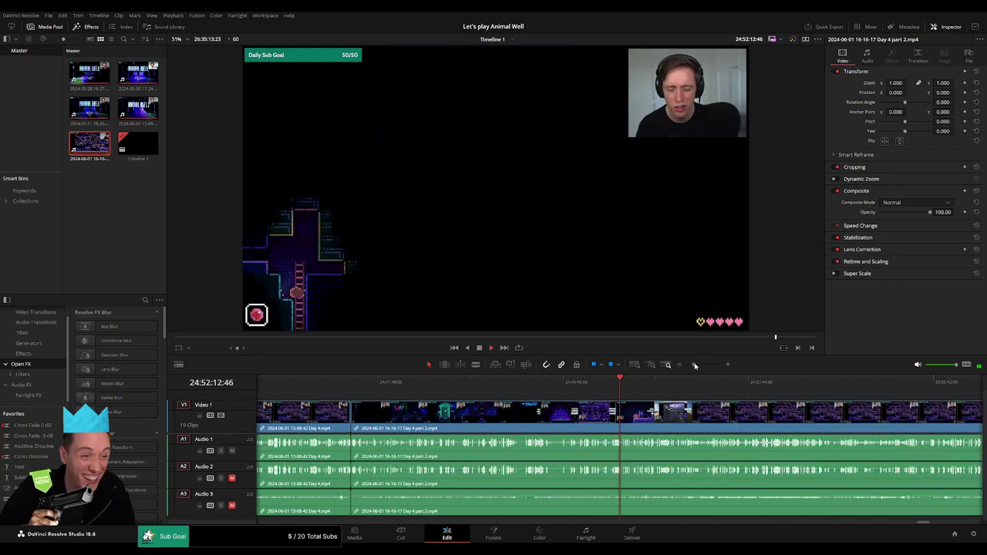
{"action": "left_click", "coordinate": [502, 387]}
{"action": "left_click_drag", "start_coordinate": [589, 388], "coordinate": [687, 391]}
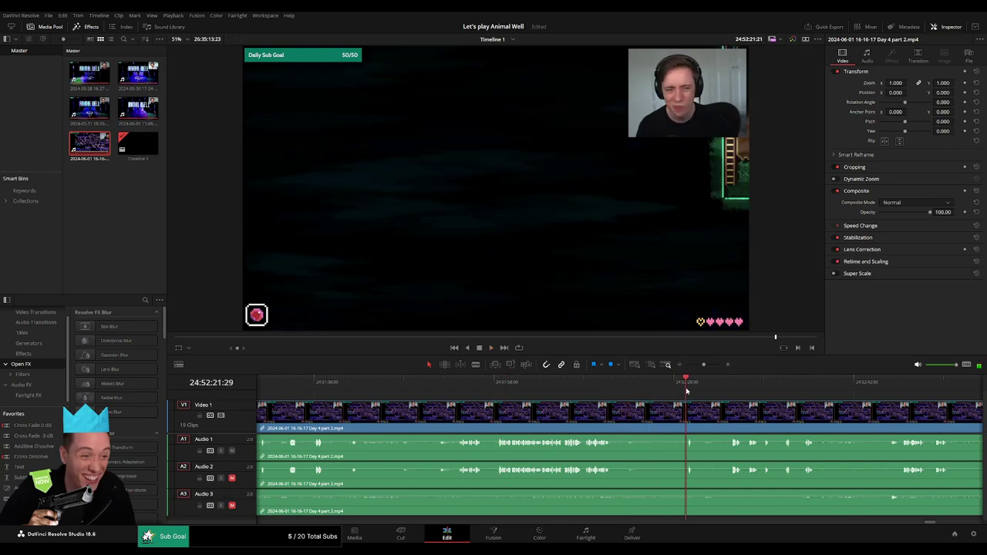
{"action": "scroll", "coordinate": [617, 395], "scroll_direction": "down", "scroll_amount": 3}
{"action": "key", "text": "space"}
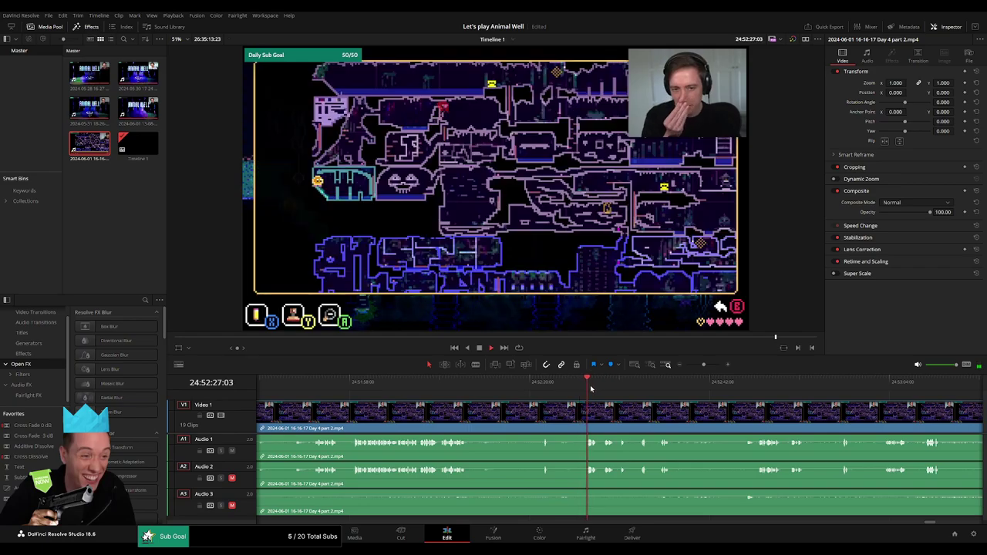
- Rewatch with J/K/L playback and park the playhead at 24:52:46:30
{"action": "scroll", "coordinate": [649, 397], "scroll_direction": "up", "scroll_amount": 2}
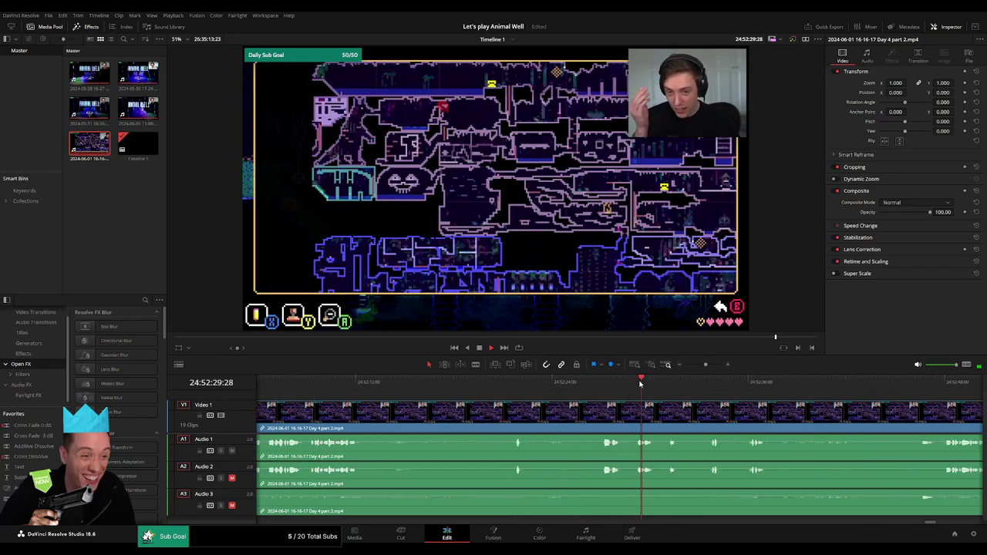
{"action": "mouse_move", "coordinate": [650, 398]}
{"action": "left_mouse_down"}
{"action": "mouse_move", "coordinate": [701, 388]}
{"action": "mouse_move", "coordinate": [507, 408]}
{"action": "left_mouse_up"}
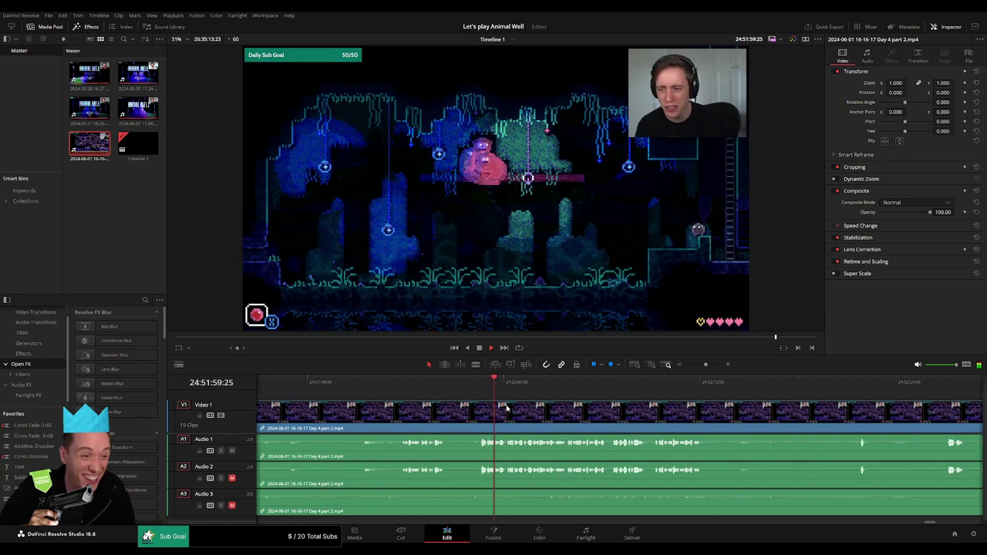
{"action": "left_click", "coordinate": [401, 393]}
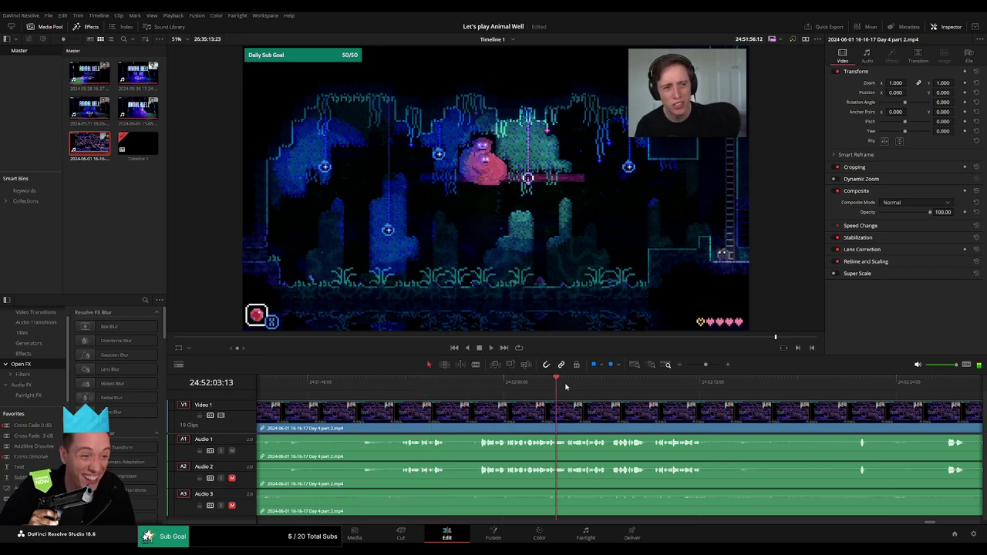
{"action": "key", "text": "l"}
{"action": "key", "text": "l"}
{"action": "key", "text": "l"}
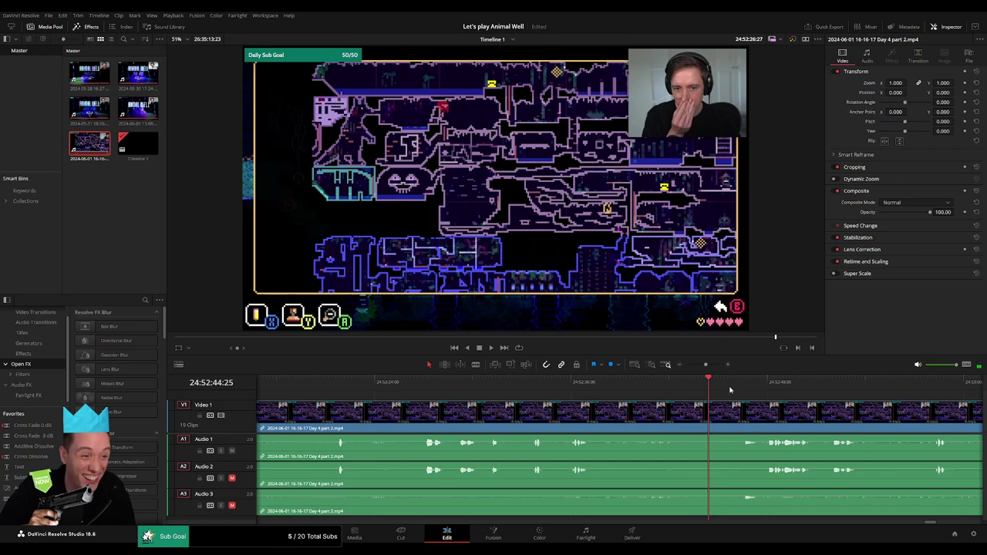
{"action": "key", "text": "k"}
{"action": "key", "text": "l"}
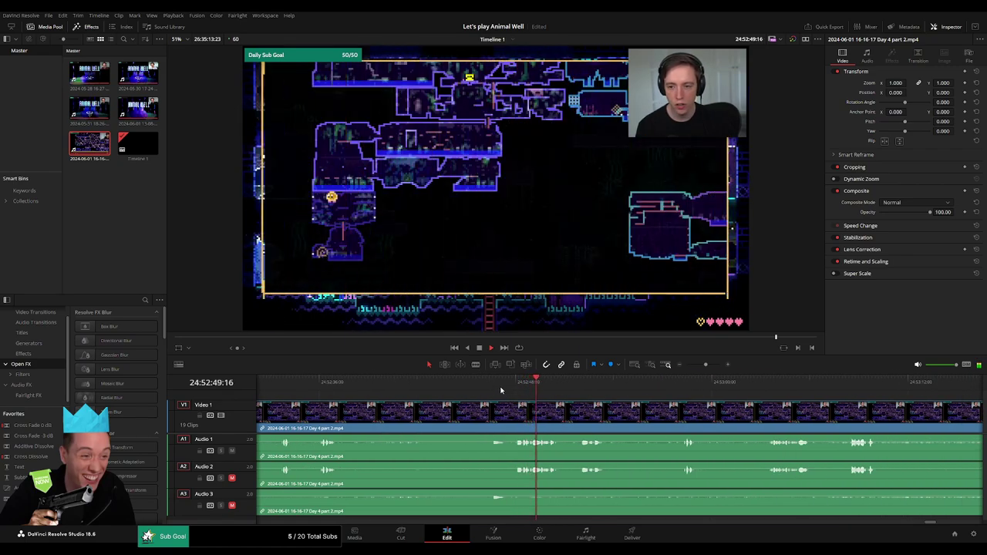
{"action": "left_click", "coordinate": [501, 391]}
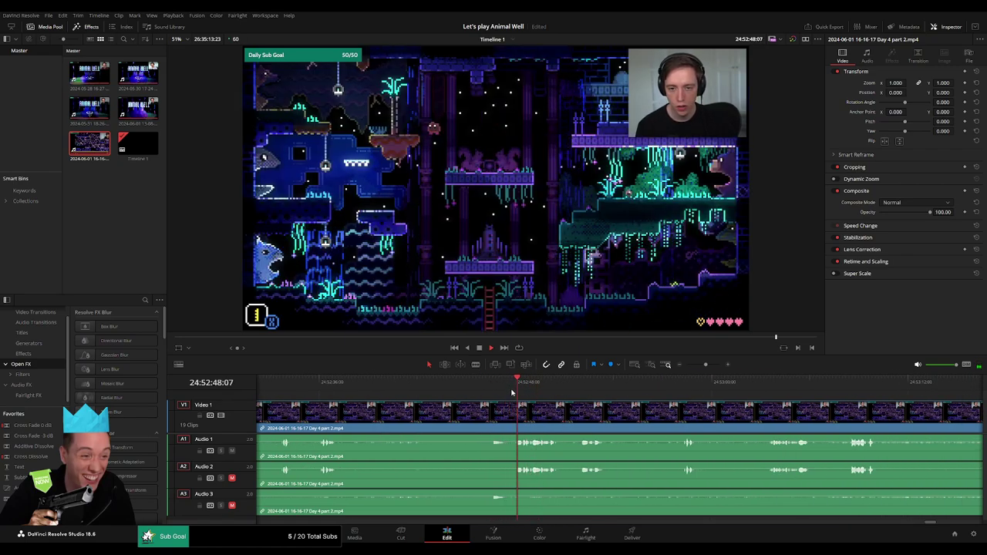
{"action": "left_click", "coordinate": [517, 388]}
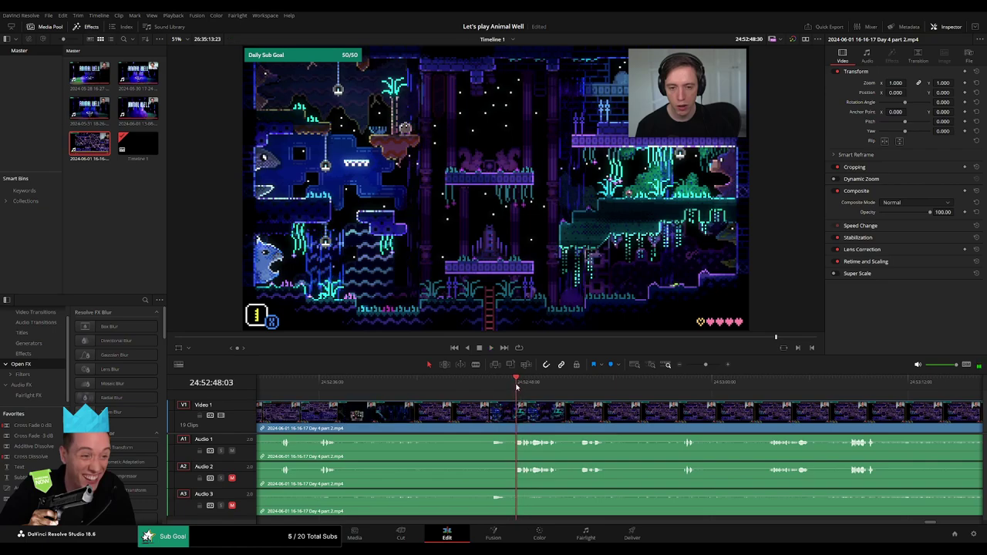
{"action": "left_click_drag", "start_coordinate": [517, 388], "coordinate": [491, 388]}
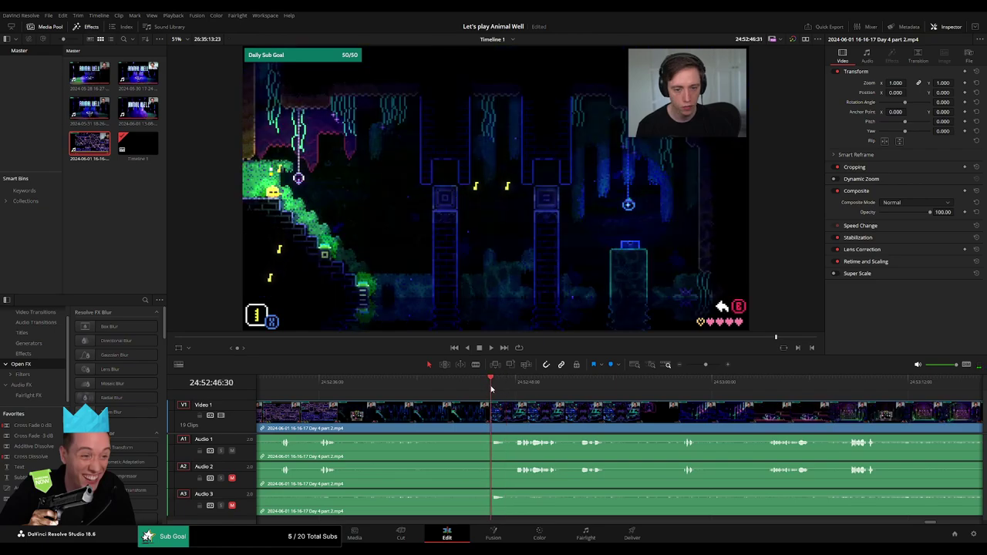
- Blade every track at 24:52:46:30, fade in the new clip's audio, and play it back
{"action": "key", "text": "ctrl+b"}
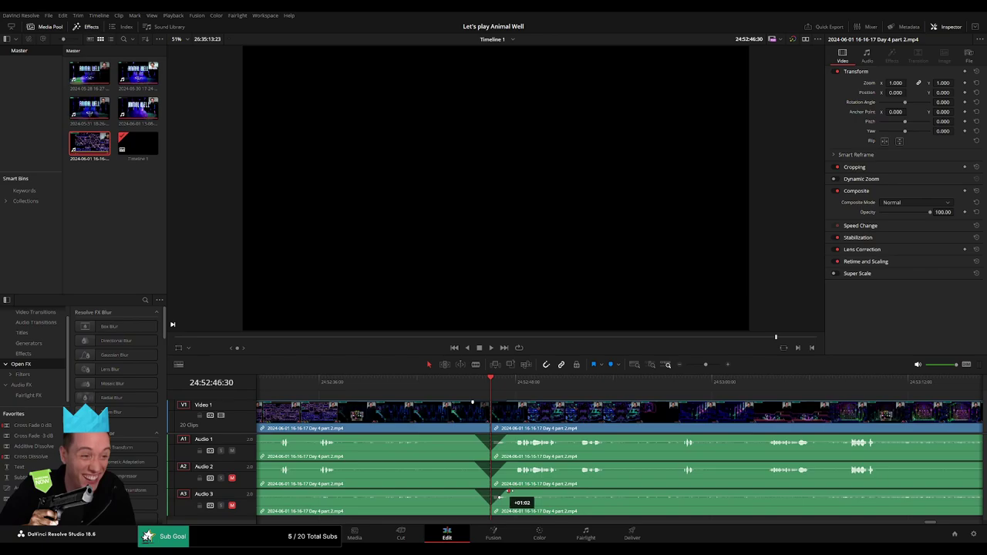
{"action": "left_click_drag", "start_coordinate": [509, 494], "coordinate": [509, 494]}
{"action": "key", "text": "space"}
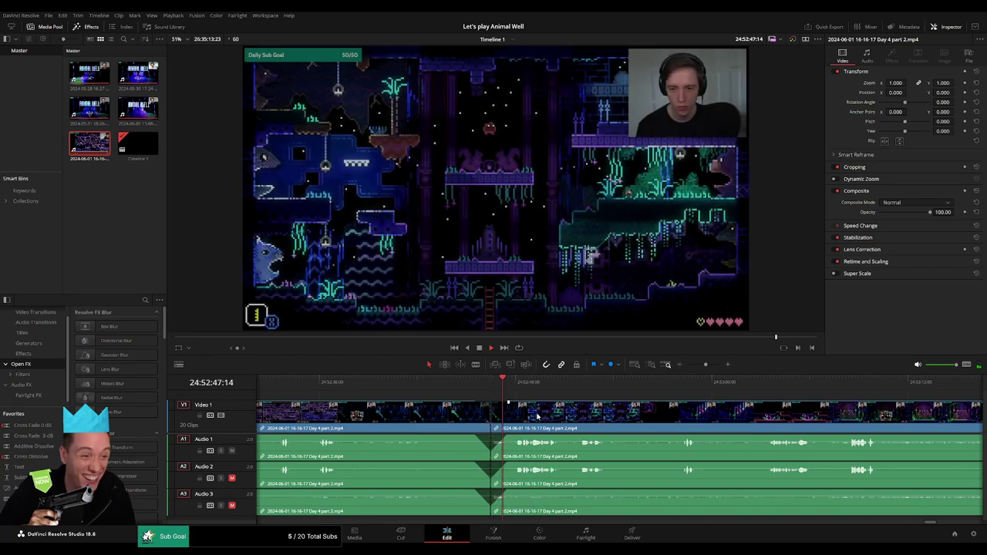
- Push the part 2 clip down the timeline, snap it to 26:00:00:00, and play it
{"action": "left_click", "coordinate": [576, 392]}
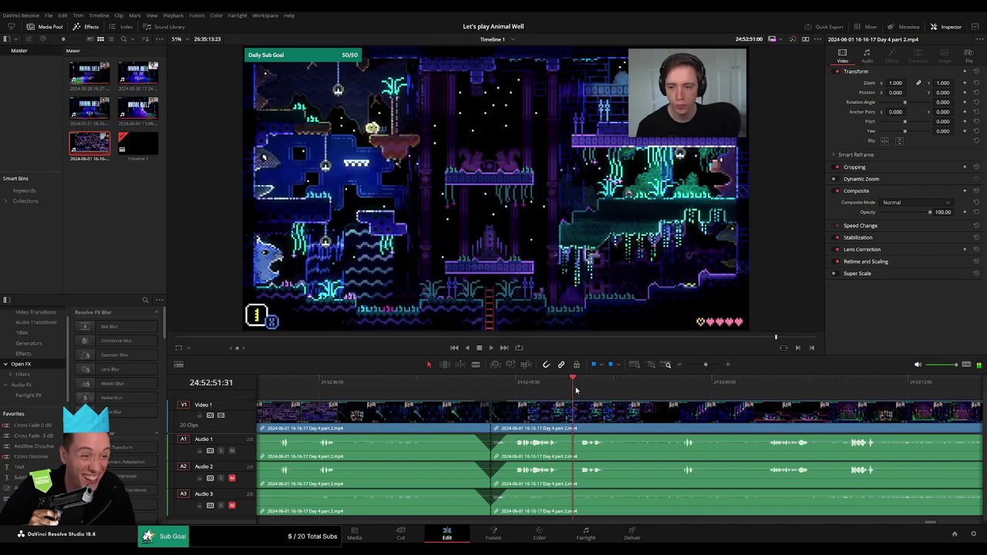
{"action": "left_click", "coordinate": [685, 390]}
{"action": "left_click_drag", "start_coordinate": [707, 365], "coordinate": [686, 365]}
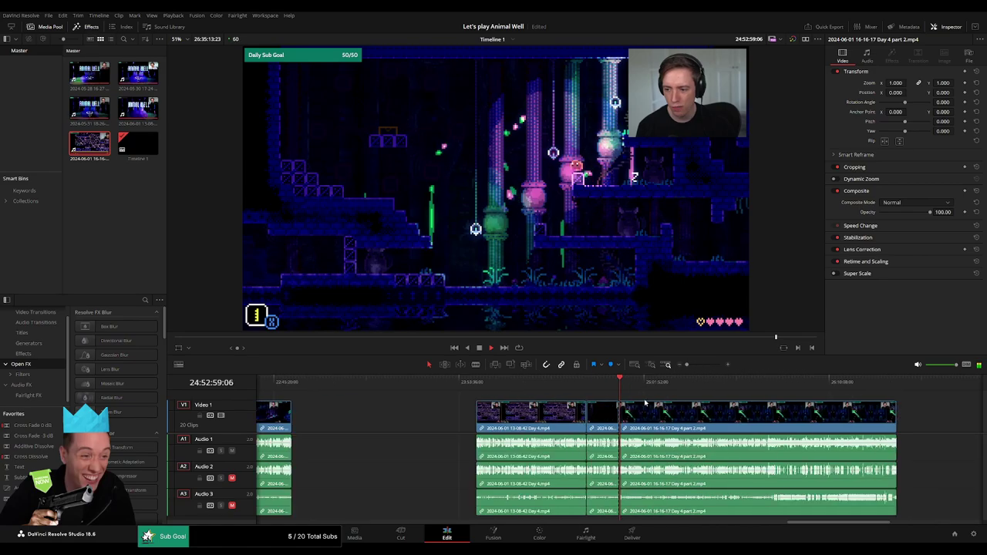
{"action": "left_click", "coordinate": [371, 409]}
{"action": "key", "text": "Delete"}
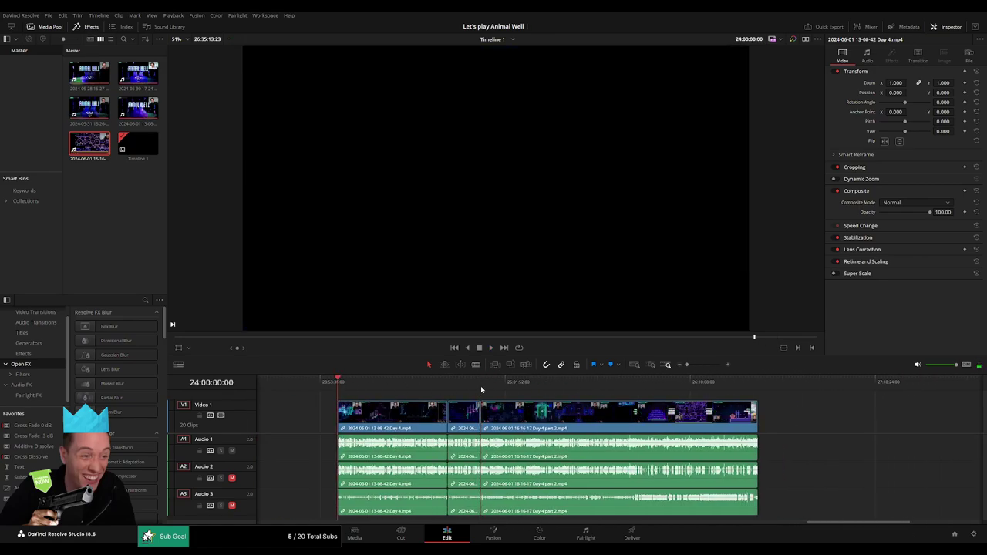
{"action": "left_click_drag", "start_coordinate": [464, 422], "coordinate": [778, 425]}
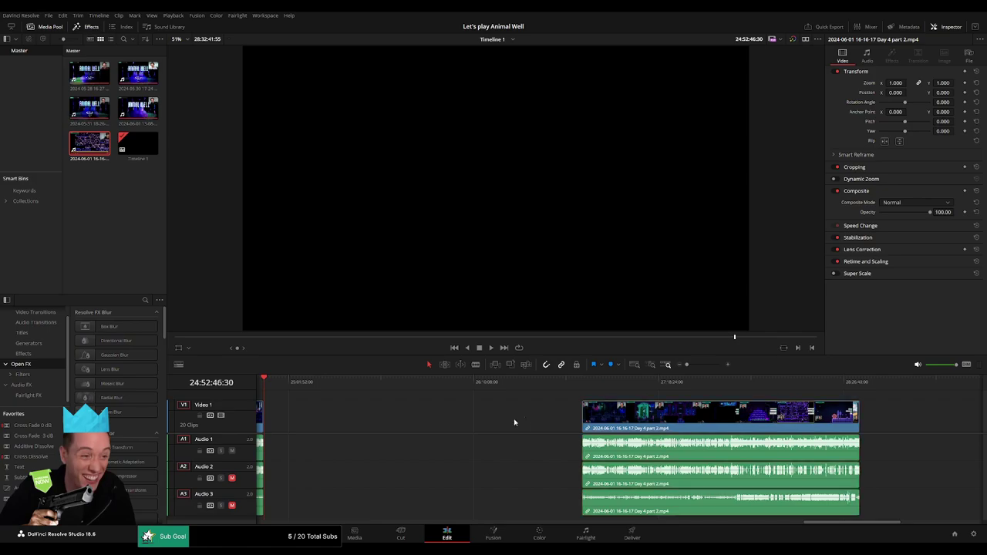
{"action": "left_click", "coordinate": [450, 409]}
{"action": "scroll", "coordinate": [450, 410], "scroll_direction": "left", "scroll_amount": 2}
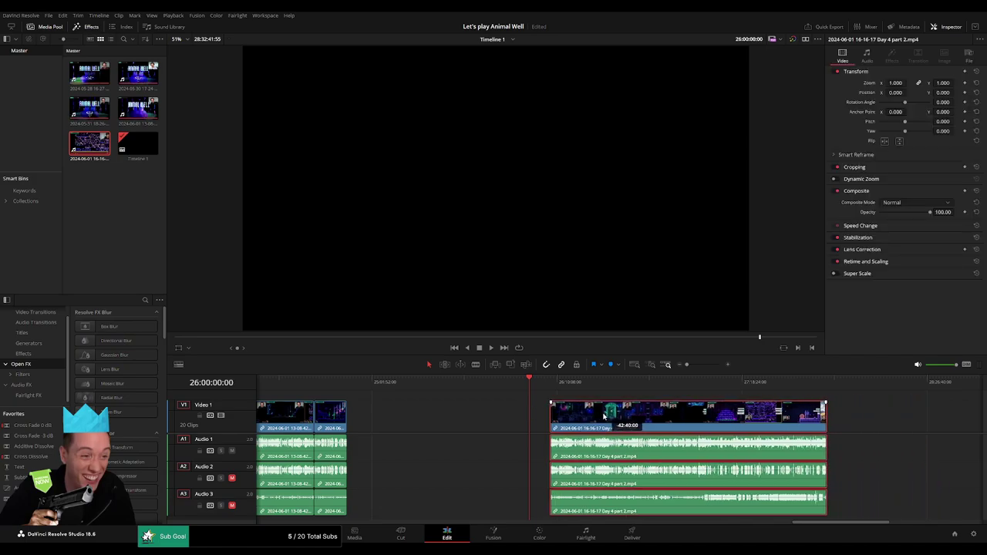
{"action": "left_click_drag", "start_coordinate": [722, 419], "coordinate": [585, 415]}
{"action": "key", "text": "space"}
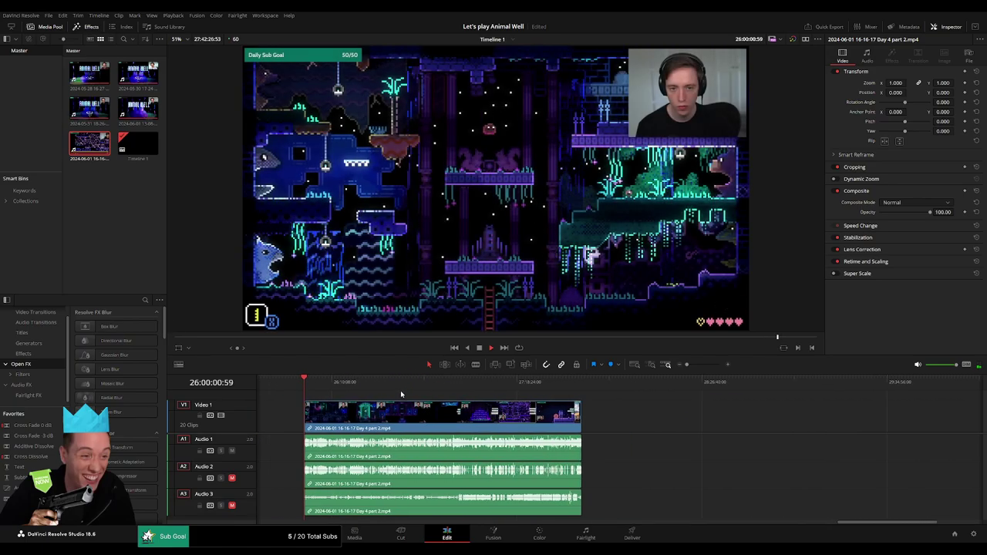
- Land the playhead exactly on 26:52:00:00 and blade all tracks there with Ctrl+B
{"action": "left_click_drag", "start_coordinate": [314, 384], "coordinate": [445, 392]}
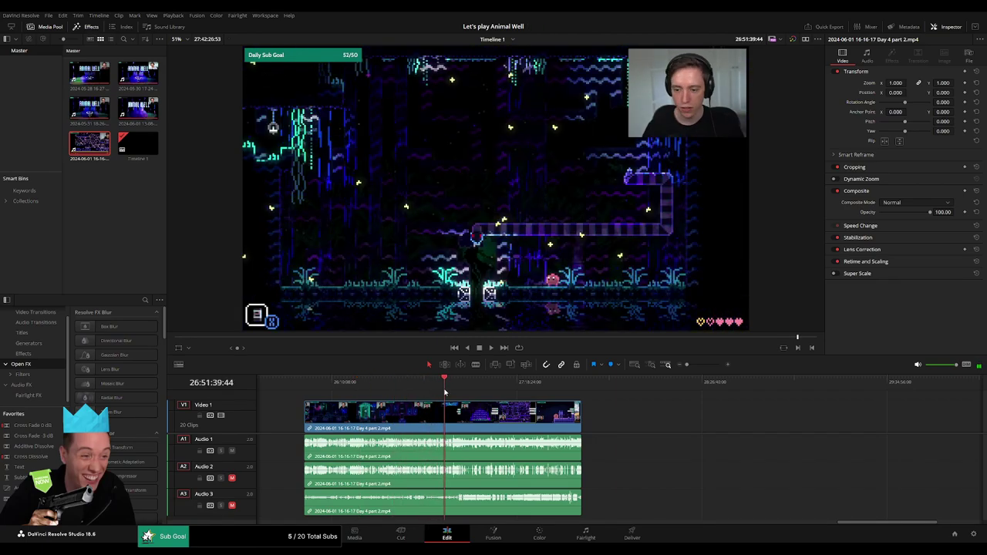
{"action": "left_click_drag", "start_coordinate": [444, 393], "coordinate": [447, 392]}
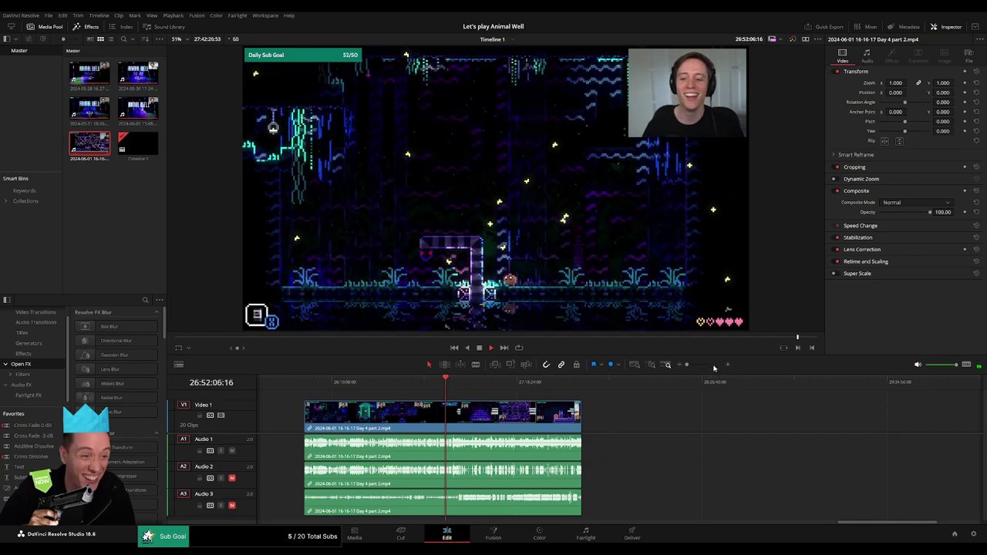
{"action": "scroll", "coordinate": [568, 393], "scroll_direction": "up", "scroll_amount": 5}
{"action": "left_click", "coordinate": [560, 394]}
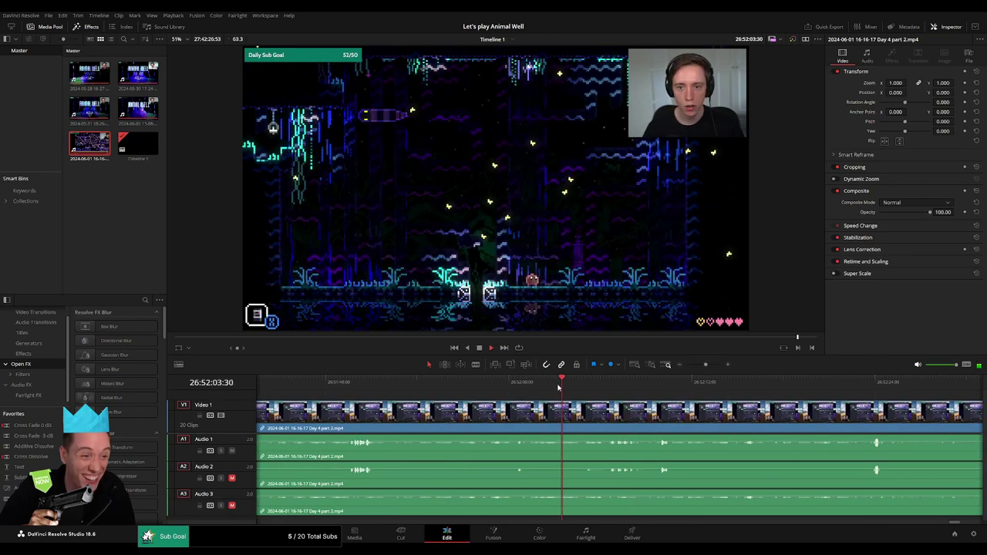
{"action": "left_click", "coordinate": [516, 391]}
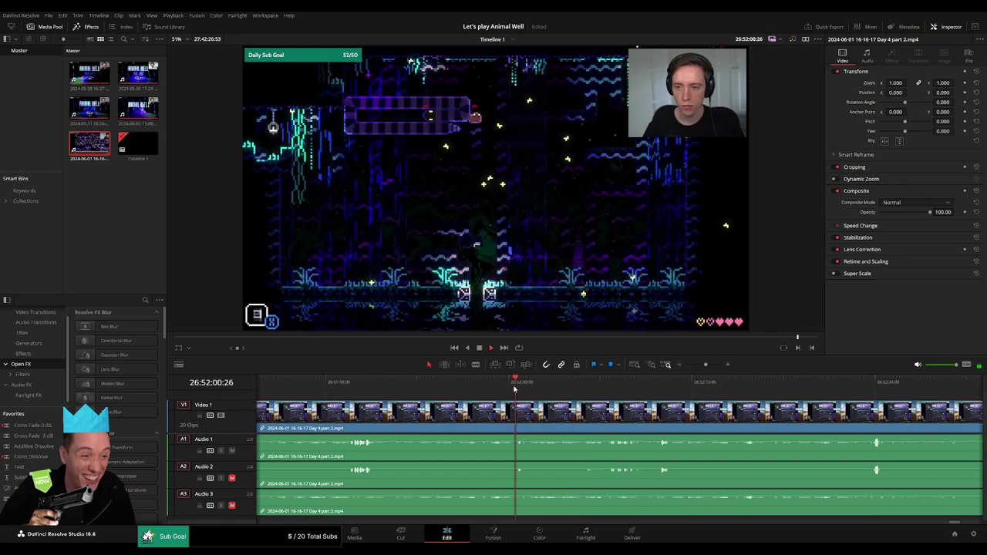
{"action": "left_click", "coordinate": [515, 389]}
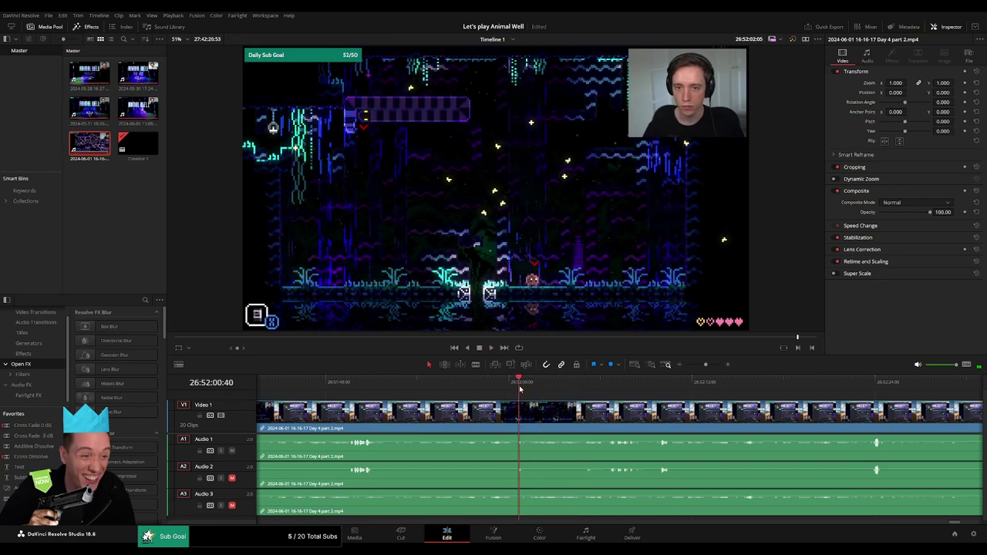
{"action": "key", "text": "space"}
{"action": "left_click_drag", "start_coordinate": [514, 389], "coordinate": [509, 388]}
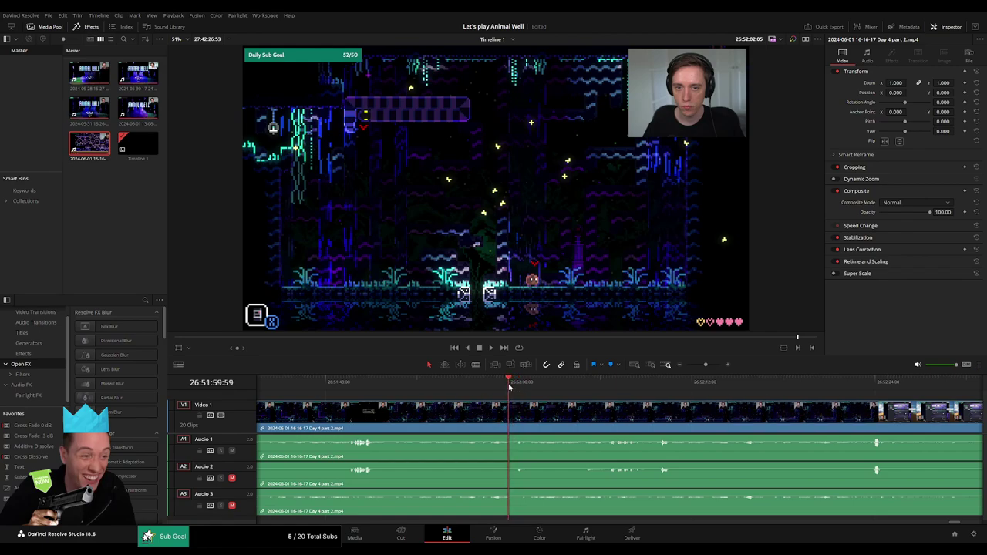
{"action": "left_click", "coordinate": [509, 388]}
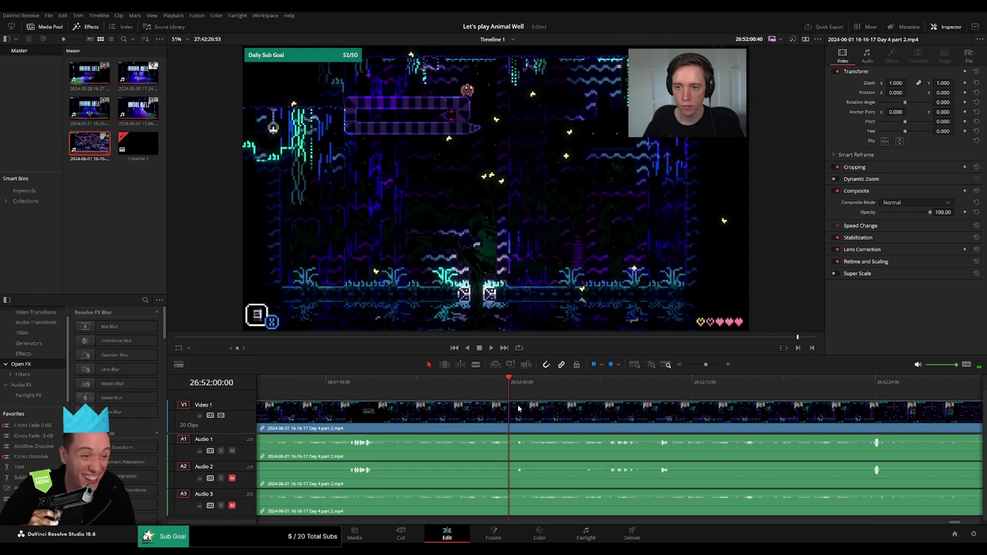
{"action": "key", "text": "ctrl+b"}
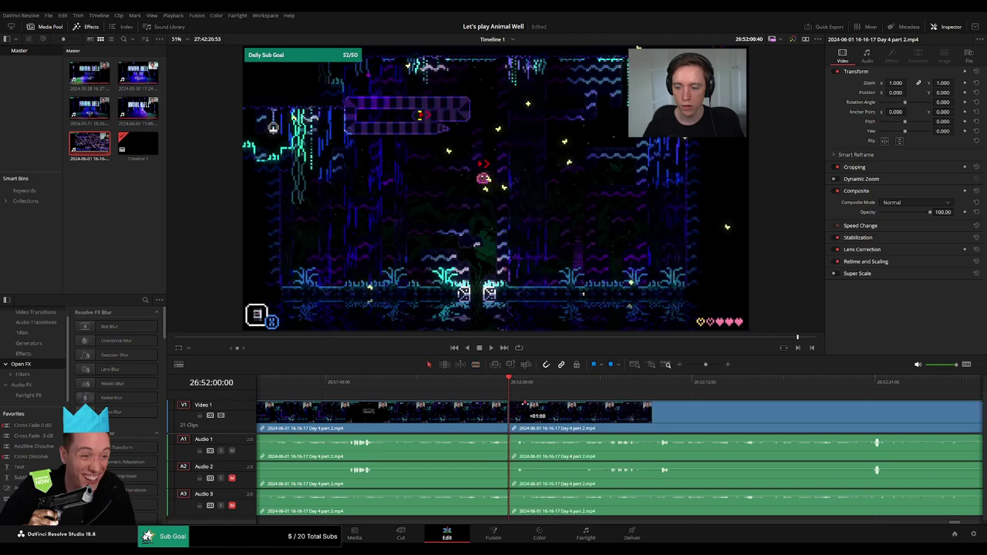
{"action": "left_click_drag", "start_coordinate": [524, 404], "coordinate": [493, 404]}
{"action": "left_click", "coordinate": [708, 365]}
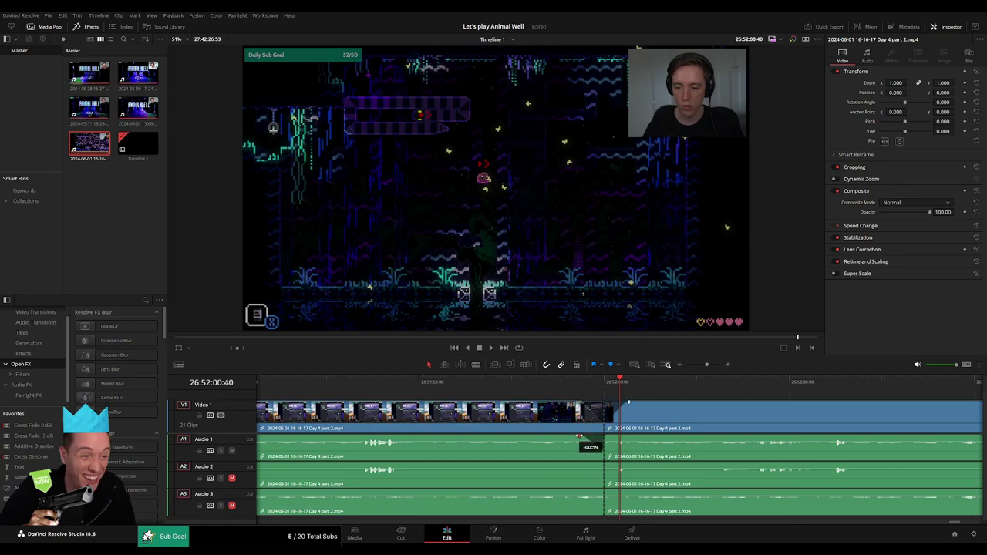
{"action": "left_click", "coordinate": [607, 382]}
{"action": "left_click_drag", "start_coordinate": [580, 437], "coordinate": [616, 437]}
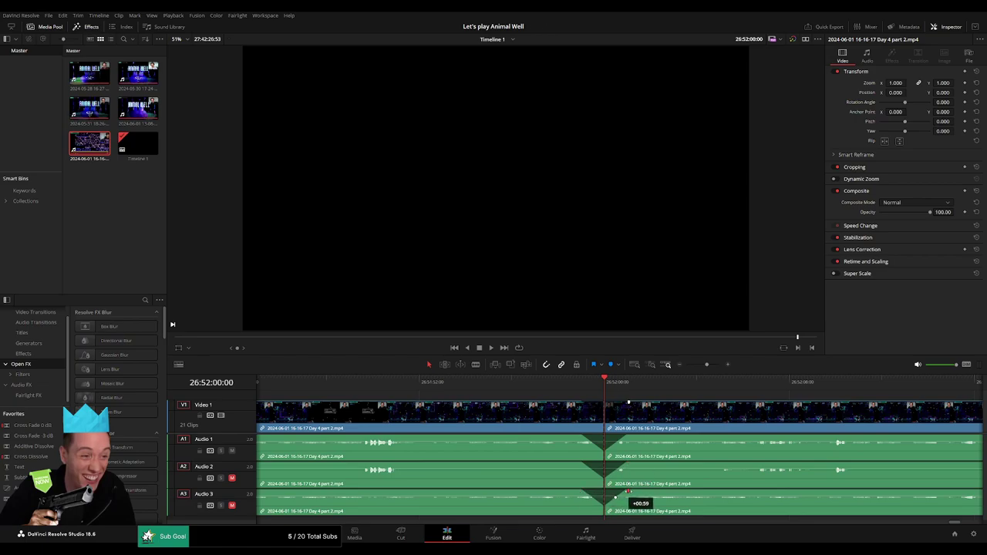
- Push the second half away, park the playhead at 28:00:00:00, and snap the clip there
{"action": "scroll", "coordinate": [708, 398], "scroll_direction": "down", "scroll_amount": 3}
{"action": "scroll", "coordinate": [685, 417], "scroll_direction": "down", "scroll_amount": 3}
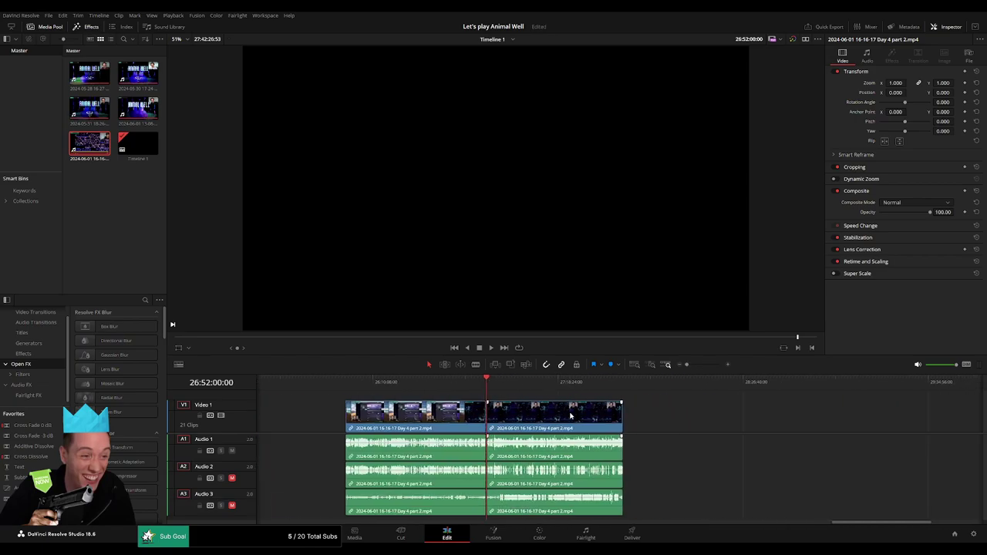
{"action": "scroll", "coordinate": [562, 415], "scroll_direction": "right", "scroll_amount": 2}
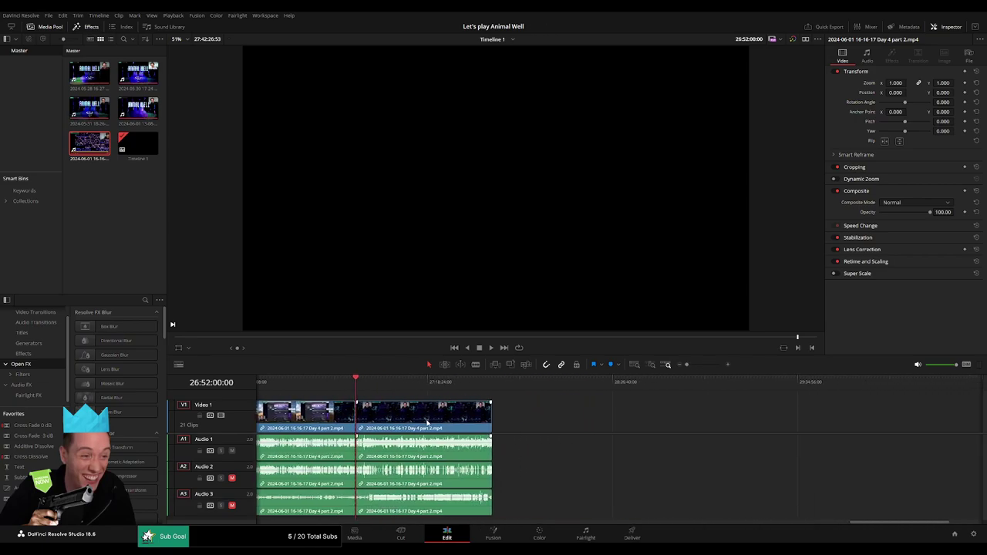
{"action": "left_click_drag", "start_coordinate": [563, 414], "coordinate": [730, 417]}
{"action": "left_click", "coordinate": [509, 418]}
{"action": "left_click_drag", "start_coordinate": [392, 401], "coordinate": [498, 399]}
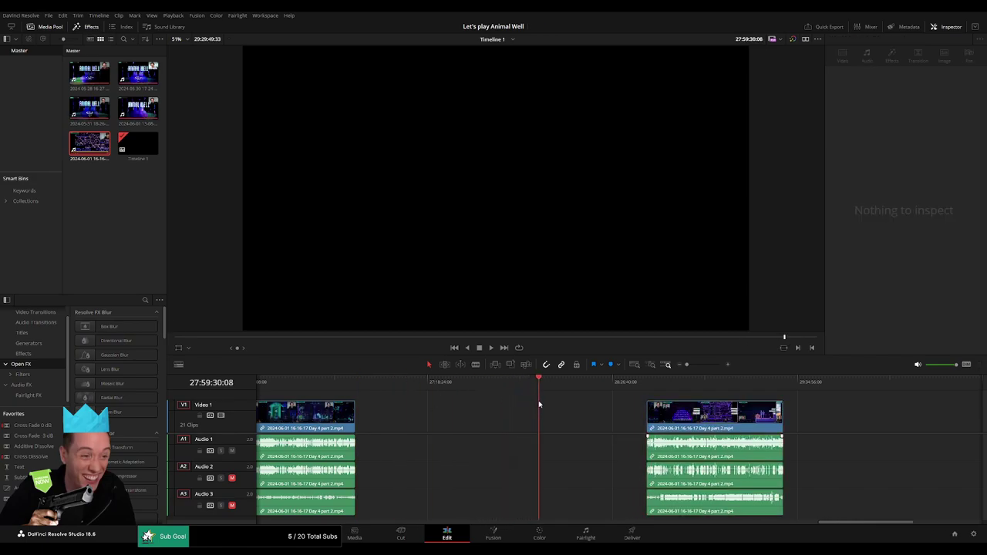
{"action": "scroll", "coordinate": [671, 384], "scroll_direction": "up", "scroll_amount": 3}
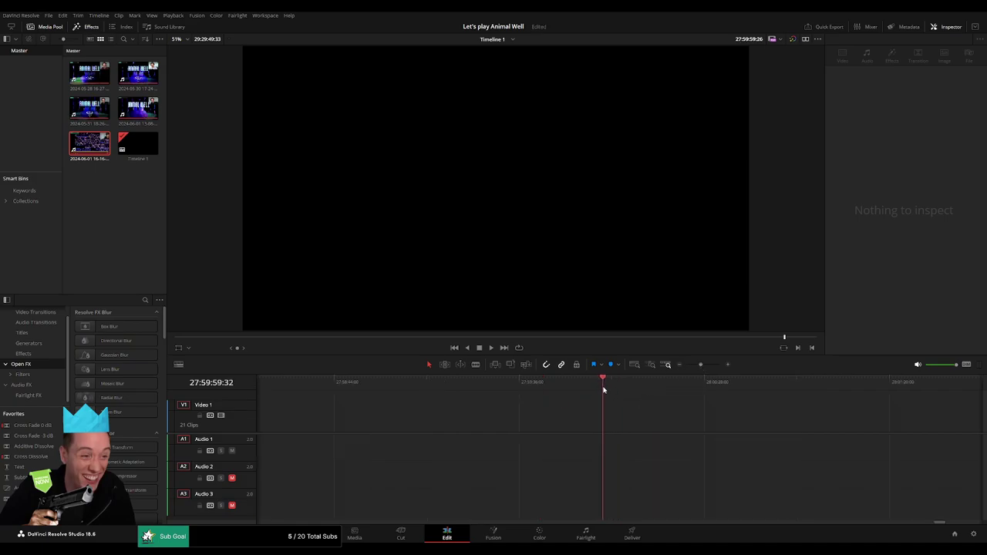
{"action": "scroll", "coordinate": [685, 393], "scroll_direction": "down", "scroll_amount": 2}
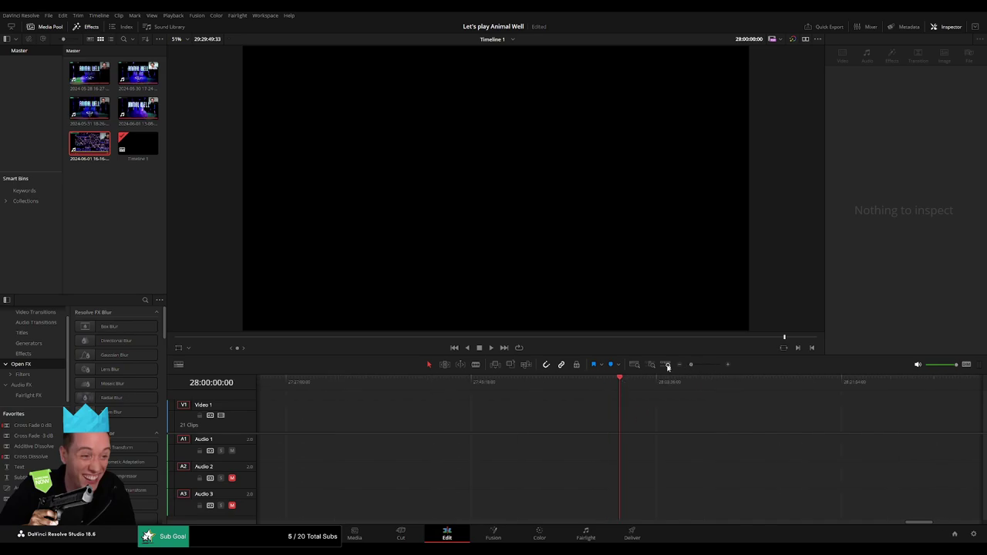
{"action": "scroll", "coordinate": [684, 394], "scroll_direction": "down", "scroll_amount": 2}
{"action": "left_click_drag", "start_coordinate": [766, 422], "coordinate": [662, 397]}
- Play the moved clip and zoom in to scrub through its footage
{"action": "key", "text": "space"}
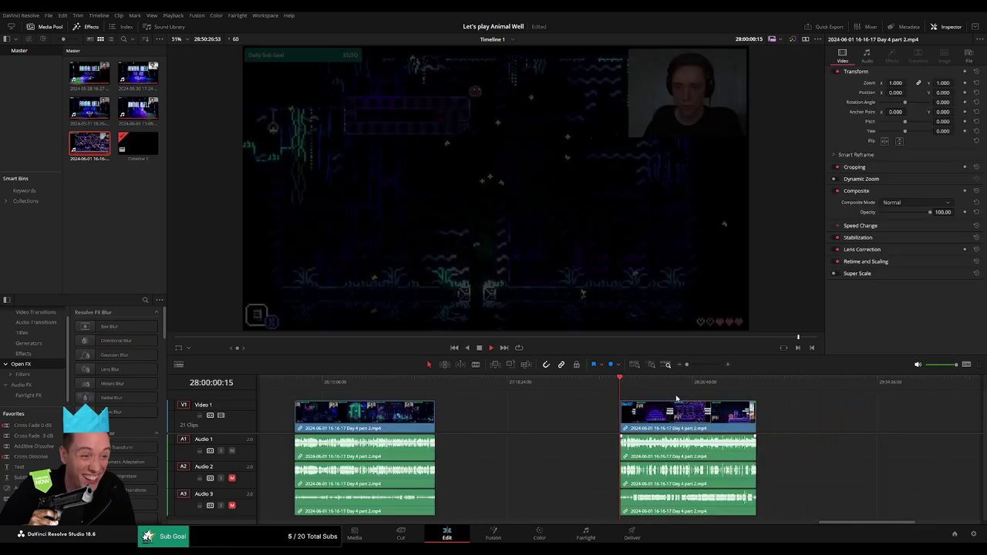
{"action": "scroll", "coordinate": [560, 390], "scroll_direction": "right", "scroll_amount": 3}
{"action": "left_click", "coordinate": [560, 390]}
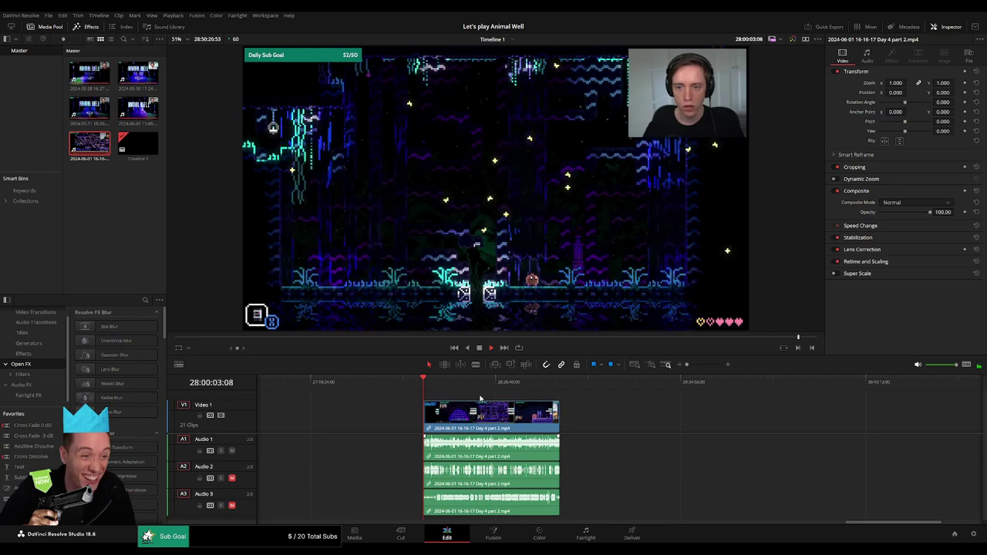
{"action": "left_click_drag", "start_coordinate": [687, 365], "coordinate": [706, 365]}
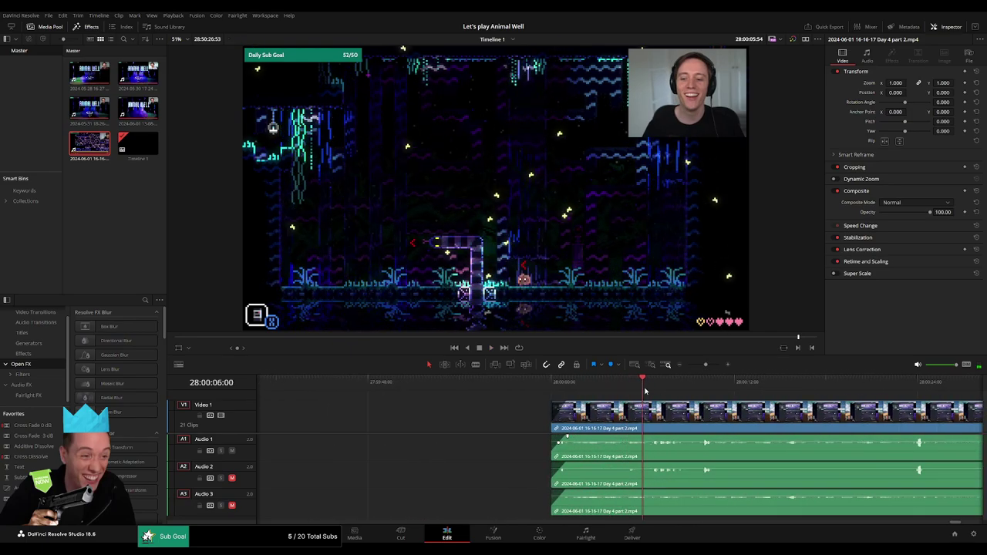
{"action": "scroll", "coordinate": [516, 390], "scroll_direction": "right", "scroll_amount": 3}
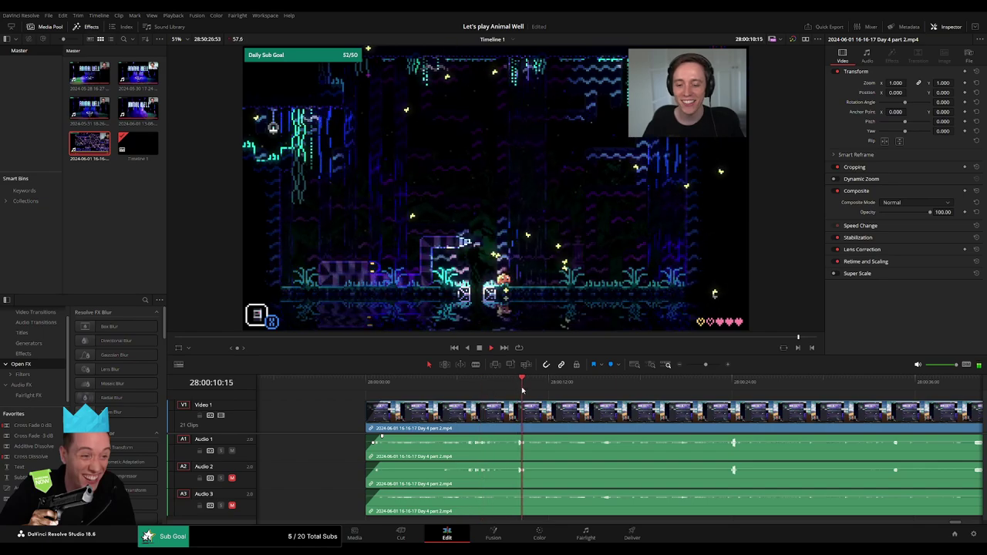
{"action": "left_click", "coordinate": [734, 384]}
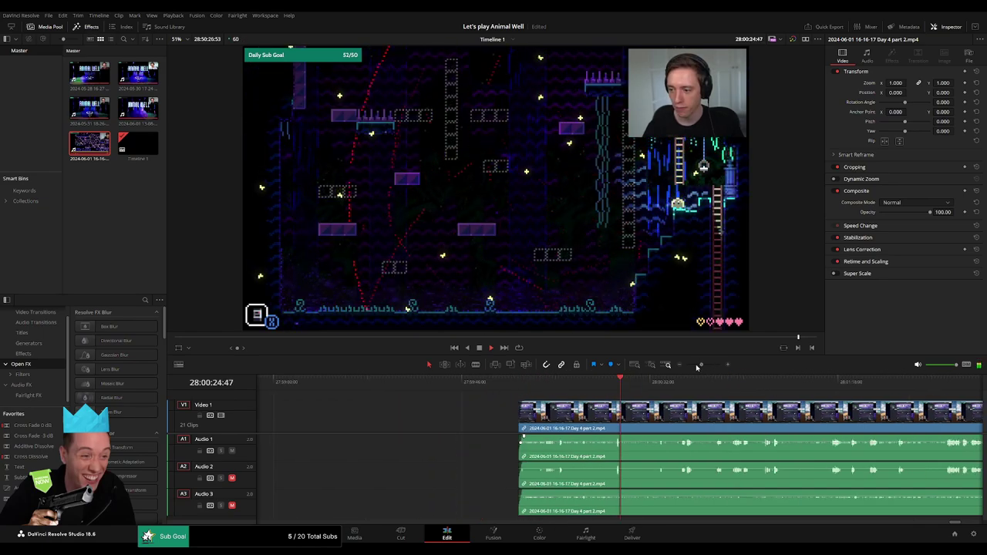
{"action": "scroll", "coordinate": [753, 392], "scroll_direction": "down", "scroll_amount": 5}
{"action": "left_click", "coordinate": [459, 383]}
{"action": "left_click_drag", "start_coordinate": [459, 383], "coordinate": [465, 383]}
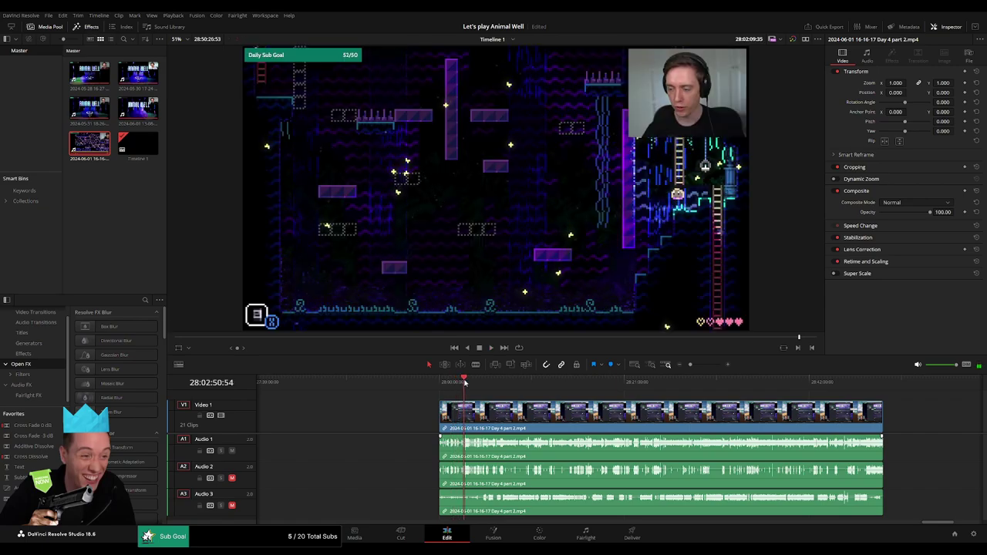
{"action": "key", "text": "space"}
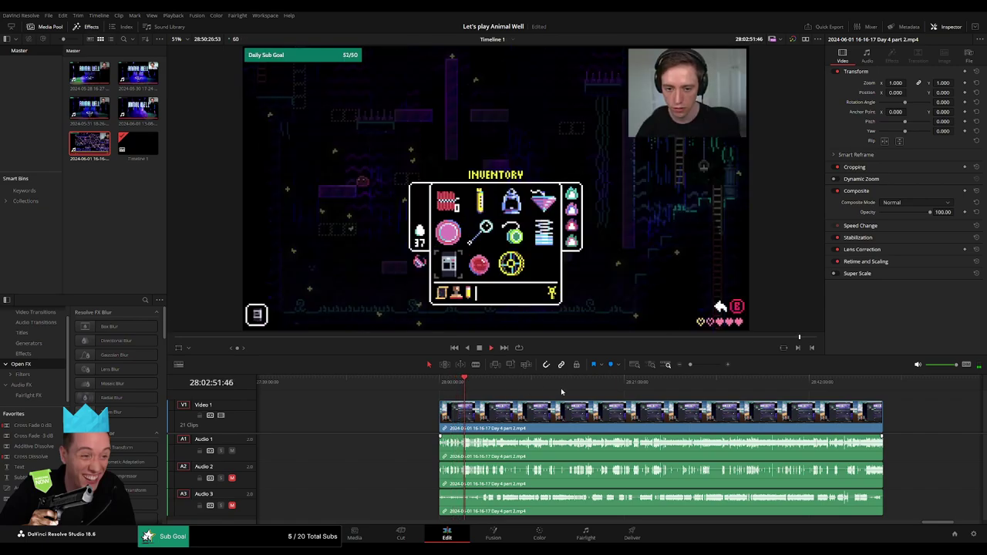
{"action": "left_click_drag", "start_coordinate": [690, 365], "coordinate": [704, 365]}
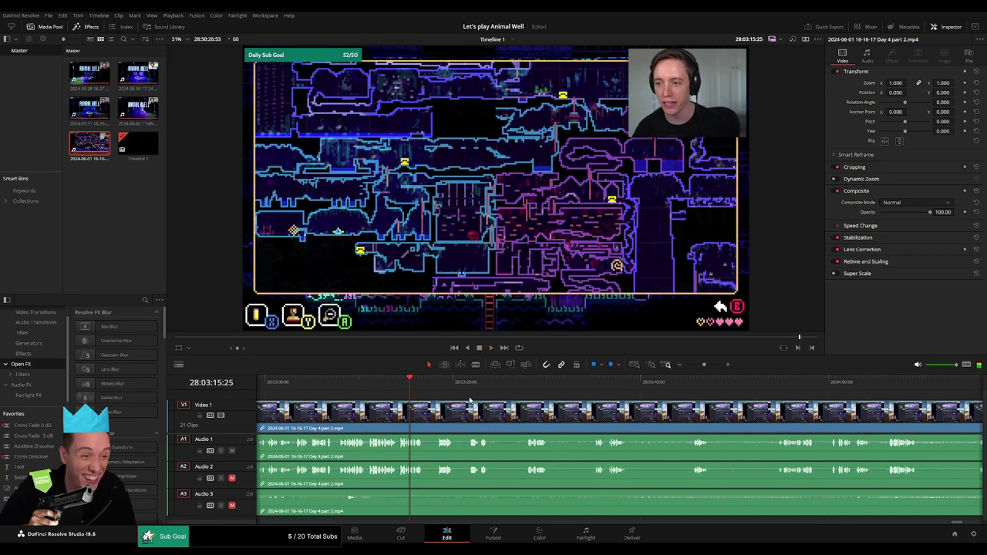
{"action": "left_click_drag", "start_coordinate": [647, 398], "coordinate": [886, 398]}
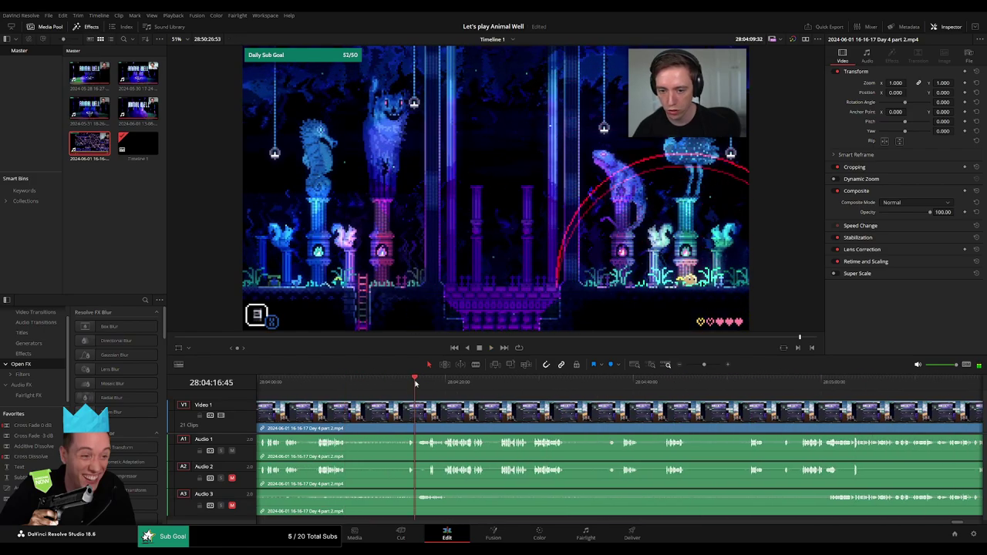
- Skip ahead through the last clip and park the playhead near the stream's closing scene past 28:46
{"action": "left_click", "coordinate": [419, 382]}
{"action": "left_click", "coordinate": [503, 383]}
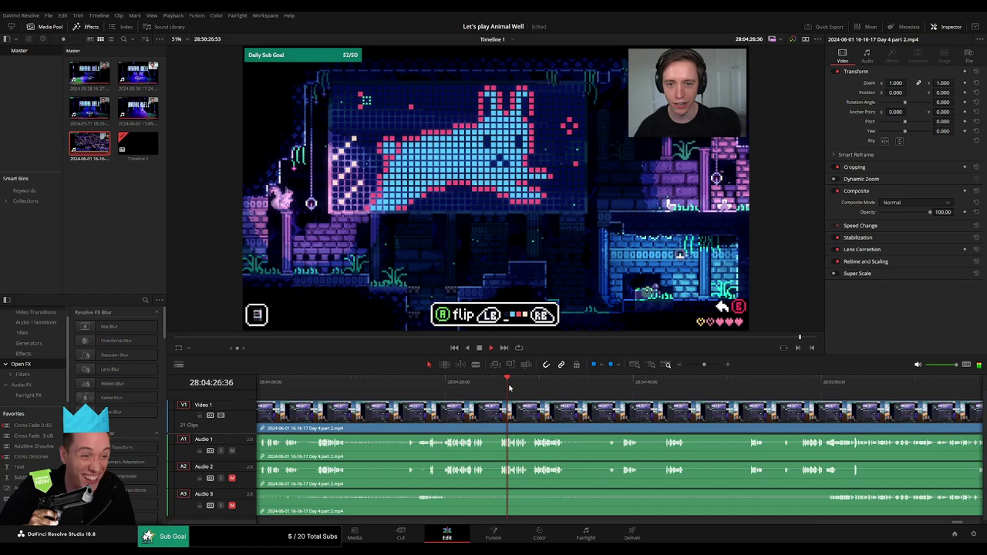
{"action": "left_click", "coordinate": [644, 384]}
{"action": "key", "text": "space"}
{"action": "left_click", "coordinate": [744, 385]}
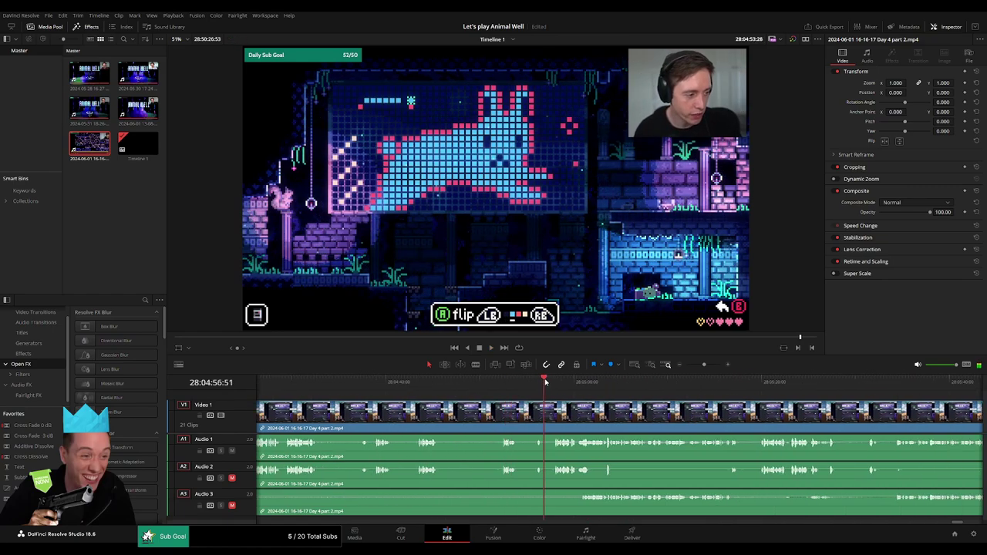
{"action": "left_click_drag", "start_coordinate": [711, 367], "coordinate": [687, 366]}
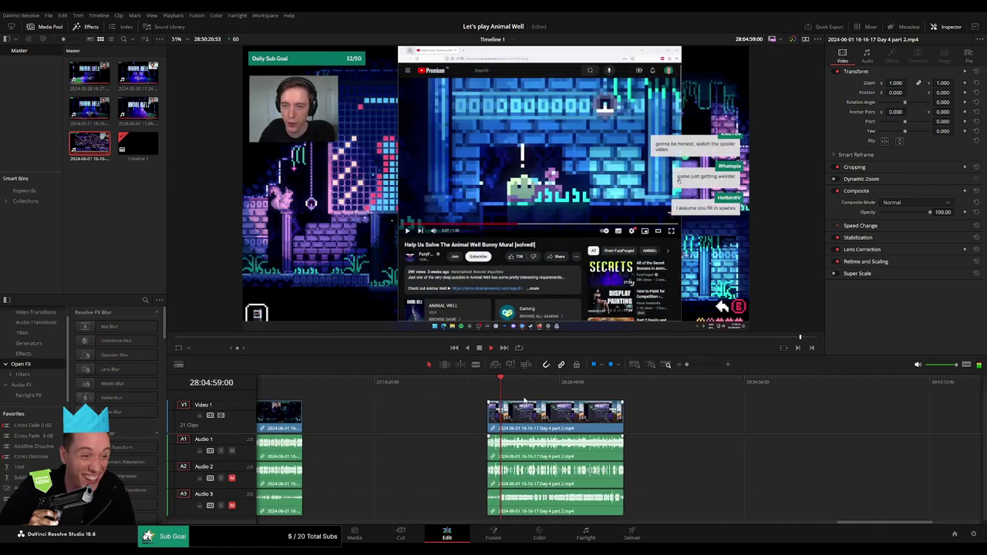
{"action": "left_click", "coordinate": [497, 383]}
{"action": "left_click_drag", "start_coordinate": [498, 383], "coordinate": [523, 383]}
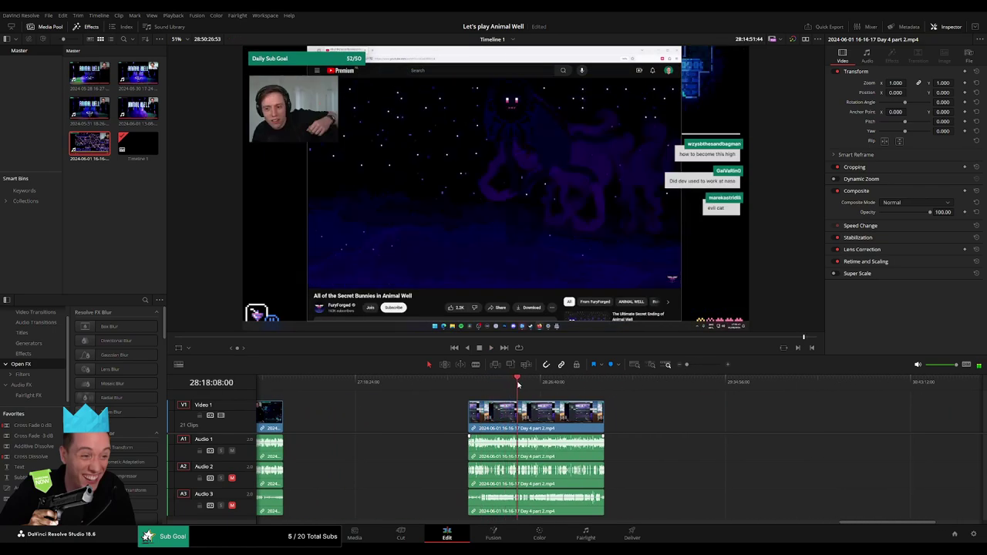
{"action": "left_click", "coordinate": [543, 383]}
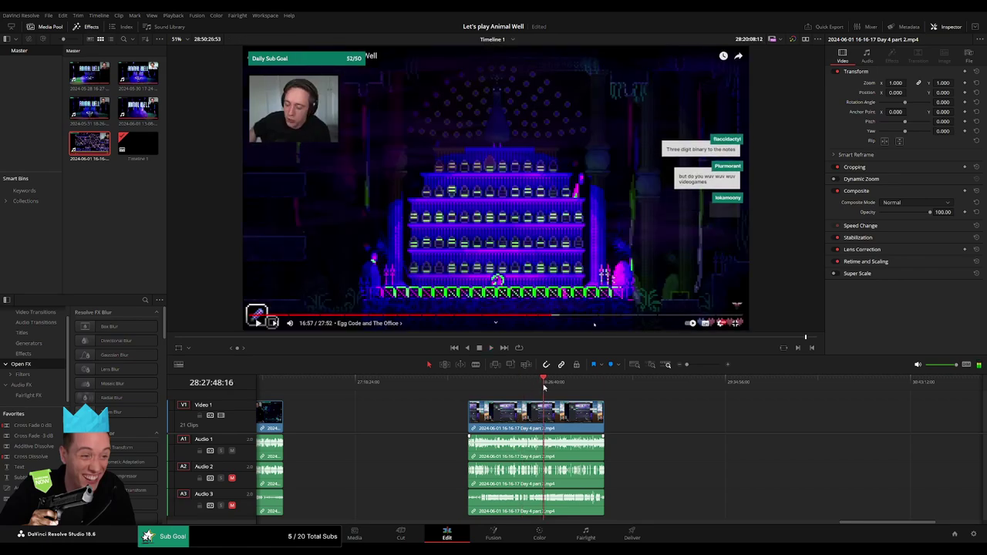
{"action": "left_click_drag", "start_coordinate": [568, 388], "coordinate": [592, 391]}
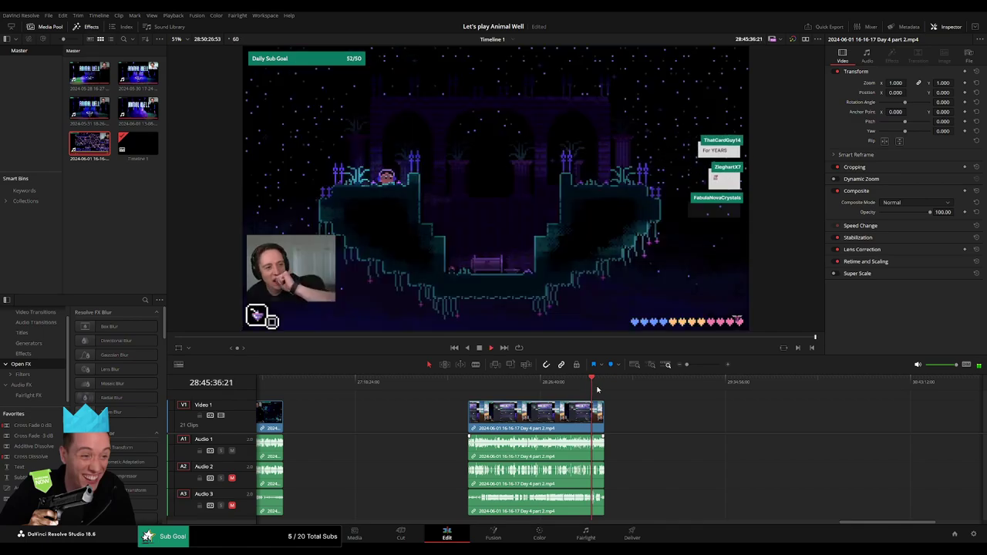
{"action": "scroll", "coordinate": [620, 401], "scroll_direction": "up", "scroll_amount": 5}
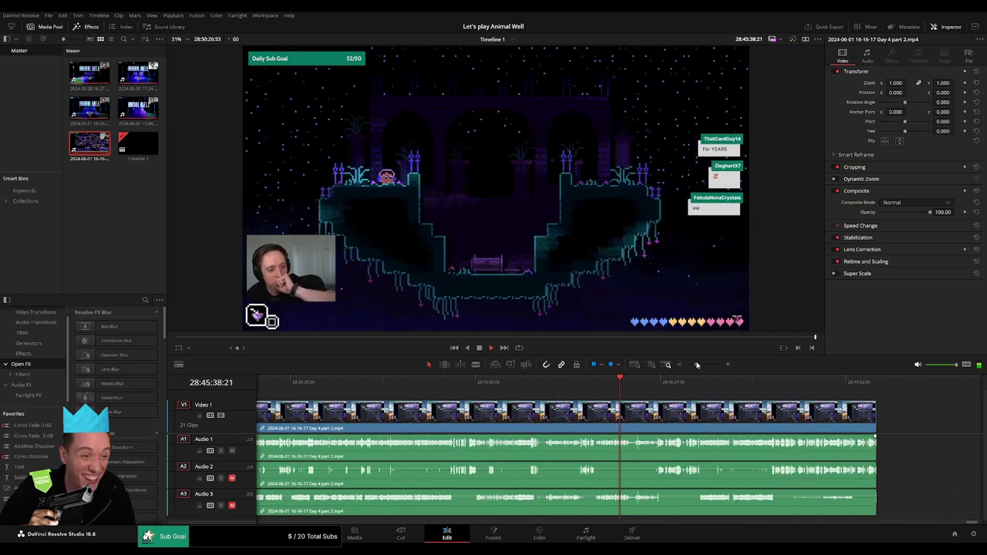
{"action": "left_click", "coordinate": [643, 382]}
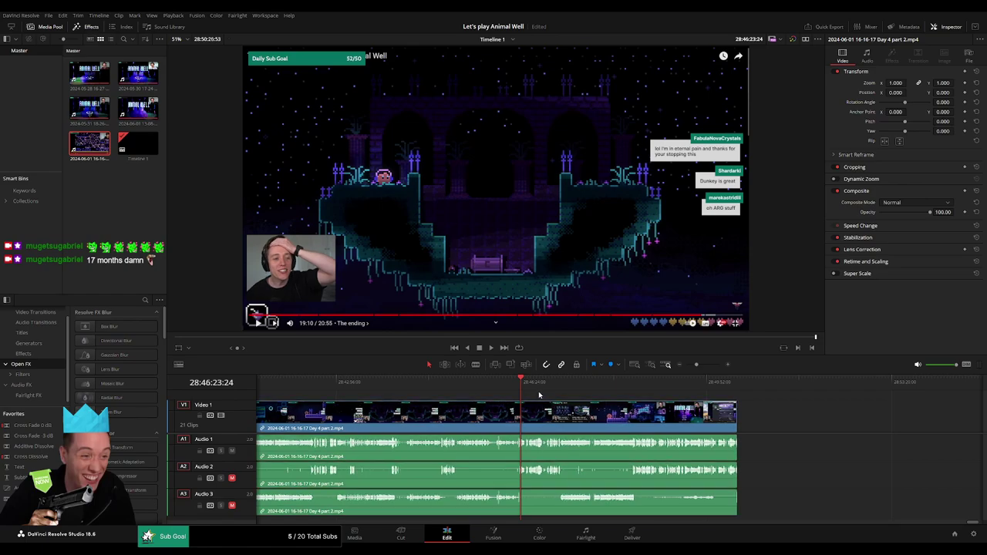
{"action": "key", "text": "ctrl+z"}
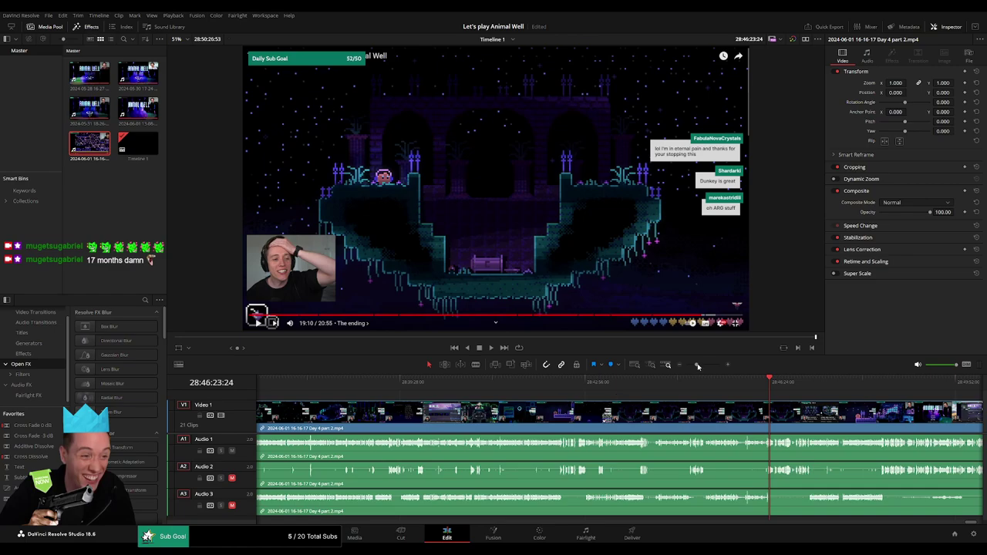
- Zoom and scroll the timeline to the end of the final Day 4 part 2 clip
{"action": "left_click_drag", "start_coordinate": [698, 365], "coordinate": [689, 365]}
{"action": "key", "text": "Home"}
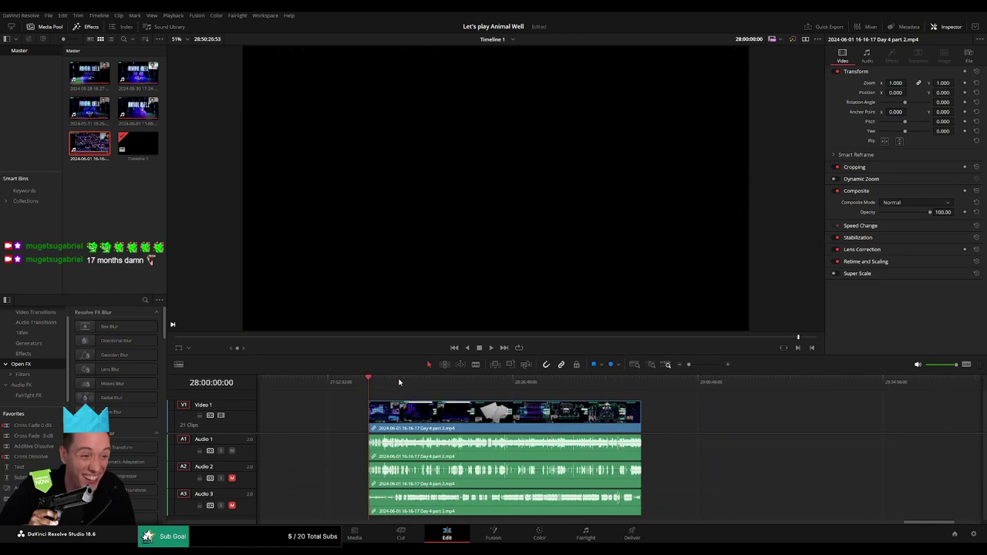
{"action": "key", "text": "space"}
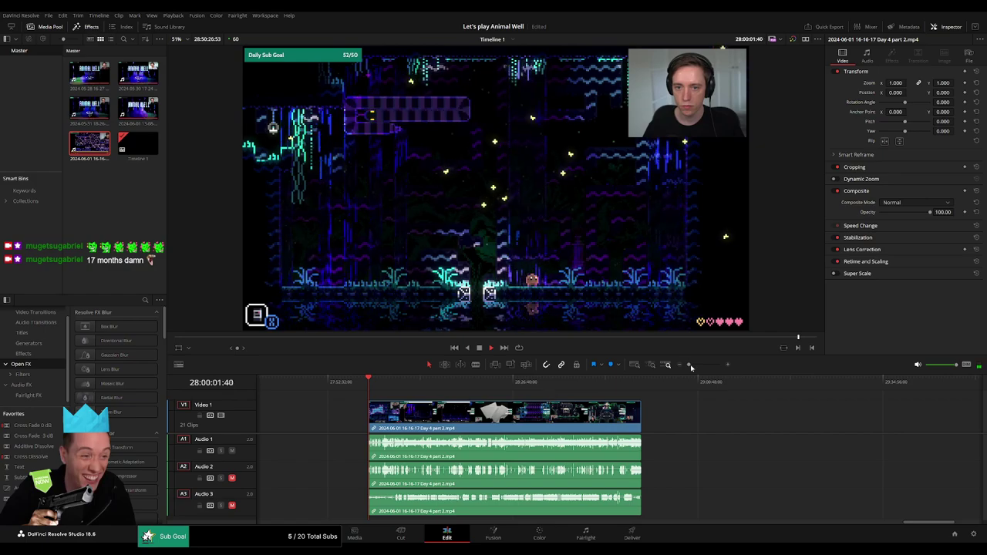
{"action": "mouse_move", "coordinate": [691, 382]}
{"action": "left_mouse_down"}
{"action": "mouse_move", "coordinate": [747, 383]}
{"action": "mouse_move", "coordinate": [548, 384]}
{"action": "mouse_move", "coordinate": [640, 385]}
{"action": "left_mouse_up"}
{"action": "scroll", "coordinate": [654, 385], "scroll_direction": "up", "scroll_amount": 3}
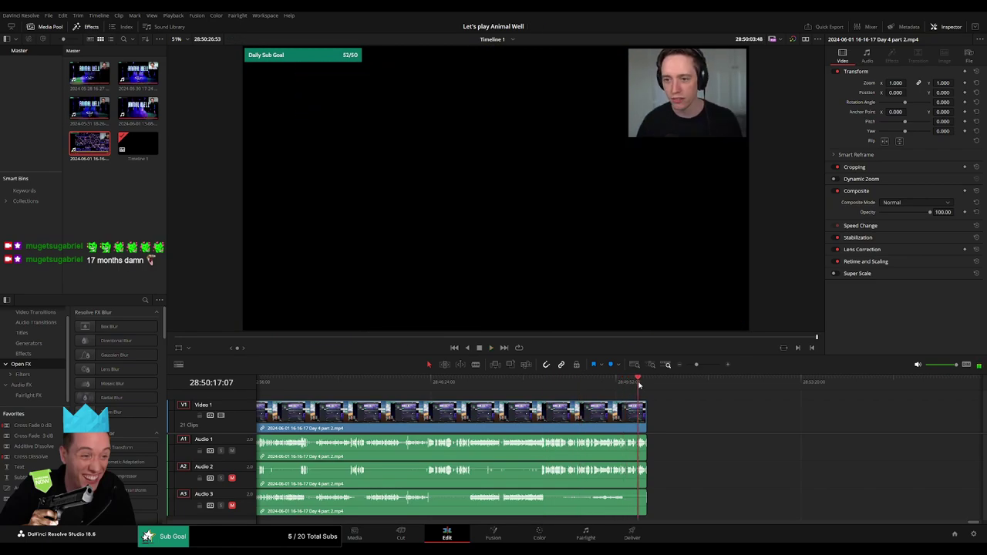
{"action": "scroll", "coordinate": [739, 401], "scroll_direction": "up", "scroll_amount": 4}
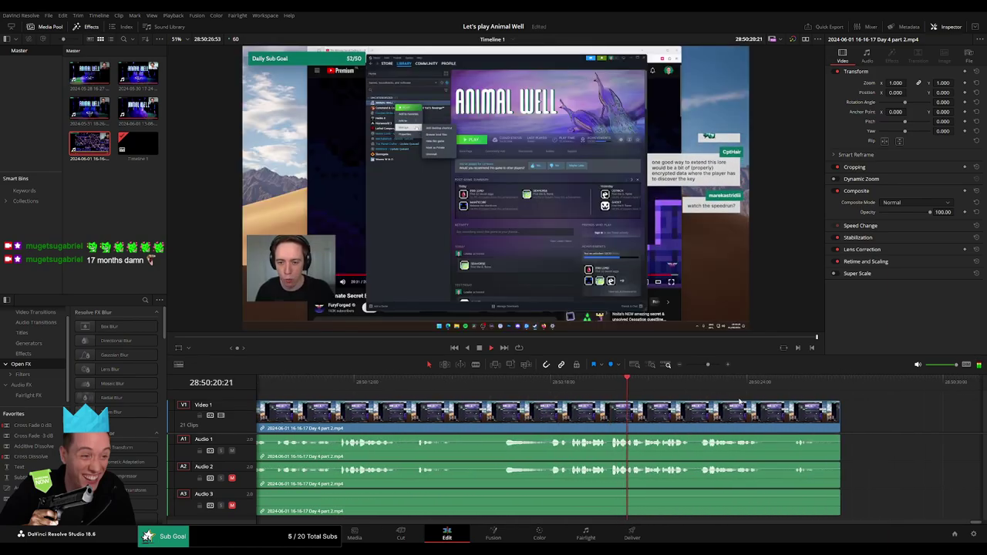
{"action": "scroll", "coordinate": [739, 402], "scroll_direction": "right", "scroll_amount": 5}
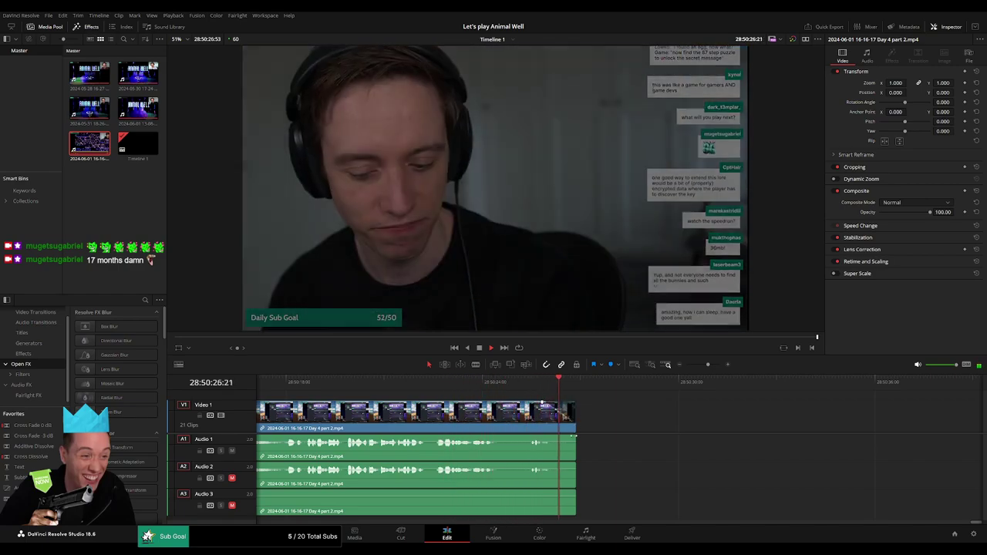
- Add one-second audio fade-outs to the clip's Audio 1 and Audio 3 tracks, then return to the start
{"action": "mouse_move", "coordinate": [573, 437]}
{"action": "left_mouse_down"}
{"action": "mouse_move", "coordinate": [559, 438]}
{"action": "mouse_move", "coordinate": [542, 492]}
{"action": "left_mouse_up"}
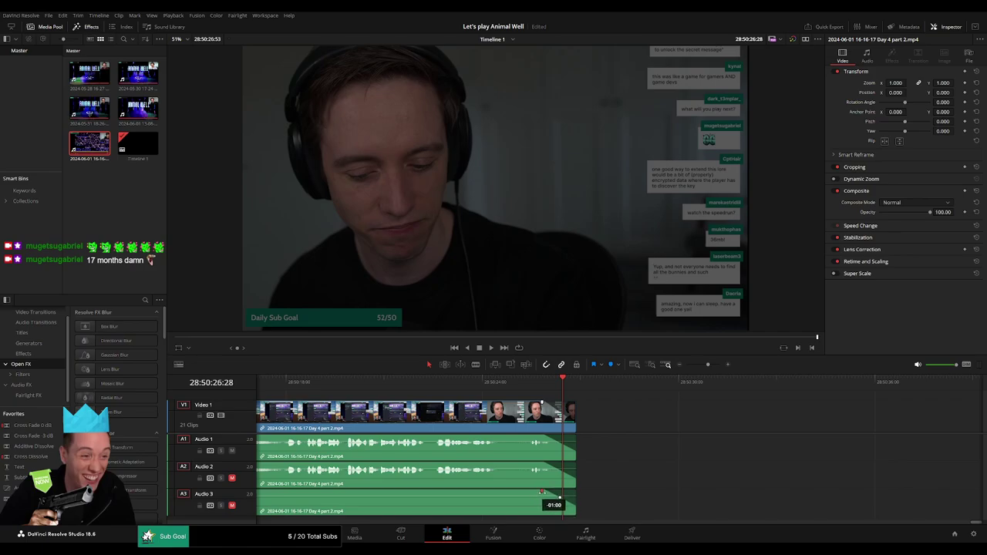
{"action": "left_click", "coordinate": [634, 365]}
{"action": "scroll", "coordinate": [625, 393], "scroll_direction": "up", "scroll_amount": 2}
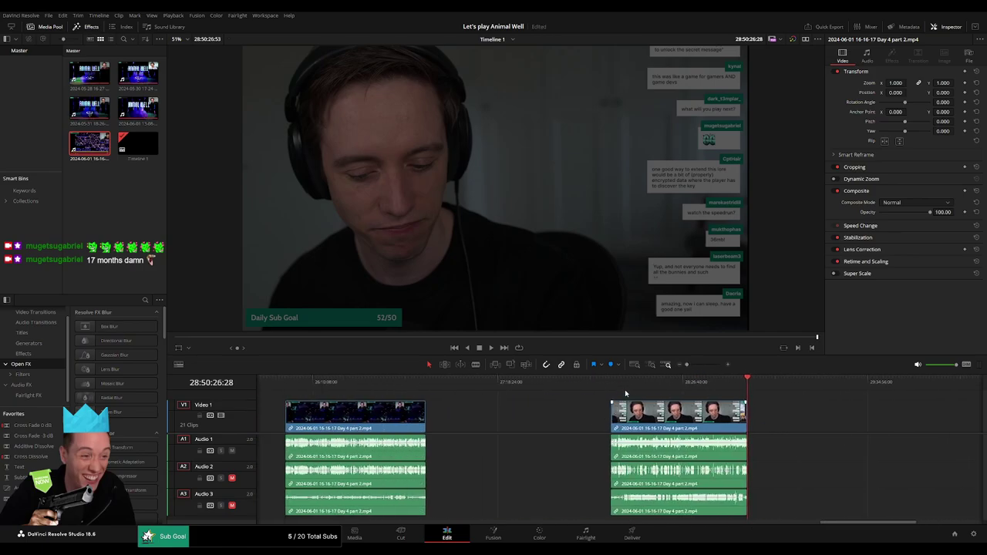
{"action": "left_click", "coordinate": [615, 388]}
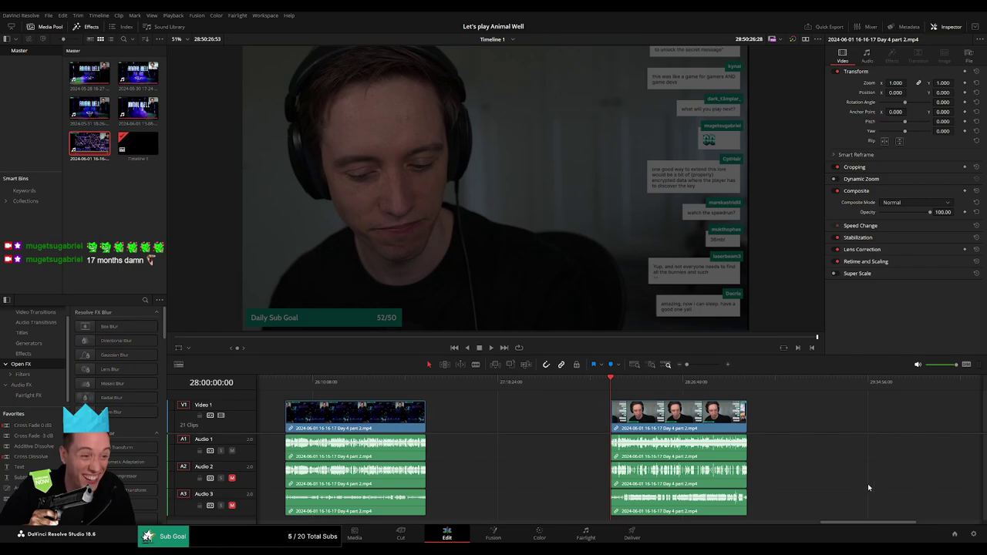
{"action": "left_click_drag", "start_coordinate": [878, 522], "coordinate": [293, 522]}
{"action": "left_click", "coordinate": [415, 398]}
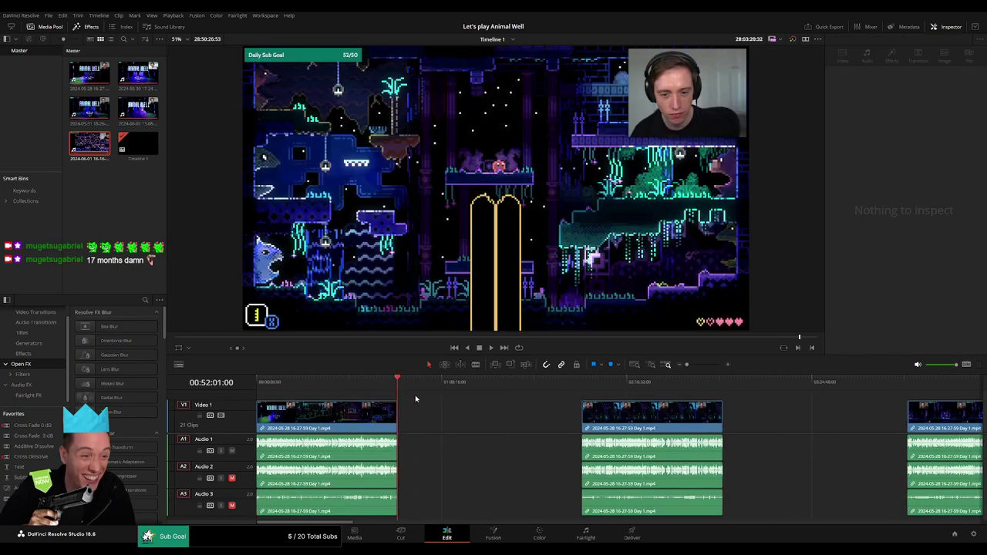
- Step through the clip ends and add a marker at the end of the middle clip
{"action": "left_click", "coordinate": [723, 383]}
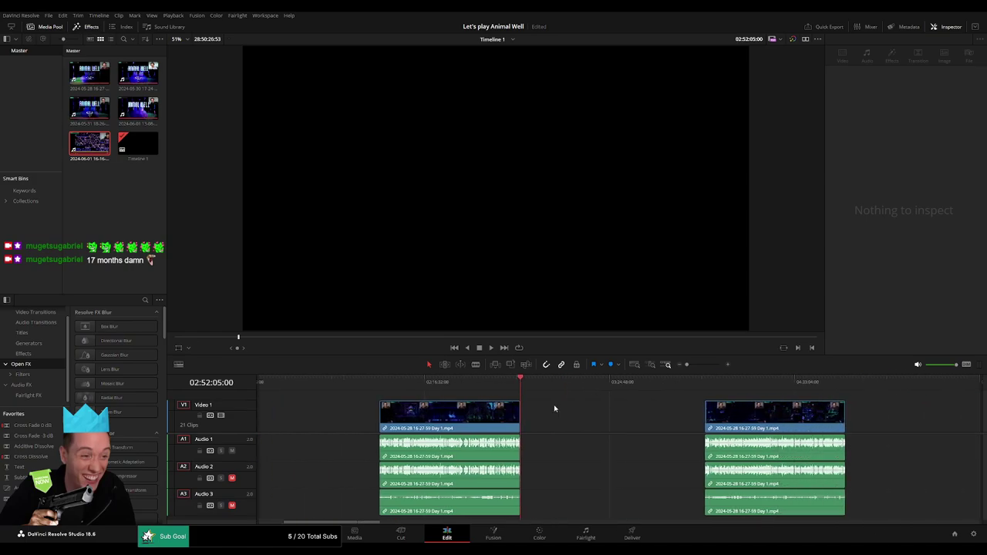
{"action": "left_click", "coordinate": [775, 382]}
{"action": "left_click", "coordinate": [744, 382]}
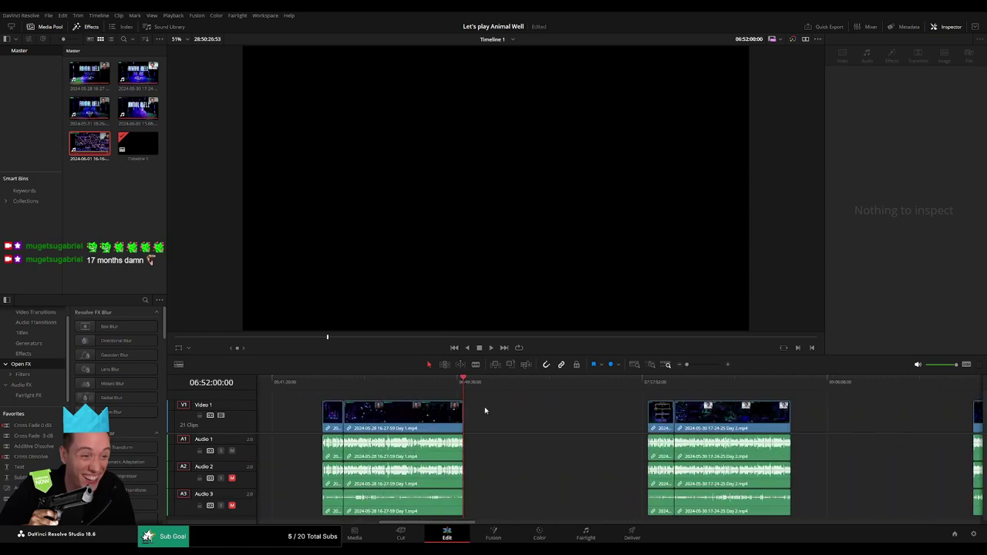
{"action": "left_click", "coordinate": [787, 382]}
{"action": "left_click", "coordinate": [705, 382]}
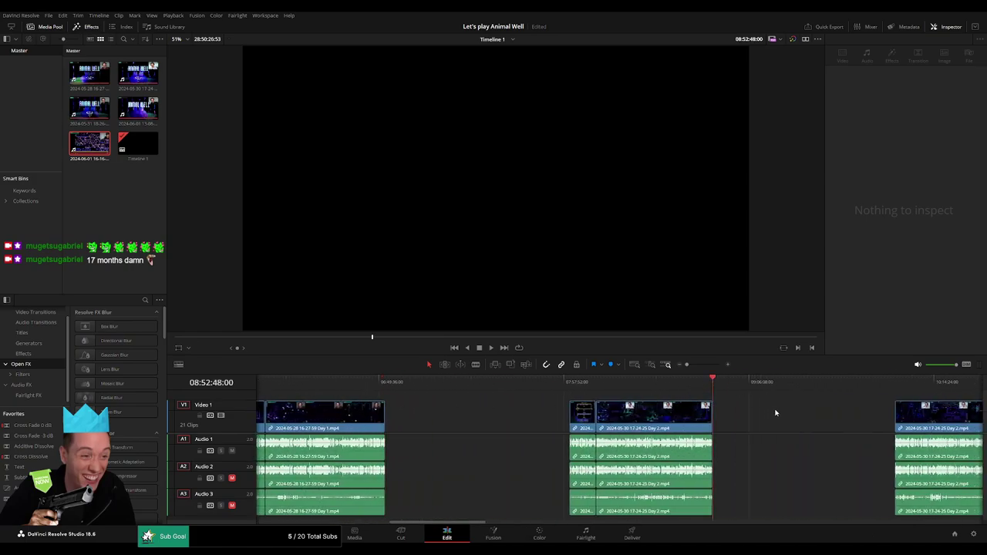
{"action": "left_click", "coordinate": [649, 381]}
{"action": "left_click", "coordinate": [698, 382]}
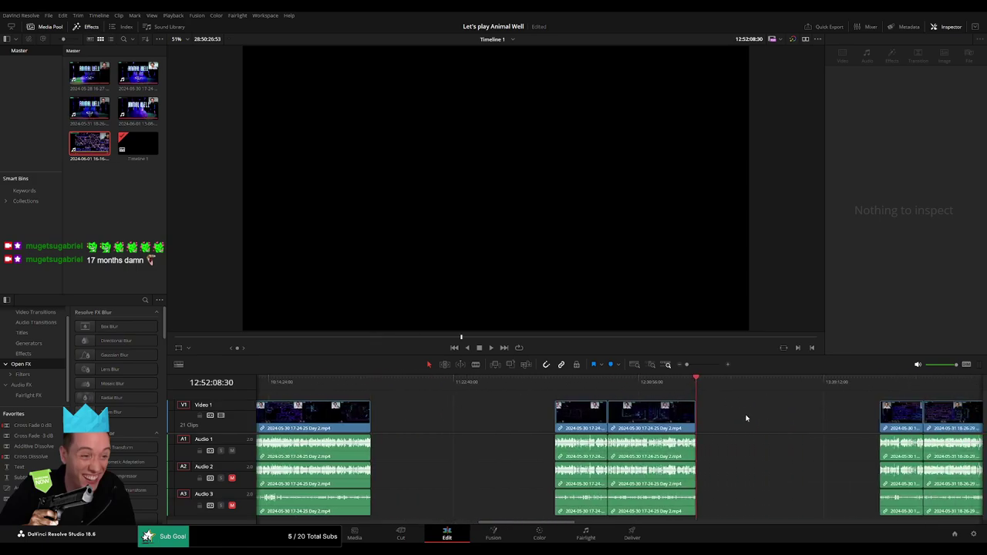
{"action": "left_click", "coordinate": [699, 400]}
{"action": "left_click", "coordinate": [738, 401]}
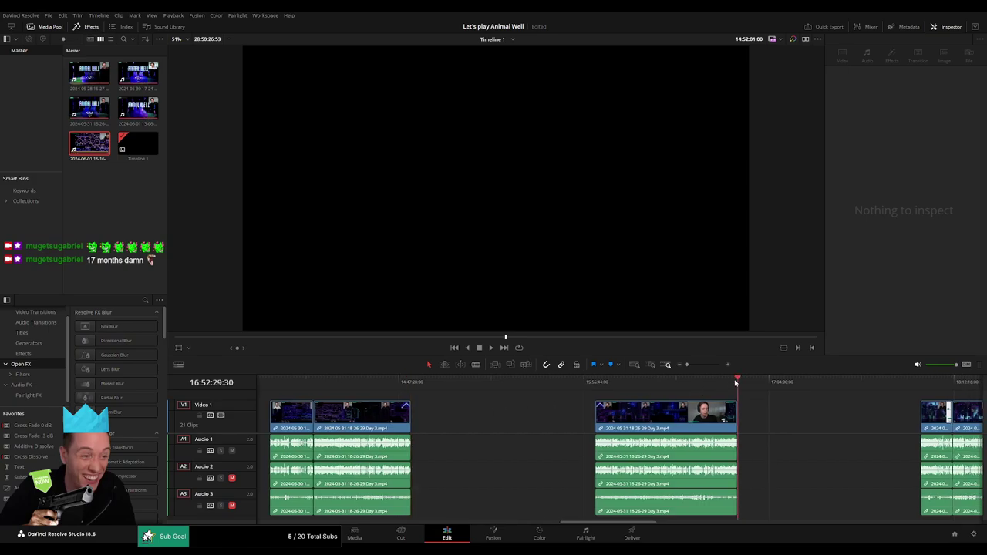
{"action": "left_click", "coordinate": [688, 386]}
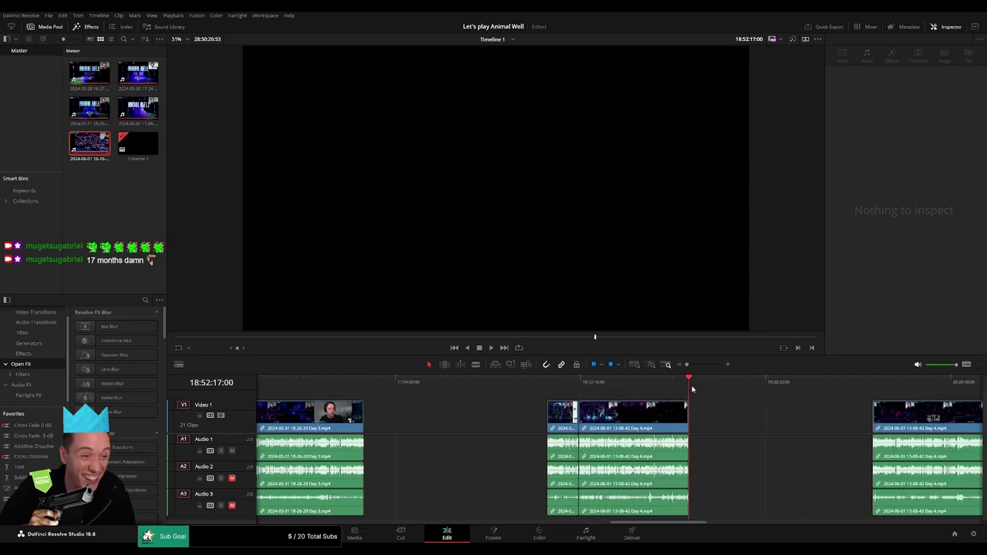
{"action": "key", "text": "m"}
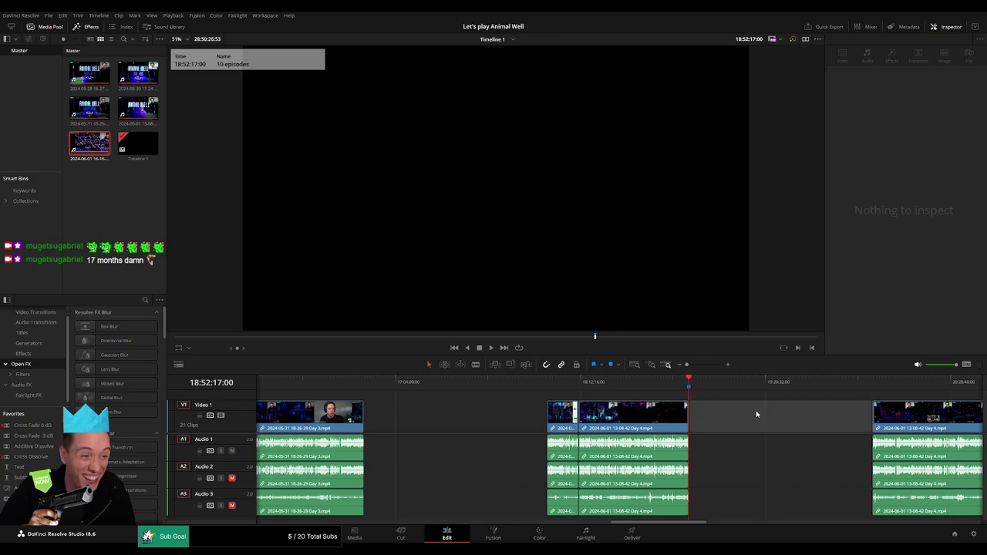
- Add a '15 episodes' marker at the last clip's end, 28:50:26:53, and save the project
{"action": "scroll", "coordinate": [752, 409], "scroll_direction": "right", "scroll_amount": 3}
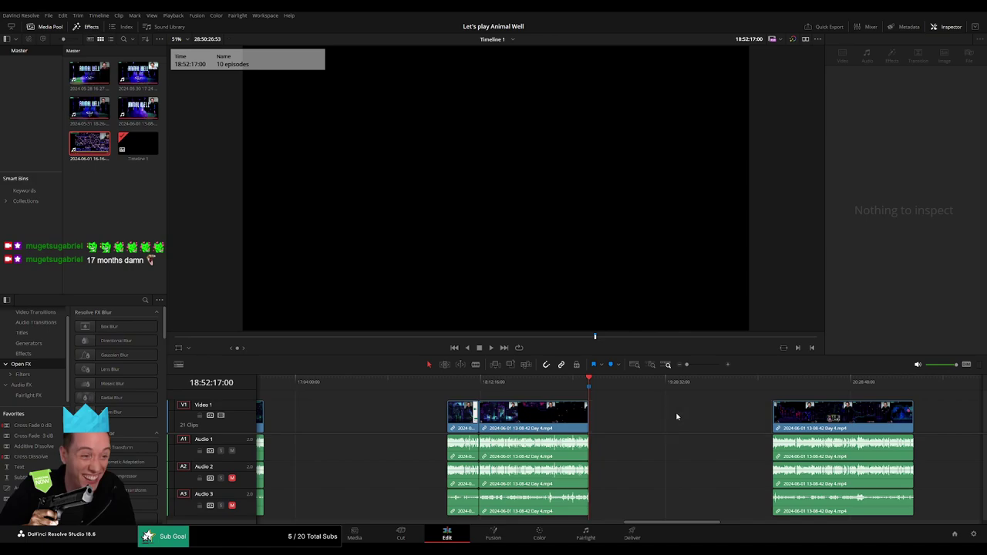
{"action": "scroll", "coordinate": [677, 414], "scroll_direction": "right", "scroll_amount": 5}
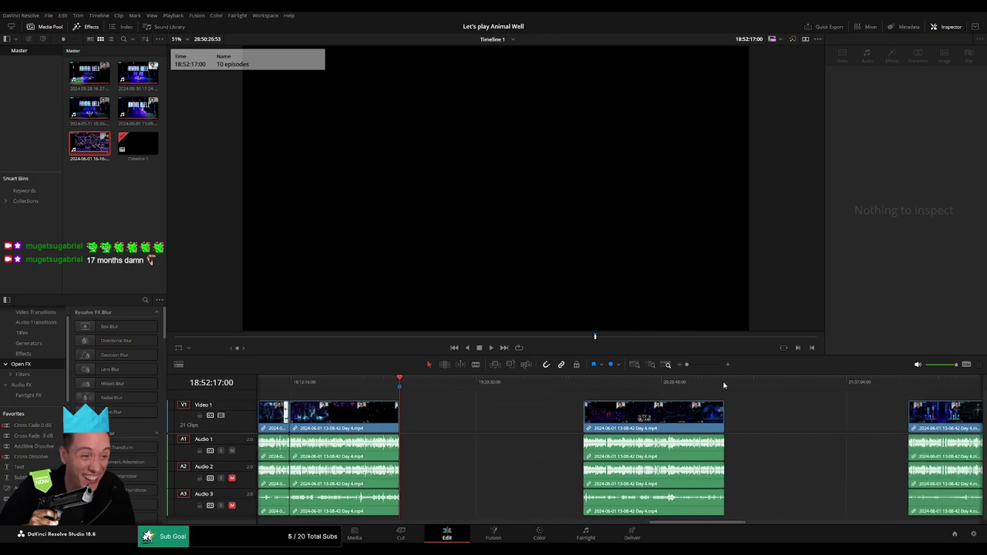
{"action": "scroll", "coordinate": [724, 385], "scroll_direction": "right", "scroll_amount": 3}
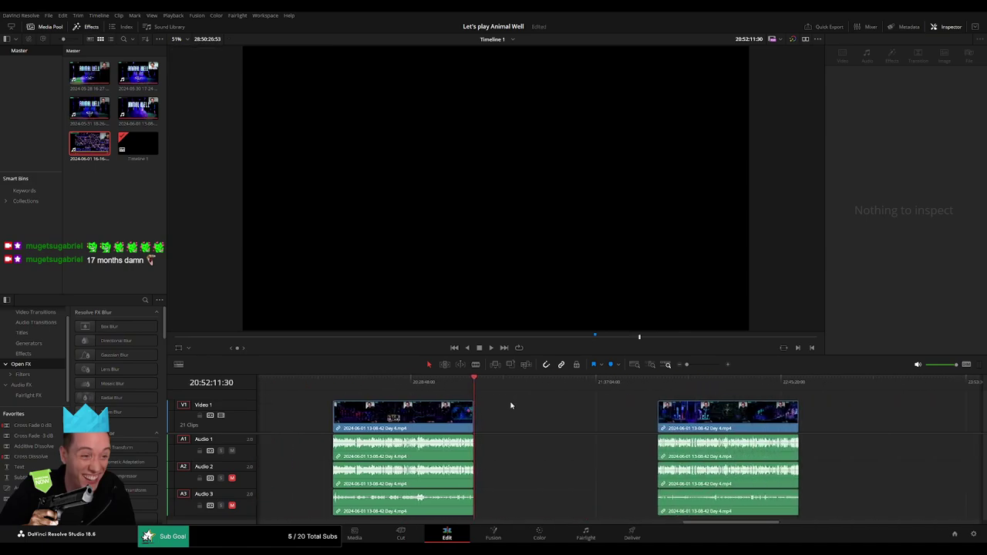
{"action": "scroll", "coordinate": [725, 388], "scroll_direction": "right", "scroll_amount": 3}
{"action": "scroll", "coordinate": [726, 390], "scroll_direction": "right", "scroll_amount": 3}
{"action": "scroll", "coordinate": [729, 393], "scroll_direction": "right", "scroll_amount": 3}
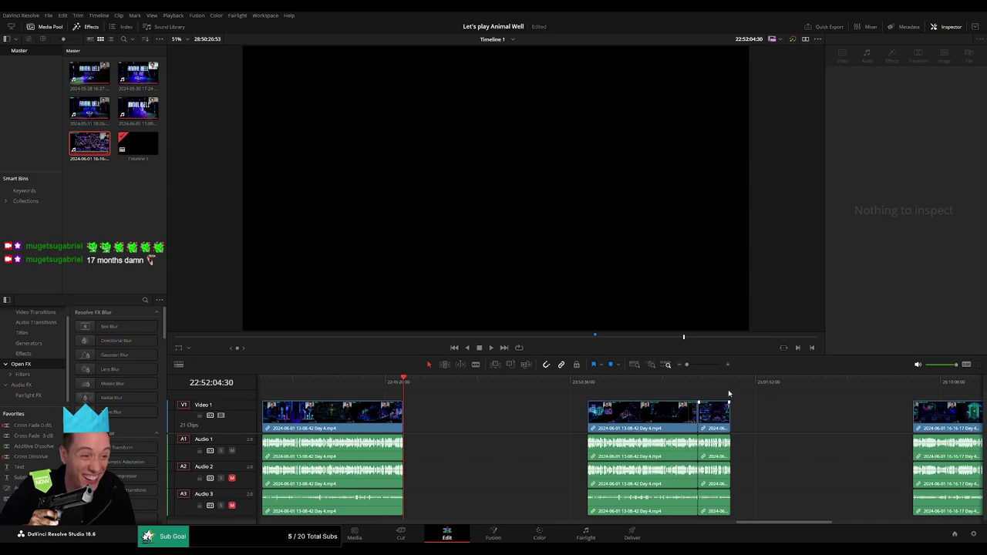
{"action": "scroll", "coordinate": [725, 401], "scroll_direction": "right", "scroll_amount": 6}
{"action": "scroll", "coordinate": [738, 390], "scroll_direction": "right", "scroll_amount": 6}
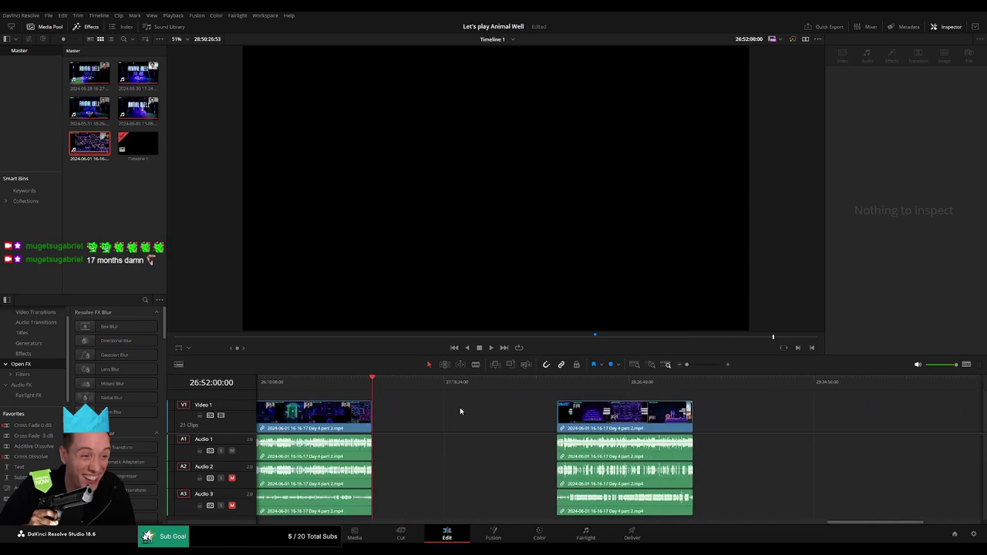
{"action": "left_click", "coordinate": [694, 383]}
{"action": "key", "text": "m"}
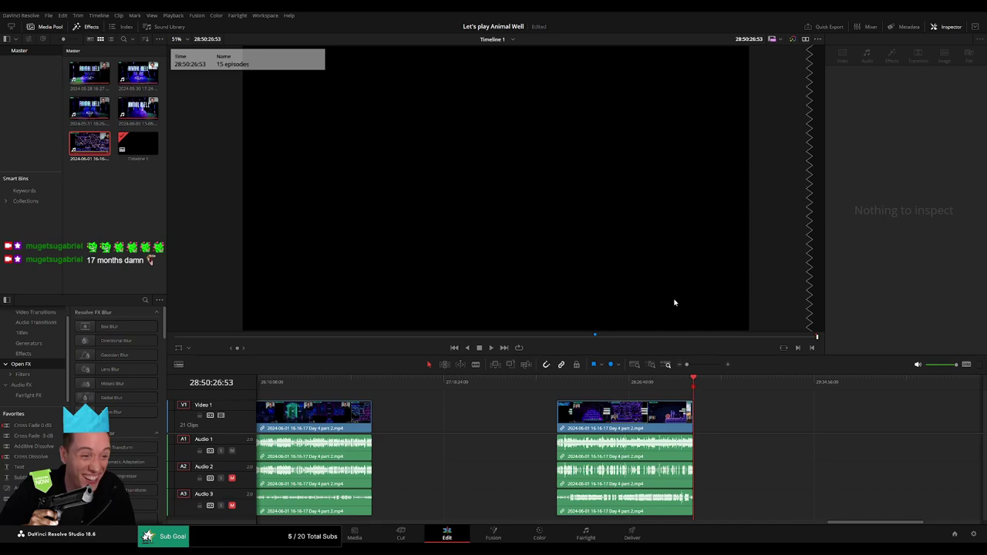
{"action": "key", "text": "ctrl+s"}
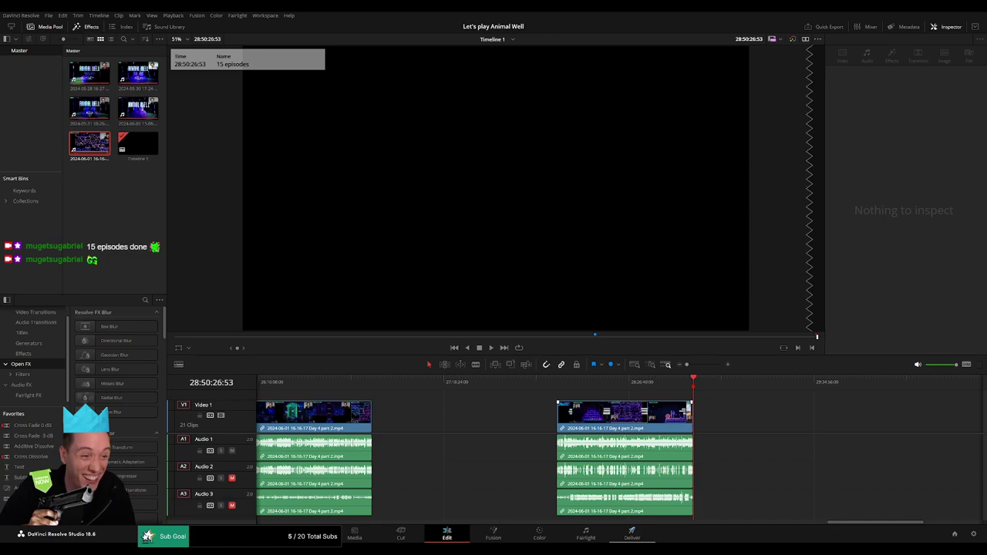
- Switch to the Deliver page and move the playhead to the start of the timeline
{"action": "key", "text": "shift+8"}
{"action": "left_click_drag", "start_coordinate": [531, 344], "coordinate": [505, 347]}
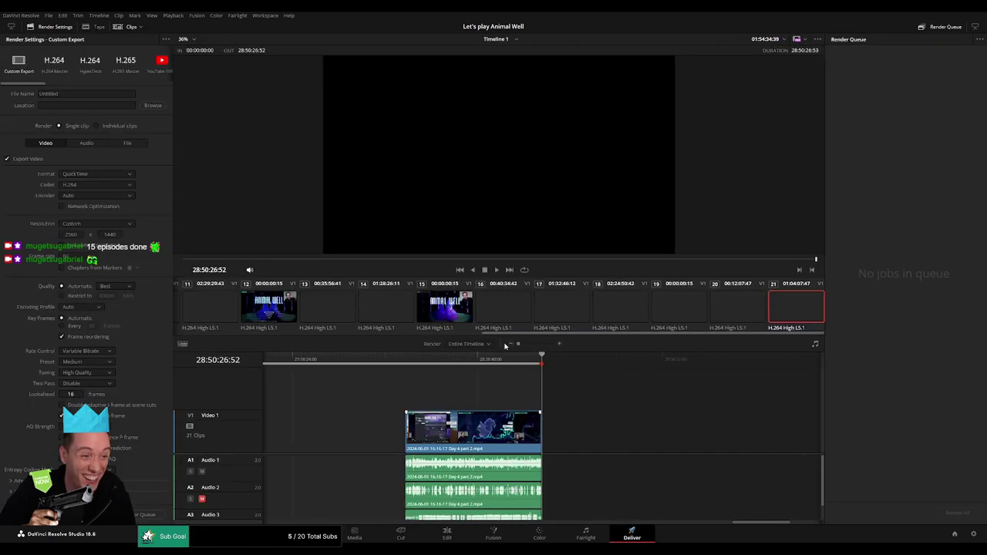
{"action": "scroll", "coordinate": [251, 441], "scroll_direction": "down", "scroll_amount": 1}
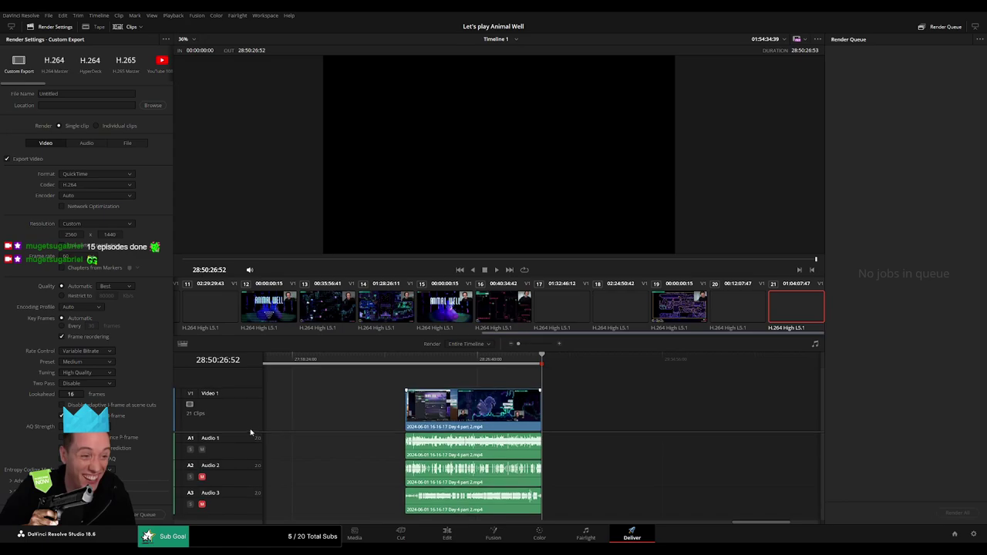
{"action": "left_click_drag", "start_coordinate": [787, 528], "coordinate": [318, 525]}
{"action": "key", "text": "Home"}
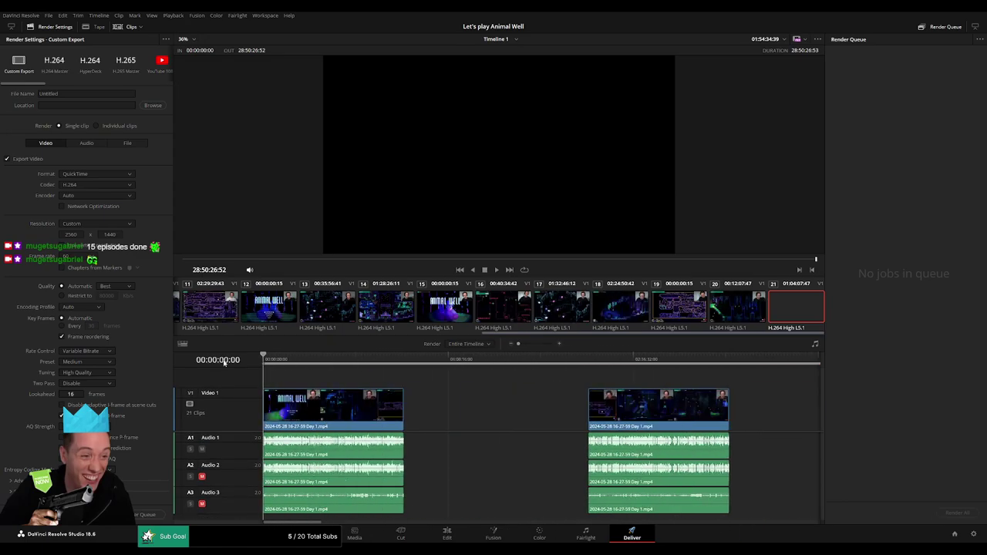
{"action": "key", "text": "Home"}
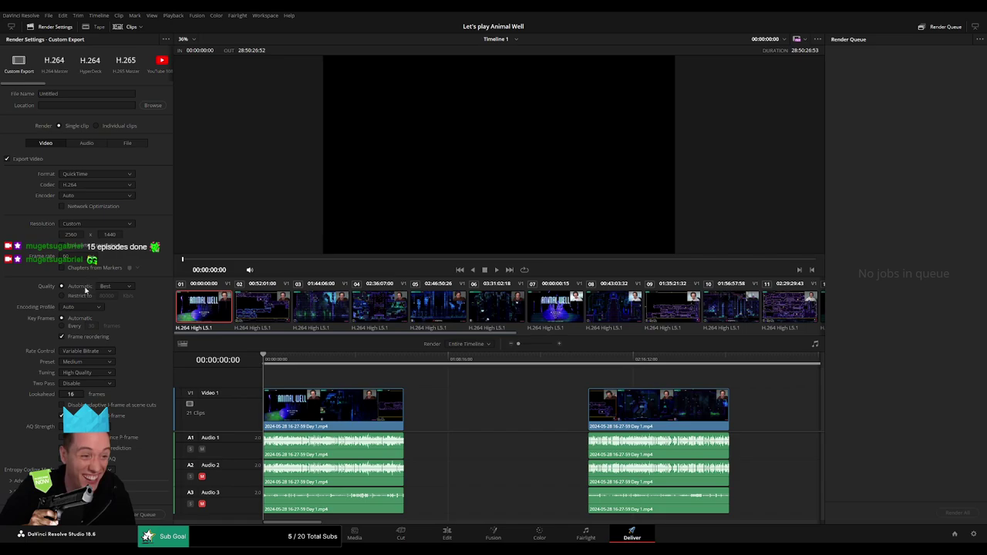
- Set the render format to MP4 with NVIDIA encoding and bitrate restricted to 23000 Kb/s
{"action": "left_click", "coordinate": [92, 298]}
{"action": "key", "text": "Delete"}
{"action": "type", "text": "8"}
{"action": "left_click", "coordinate": [110, 235]}
{"action": "left_click", "coordinate": [112, 297]}
{"action": "type", "text": "18000"}
{"action": "key", "text": "BackSpace"}
{"action": "key", "text": "BackSpace"}
{"action": "key", "text": "BackSpace"}
{"action": "type", "text": "23000"}
{"action": "key", "text": "Return"}
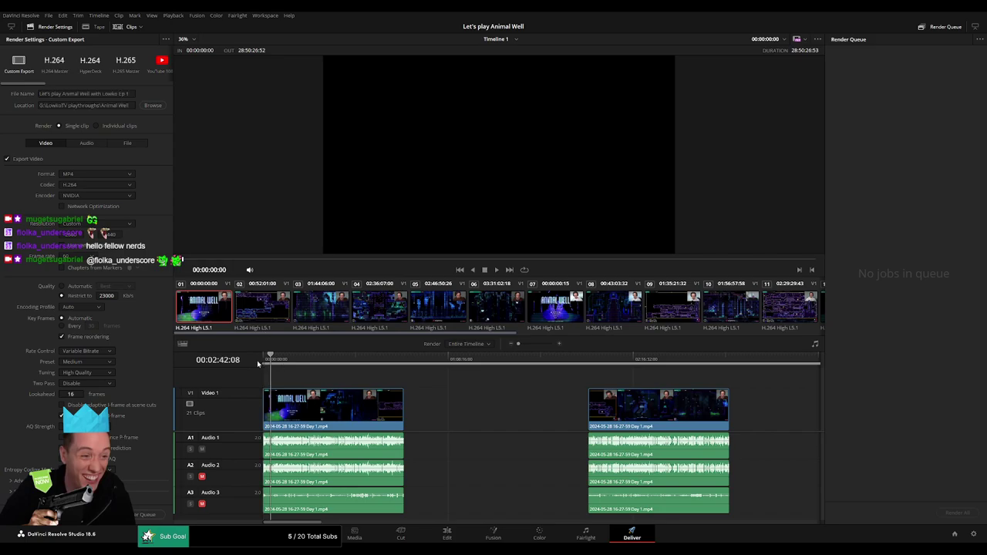
- Queue the Ep 1 job ending at 52:01:00 and the Ep 2 job for 02:00:00:00–02:52:05:00
{"action": "left_click_drag", "start_coordinate": [370, 360], "coordinate": [403, 360]}
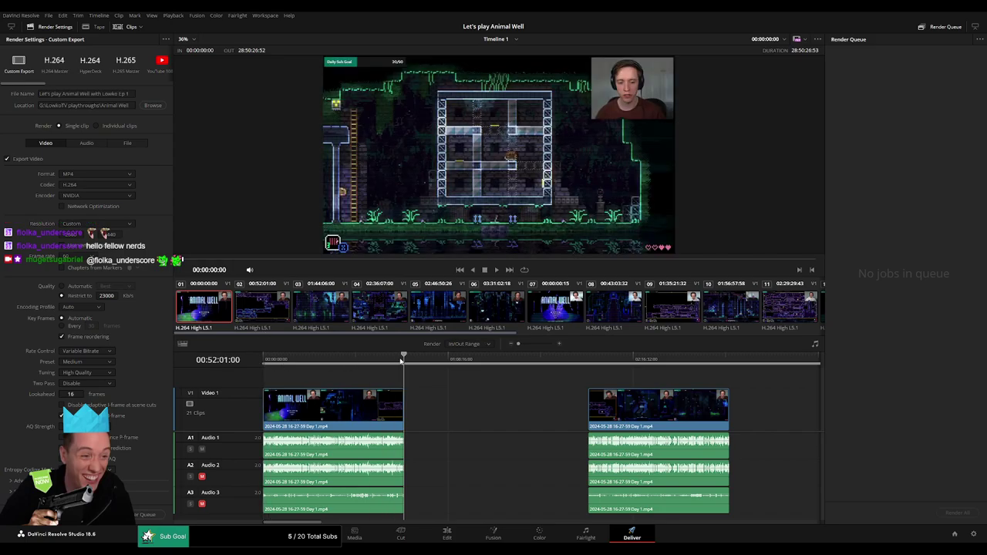
{"action": "key", "text": "o"}
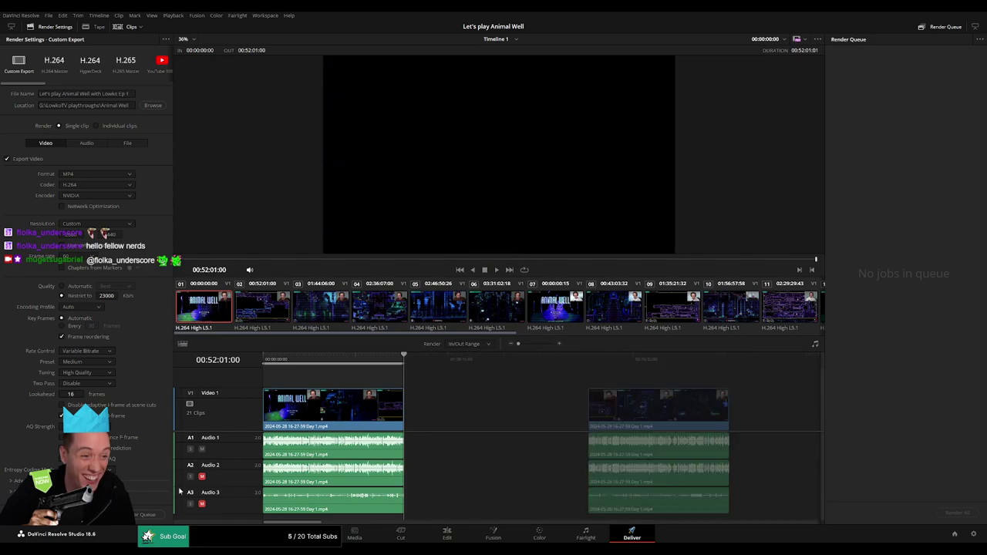
{"action": "left_click", "coordinate": [146, 515]}
{"action": "key", "text": "Down"}
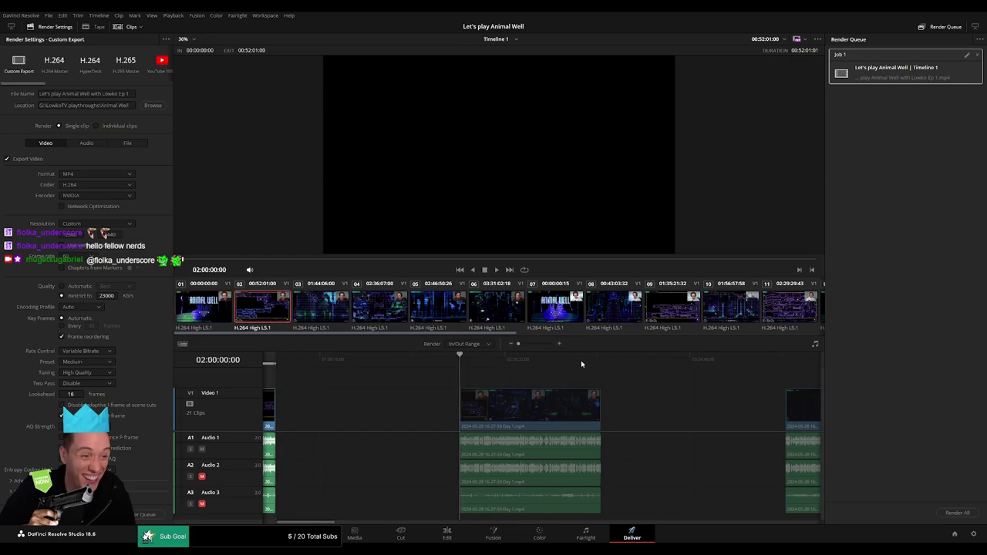
{"action": "key", "text": "i"}
{"action": "key", "text": "Down"}
{"action": "key", "text": "o"}
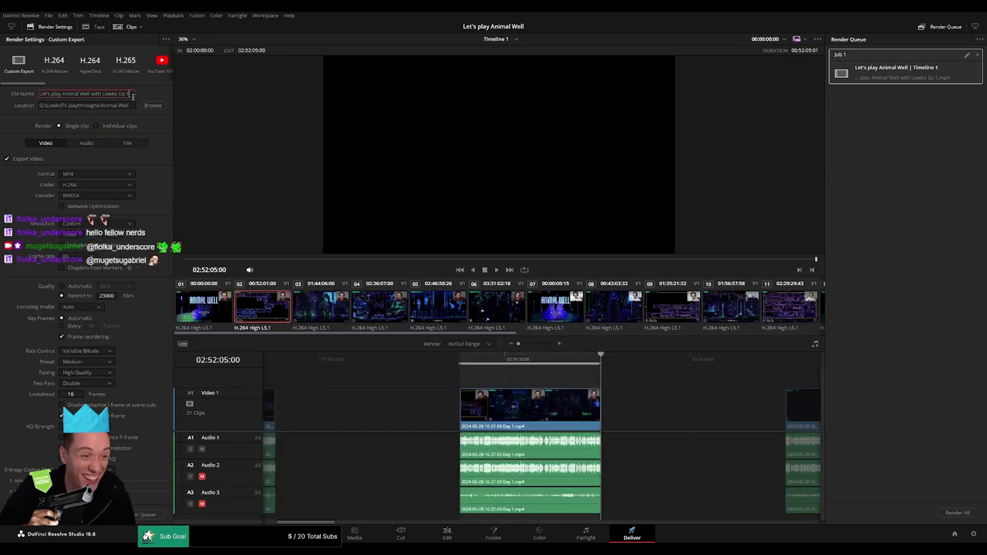
{"action": "type", "text": "2"}
{"action": "left_click", "coordinate": [147, 514]}
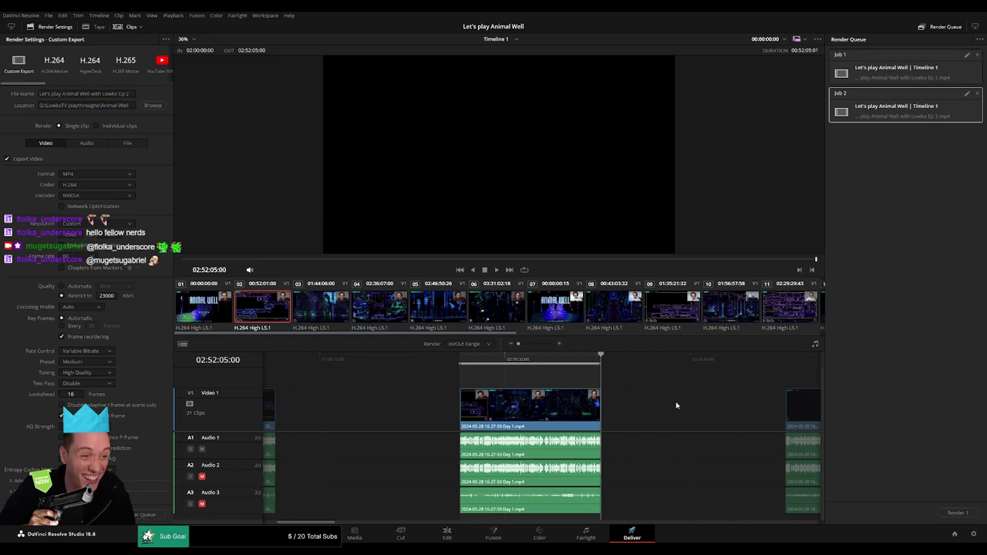
- Queue the Ep 3 job for 04:00:00:00–04:52:01:00 with the file name changed to episode 3
{"action": "left_click", "coordinate": [463, 359]}
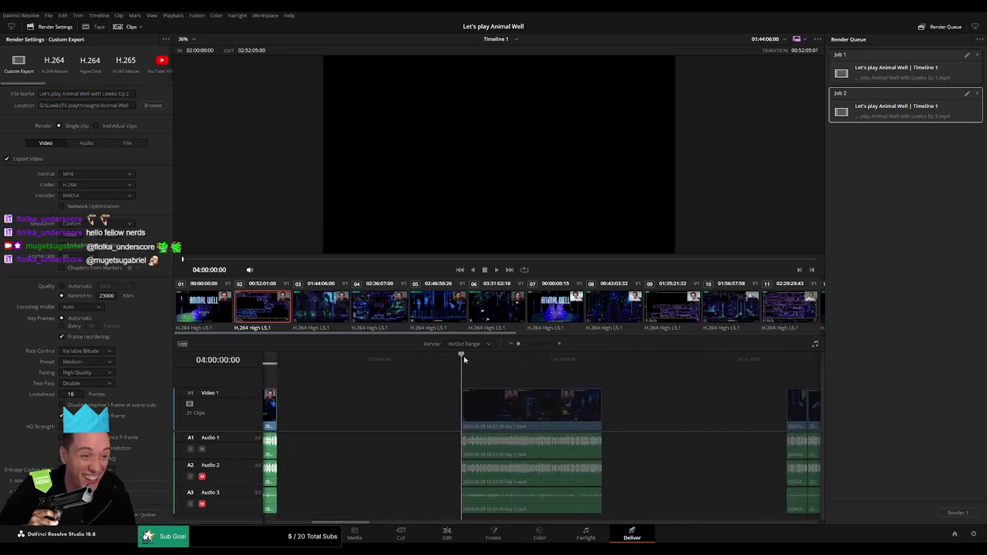
{"action": "key", "text": "i"}
{"action": "key", "text": "Down"}
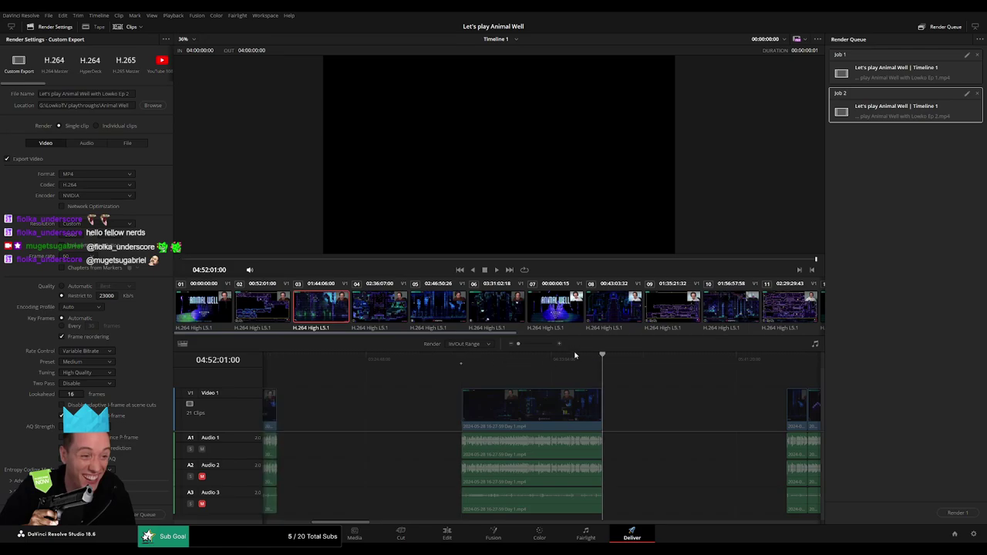
{"action": "key", "text": "o"}
{"action": "left_click", "coordinate": [133, 93]}
{"action": "type", "text": "3"}
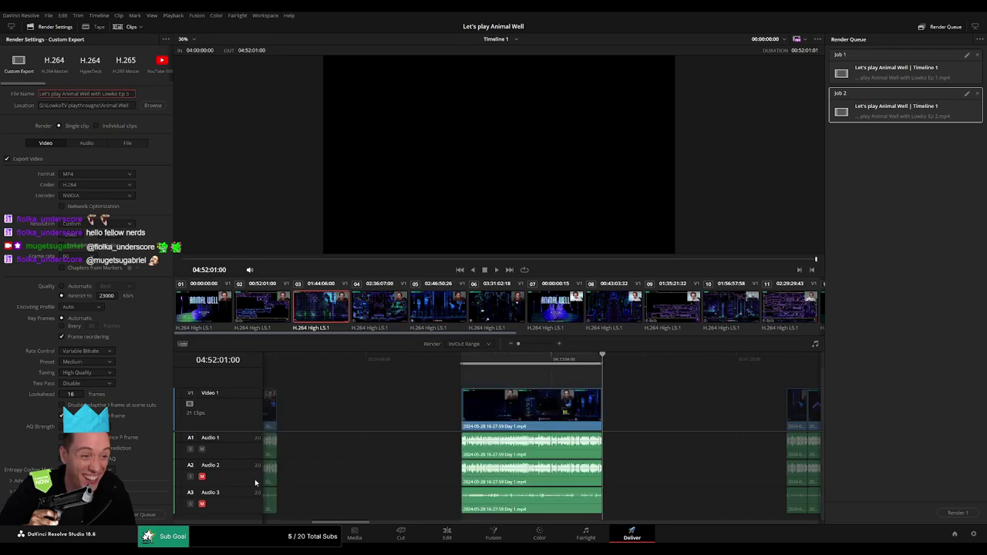
{"action": "left_click", "coordinate": [149, 519]}
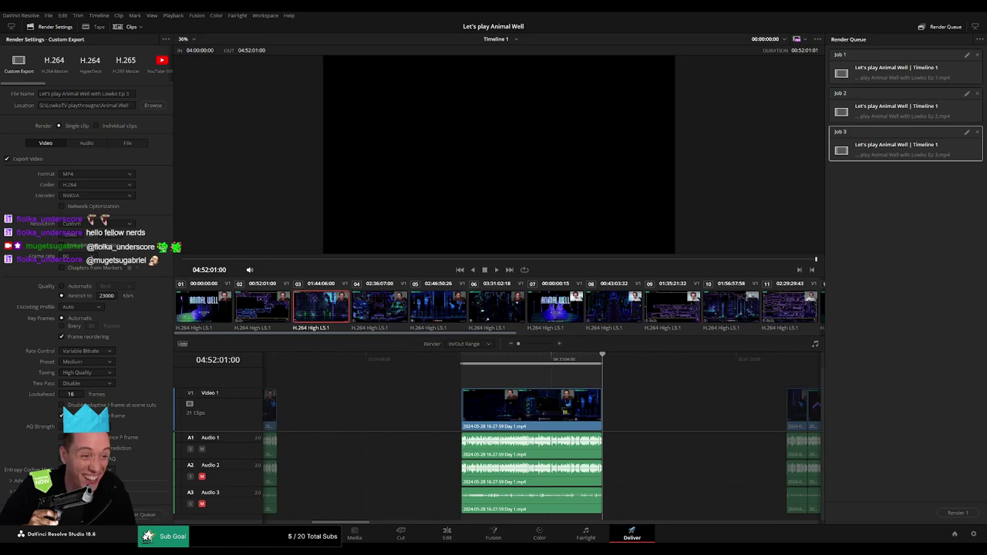
- Queue the Ep 4 job for 06:00:00:00–06:52:00:00
{"action": "scroll", "coordinate": [475, 390], "scroll_direction": "right", "scroll_amount": 10}
{"action": "left_click", "coordinate": [450, 361]}
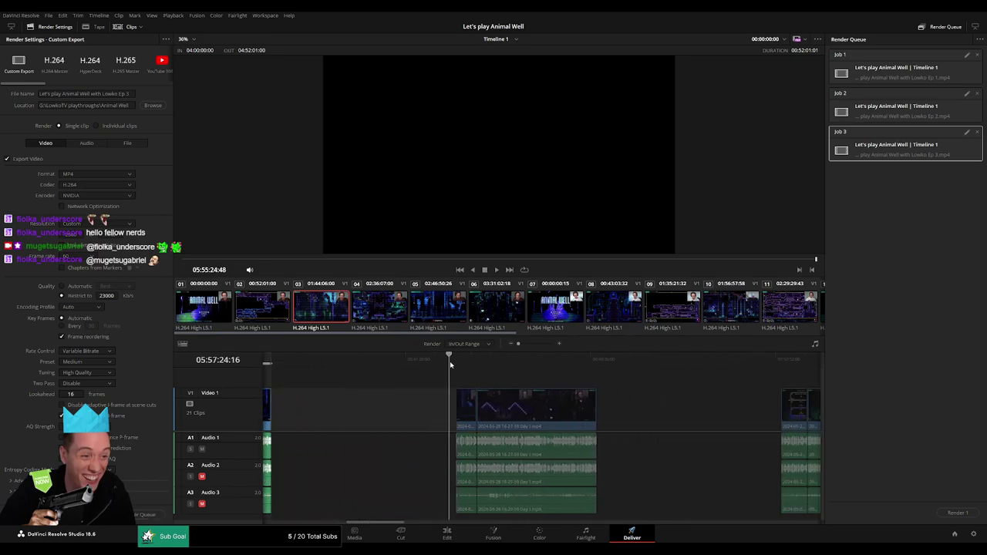
{"action": "key", "text": "Down"}
{"action": "key", "text": "i"}
{"action": "key", "text": "Down"}
{"action": "key", "text": "o"}
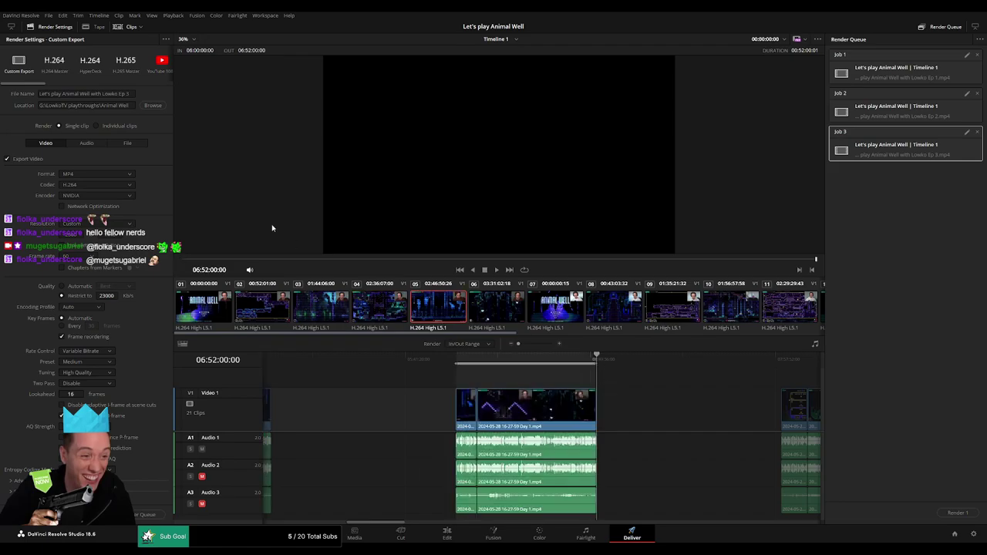
{"action": "left_click", "coordinate": [132, 94]}
{"action": "left_click", "coordinate": [151, 515]}
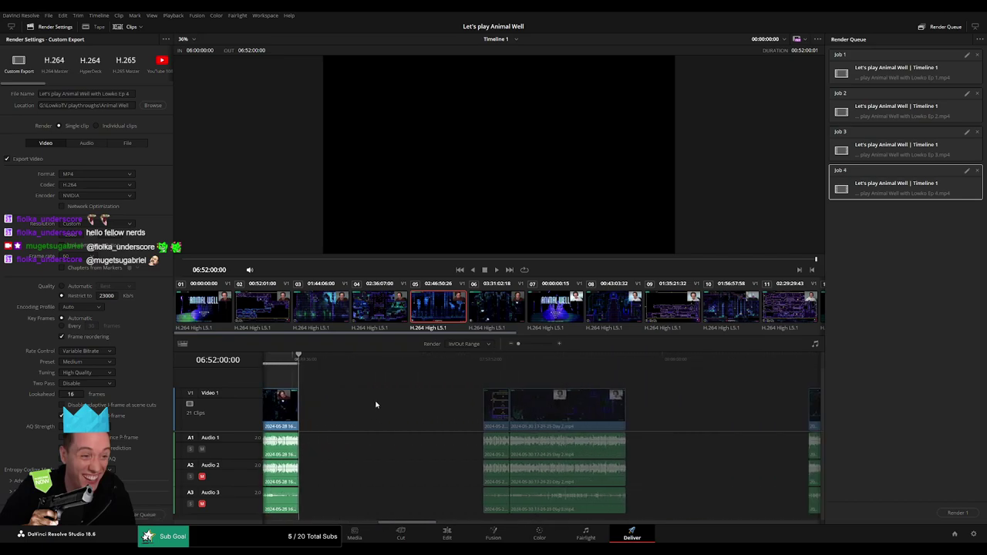
- Queue the Ep 5 job for 08:00:00:00–08:52:48:00 with the file name changed to episode 5
{"action": "key", "text": "Down"}
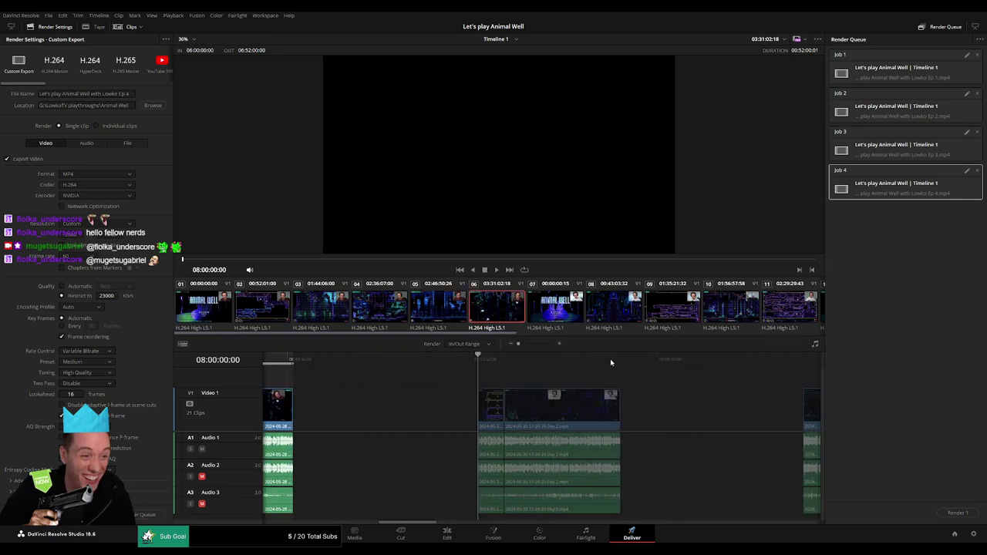
{"action": "key", "text": "i"}
{"action": "key", "text": "Down"}
{"action": "key", "text": "o"}
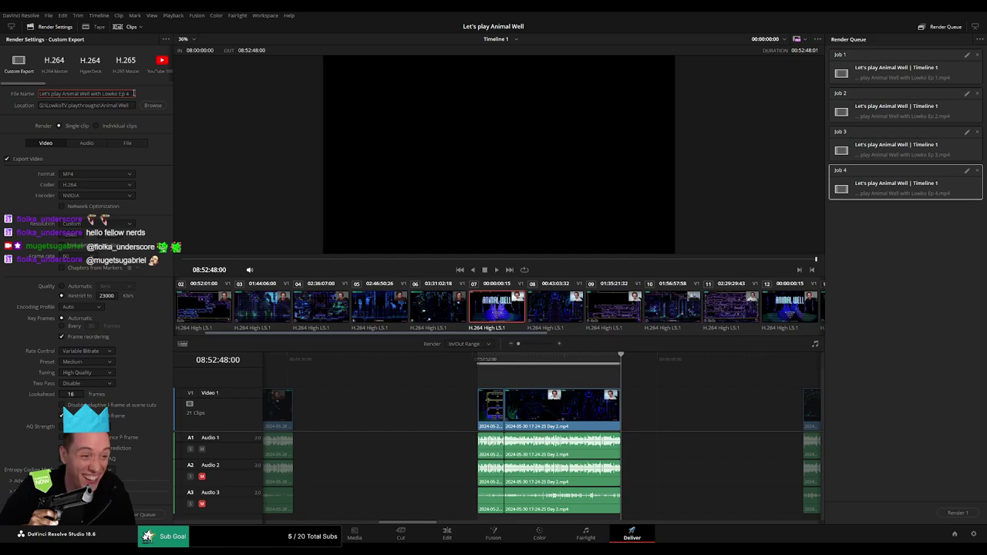
{"action": "key", "text": "BackSpace"}
{"action": "type", "text": "5"}
{"action": "left_click", "coordinate": [147, 514]}
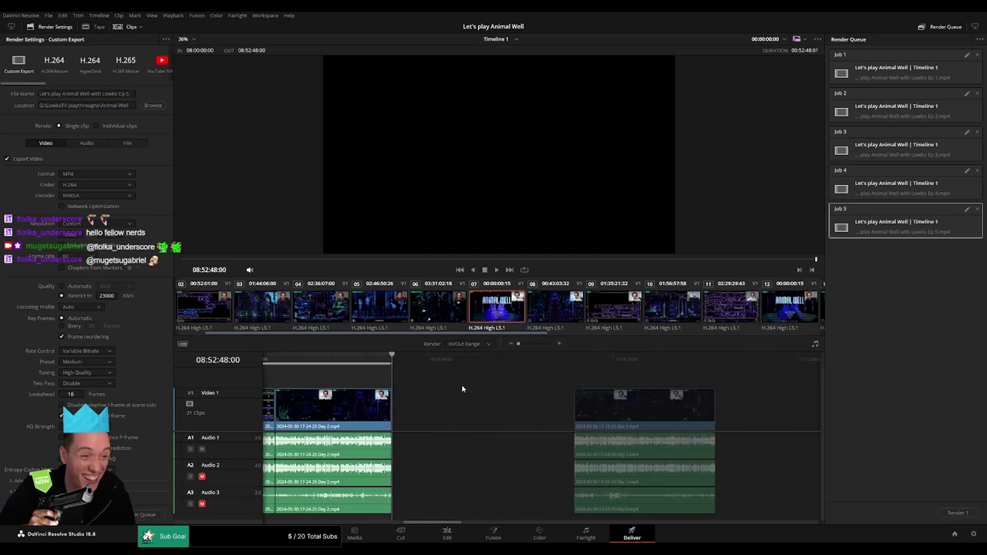
- Queue the Ep 6 job for 10:00:00:00–10:52:18:00
{"action": "scroll", "coordinate": [385, 432], "scroll_direction": "right", "scroll_amount": 5}
{"action": "left_click", "coordinate": [447, 359]}
{"action": "left_click", "coordinate": [454, 361]}
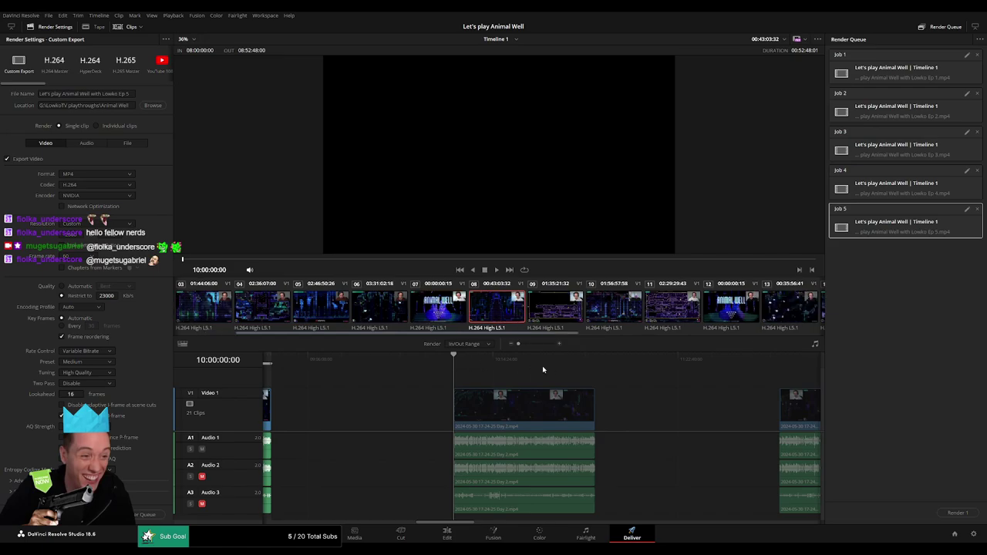
{"action": "key", "text": "i"}
{"action": "left_click", "coordinate": [596, 360]}
{"action": "key", "text": "o"}
{"action": "left_click", "coordinate": [133, 93]}
{"action": "type", "text": "6"}
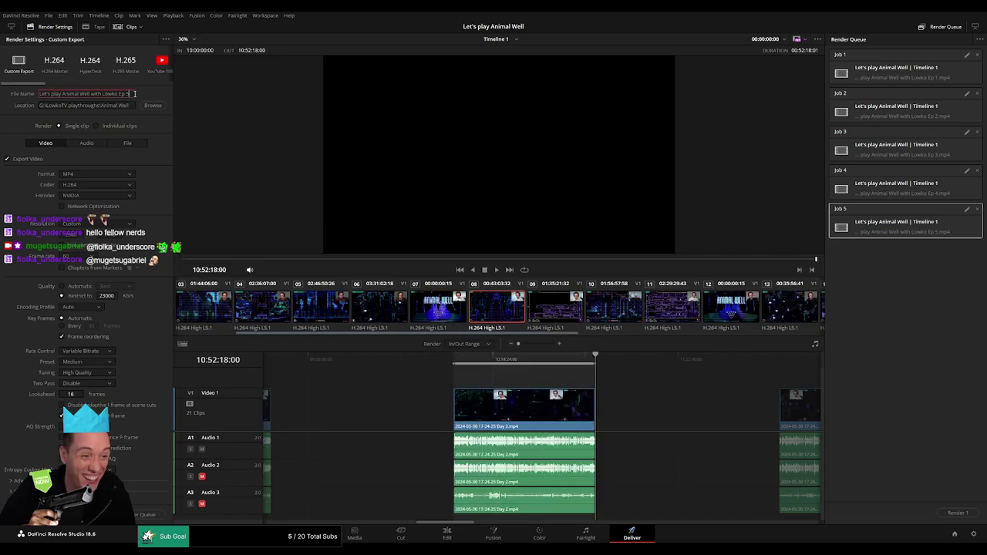
{"action": "left_click", "coordinate": [146, 514]}
- Queue the Ep 7 job for 12:00:00:00–12:52:08:30
{"action": "scroll", "coordinate": [412, 390], "scroll_direction": "right", "scroll_amount": 5}
{"action": "key", "text": "Down"}
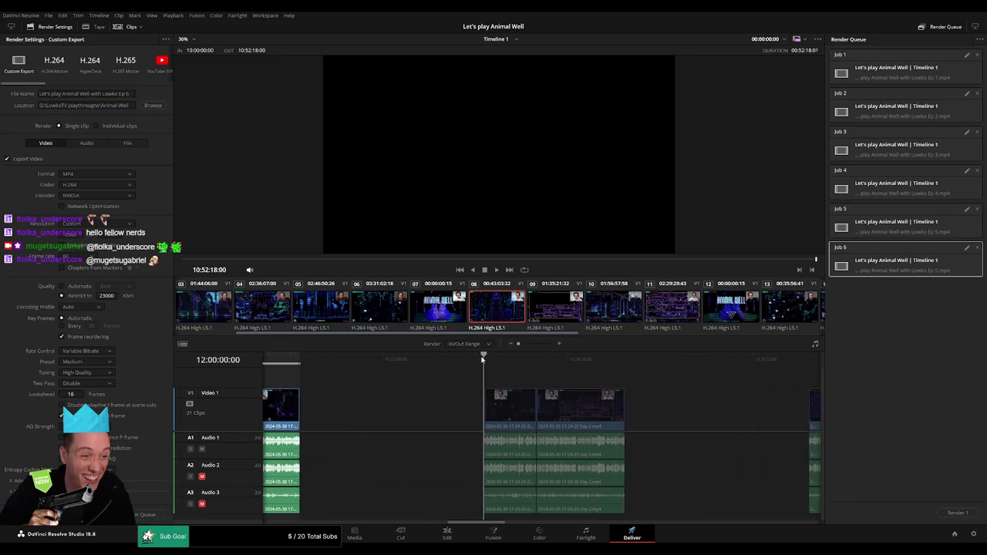
{"action": "key", "text": "i"}
{"action": "key", "text": "o"}
{"action": "key", "text": "Down"}
{"action": "key", "text": "o"}
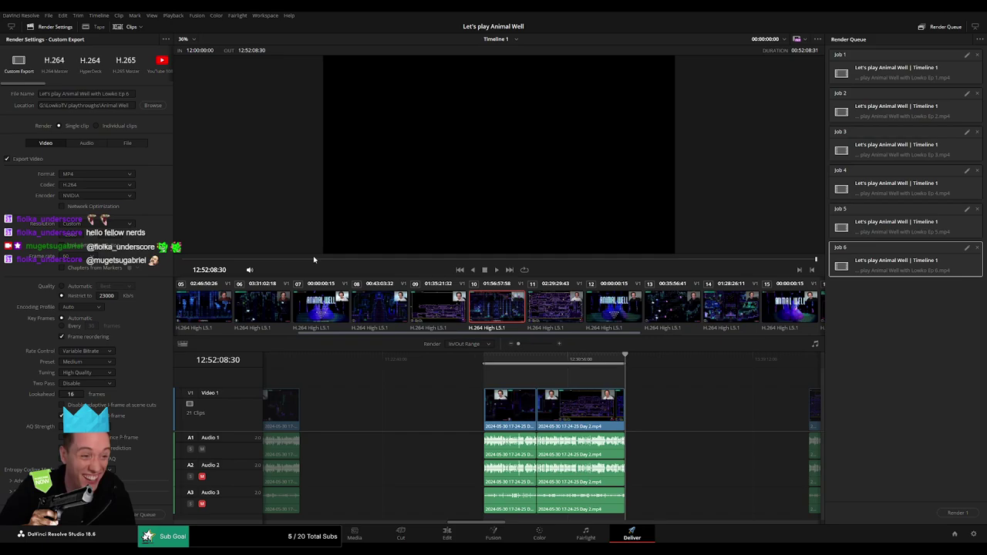
{"action": "left_click", "coordinate": [135, 94]}
{"action": "type", "text": "7"}
{"action": "left_click", "coordinate": [146, 514]}
- Queue the Ep 8 job over the next clip's in/out range, renaming the file to episode 8
{"action": "scroll", "coordinate": [662, 418], "scroll_direction": "right", "scroll_amount": 10}
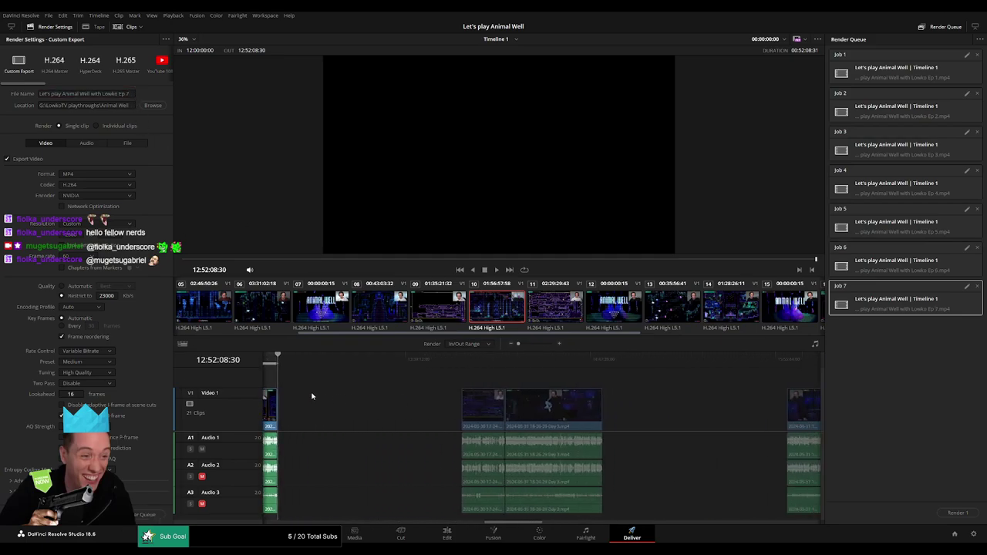
{"action": "left_click", "coordinate": [455, 359]}
{"action": "key", "text": "i"}
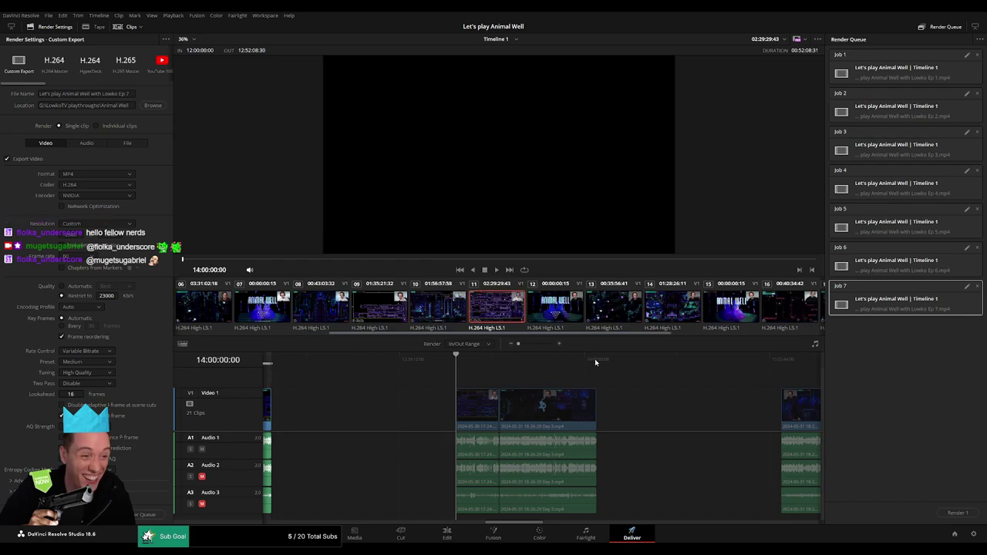
{"action": "left_click", "coordinate": [596, 358]}
{"action": "key", "text": "o"}
{"action": "left_click", "coordinate": [133, 94]}
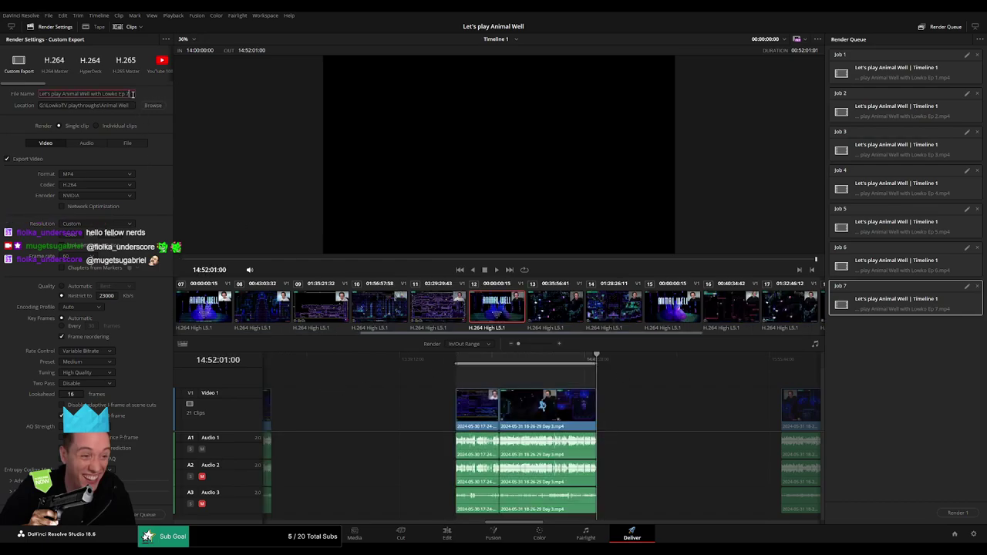
{"action": "key", "text": "BackSpace"}
{"action": "type", "text": "8"}
{"action": "left_click", "coordinate": [348, 442]}
- Mark In and Out around the following clip and begin editing the output file name
{"action": "key", "text": "Down"}
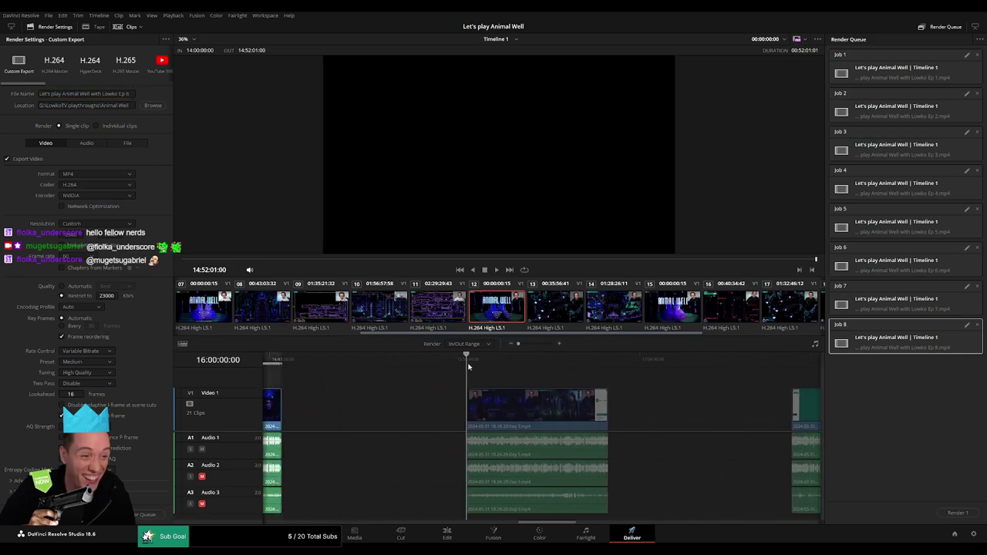
{"action": "key", "text": "i"}
{"action": "key", "text": "Down"}
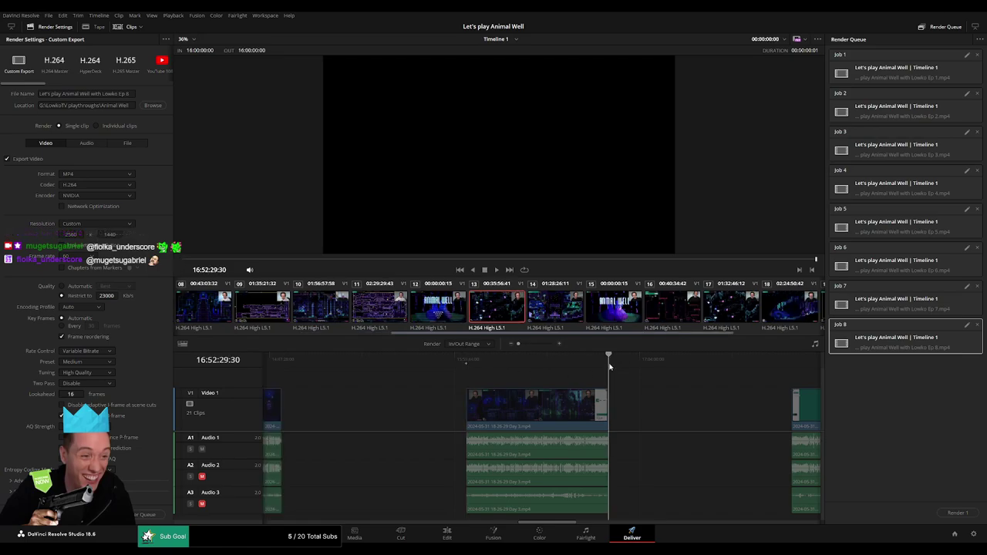
{"action": "key", "text": "o"}
{"action": "left_click", "coordinate": [131, 94]}
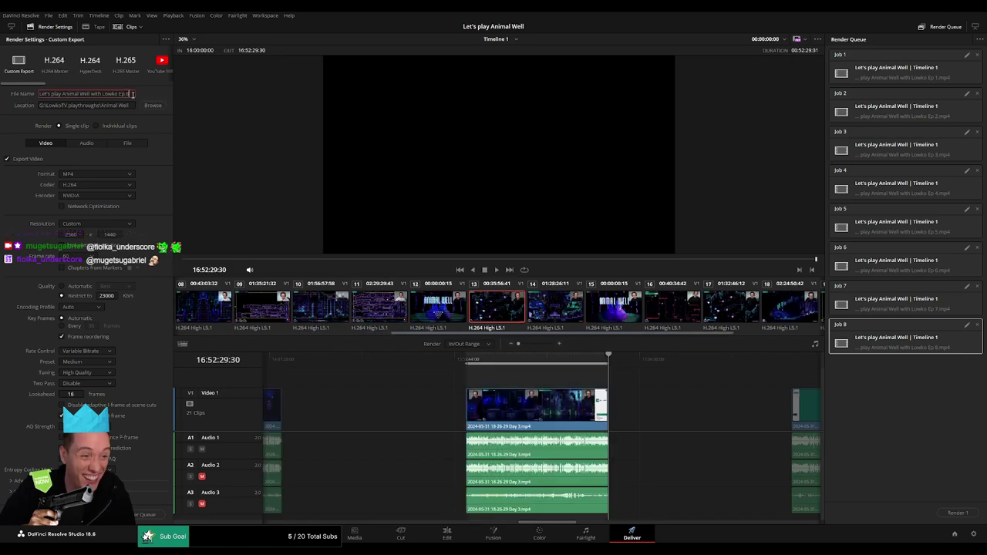
{"action": "type", "text": "9"}
- Queue the Ep 9 job, then mark the next clip's in/out range and queue it as Ep 10
{"action": "left_click", "coordinate": [148, 515]}
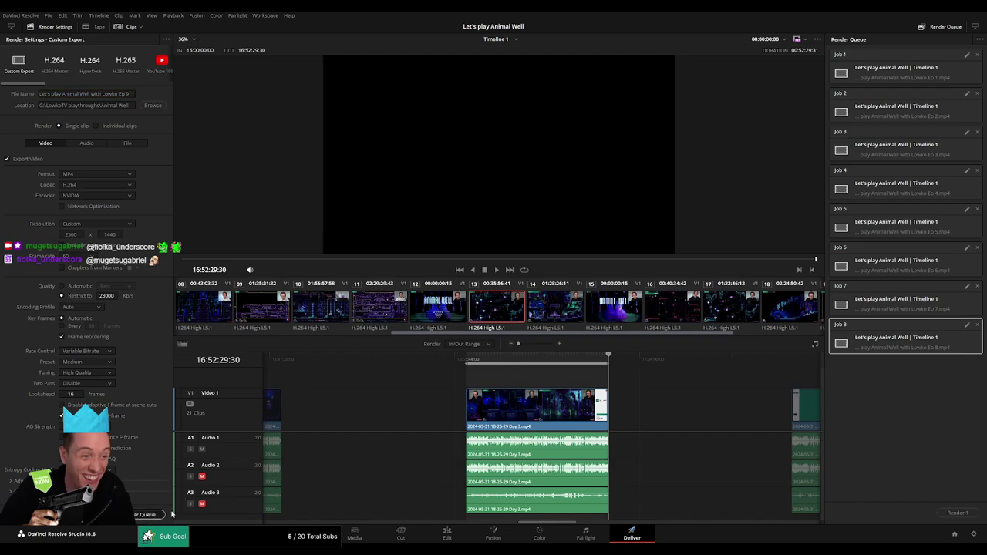
{"action": "key", "text": "Down"}
{"action": "key", "text": "Down"}
{"action": "key", "text": "i"}
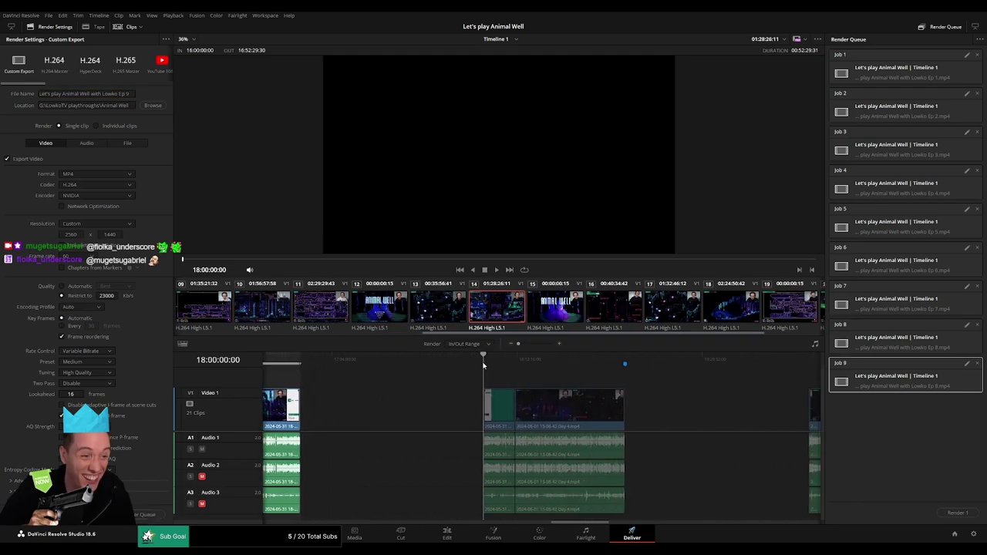
{"action": "key", "text": "Down"}
{"action": "key", "text": "Up"}
{"action": "key", "text": "o"}
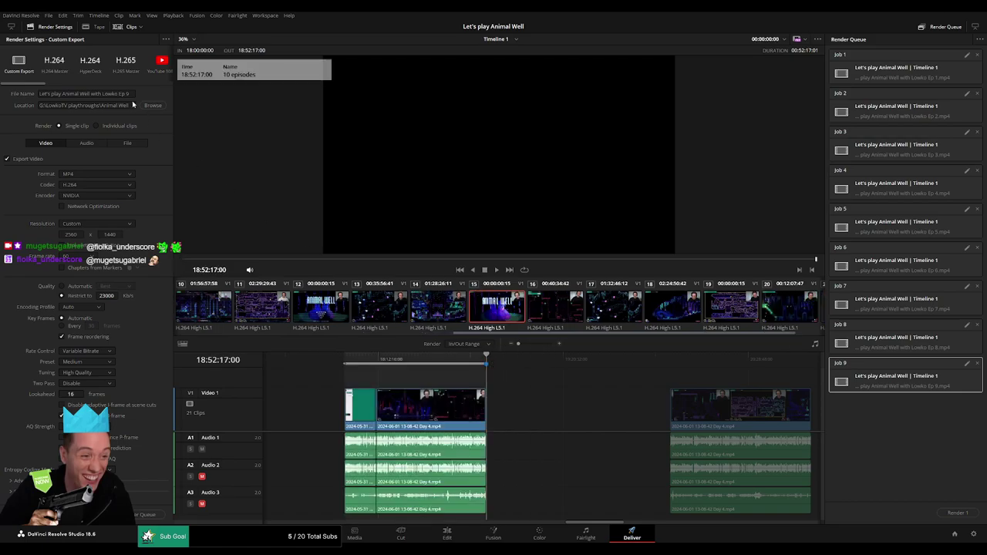
{"action": "left_click", "coordinate": [131, 94]}
{"action": "key", "text": "BackSpace"}
{"action": "type", "text": "10"}
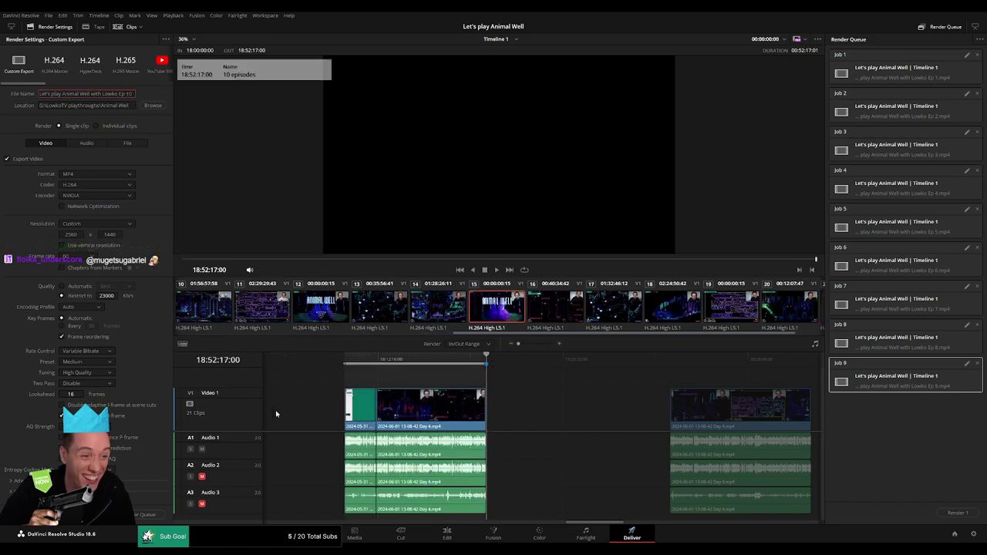
{"action": "left_click", "coordinate": [147, 515]}
- Mark the next clip's in and out points and queue it as Ep 11
{"action": "scroll", "coordinate": [579, 434], "scroll_direction": "right", "scroll_amount": 5}
{"action": "left_click", "coordinate": [470, 359]}
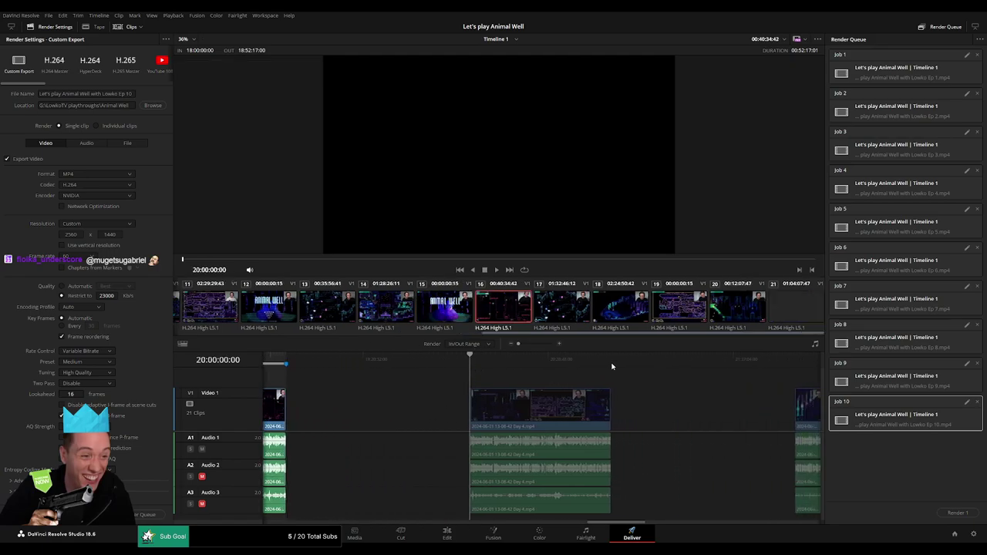
{"action": "key", "text": "i"}
{"action": "key", "text": "Down"}
{"action": "key", "text": "o"}
{"action": "left_click", "coordinate": [133, 92]}
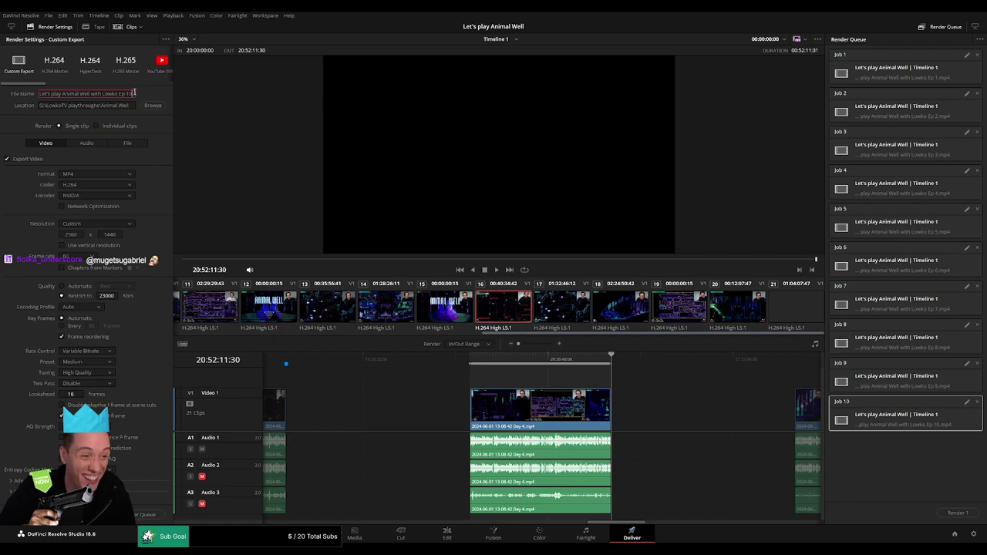
{"action": "type", "text": "1"}
{"action": "left_click", "coordinate": [147, 514]}
- Mark the following clip's in/out range and queue it as Ep 12
{"action": "scroll", "coordinate": [587, 386], "scroll_direction": "right", "scroll_amount": 4}
{"action": "left_click", "coordinate": [522, 366]}
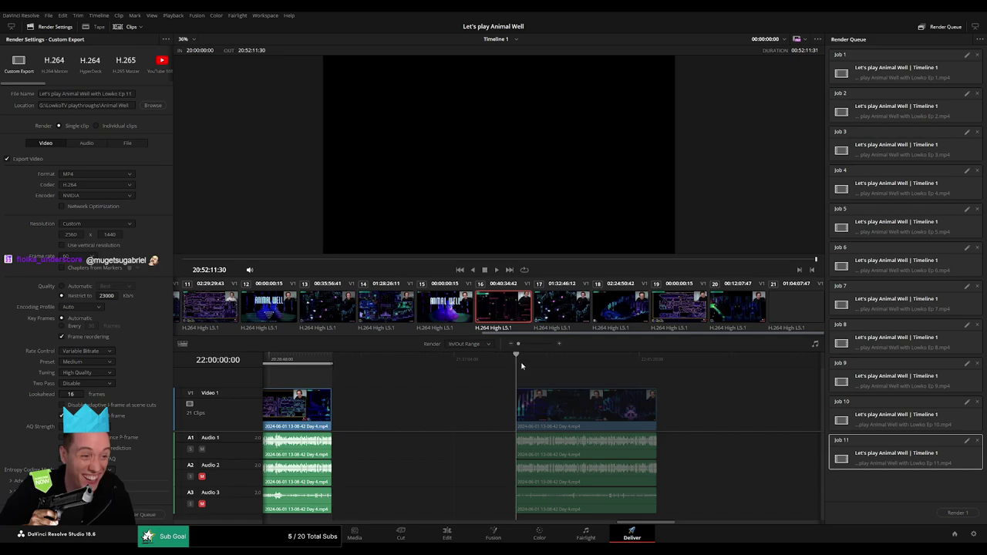
{"action": "key", "text": "i"}
{"action": "key", "text": "Down"}
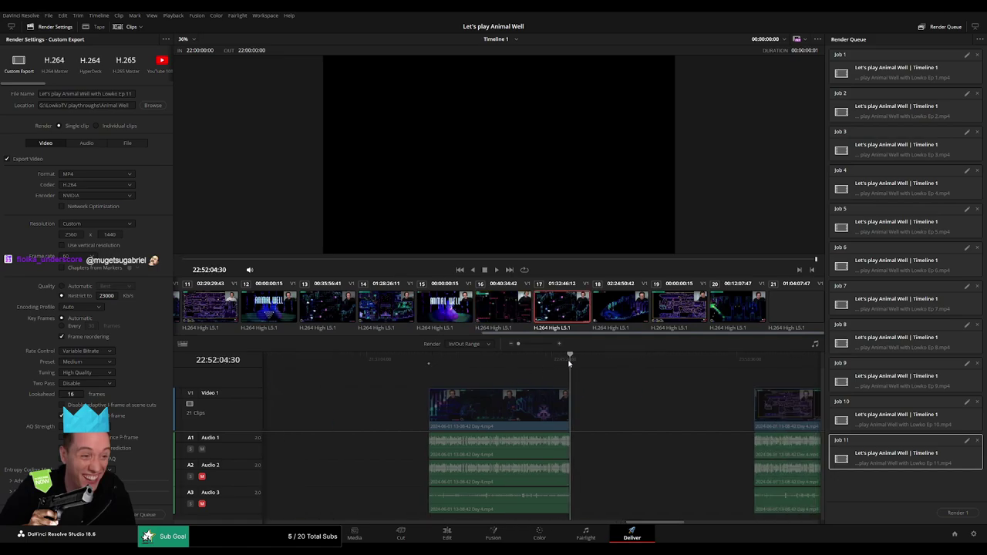
{"action": "key", "text": "o"}
{"action": "left_click", "coordinate": [134, 92]}
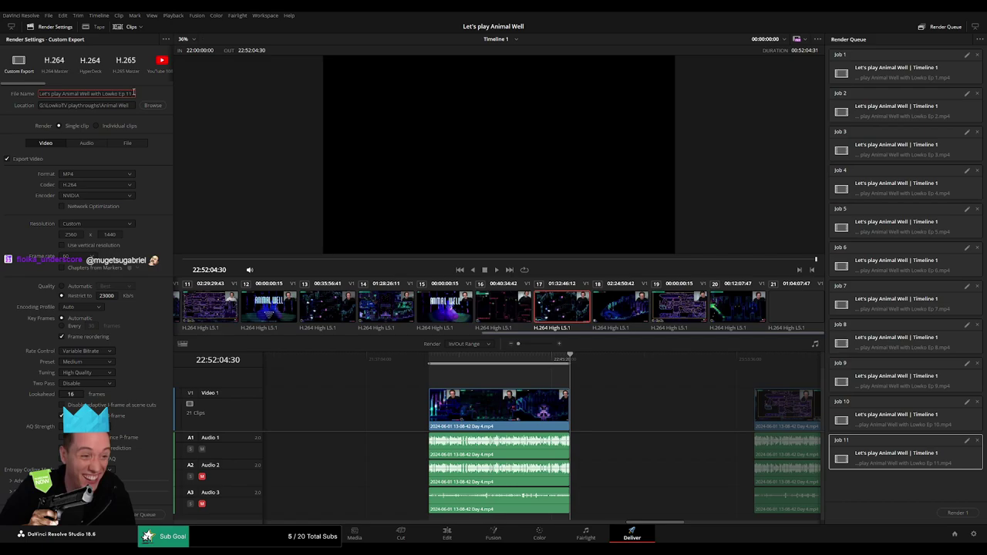
{"action": "key", "text": "BackSpace"}
{"action": "type", "text": "2"}
{"action": "left_click", "coordinate": [148, 515]}
- Mark the next clip's range and queue it as Ep 13
{"action": "scroll", "coordinate": [401, 415], "scroll_direction": "right", "scroll_amount": 3}
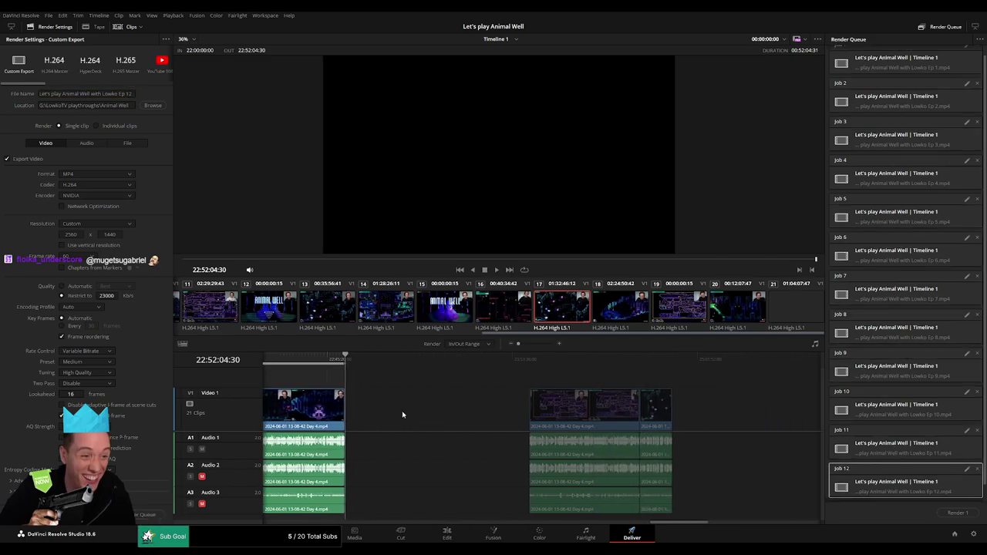
{"action": "key", "text": "Down"}
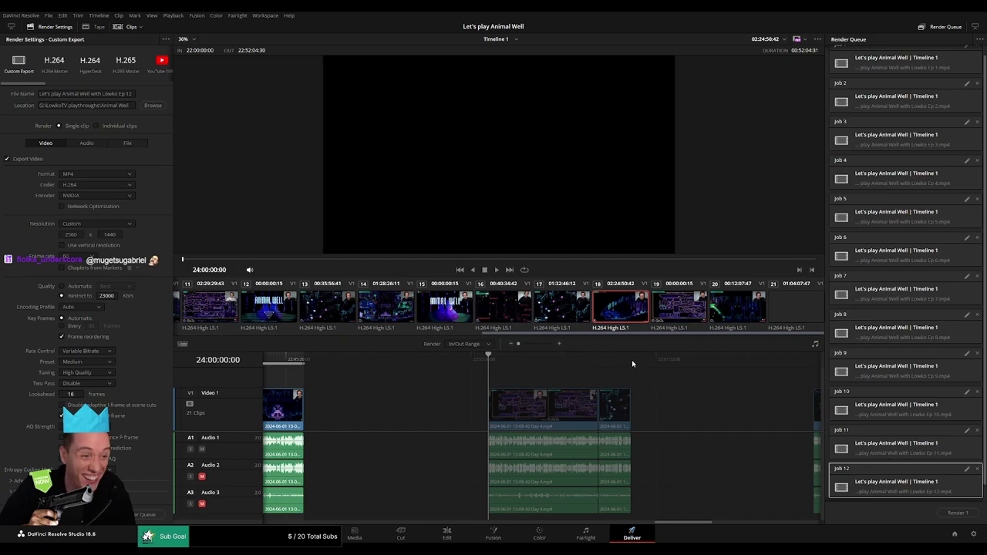
{"action": "key", "text": "Down"}
{"action": "left_click", "coordinate": [134, 93]}
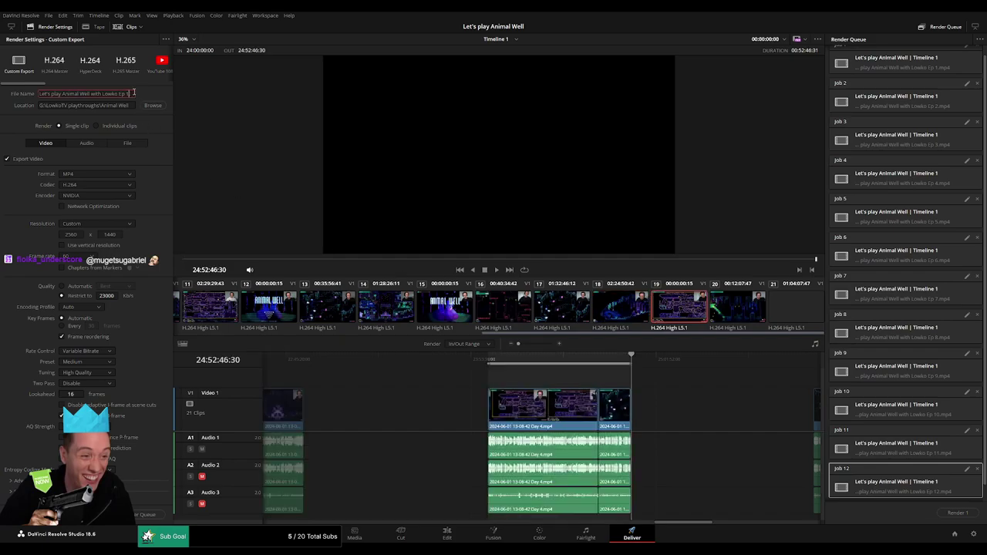
{"action": "type", "text": "3"}
{"action": "left_click", "coordinate": [147, 514]}
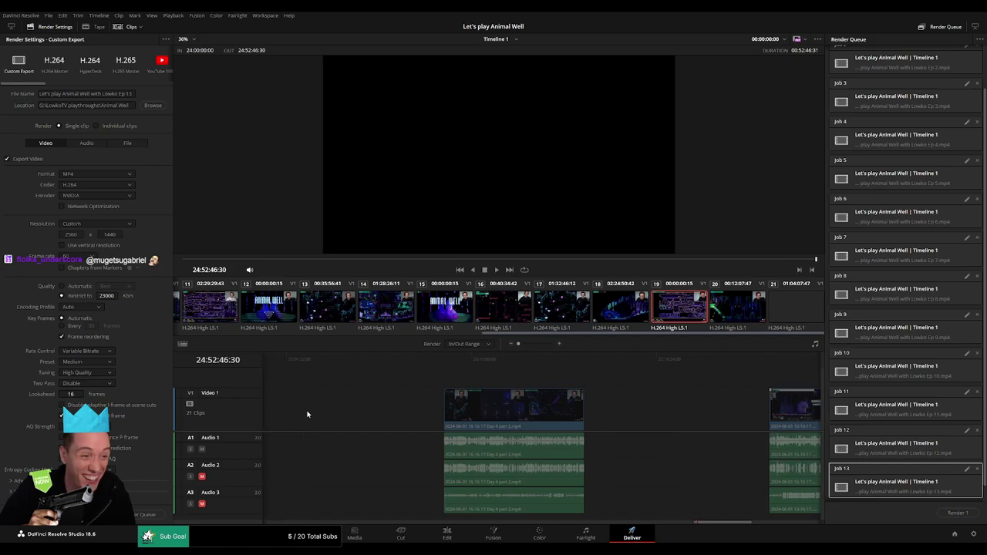
- Mark the next clip's in/out range and queue it as Ep 14
{"action": "left_click", "coordinate": [470, 365]}
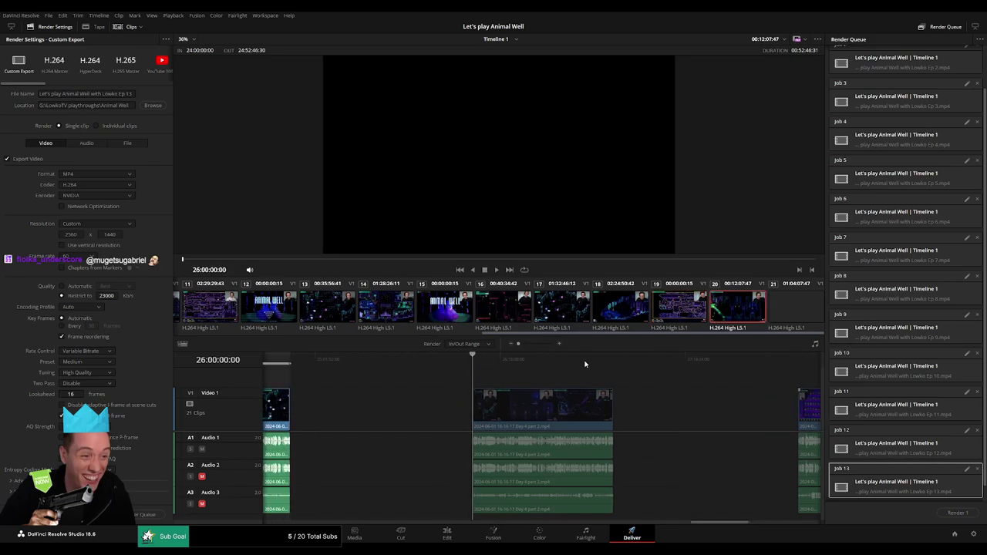
{"action": "key", "text": "i"}
{"action": "key", "text": "Down"}
{"action": "key", "text": "o"}
{"action": "double_click", "coordinate": [131, 94]}
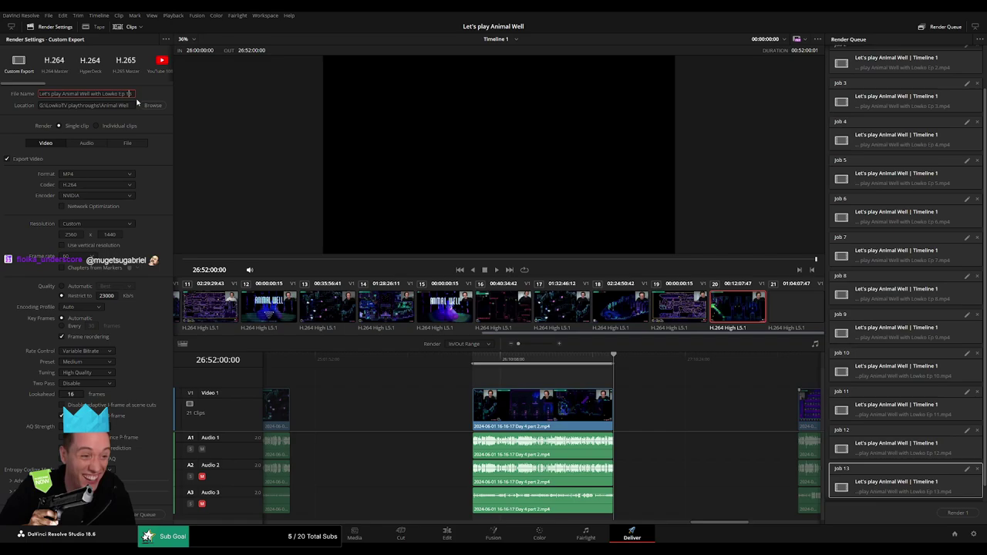
{"action": "type", "text": "14"}
{"action": "left_click", "coordinate": [147, 514]}
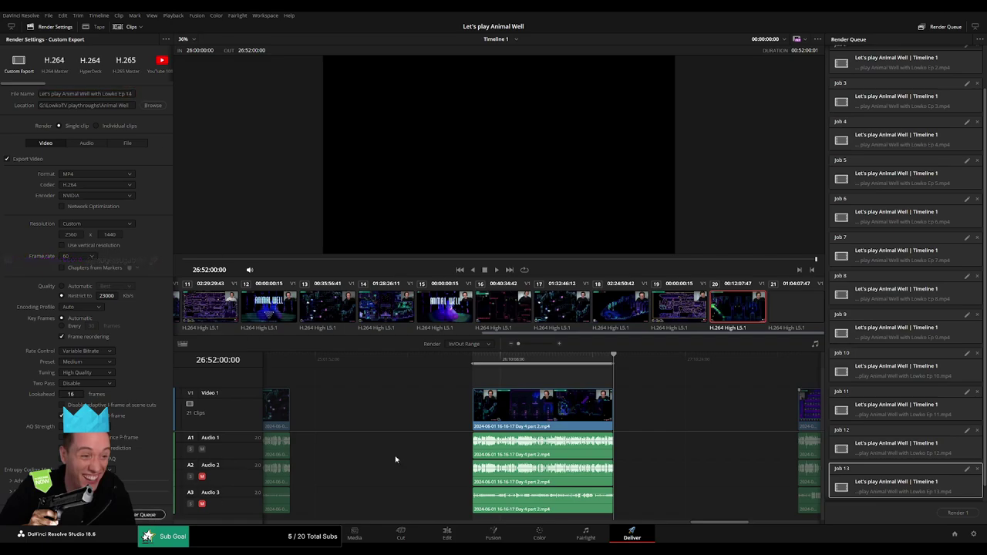
- Queue clip 21's range as Ep 15, then deselect the job so all jobs render
{"action": "scroll", "coordinate": [396, 432], "scroll_direction": "right", "scroll_amount": 5}
{"action": "key", "text": "Down"}
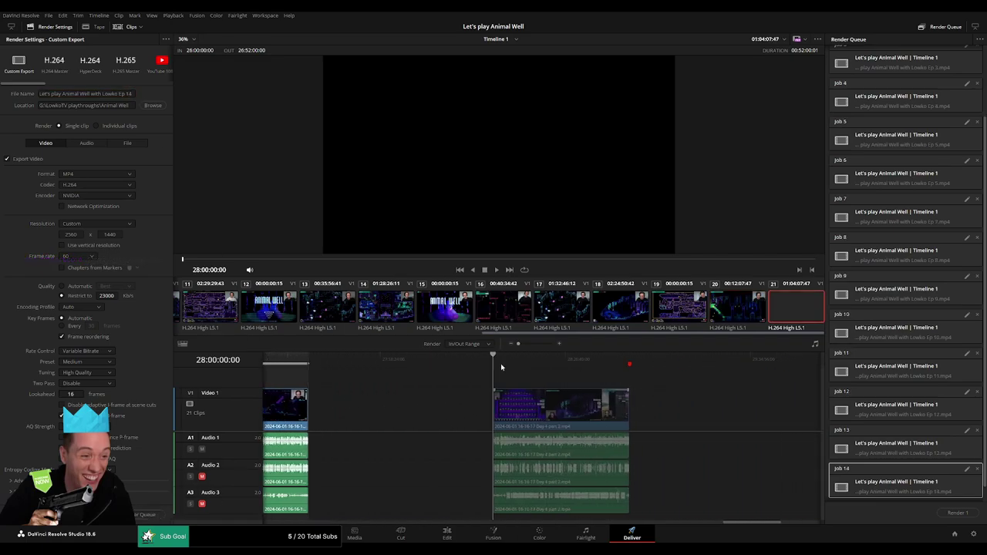
{"action": "key", "text": "i"}
{"action": "key", "text": "Down"}
{"action": "key", "text": "o"}
{"action": "left_click", "coordinate": [133, 93]}
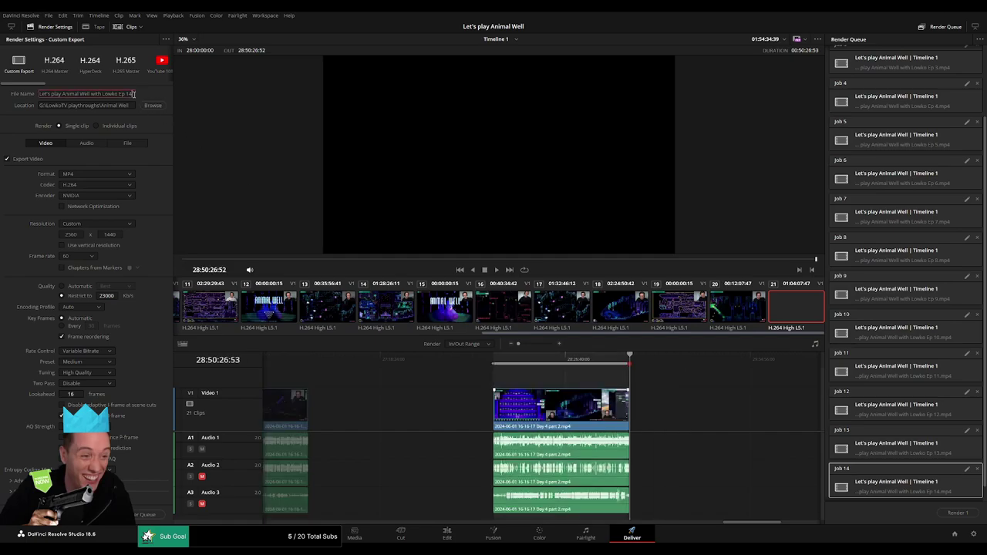
{"action": "type", "text": "15"}
{"action": "left_click", "coordinate": [147, 514]}
{"action": "scroll", "coordinate": [911, 486], "scroll_direction": "down", "scroll_amount": 2}
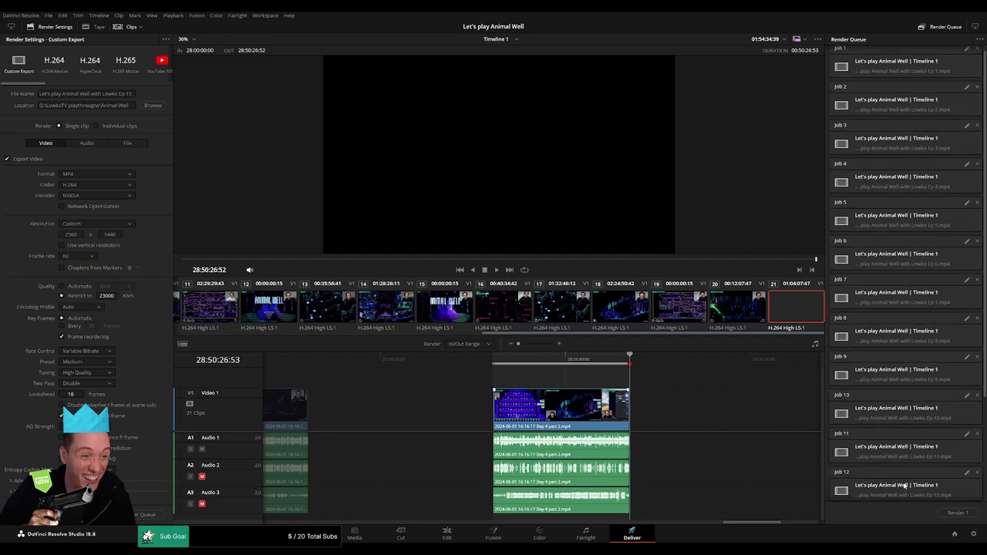
{"action": "left_click", "coordinate": [911, 495]}
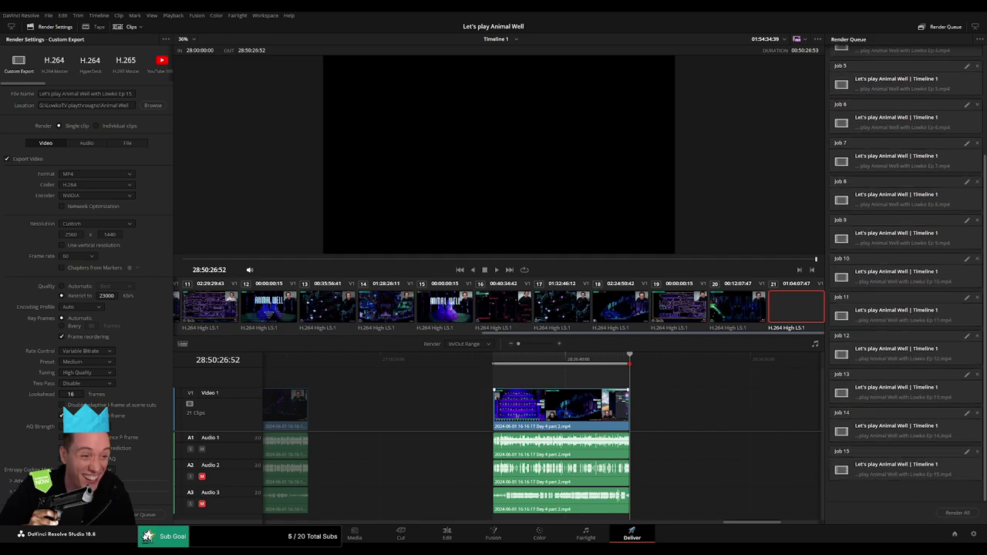